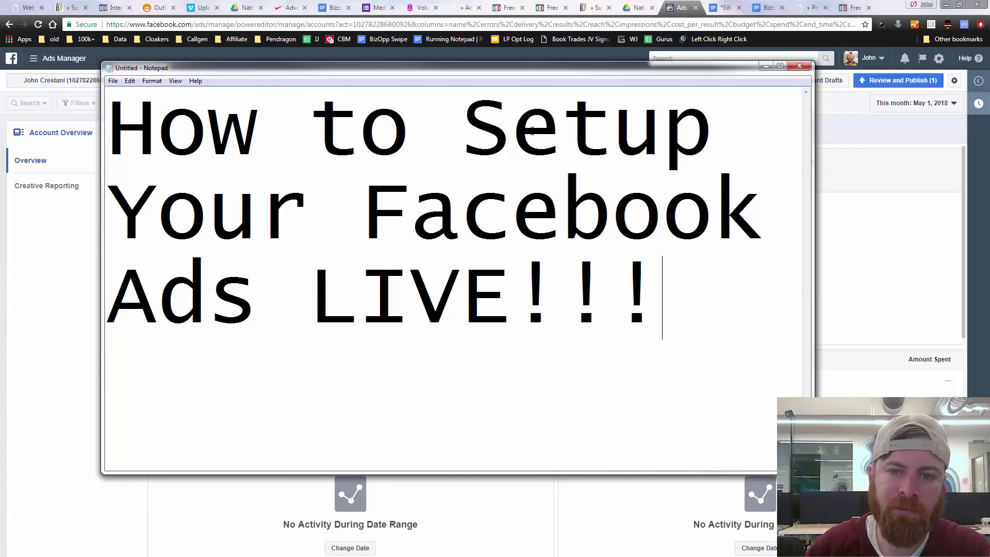
Step: Leave the Notepad title note for the browser and open business.facebook.com in place of the current page
drag(665, 305, 111, 123)
click(934, 253)
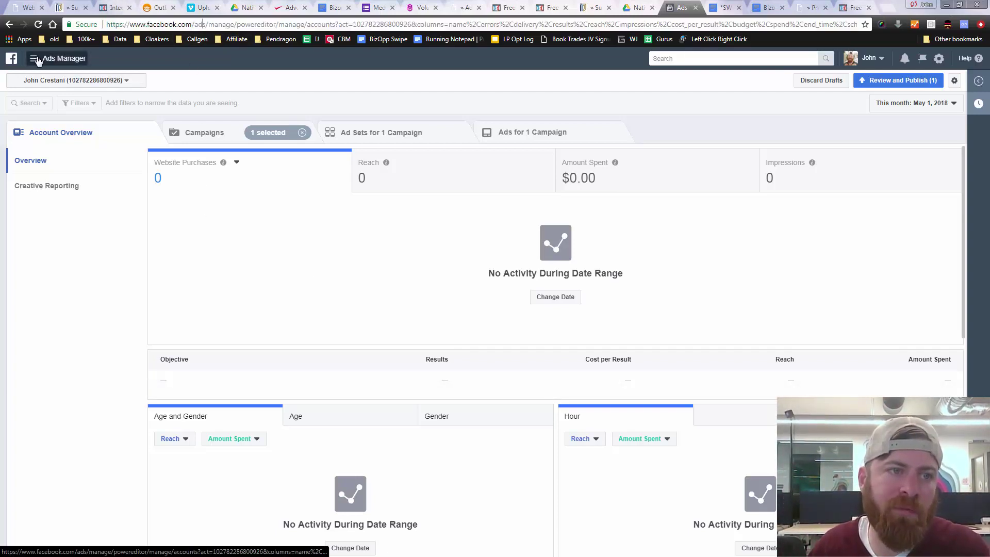
click(170, 24)
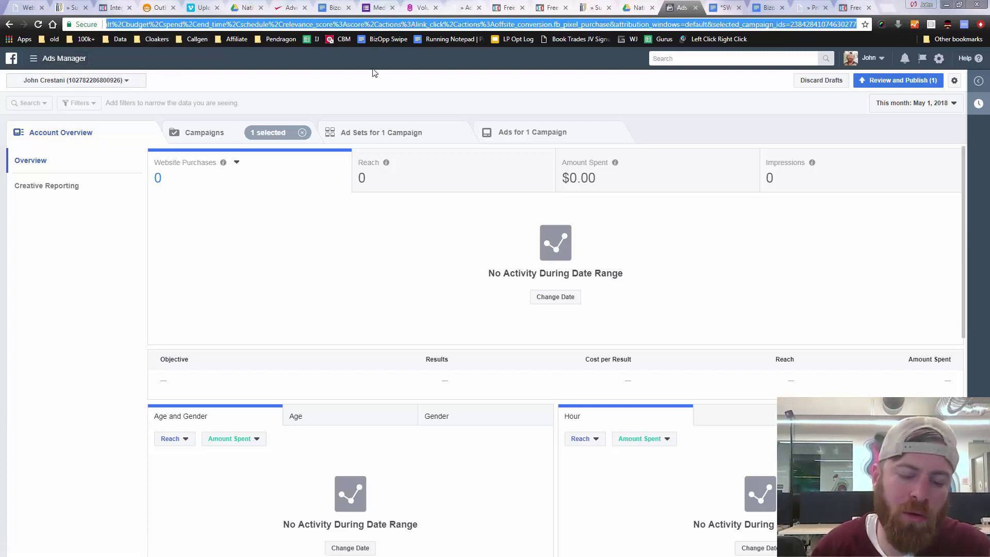
text(business.facebook.com)
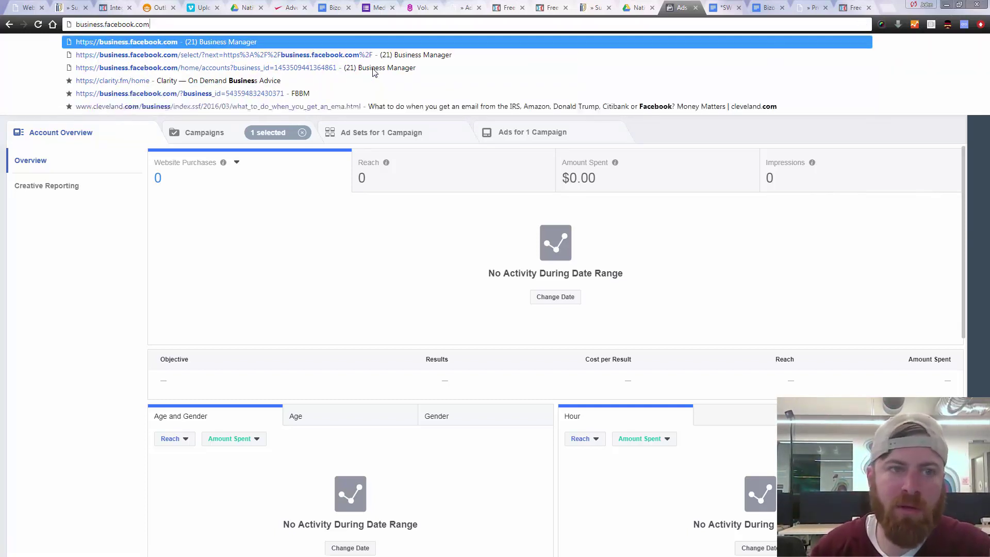
click(374, 73)
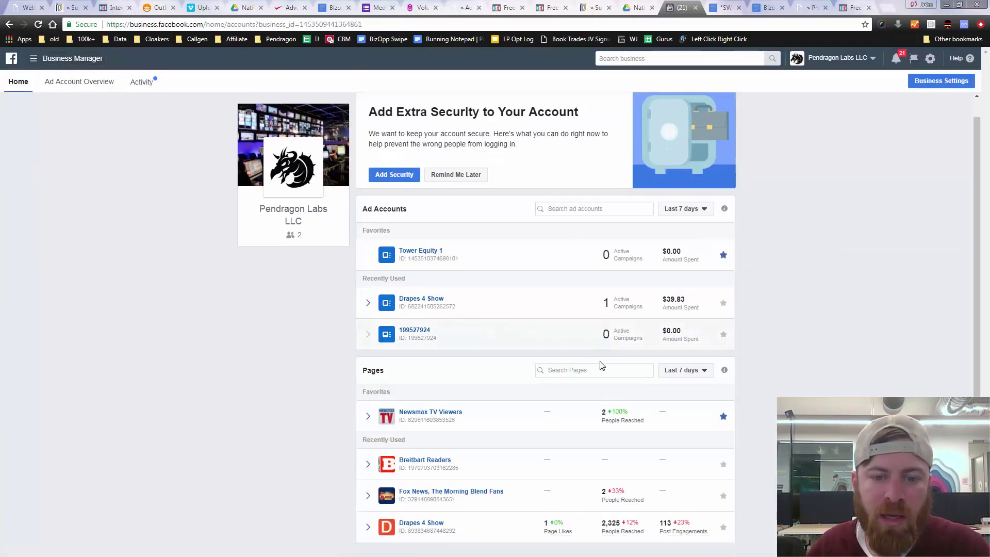
Step: Open Ads Manager from Business Manager and switch to the personal ad account
click(81, 63)
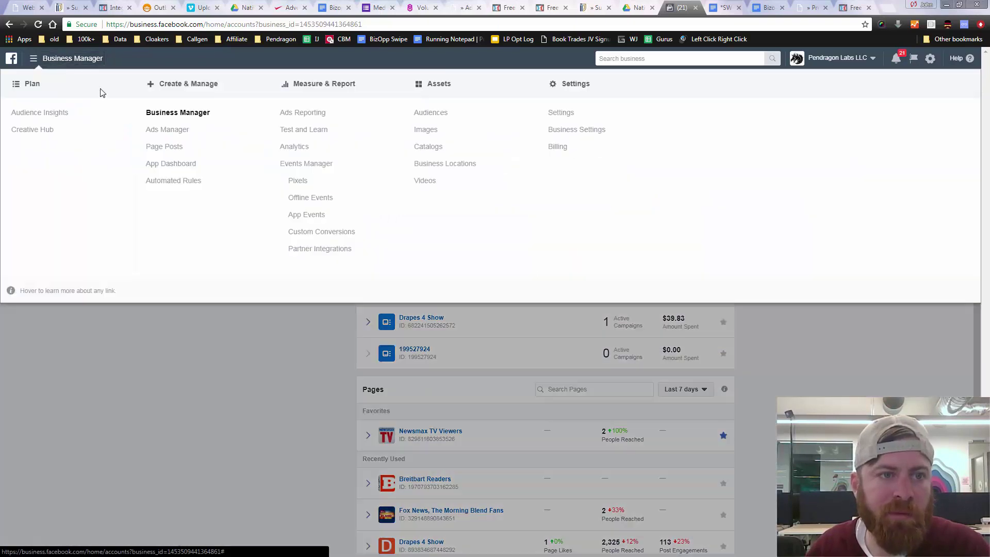
click(164, 131)
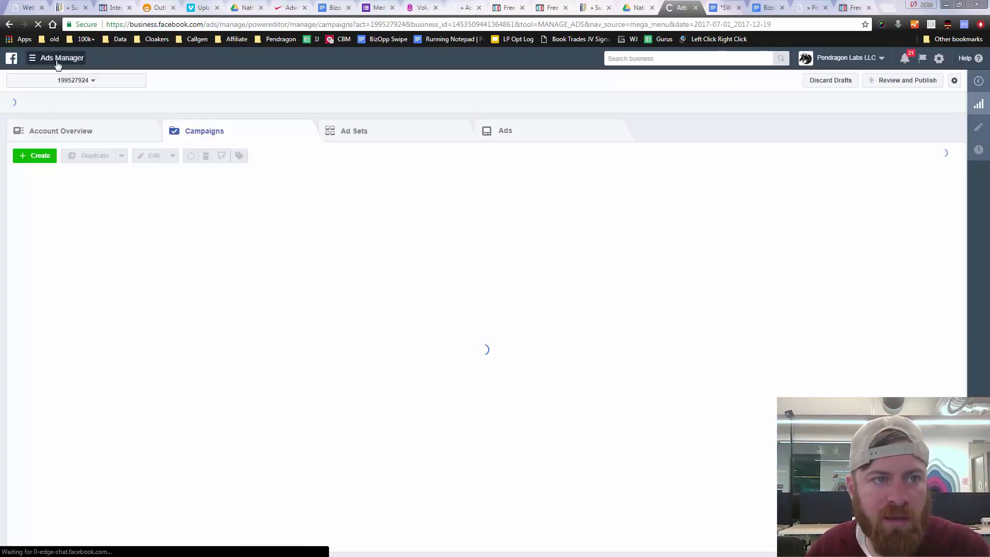
click(61, 64)
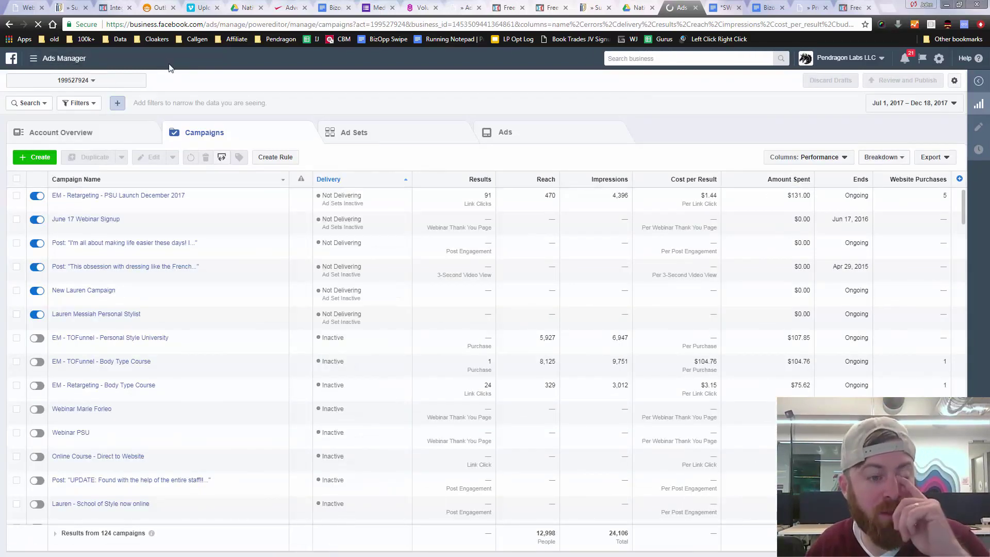
click(84, 82)
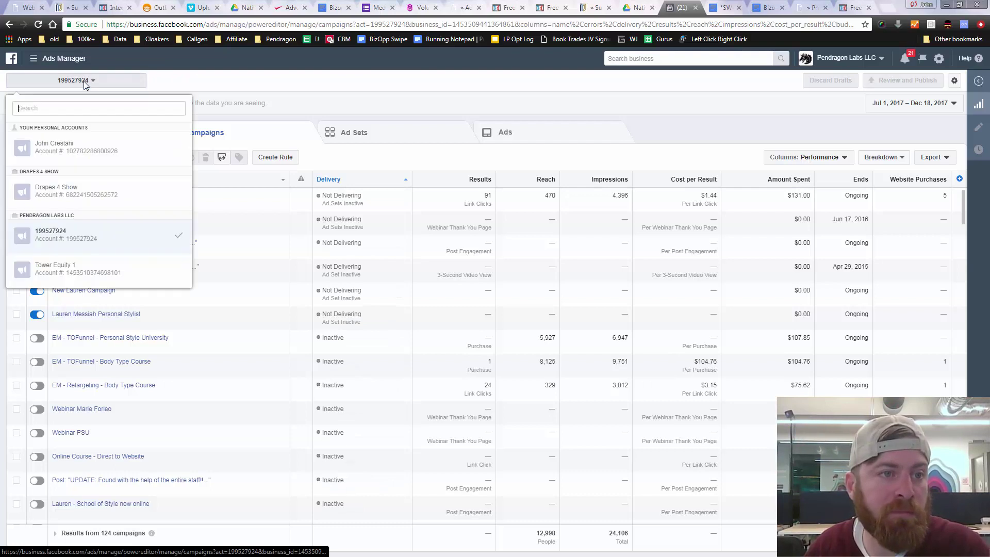
click(80, 155)
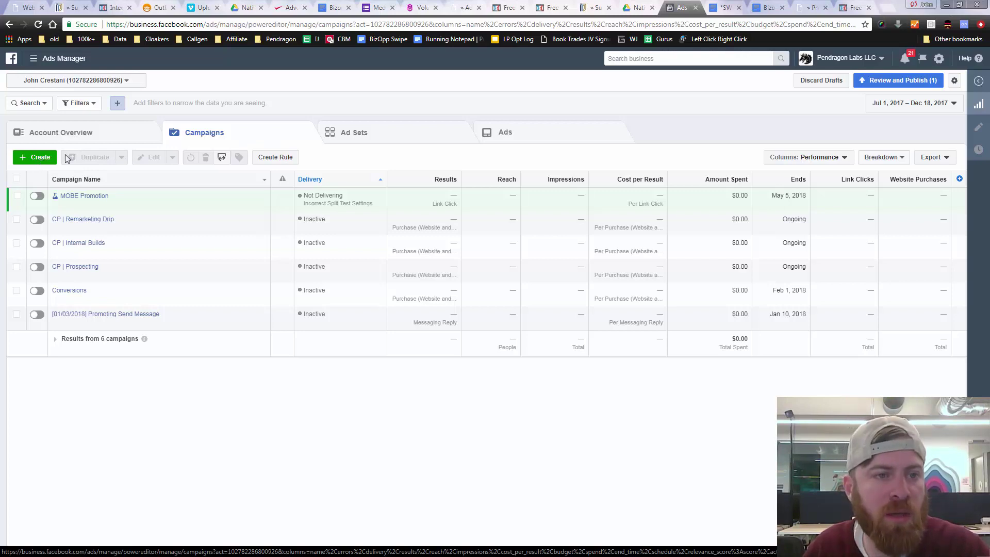
Step: Look through the account's overview, campaigns, ad sets and ads levels, ending on the Account Overview
click(68, 135)
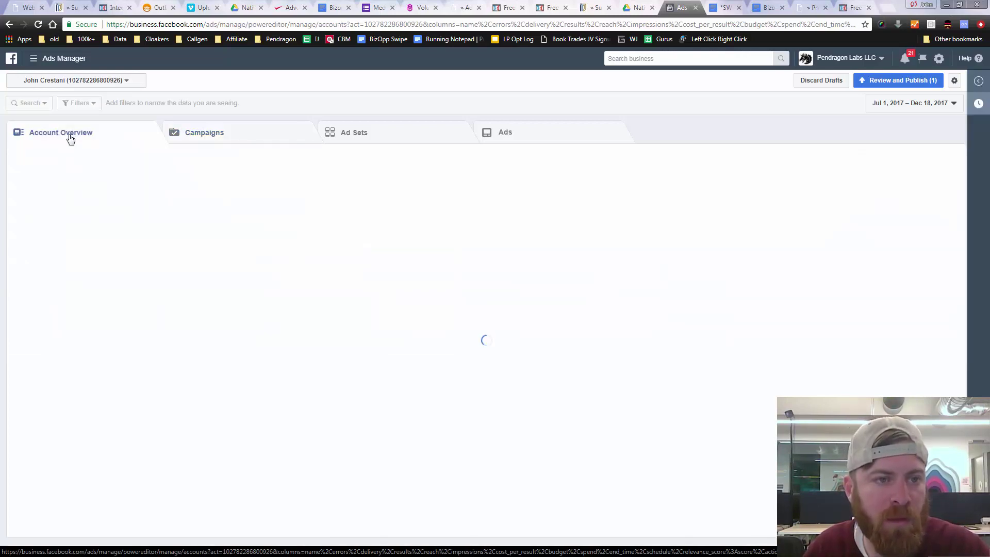
click(187, 137)
click(380, 140)
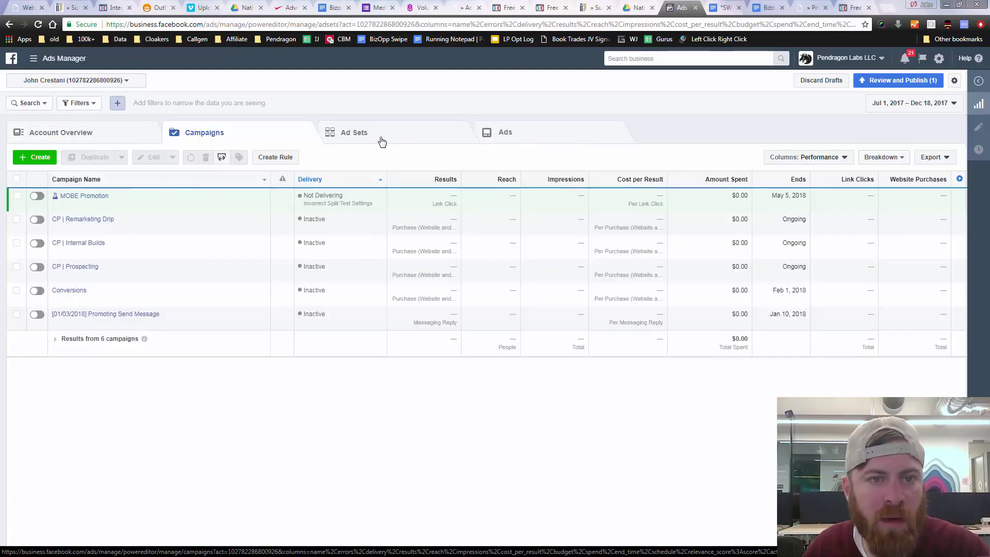
click(533, 137)
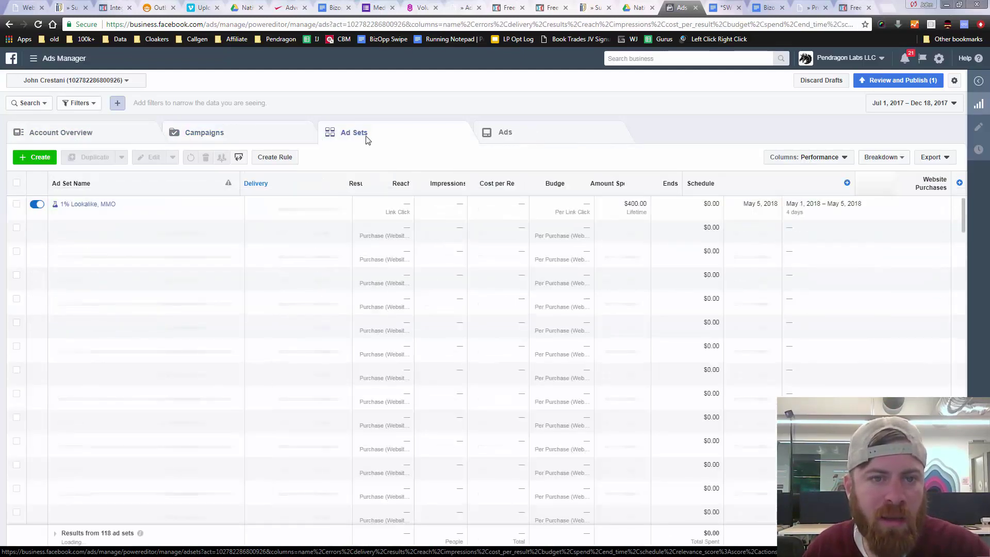
click(209, 133)
click(75, 137)
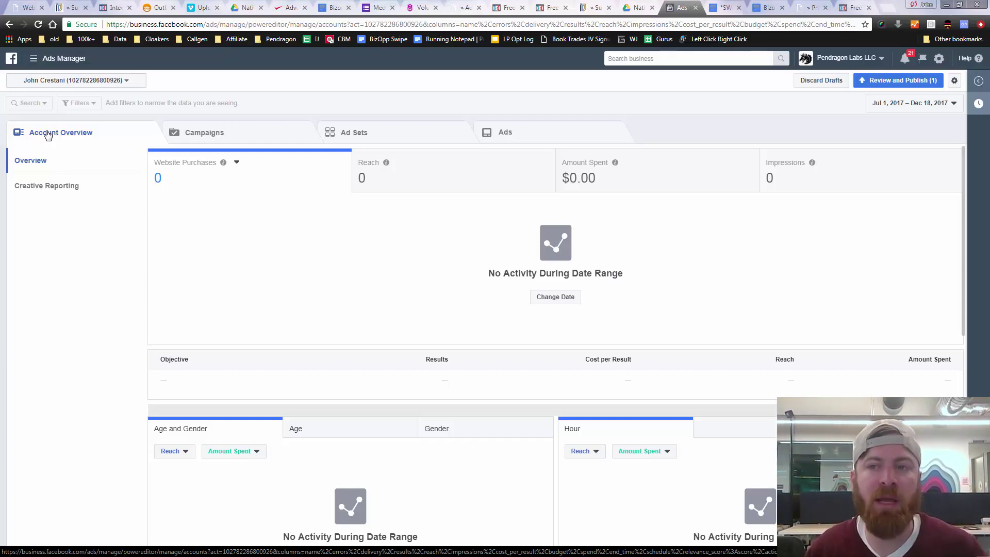
Step: Open the advertiser help, go through the tour of the new Ads Manager version and close it
click(978, 59)
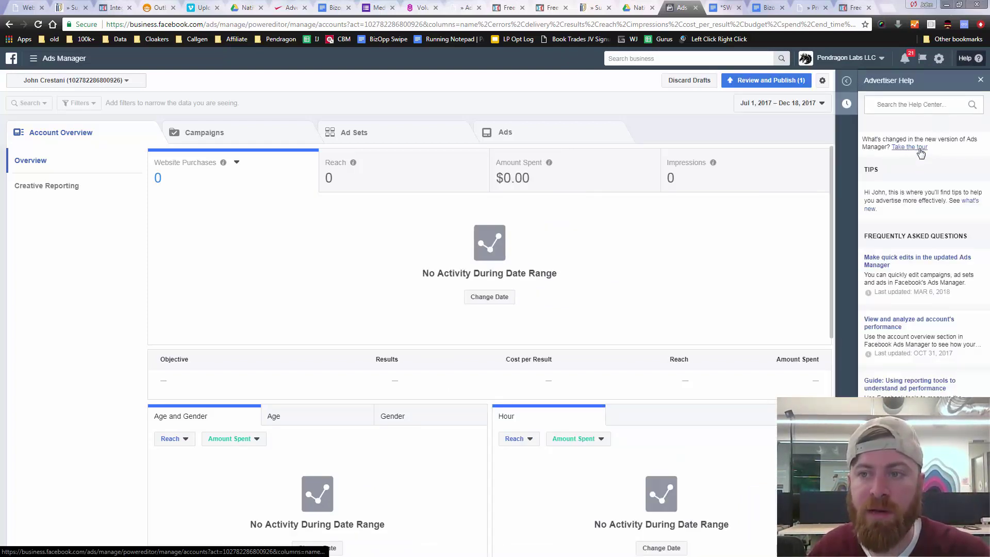
drag(878, 139, 968, 138)
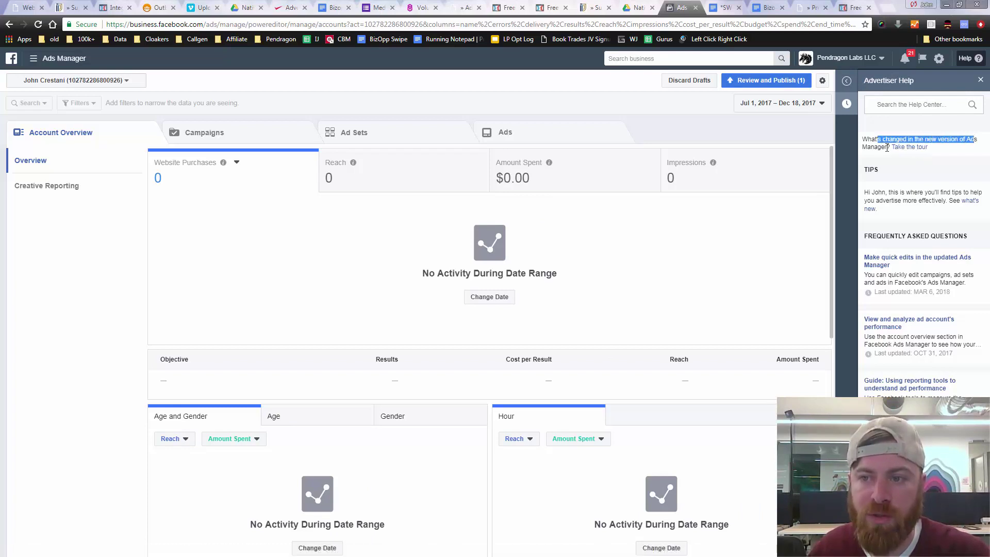
click(931, 161)
click(908, 150)
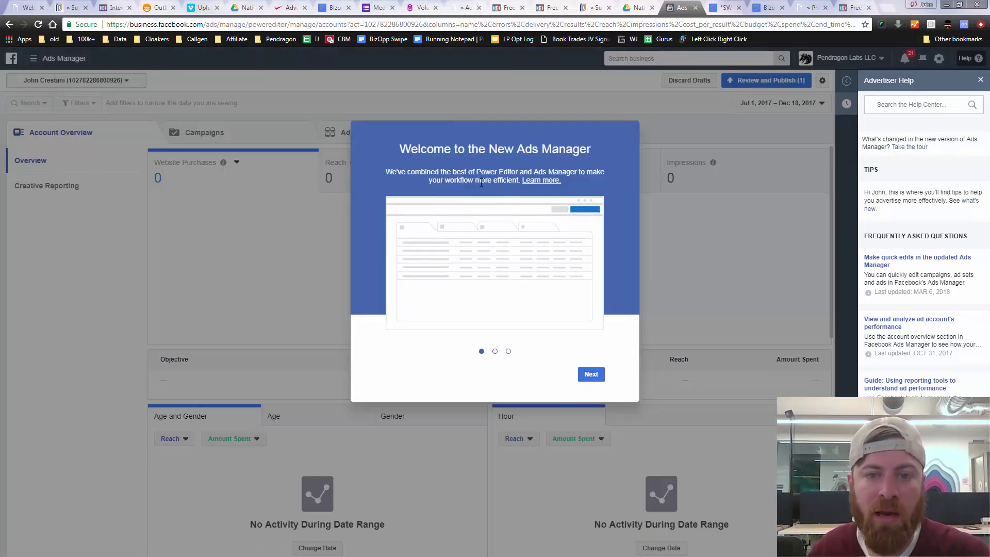
click(581, 382)
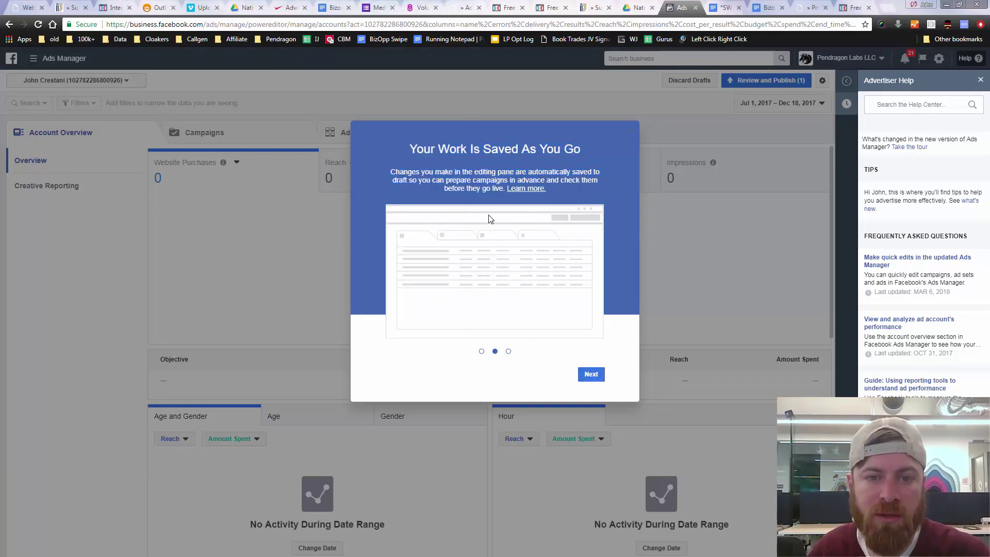
click(590, 375)
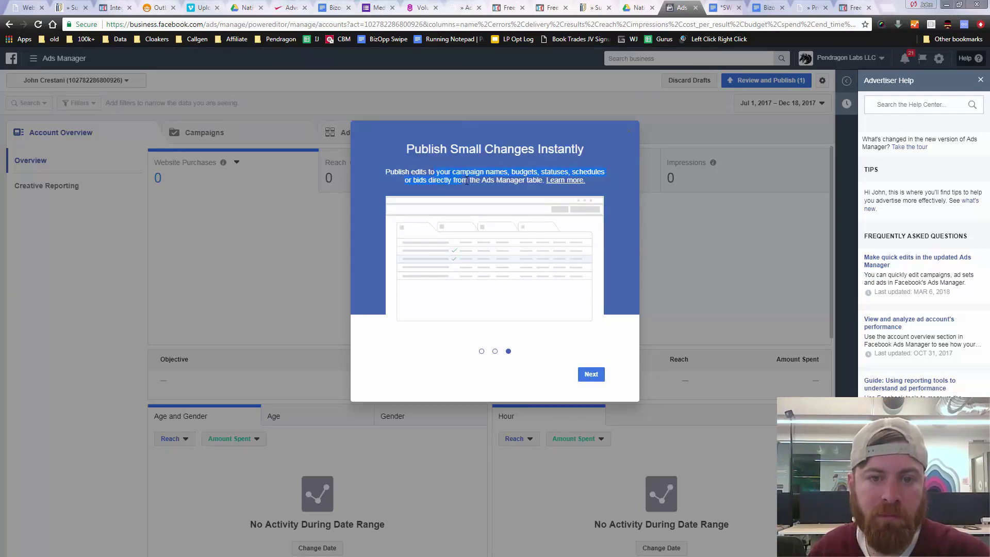
click(626, 130)
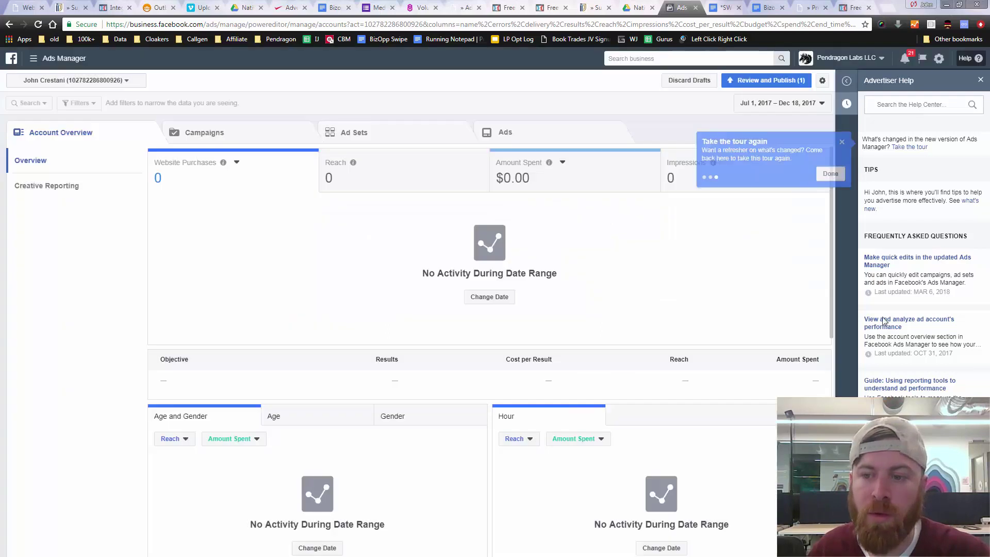
click(839, 179)
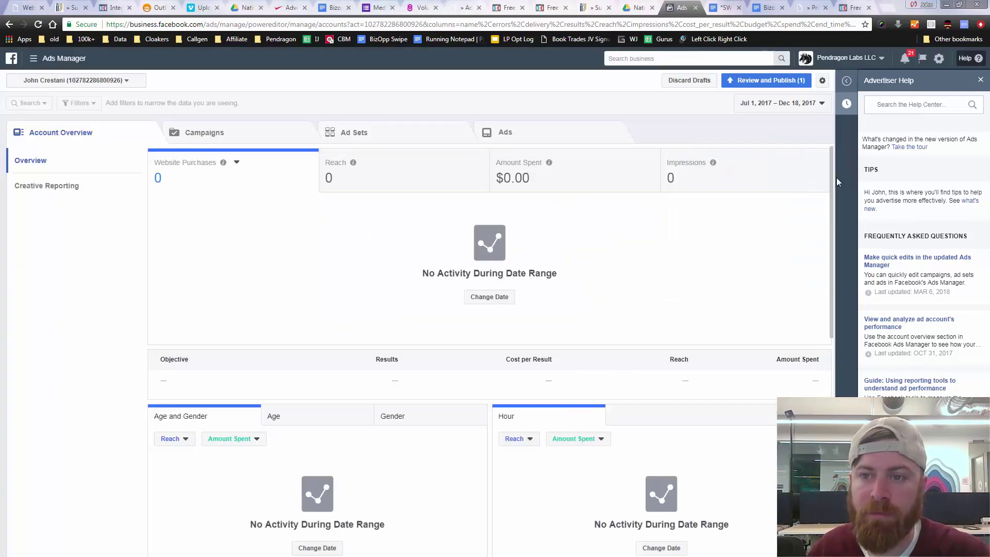
Step: Open the Beginner's Guide to advertising on Facebook and its "Your Guide to Digital Advertising" article
click(907, 439)
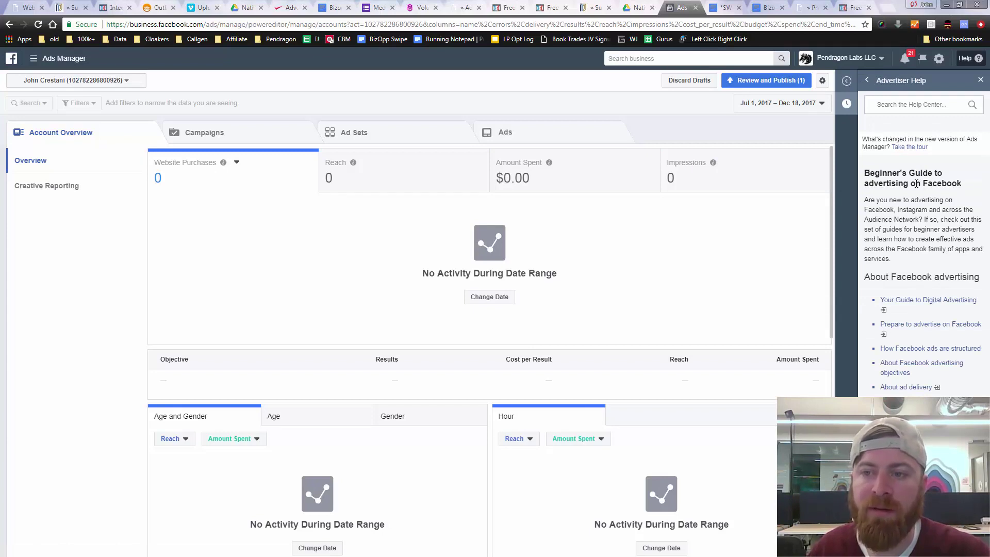
click(910, 301)
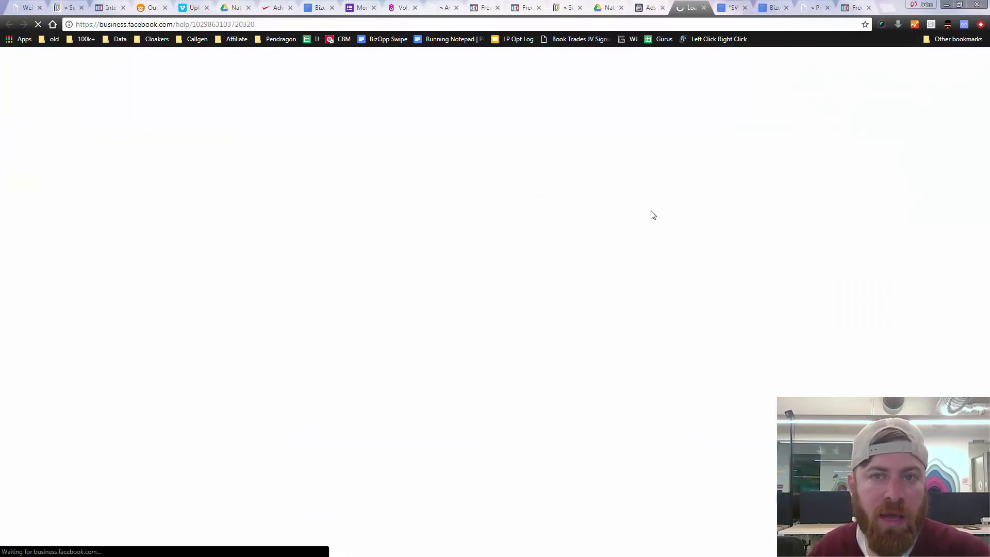
click(651, 6)
click(694, 5)
Step: Expand the article's "Ad scheduling and budgeting controls" and "Advanced targeting options" sections and read the list of Facebook targeting options
scroll(667, 261, down, 10)
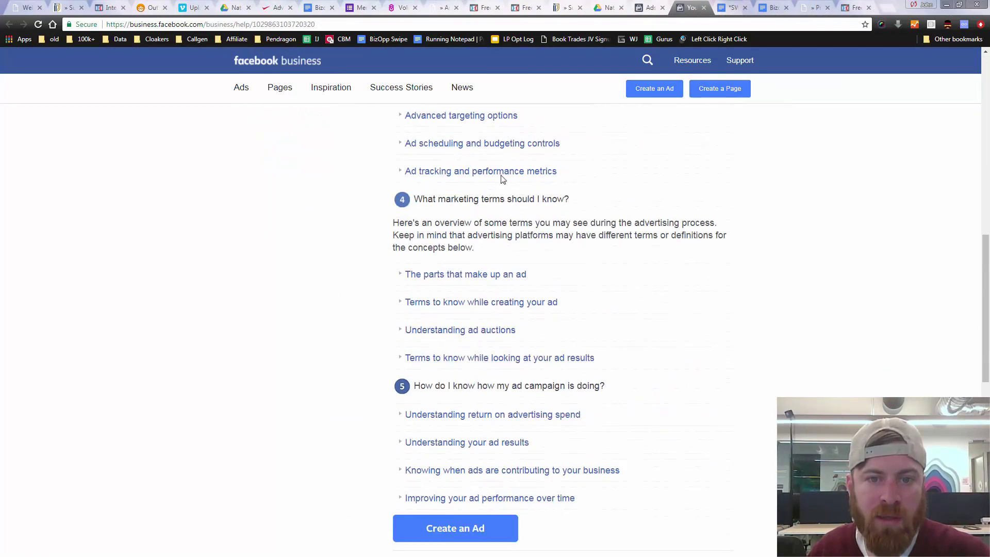
click(481, 145)
click(464, 119)
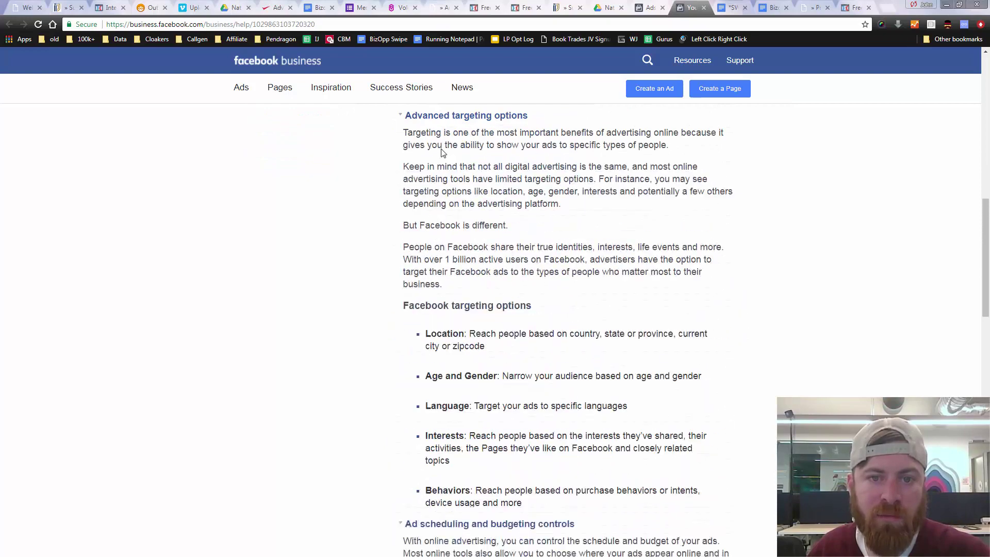
scroll(482, 297, down, 7)
scroll(465, 219, up, 3)
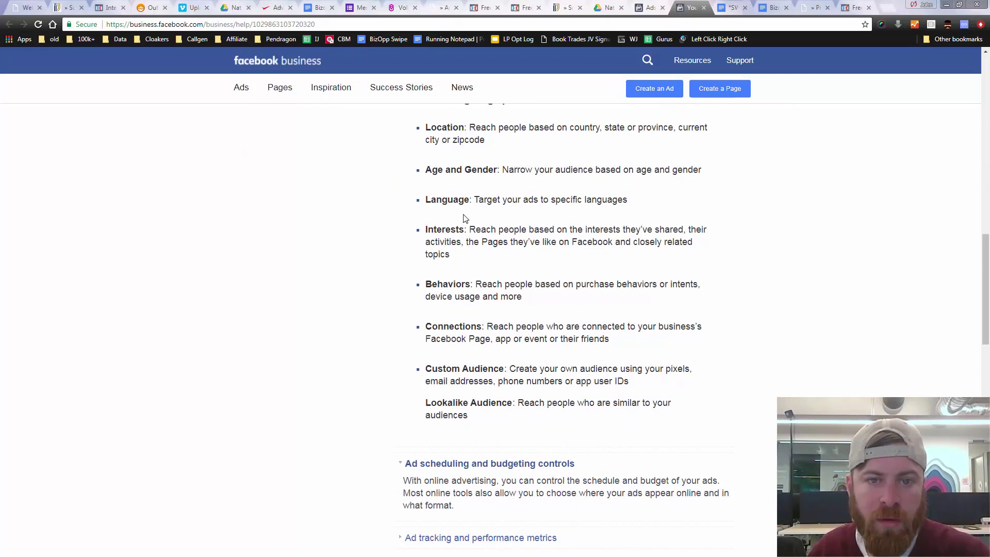
drag(441, 131, 515, 403)
click(532, 411)
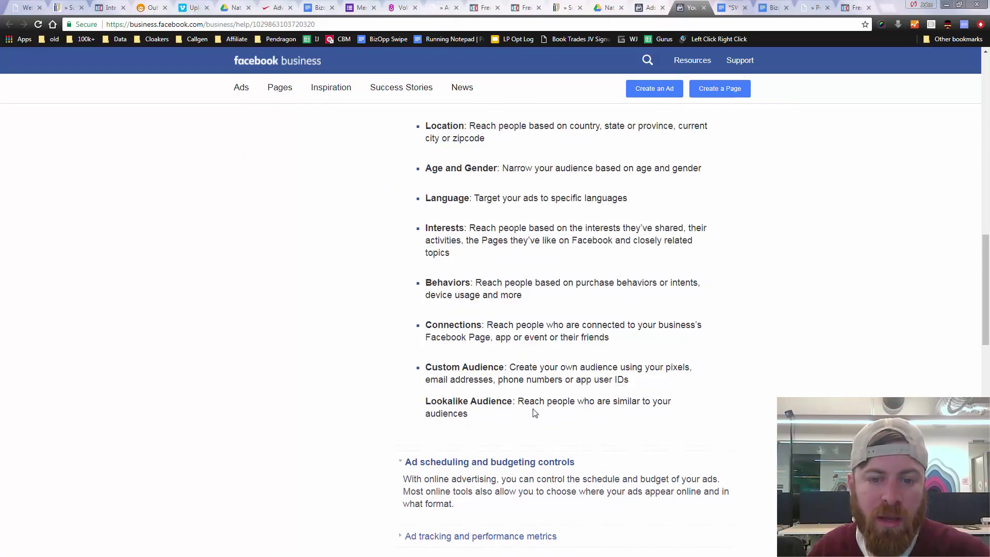
Step: Expand and read the "Understanding ad auctions" section, and close the digital advertising article
scroll(534, 411, down, 6)
click(490, 398)
scroll(695, 99, down, 4)
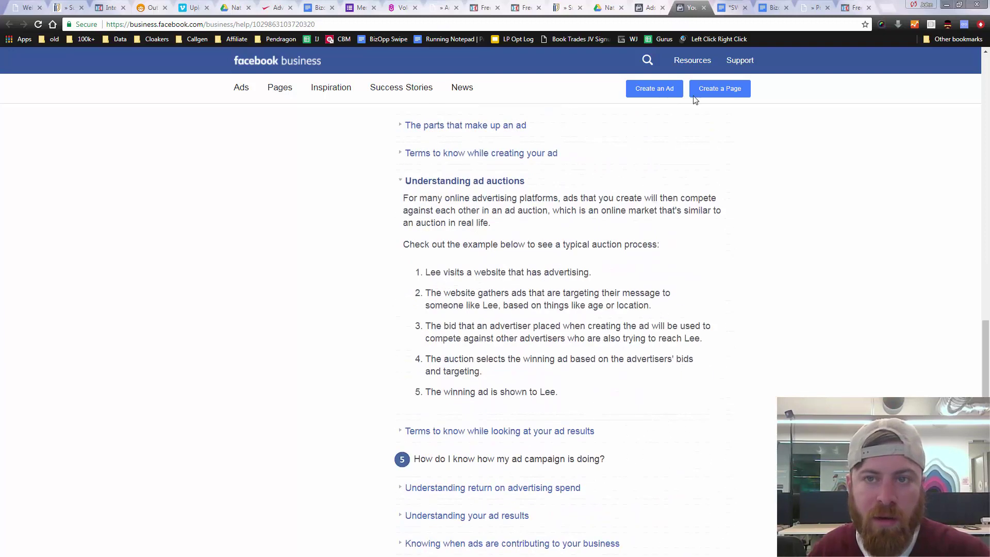
click(704, 8)
Step: Open "An Example Ads Coaching Conversation" from the beginner's guide and browse the guide's topics on creating and managing Facebook ads
scroll(911, 390, down, 1)
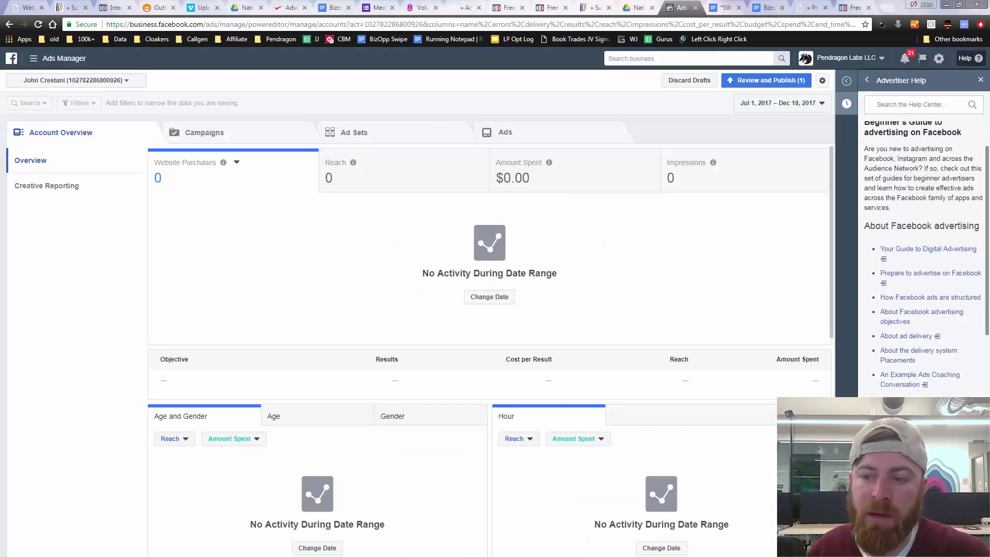
click(912, 378)
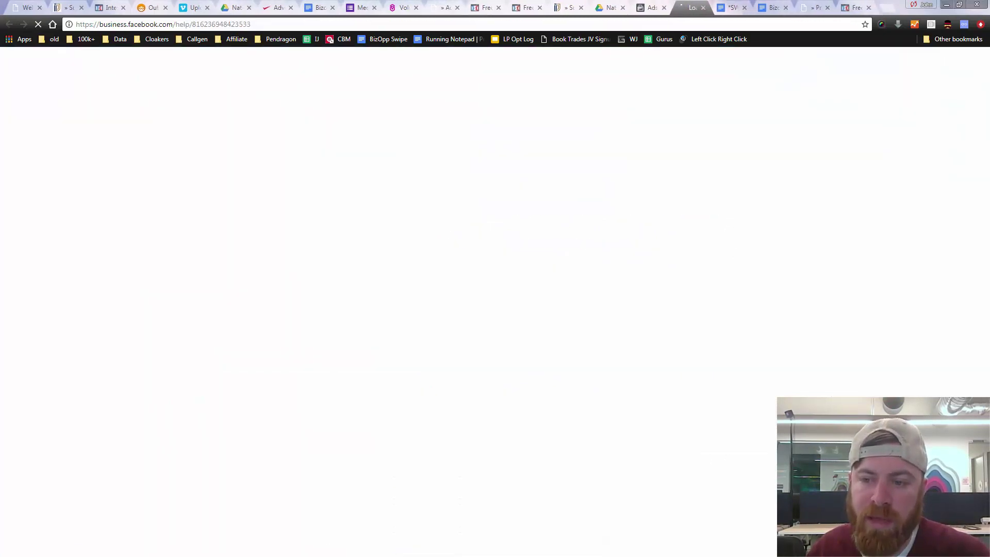
click(651, 6)
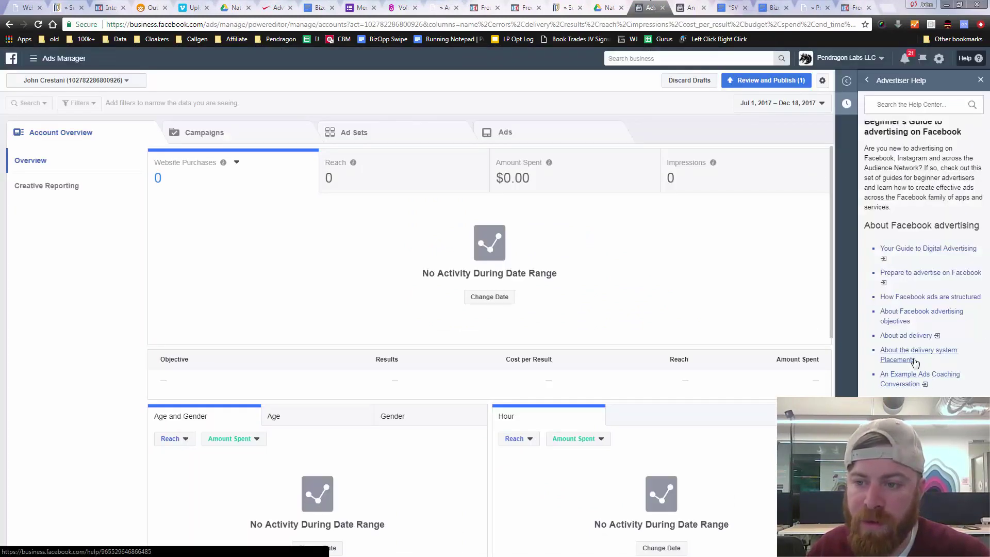
scroll(914, 362, down, 1)
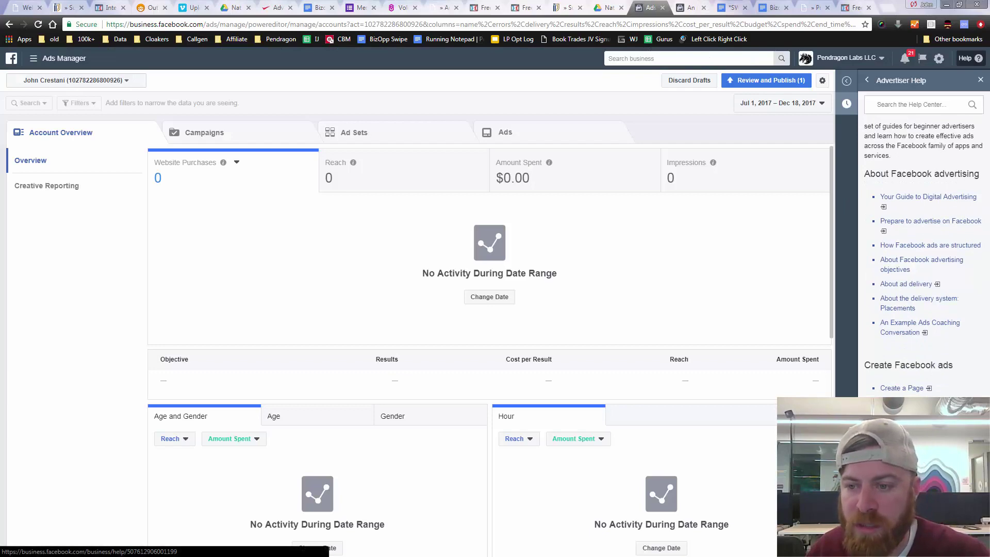
scroll(923, 257, down, 5)
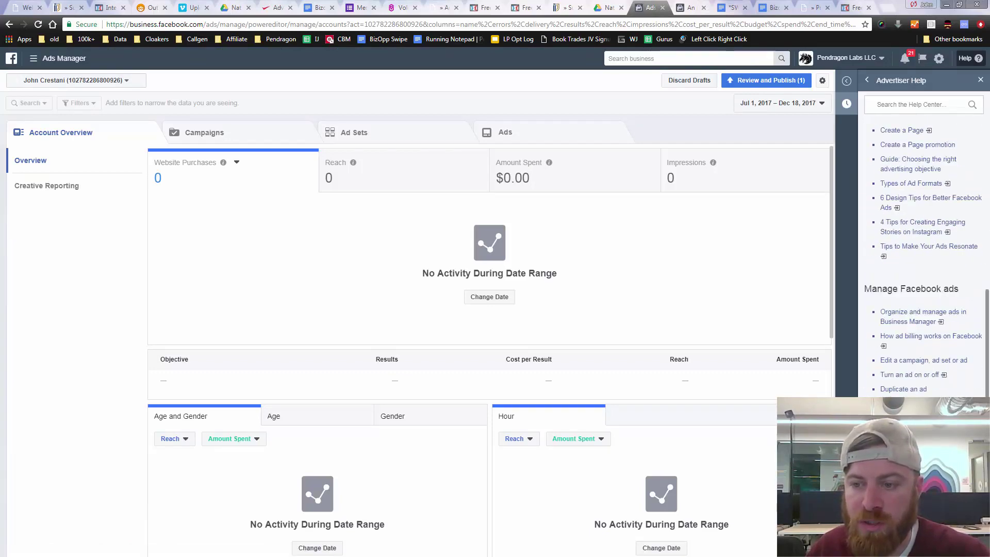
Step: Read the coaching conversation article from the Jasper's Market scenario through Goals and Expectations to Technical/Logistics
click(690, 8)
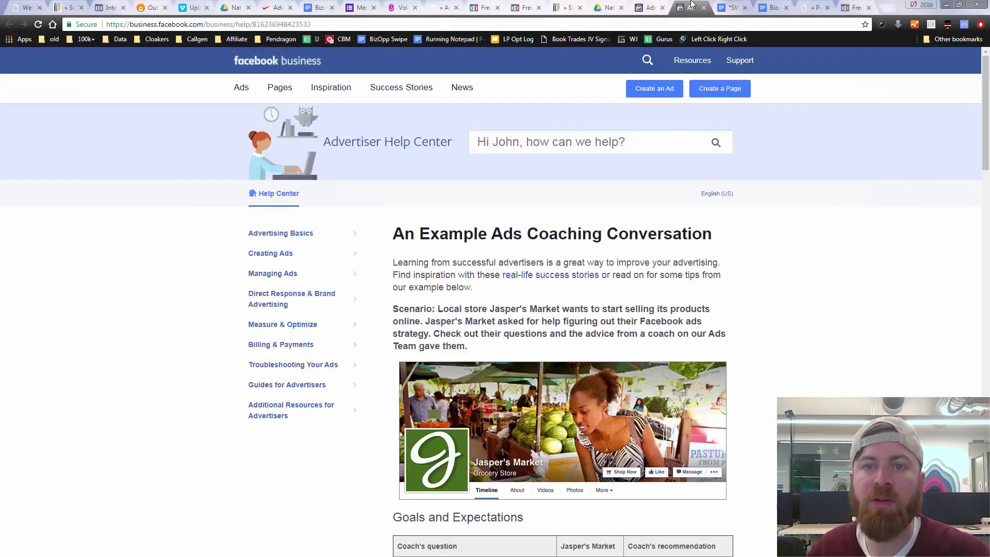
scroll(605, 281, down, 6)
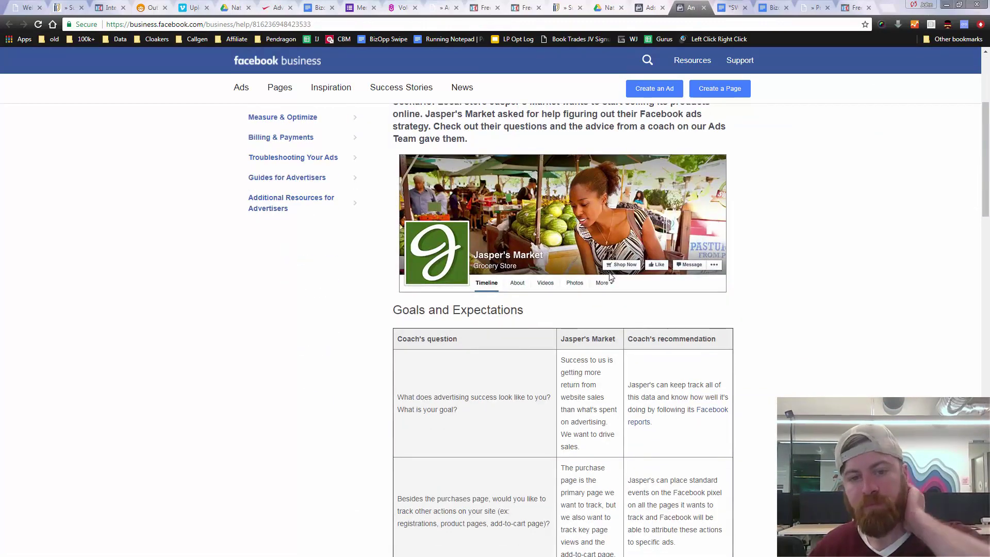
scroll(500, 276, down, 6)
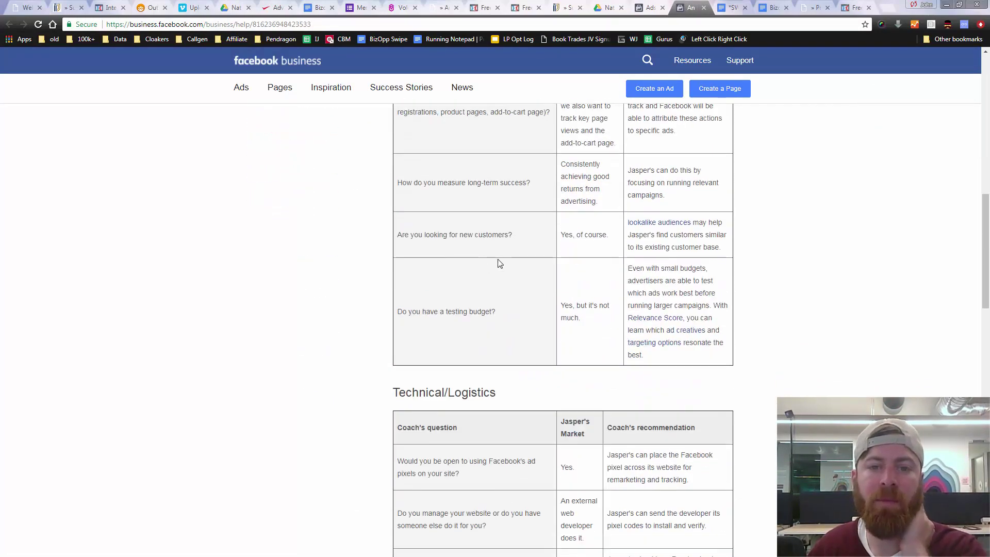
Step: Reread the coach's Goals and Expectations questions on success, long-term measurement and testing budget, and close the coaching conversation article
scroll(500, 261, up, 5)
scroll(502, 264, up, 4)
scroll(502, 263, down, 3)
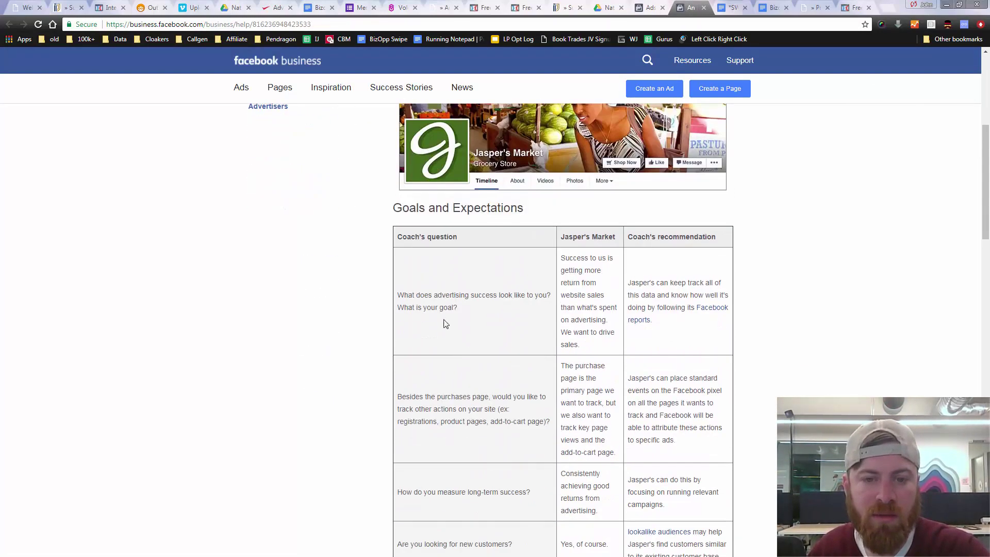
drag(424, 294, 457, 318)
click(487, 344)
scroll(414, 407, down, 2)
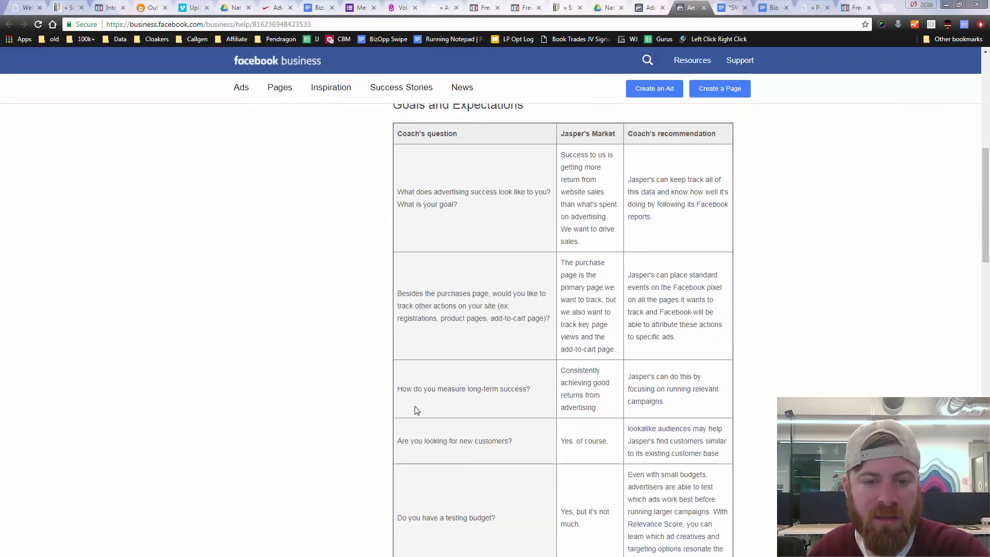
drag(403, 388, 531, 407)
scroll(531, 420, down, 1)
scroll(530, 420, down, 3)
click(423, 327)
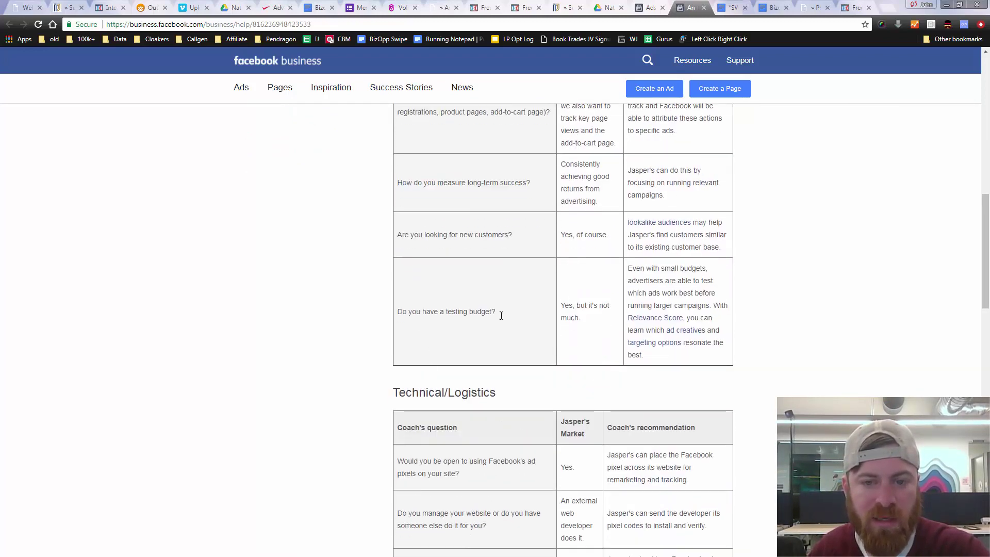
drag(417, 325, 517, 320)
click(629, 216)
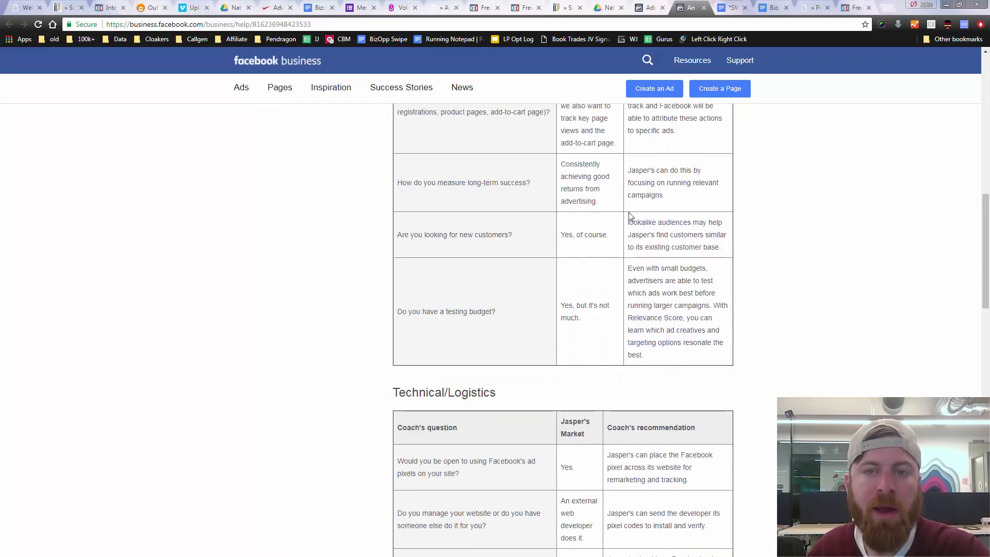
click(703, 7)
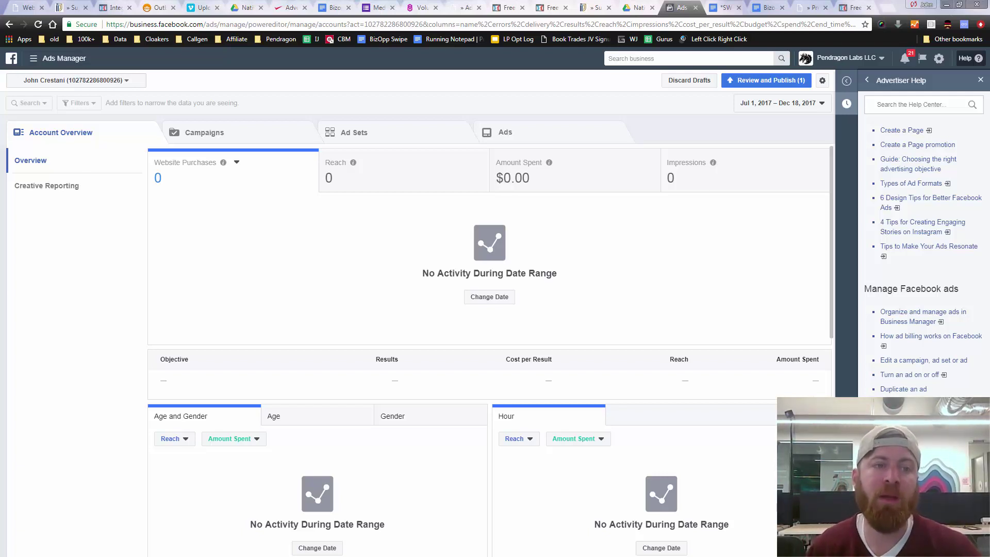
Step: Start a new campaign in Quick Creation from the campaigns list and name it "MOBE Promo #2"
click(212, 140)
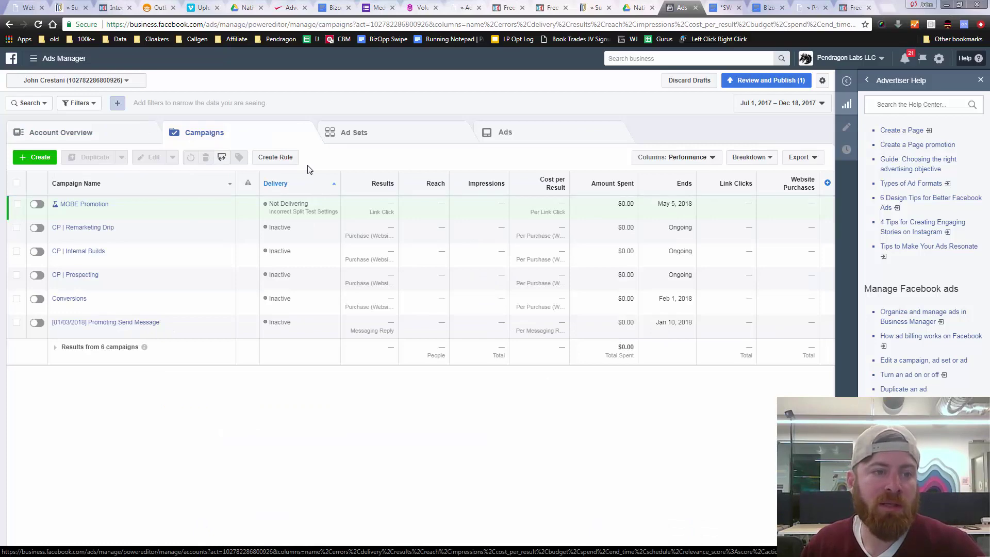
click(39, 163)
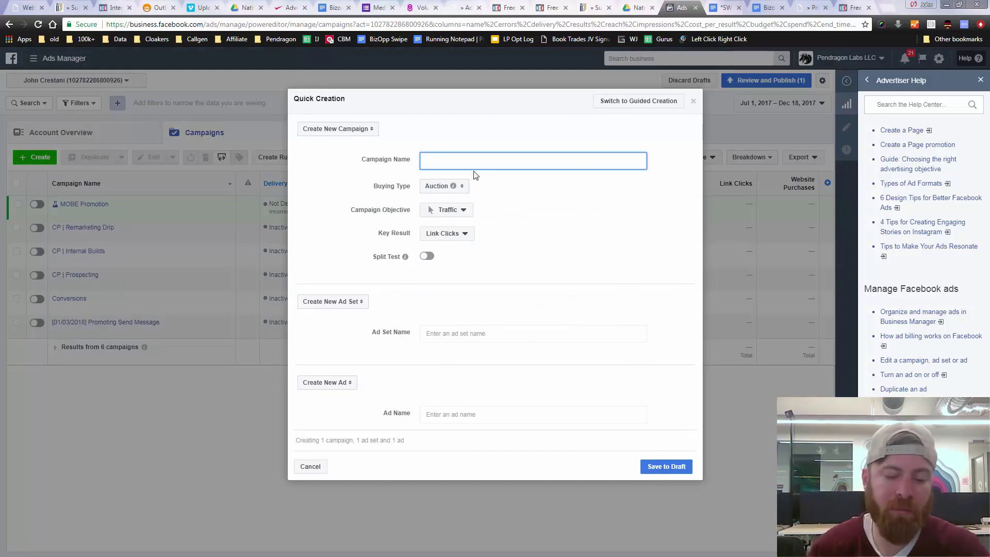
text(*M)
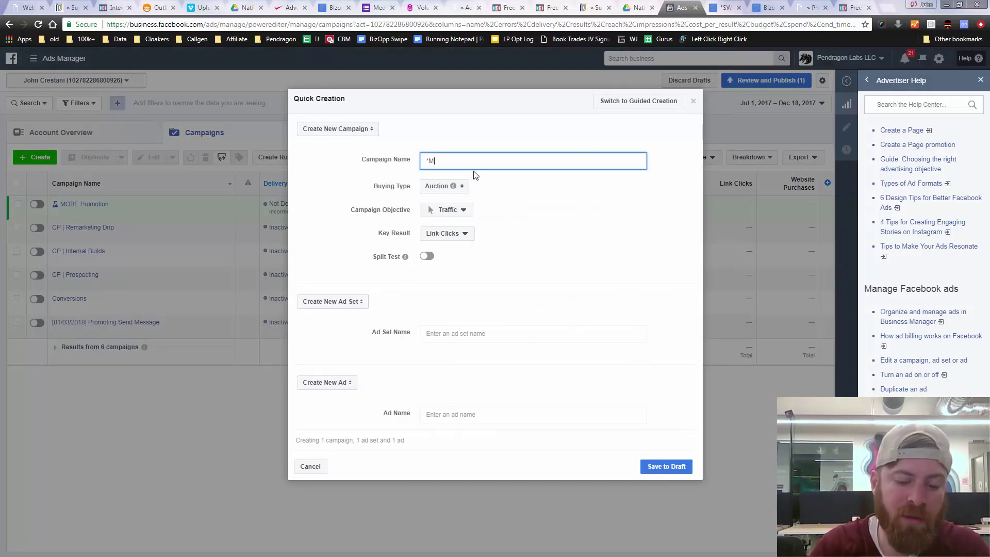
key(BackSpace)
key(BackSpace)
text(MOBE Promo #2)
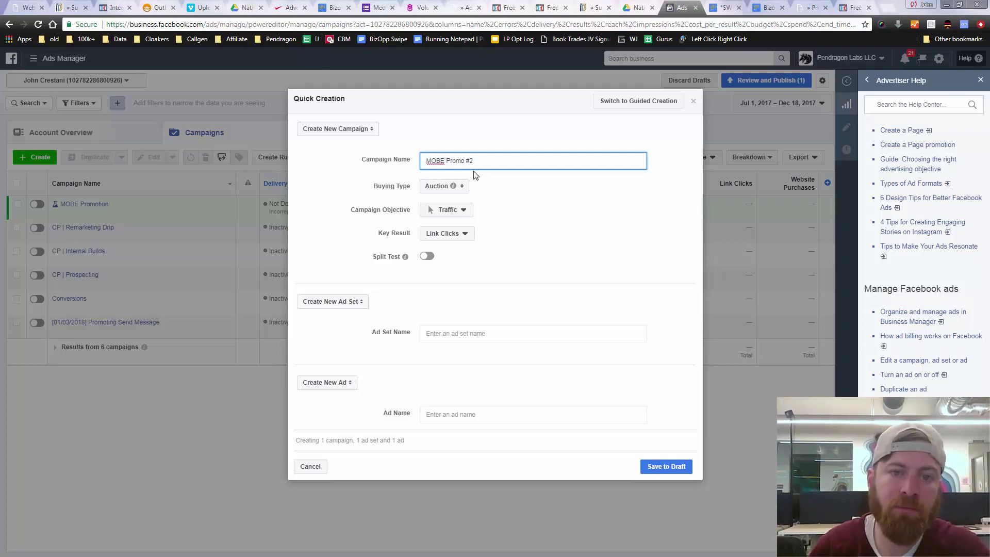
Step: Look over the buying type and campaign objective options for the new campaign
mouse_move(447, 193)
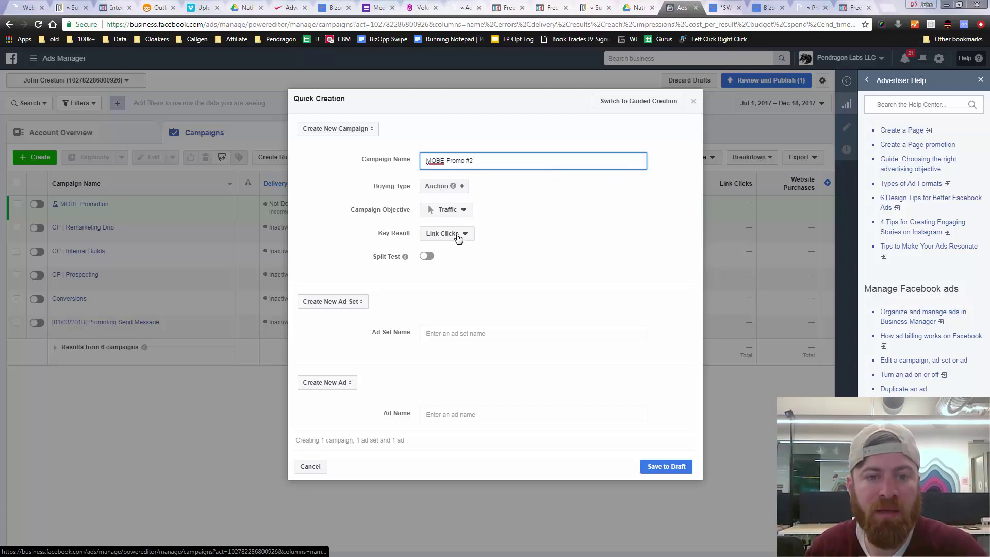
click(456, 184)
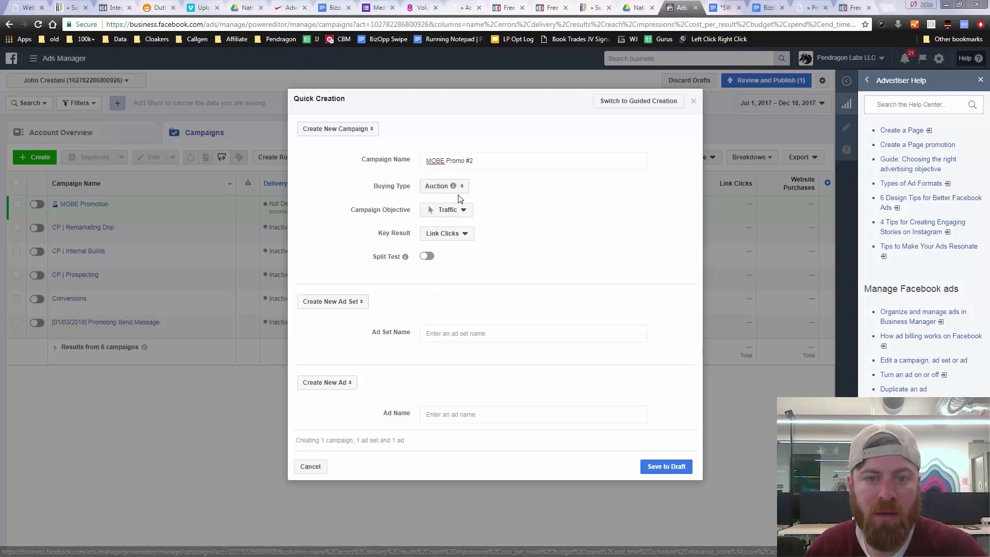
click(468, 213)
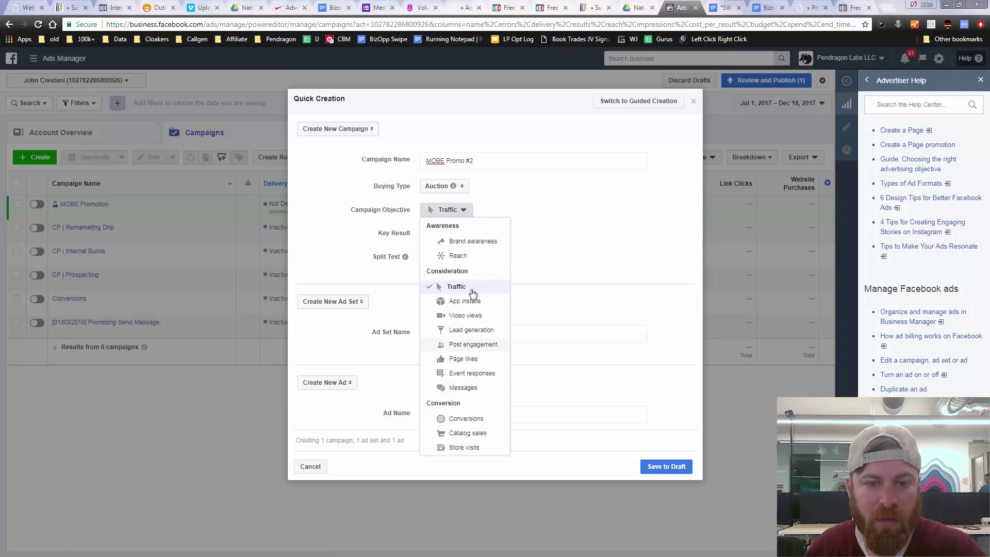
click(555, 222)
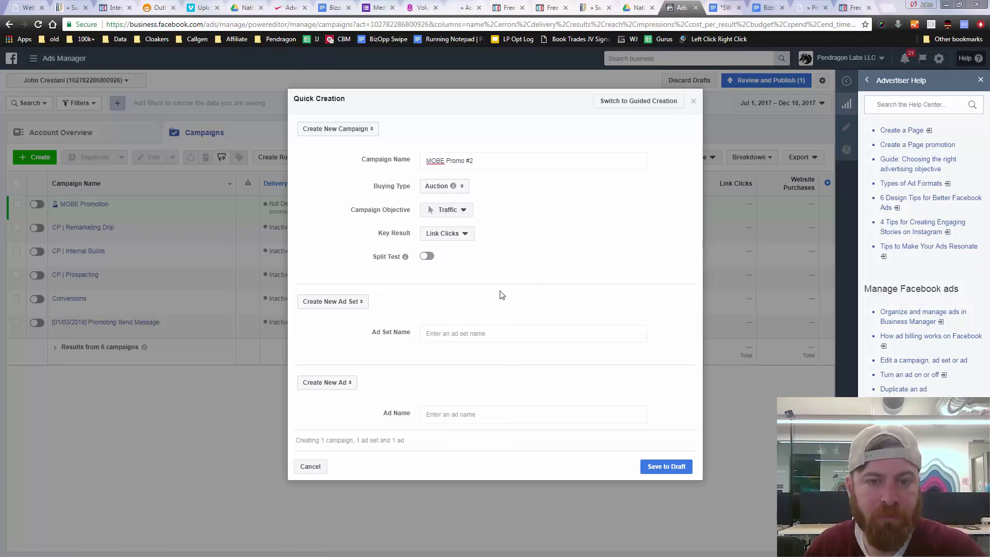
Step: Name both the ad set and the ad "Internet Wiz Kid" and save the campaign to draft
click(490, 334)
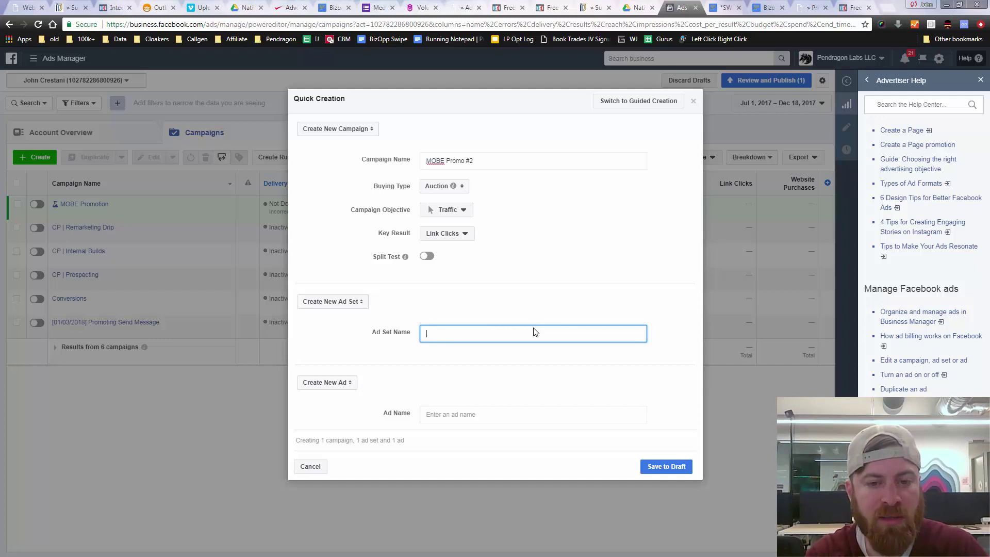
text(Internet Wiz Kid)
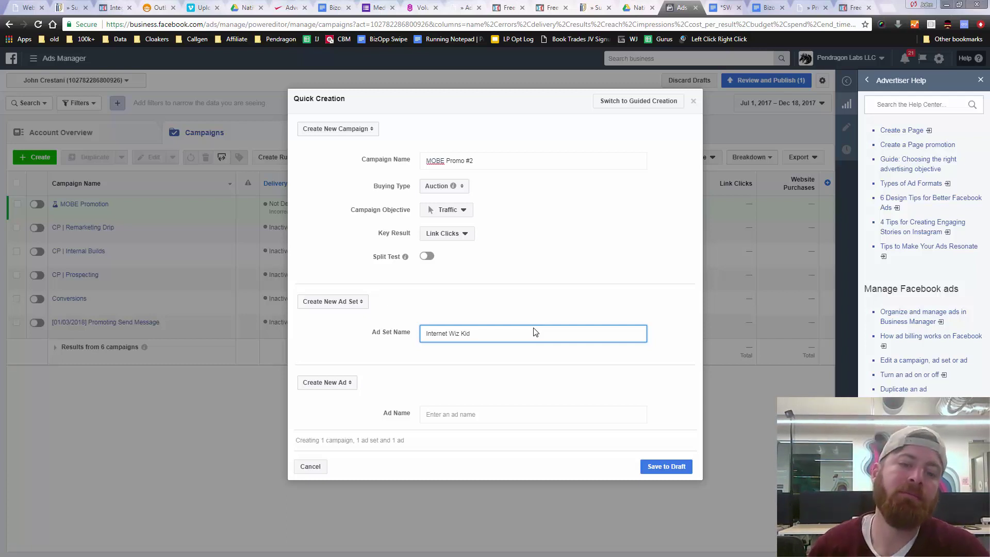
click(521, 412)
text(In)
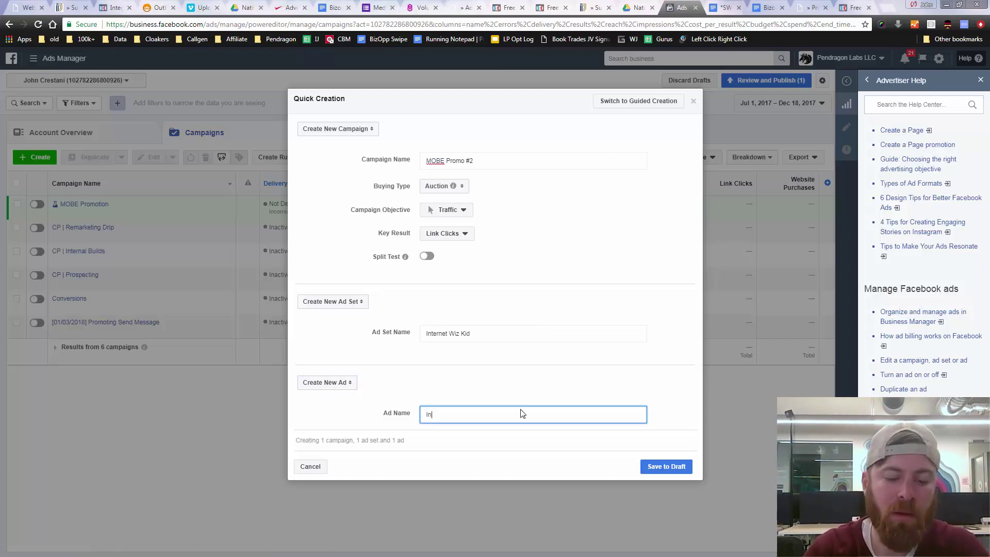
text(ternet Wiz )
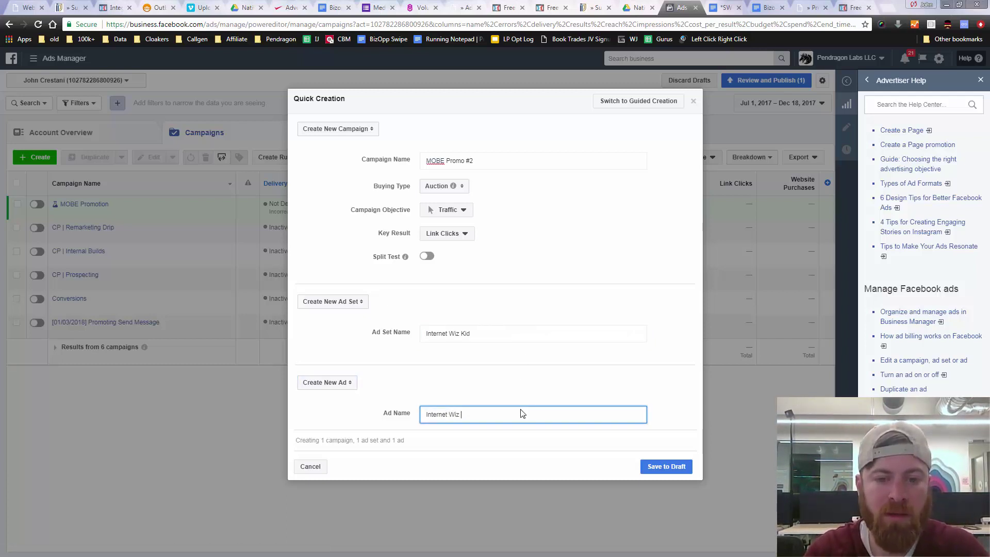
text(Kid)
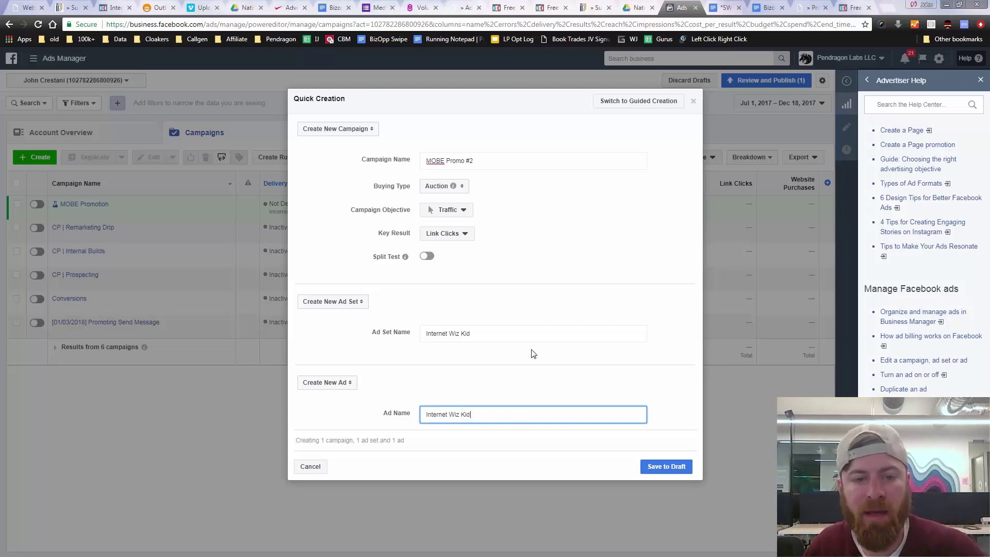
click(666, 466)
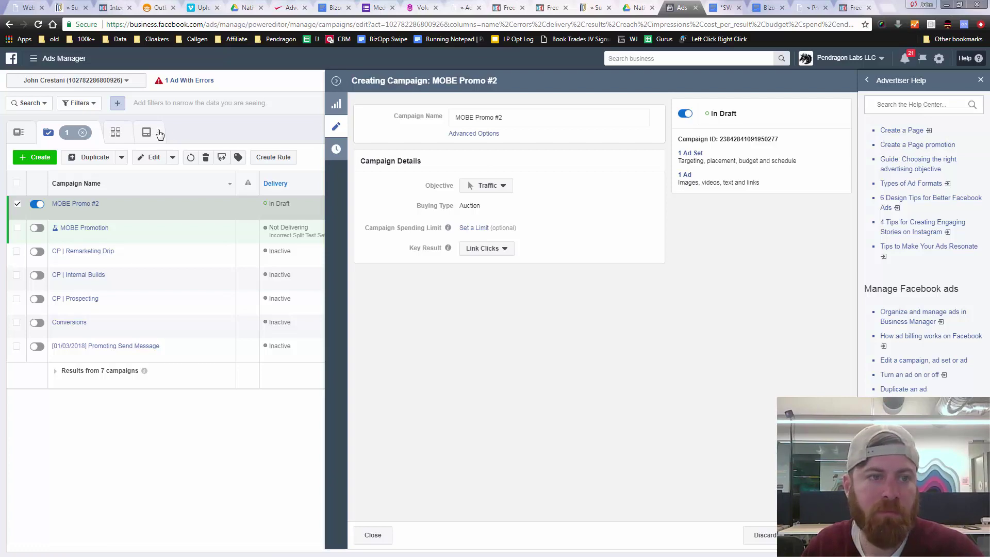
Step: View the draft ad set "Internet Wiz Kid", close its editor without publishing, and return to the campaigns list
click(114, 133)
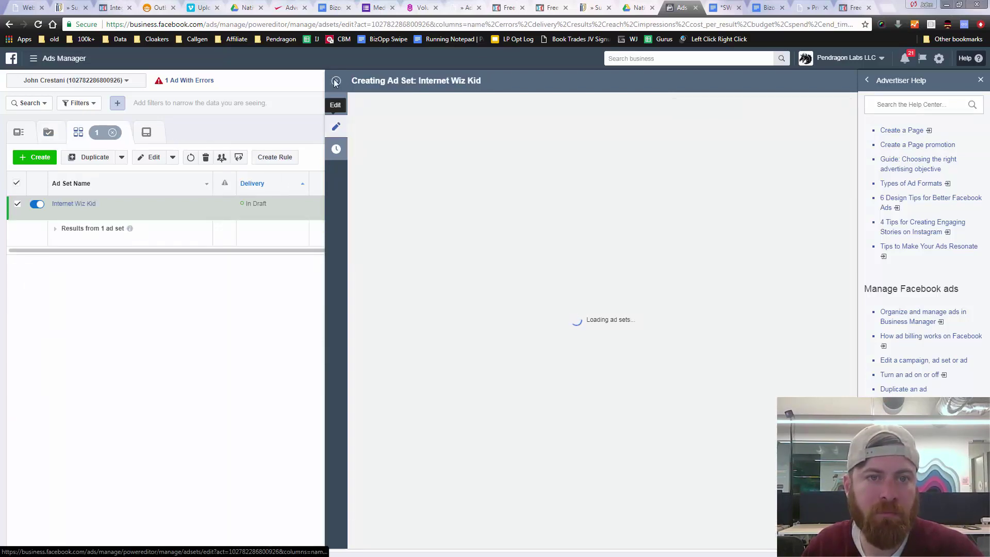
click(336, 83)
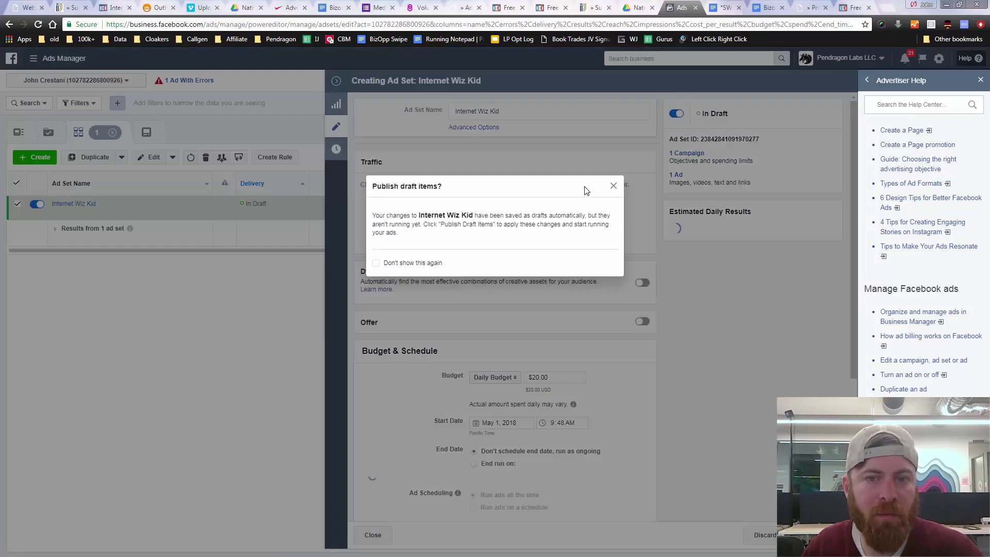
click(613, 186)
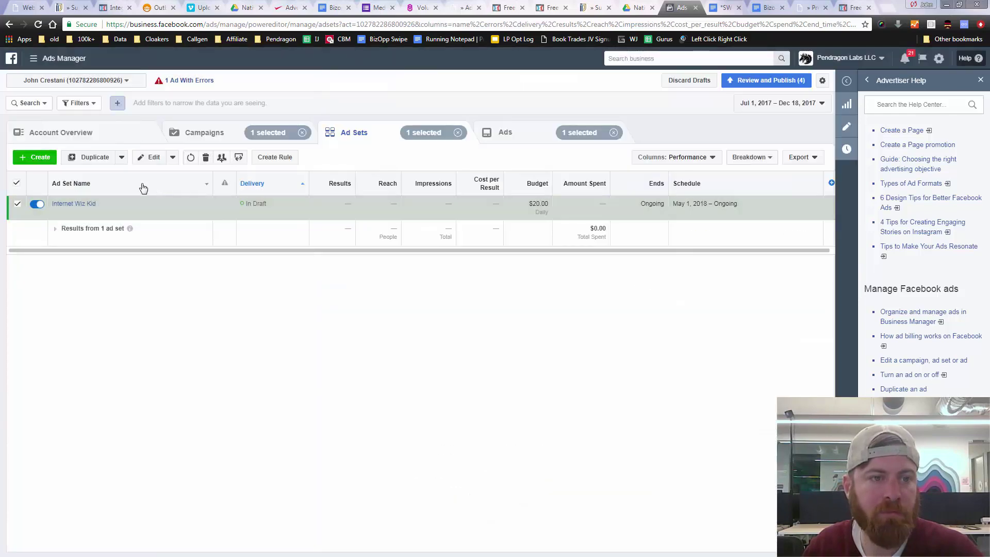
click(206, 134)
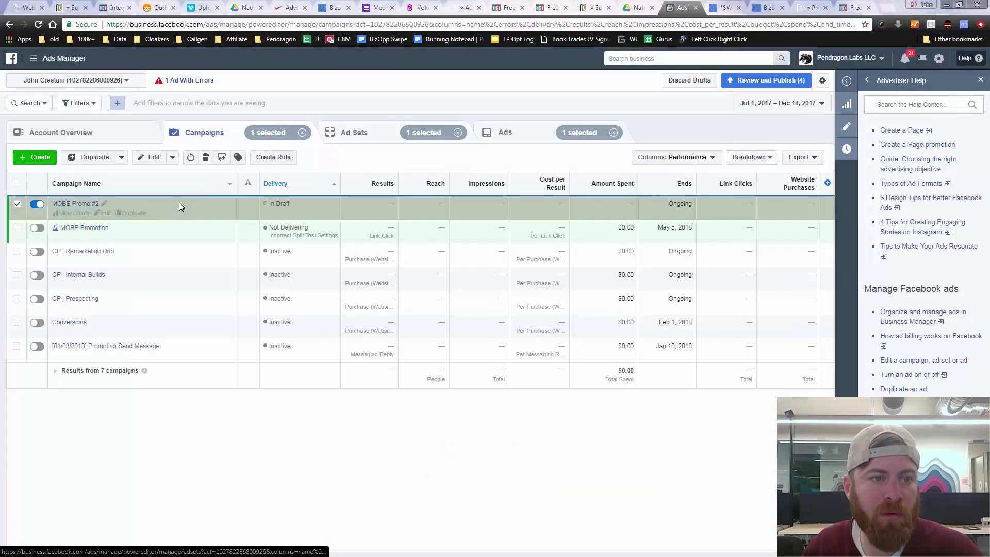
Step: Start another new campaign, enter "MOBE Promo #3" as its name, and switch to Guided Creation
click(38, 160)
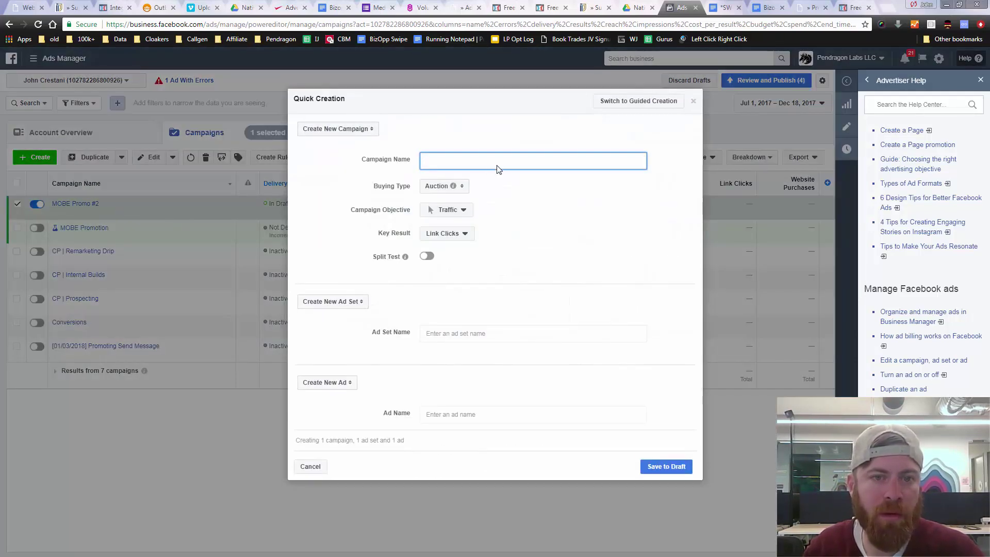
text(MO)
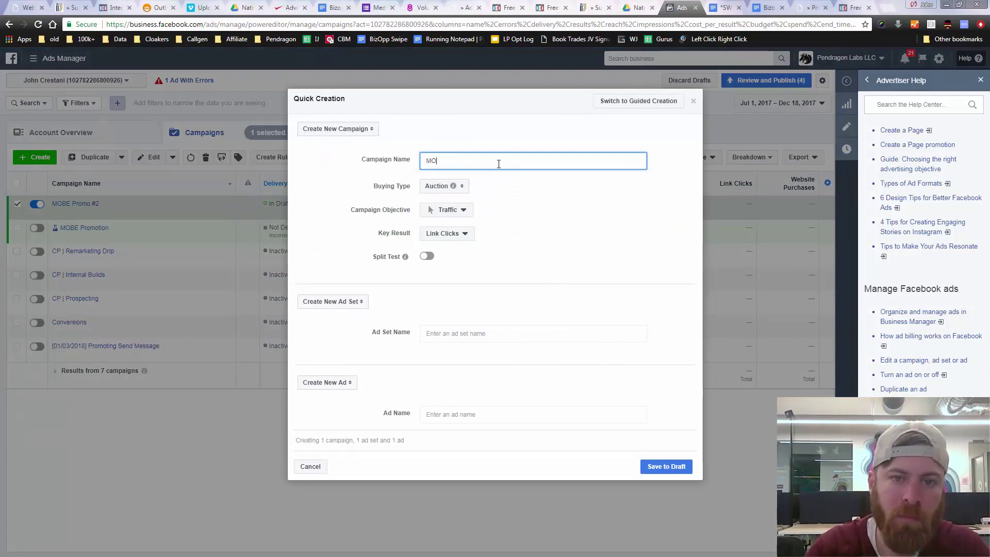
text(BE Promo #3)
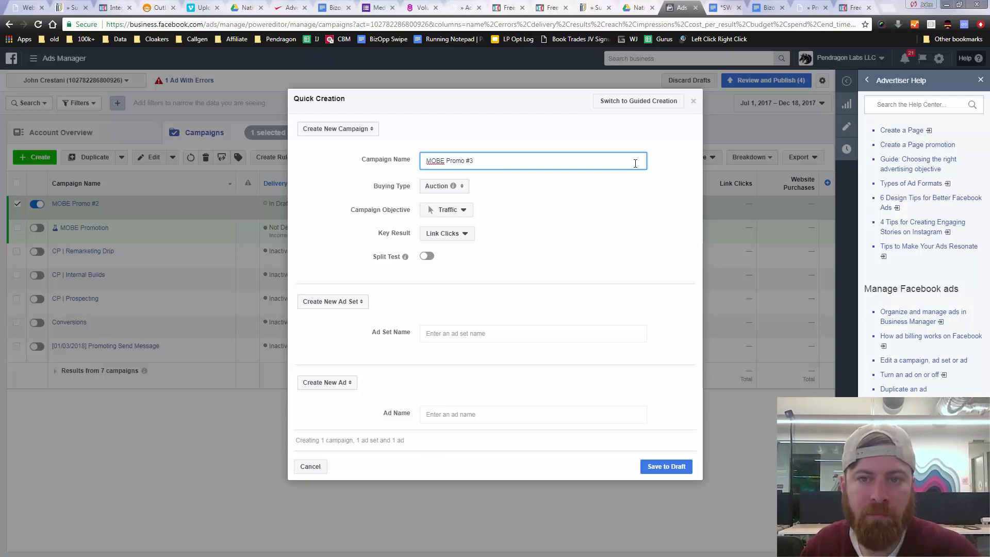
click(633, 102)
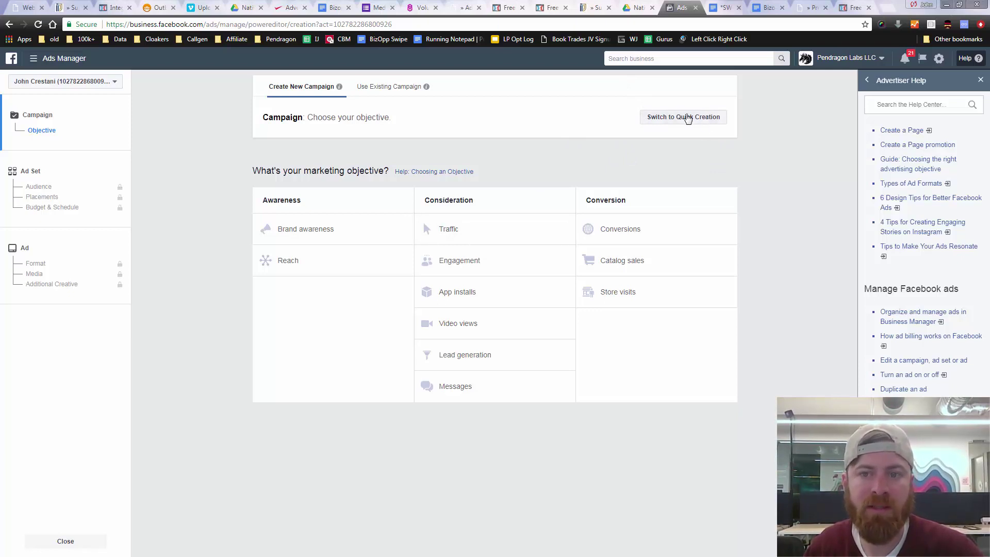
Step: Choose the Traffic objective, name the campaign "MOBE Promo #3", and continue to the ad set settings
click(490, 238)
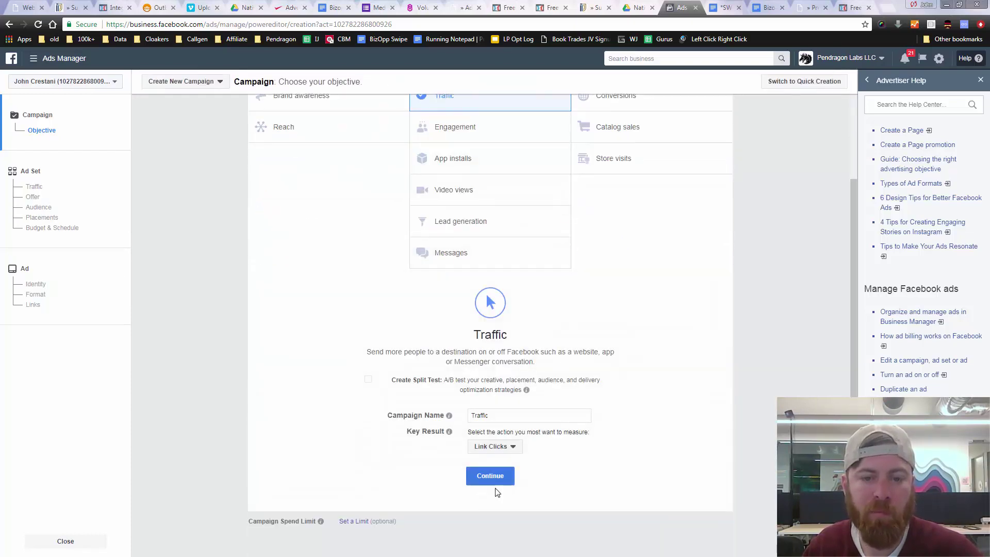
scroll(602, 246, up, 1)
scroll(567, 335, down, 1)
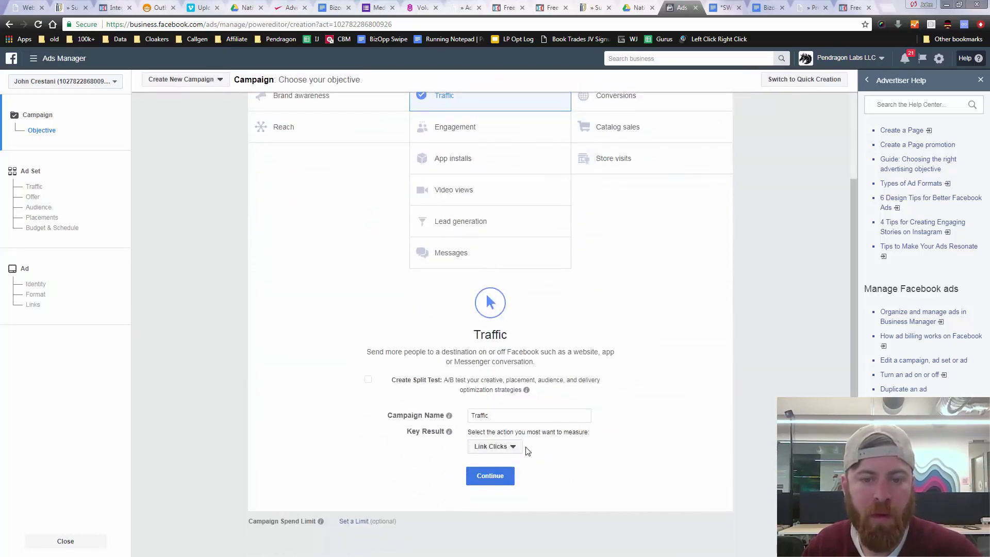
click(522, 416)
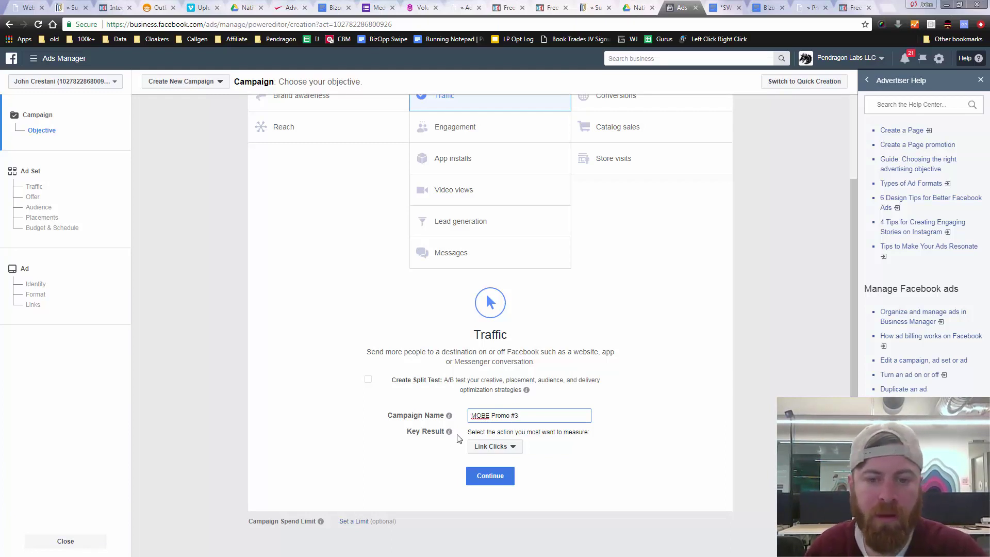
text(3)
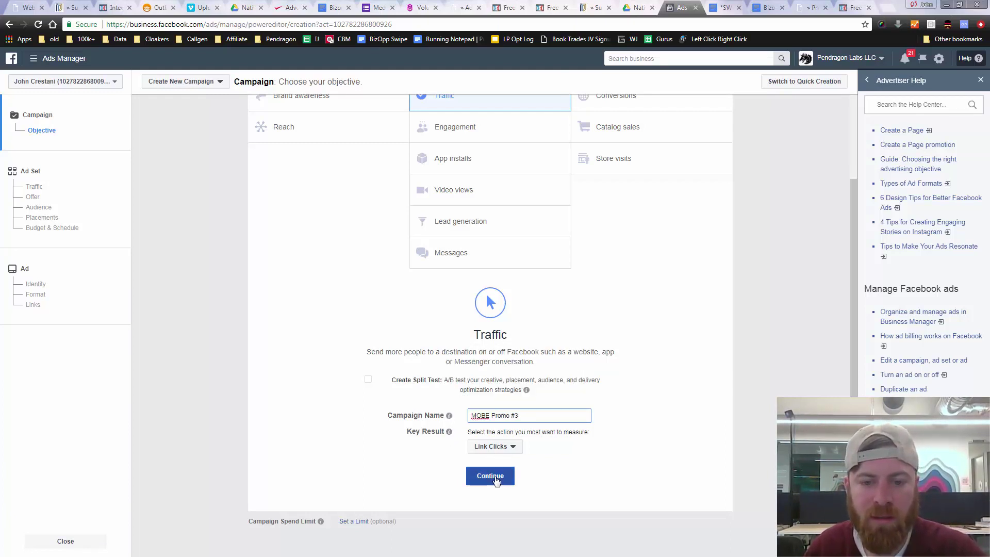
click(496, 479)
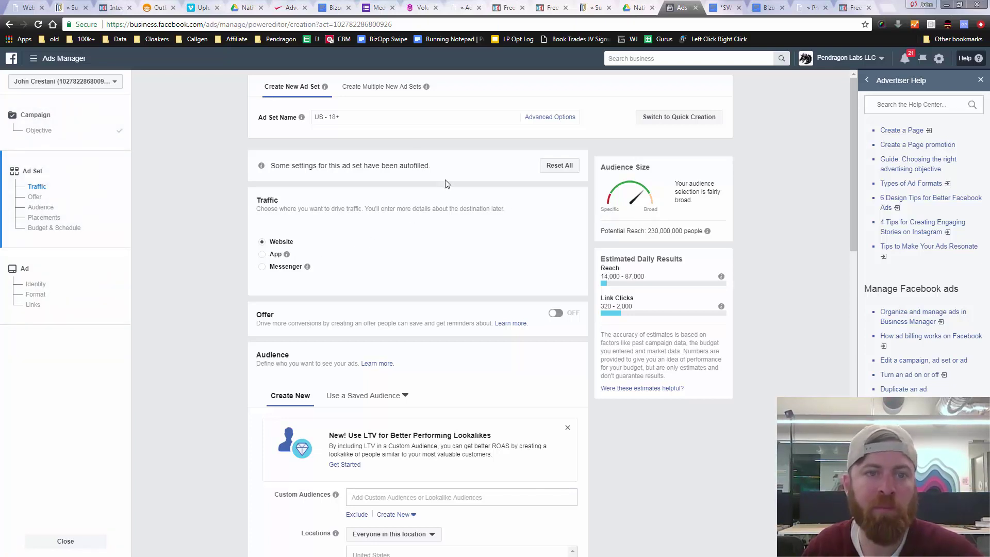
Step: Set the minimum age of the ad set's audience to 30
scroll(401, 339, down, 3)
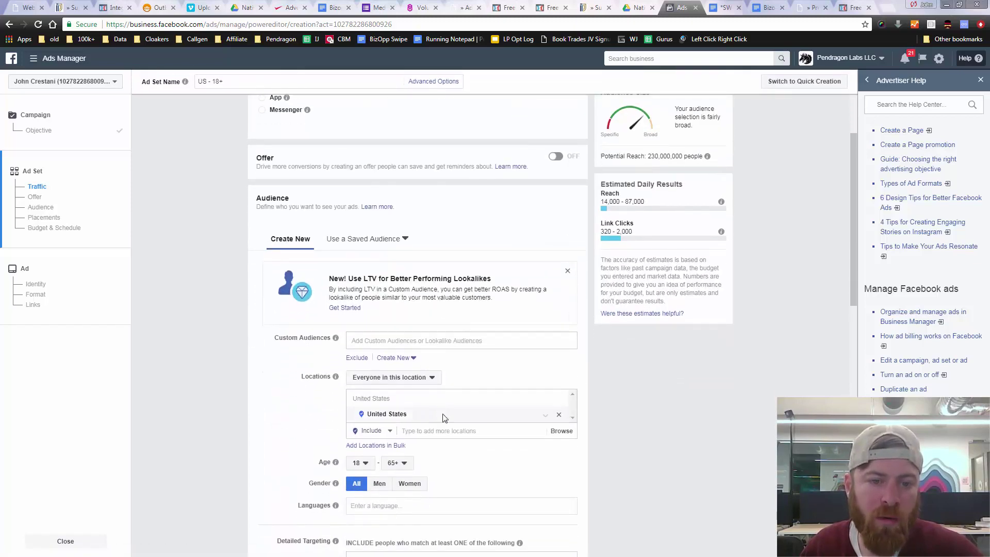
scroll(441, 416, down, 1)
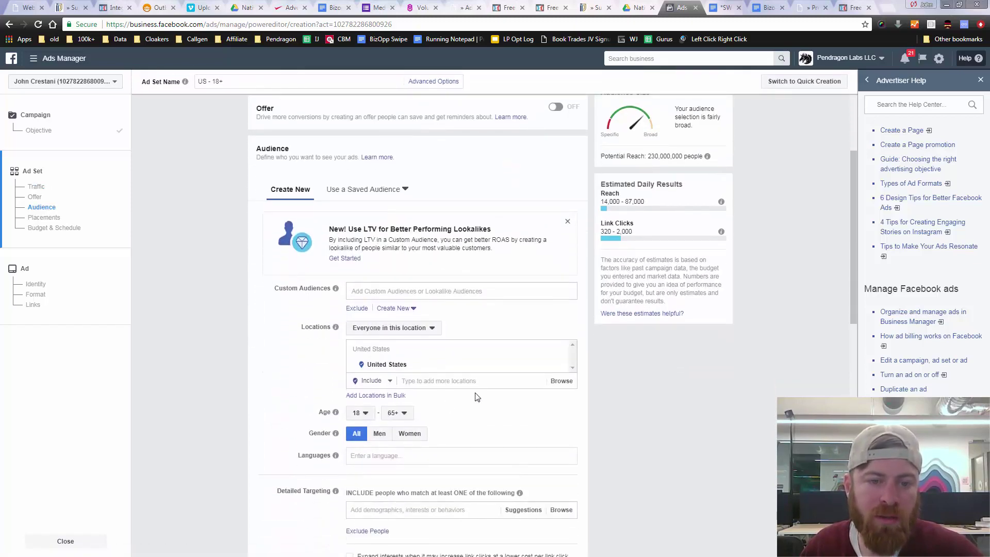
click(368, 415)
scroll(375, 394, down, 1)
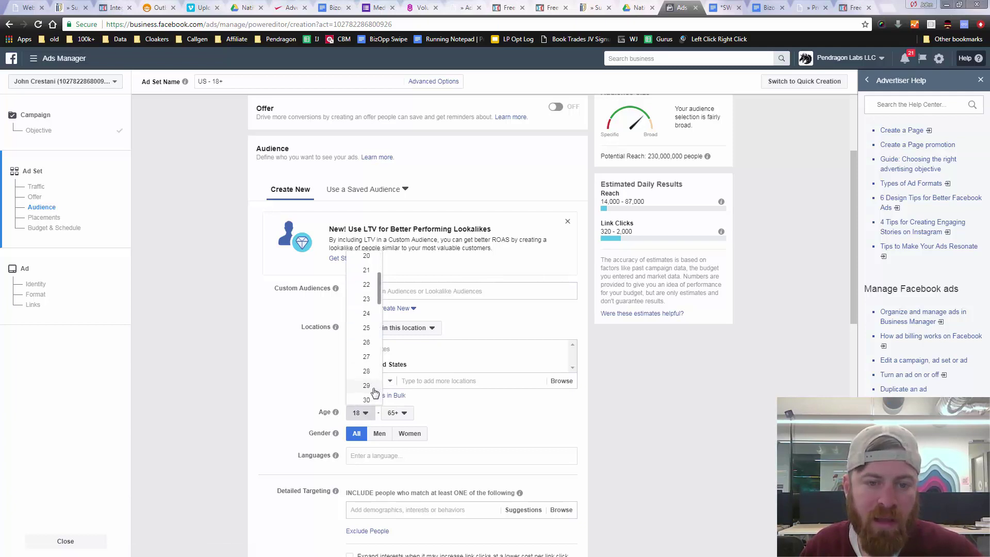
click(367, 400)
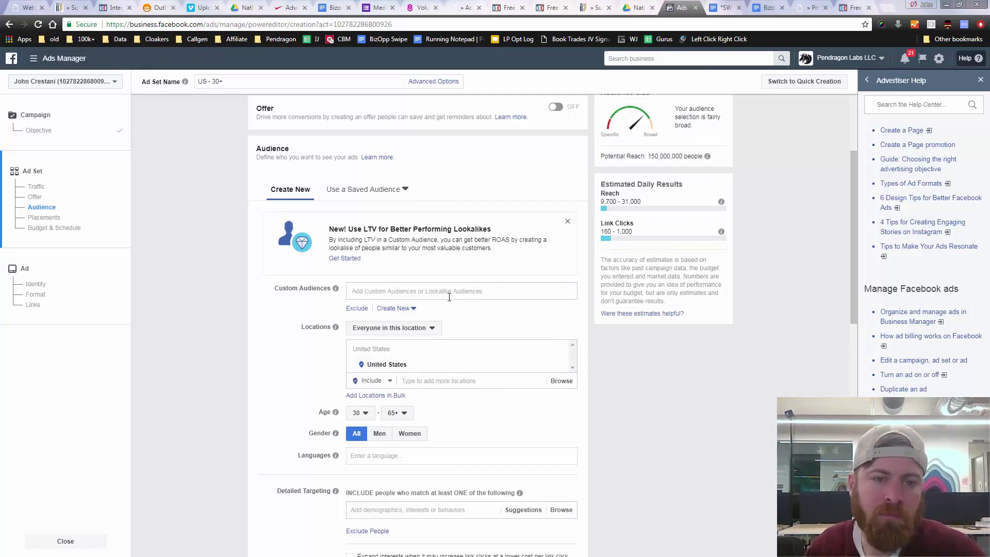
Step: Look through the existing custom and lookalike audiences available to the ad set without selecting any
click(385, 291)
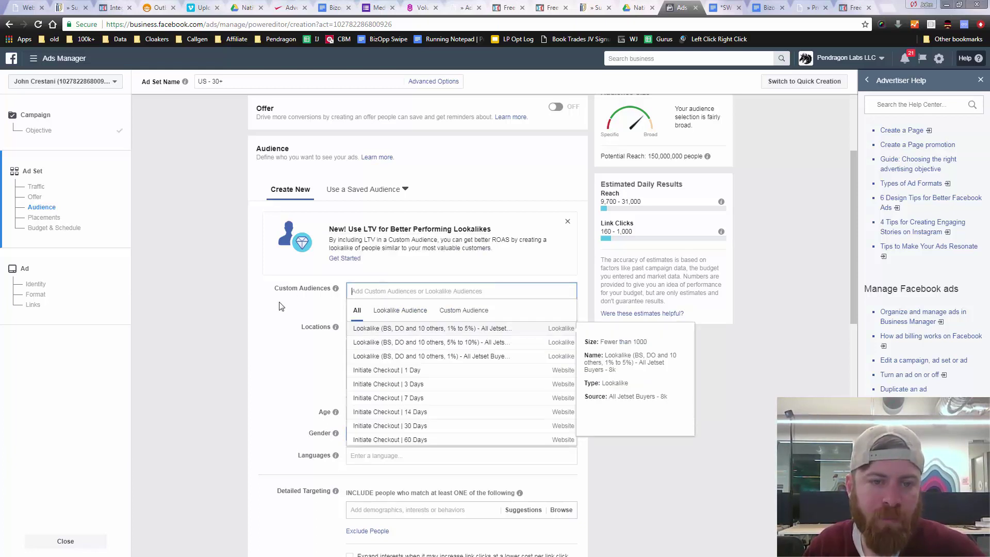
click(312, 312)
click(377, 291)
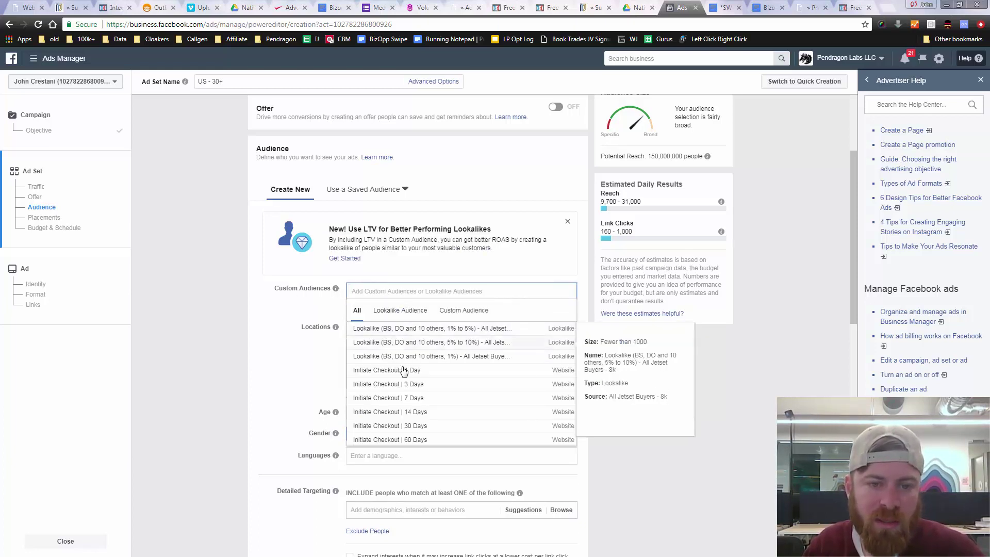
click(278, 316)
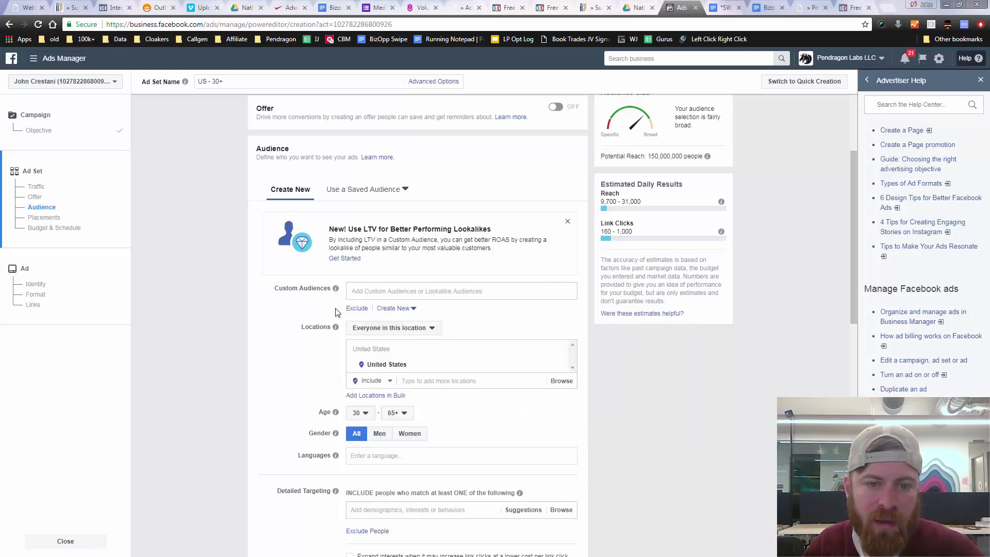
Step: Start a new custom audience from a customer file, using your own customer data with the copy and paste option
click(400, 308)
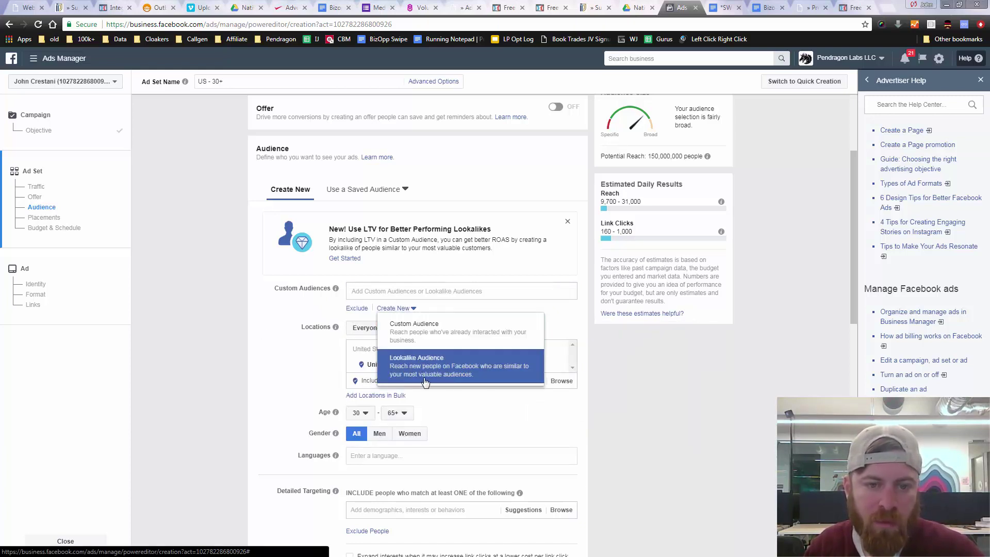
click(419, 337)
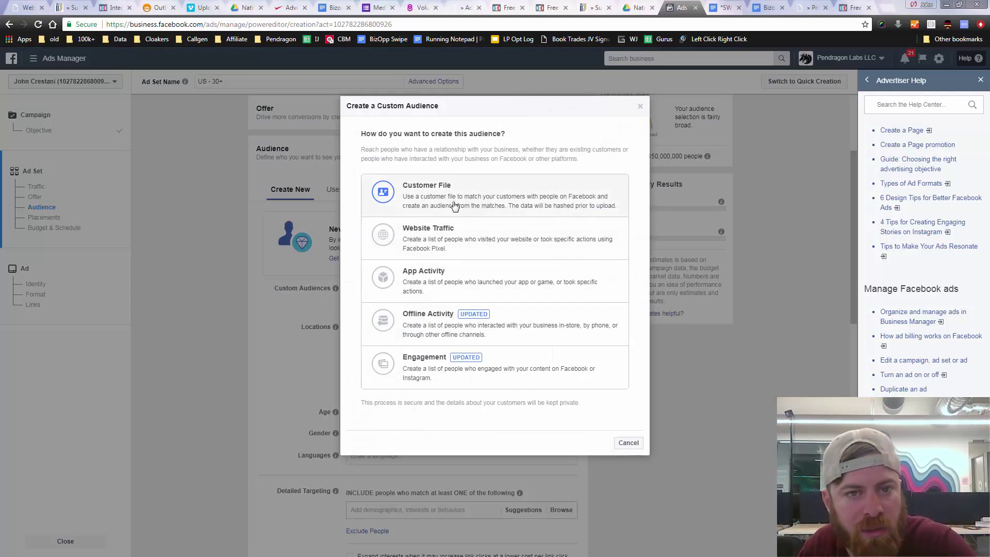
drag(370, 134, 482, 135)
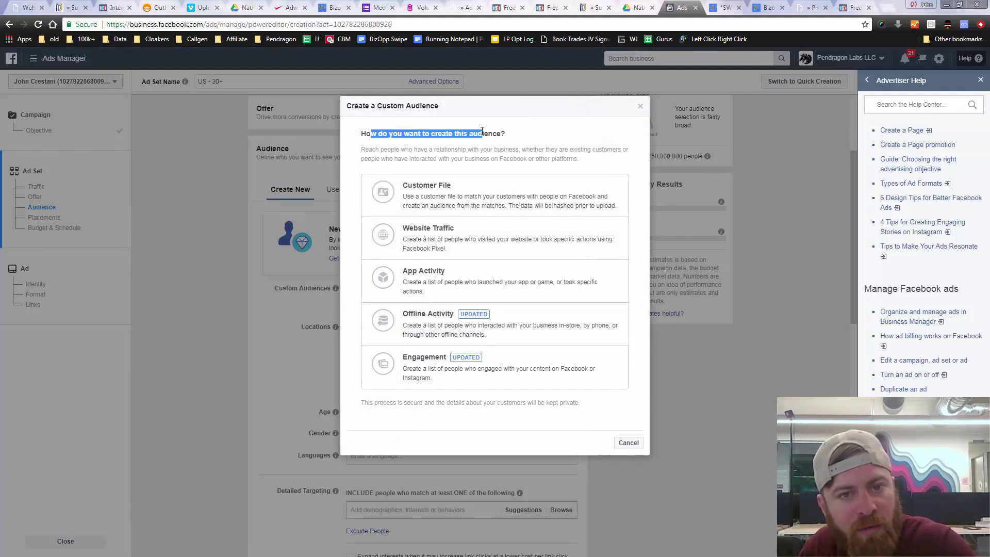
click(416, 202)
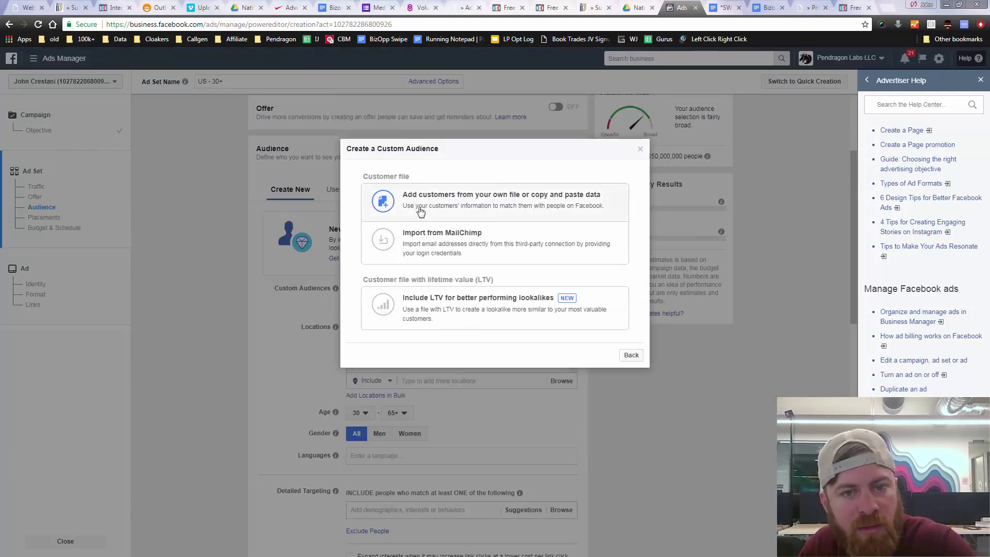
click(528, 210)
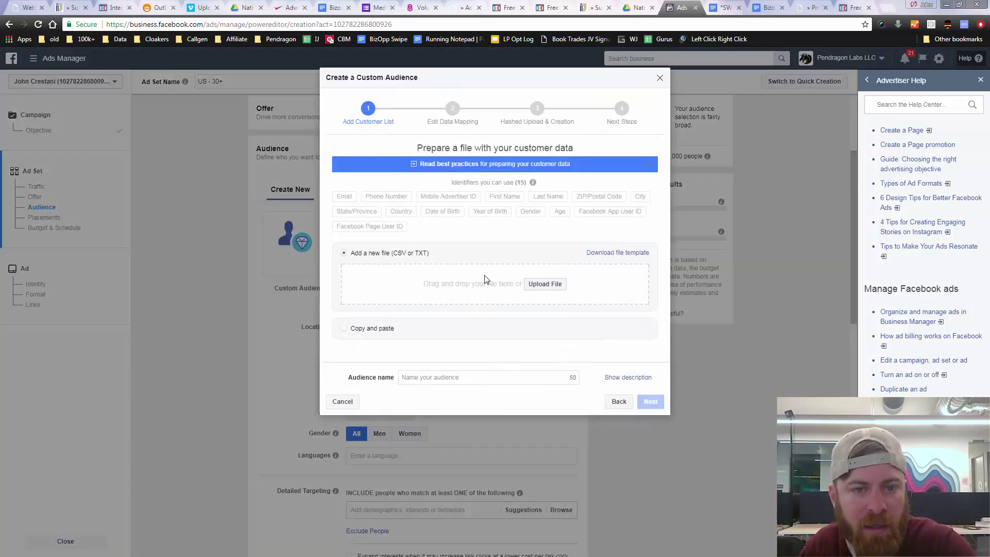
click(344, 329)
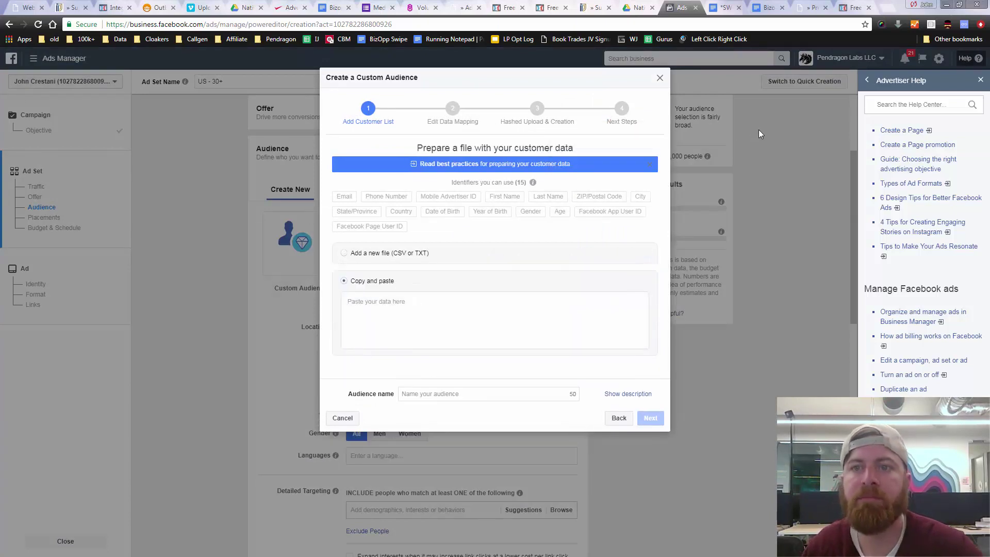
Step: Switch to the Internet Jetset members site and open the Super Affiliate System's Targeting Data page
click(807, 11)
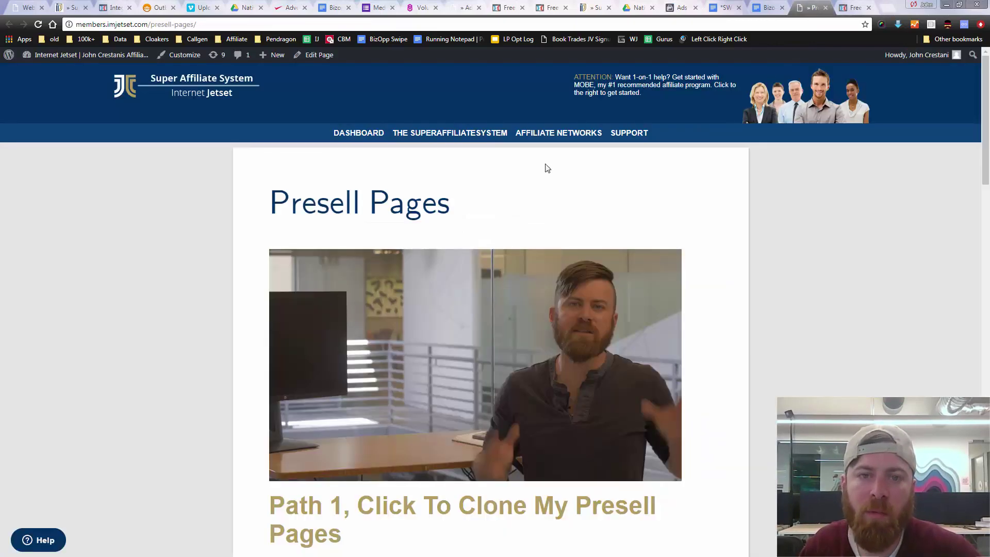
click(483, 138)
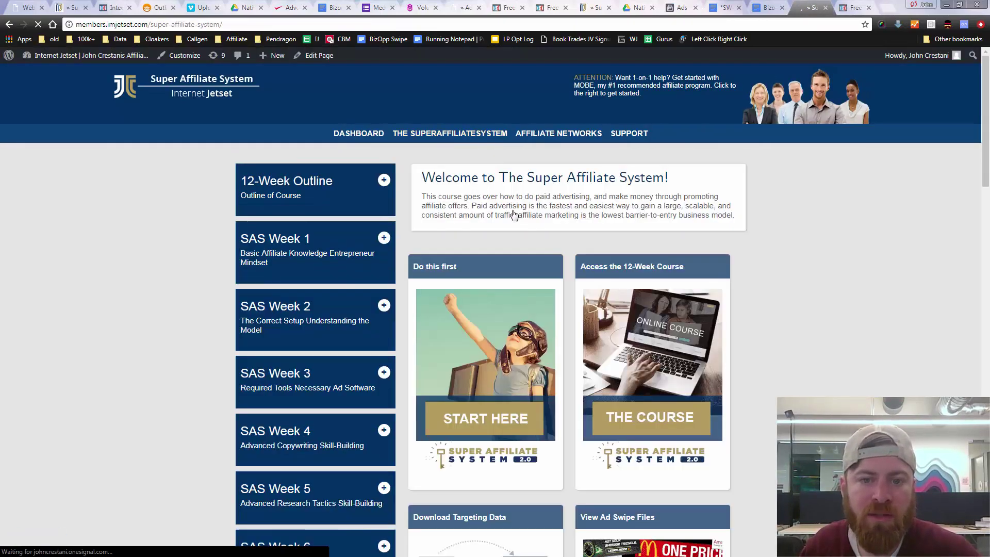
scroll(657, 367, down, 6)
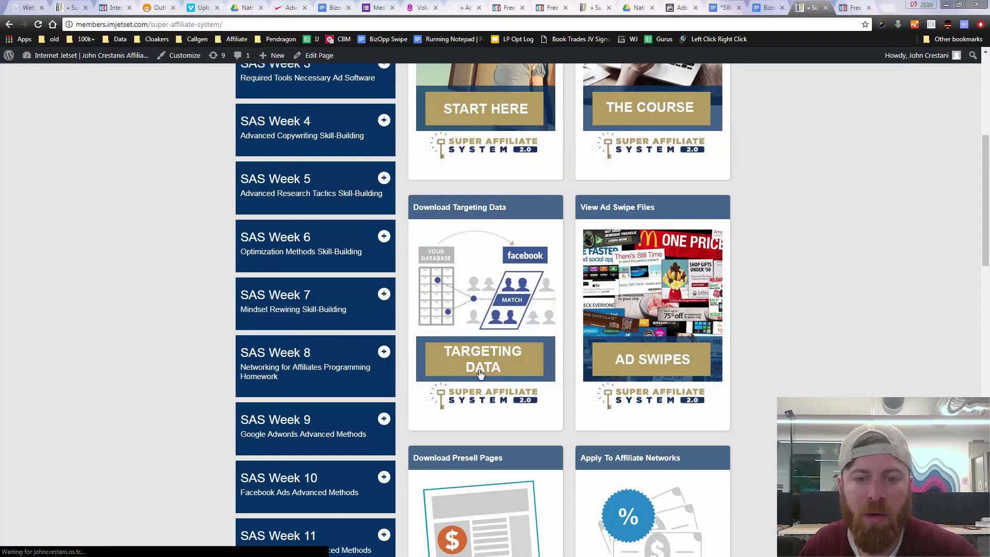
click(492, 365)
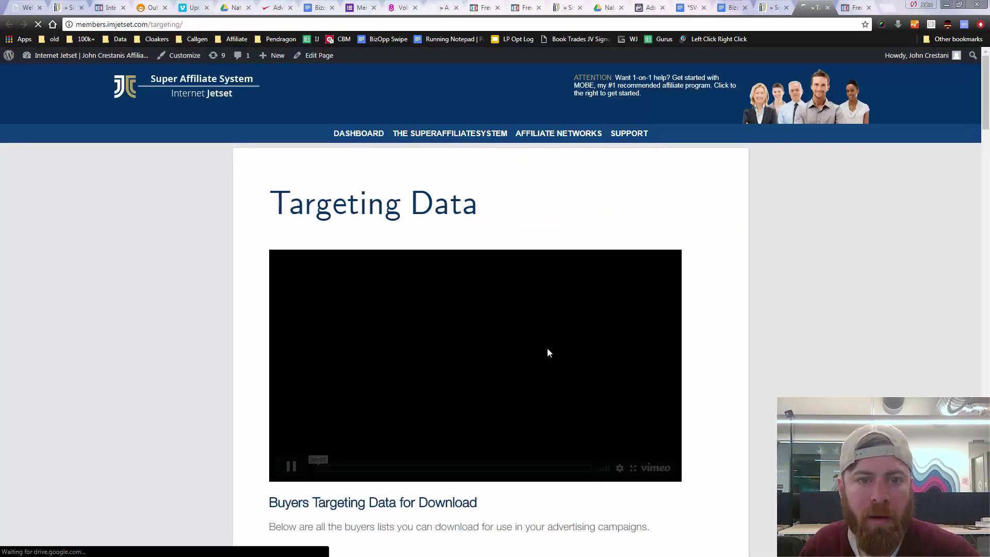
Step: Open the bizopp-USCAUKAUNZ.txt buyers list in Google Drive and download it
scroll(710, 315, down, 5)
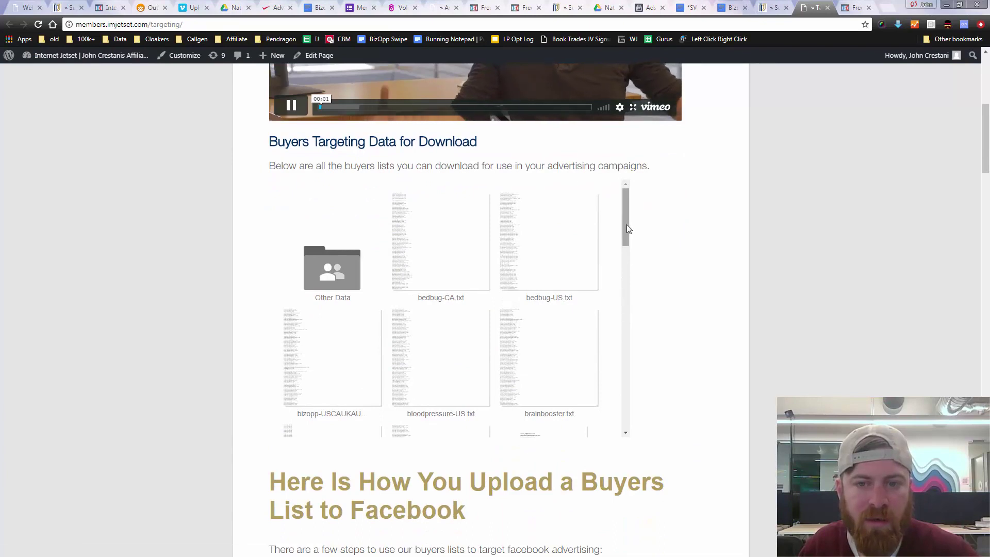
drag(627, 224, 626, 240)
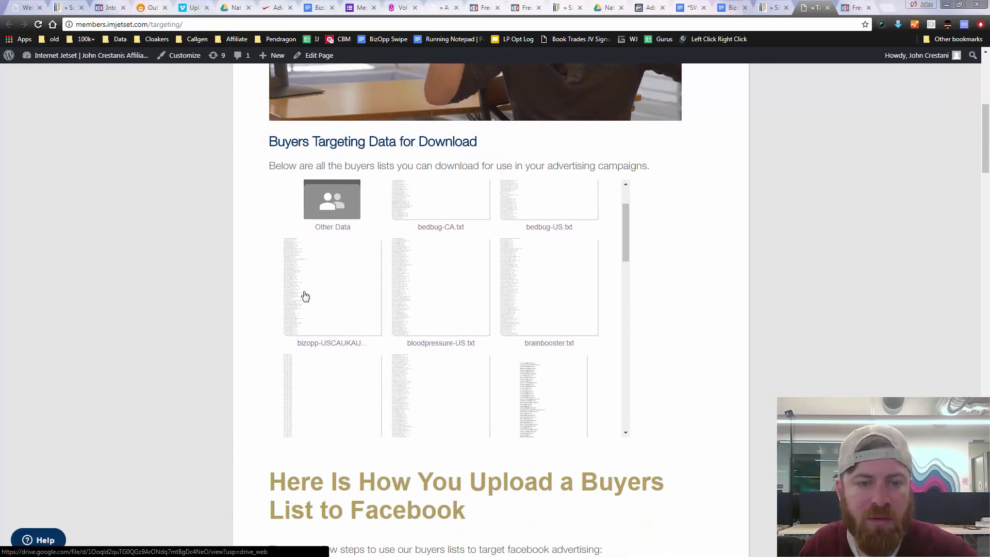
click(305, 294)
click(780, 5)
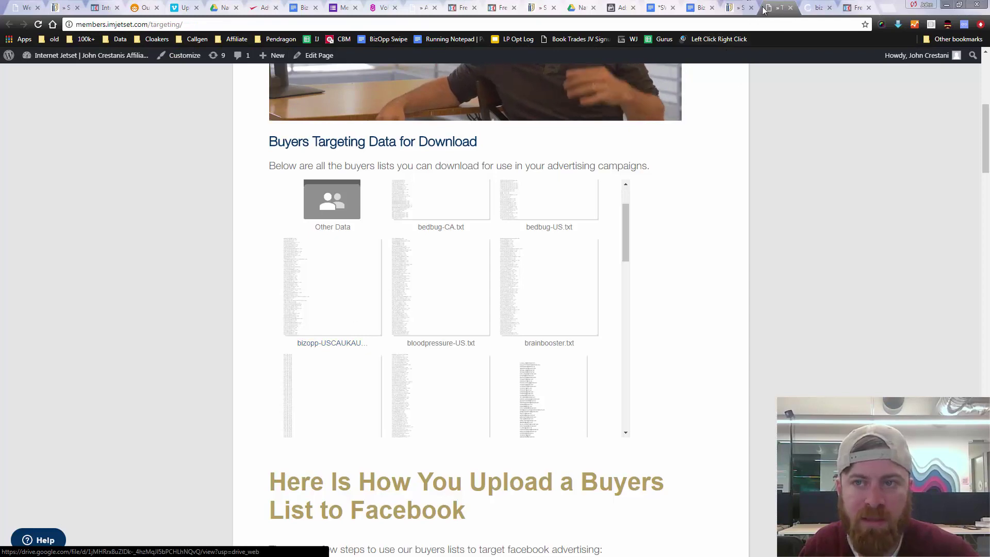
click(816, 5)
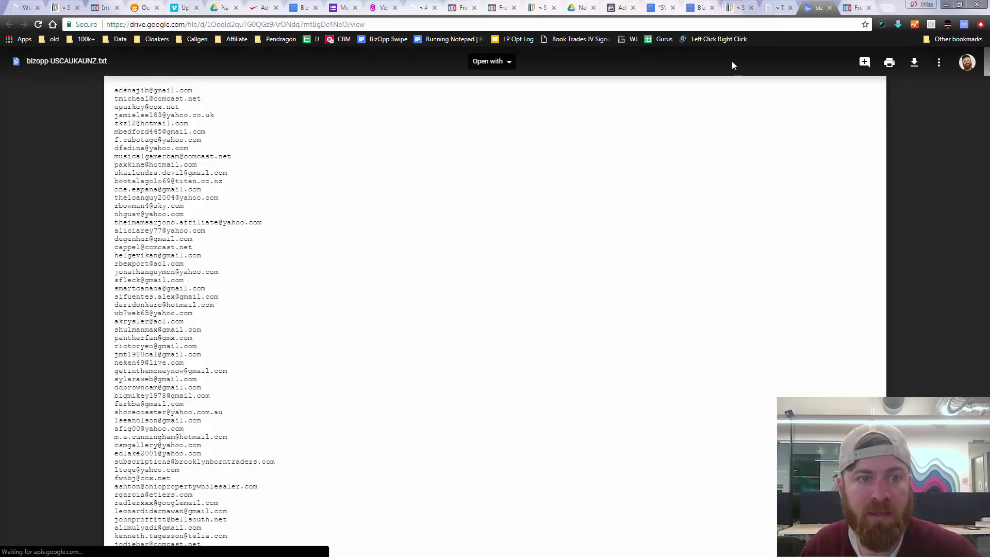
click(497, 62)
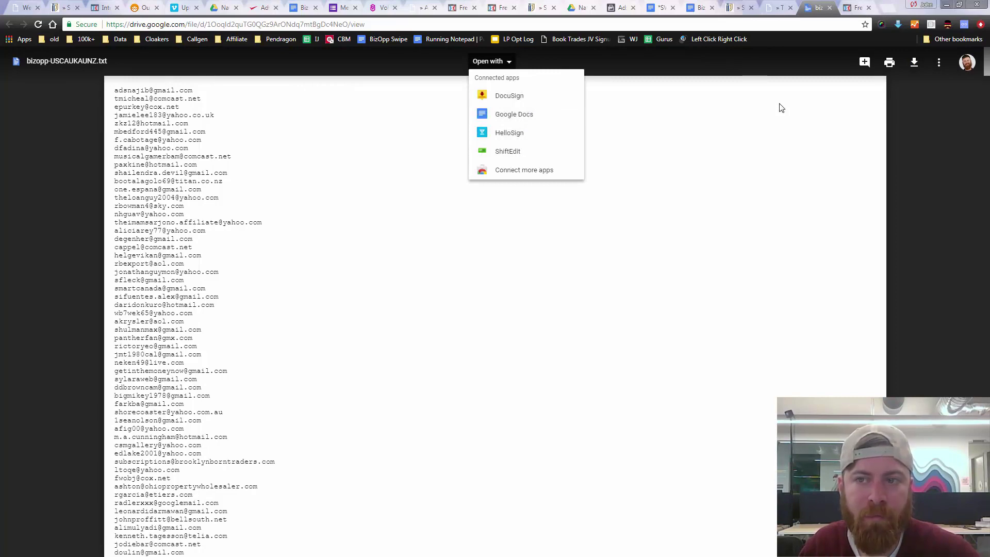
click(914, 63)
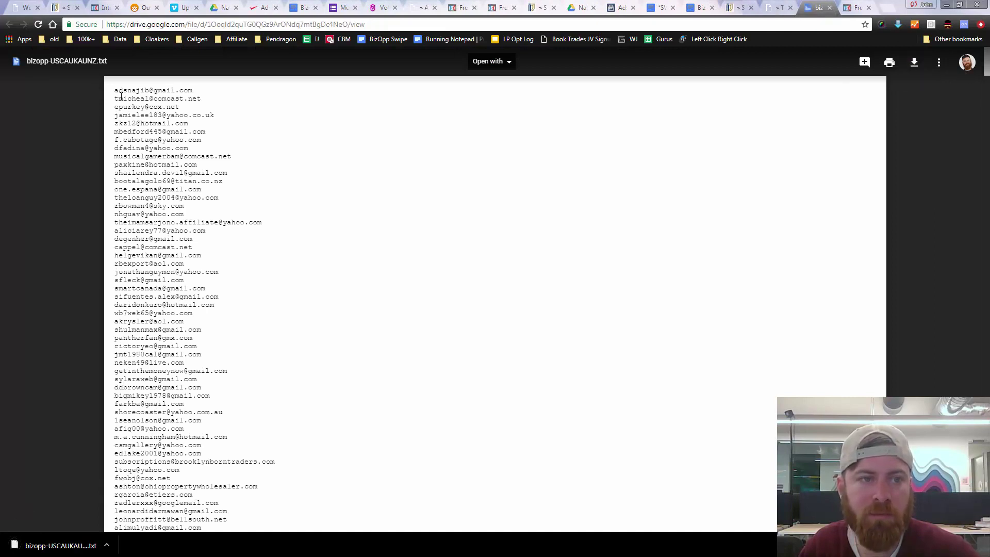
Step: Select the entire list of e-mail addresses in bizopp-USCAUKAUNZ.txt, from first to last, and copy it
drag(116, 91, 442, 453)
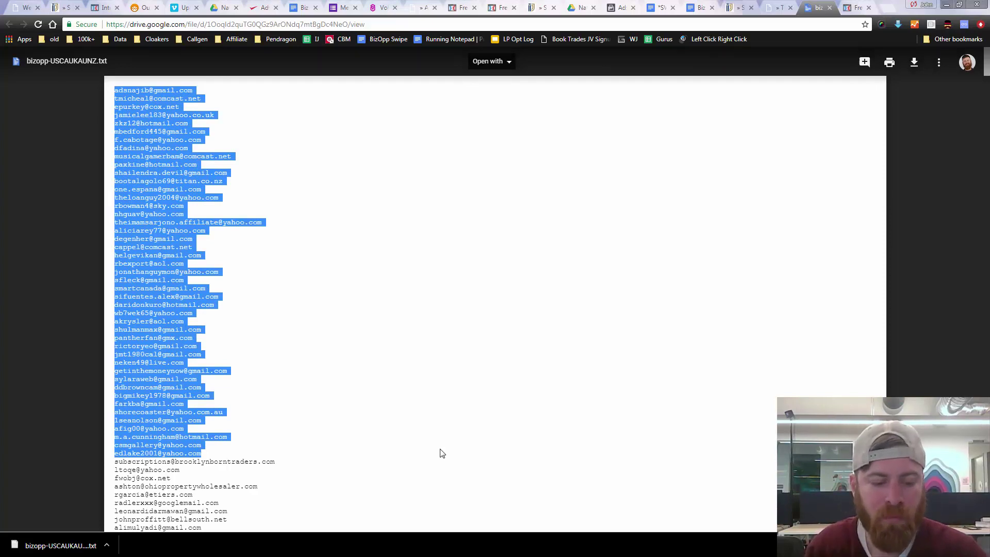
key(shift+Down)
key(shift+Down)
key(shift+Down)
key(shift+Down)
key(shift+Down)
key(shift+Down)
key(shift+Down)
key(shift+Down)
key(shift+Down)
key(shift+Down)
key(shift+Down)
key(shift+Down)
key(shift+Down)
key(shift+Down)
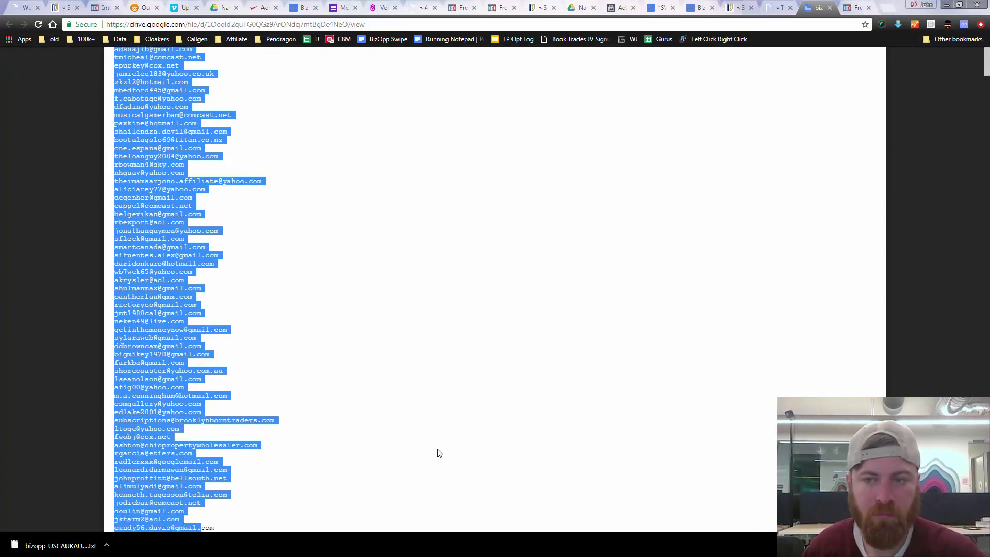
drag(986, 54, 986, 394)
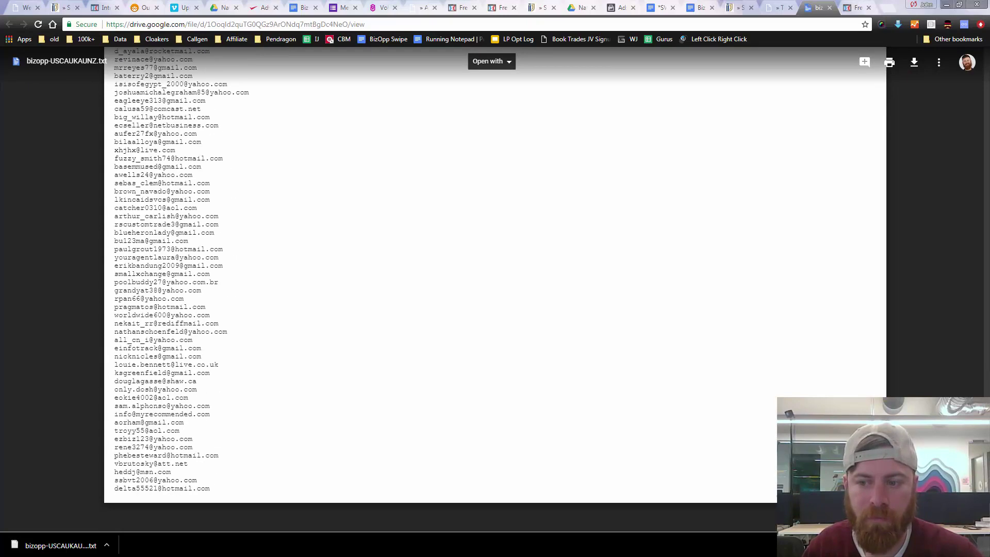
shift+click(295, 466)
shift+click(229, 491)
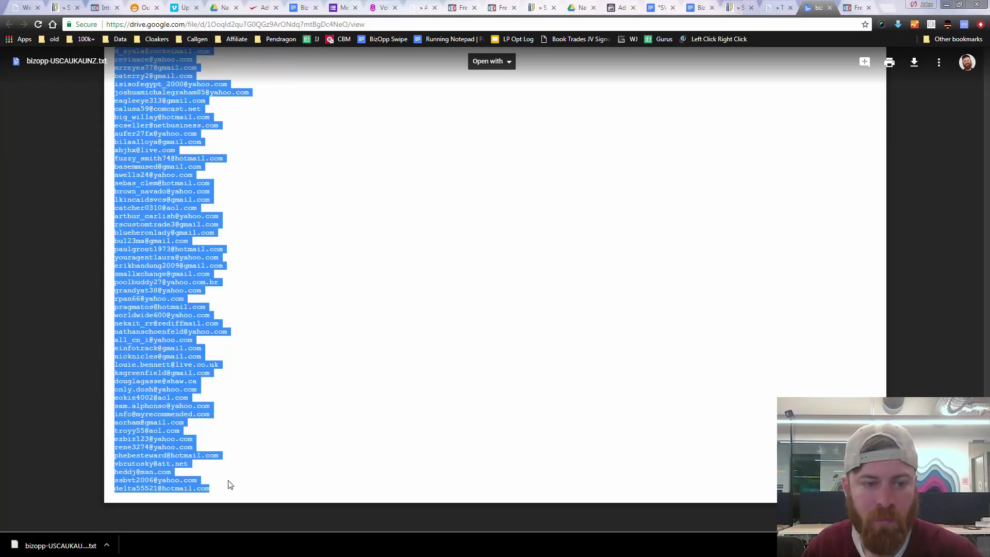
right_click(153, 271)
click(165, 275)
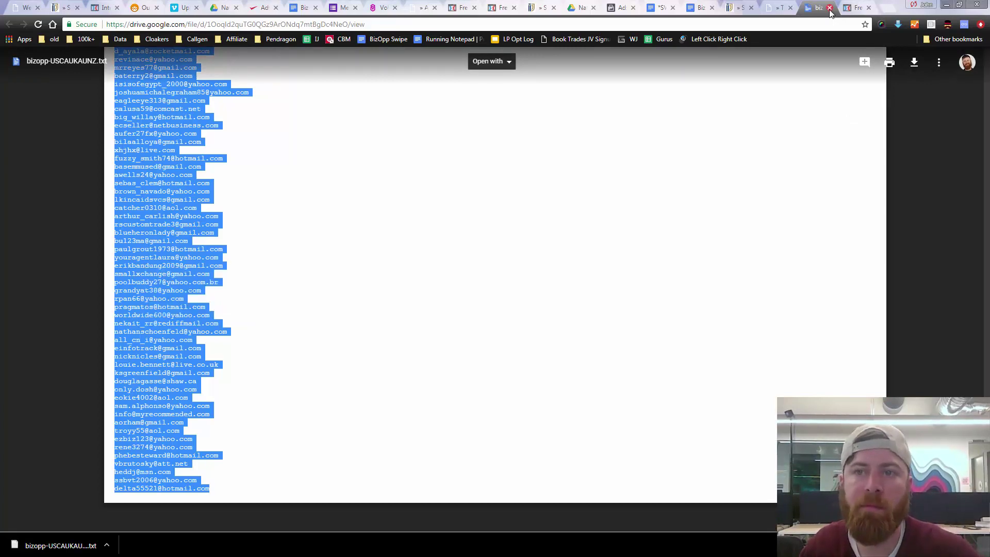
Step: Return to Ads Manager and paste the copied e-mail list as the custom audience's customer data
click(620, 8)
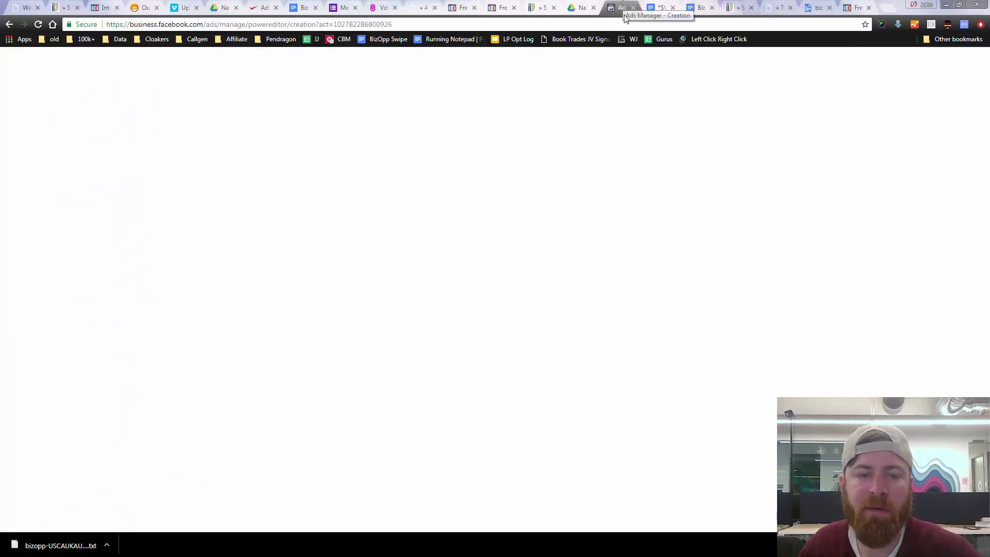
right_click(384, 308)
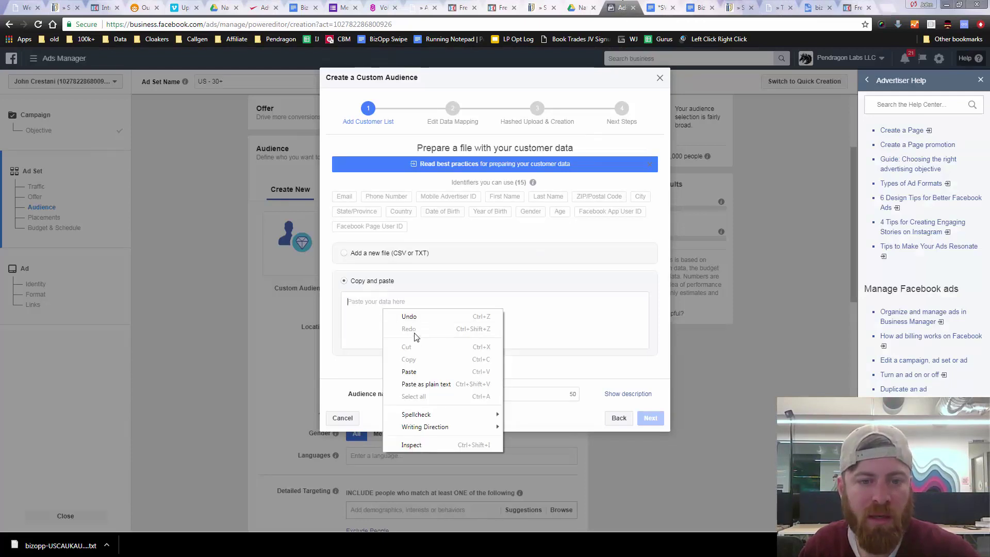
click(420, 373)
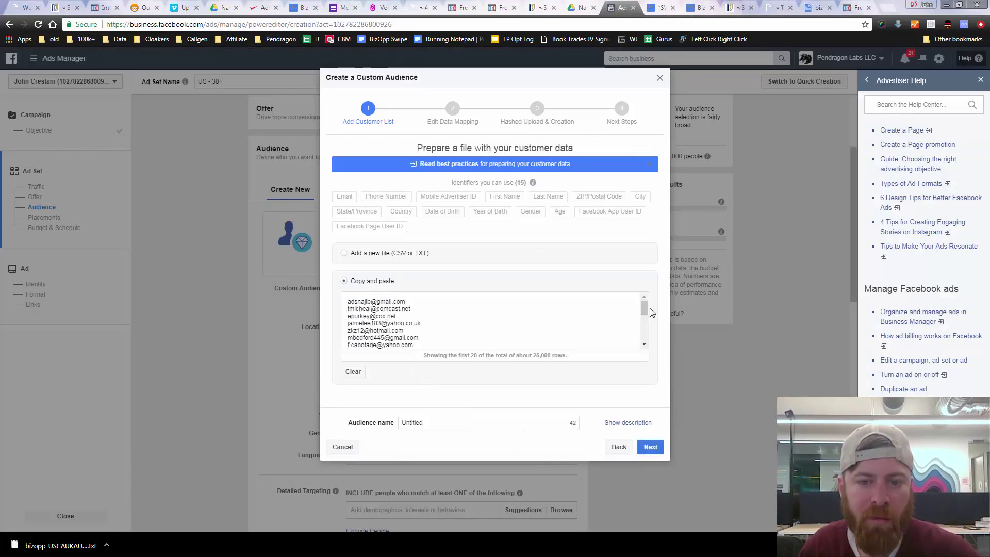
mouse_move(647, 308)
mouse_down()
mouse_move(644, 338)
mouse_move(644, 309)
mouse_up()
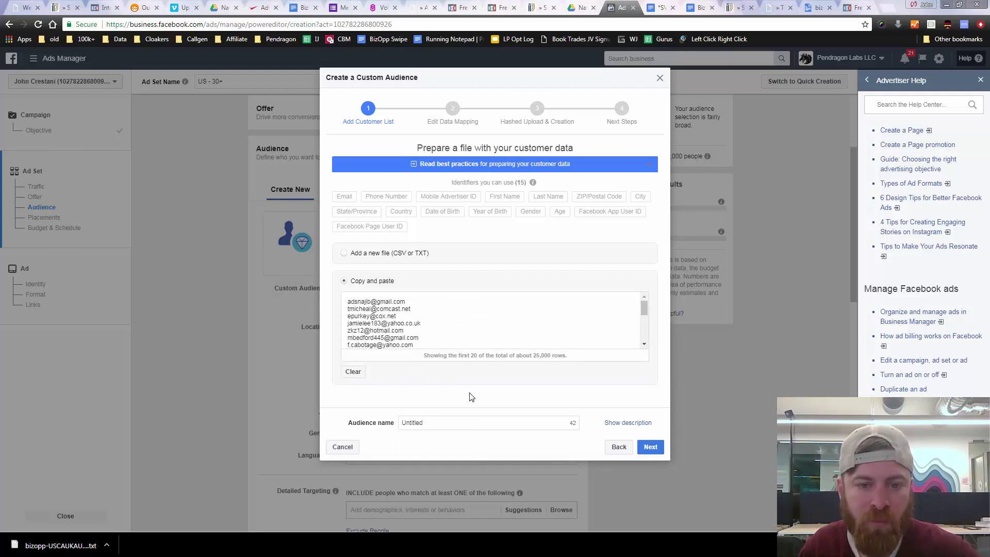
Step: Name the custom audience "Bizopp Buyers List [SAS]" and continue to the data mapping stage
click(482, 421)
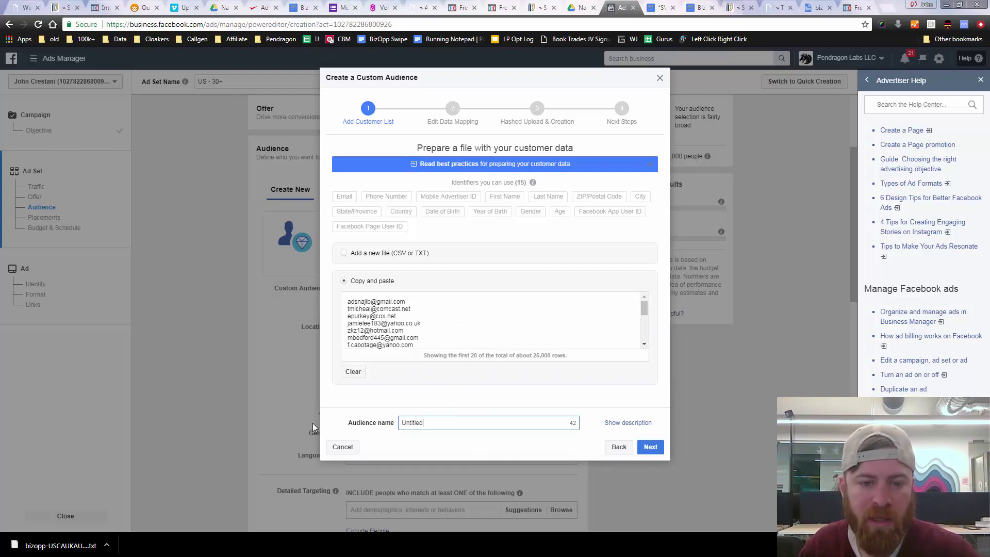
key(ctrl+a)
text(Bizo)
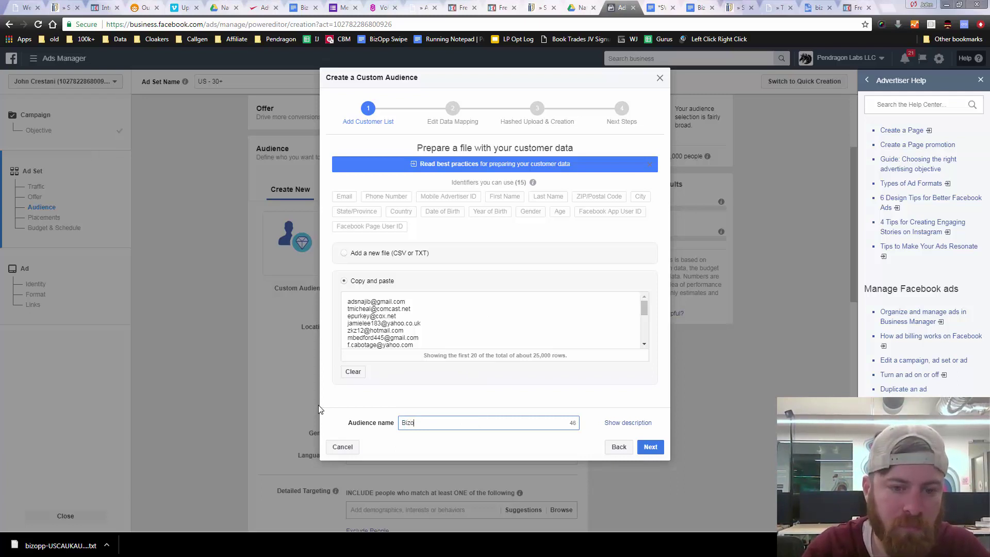
text(pp Buyer)
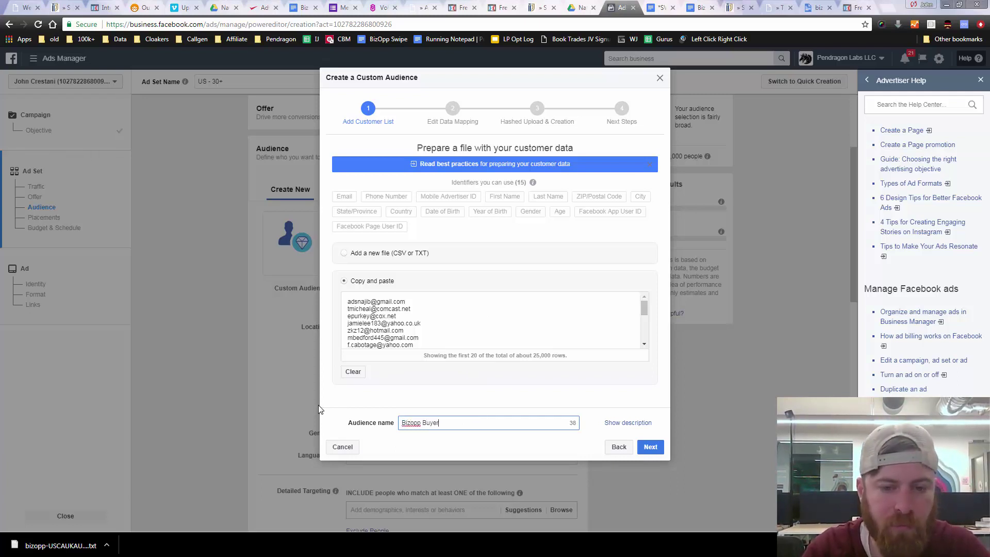
text(s List)
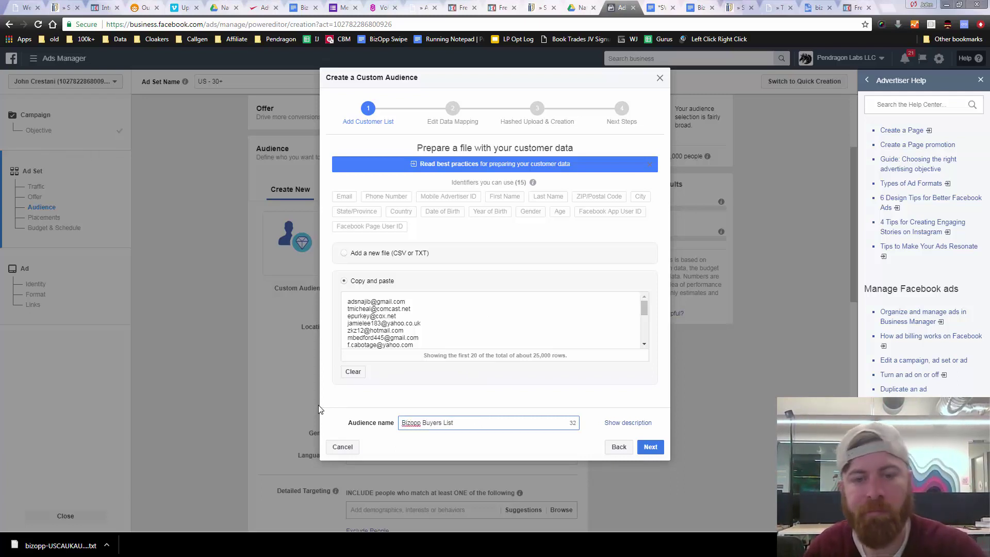
drag(471, 416, 401, 423)
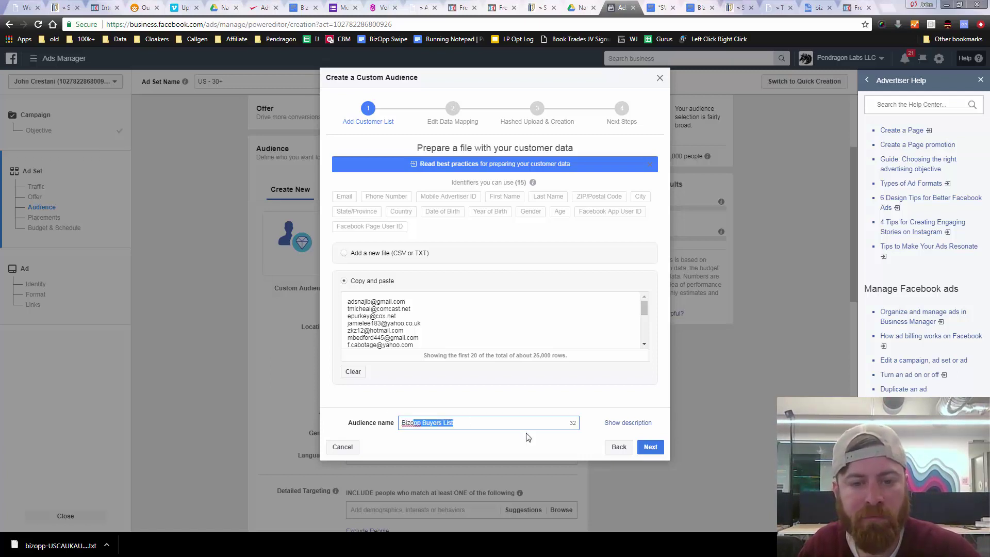
click(518, 423)
text([SAS])
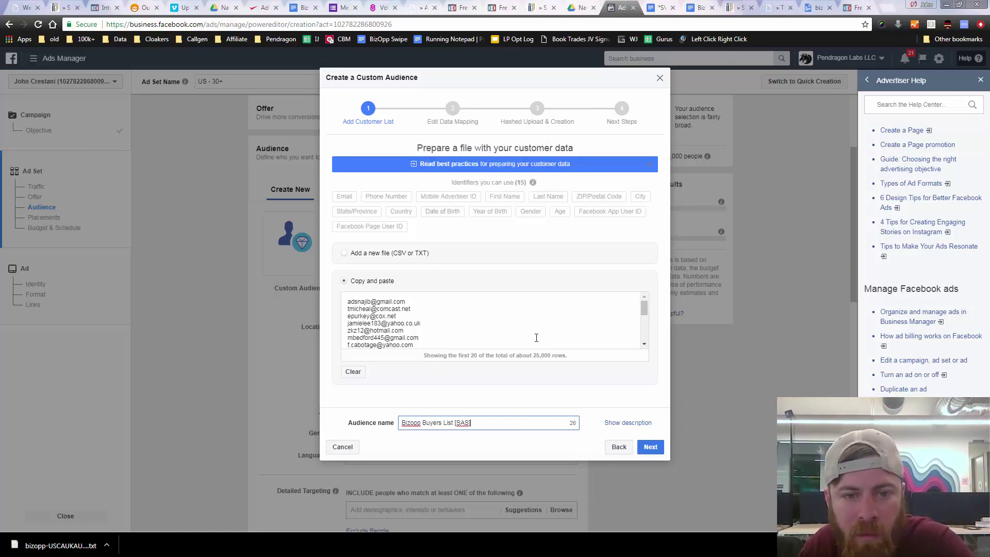
click(650, 446)
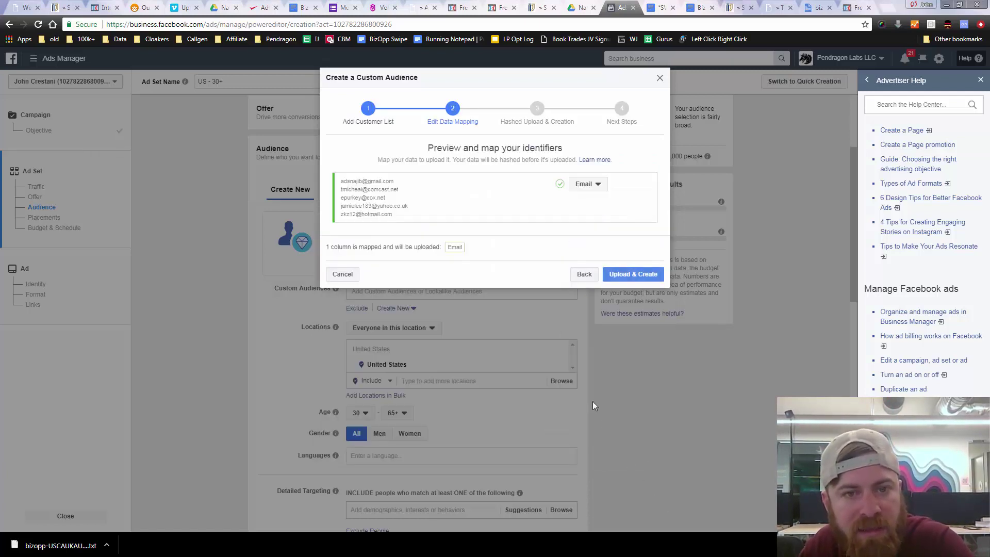
Step: Review the identifier type options, keep the pasted column mapped as Email, and upload the list to create the audience
click(579, 185)
click(583, 188)
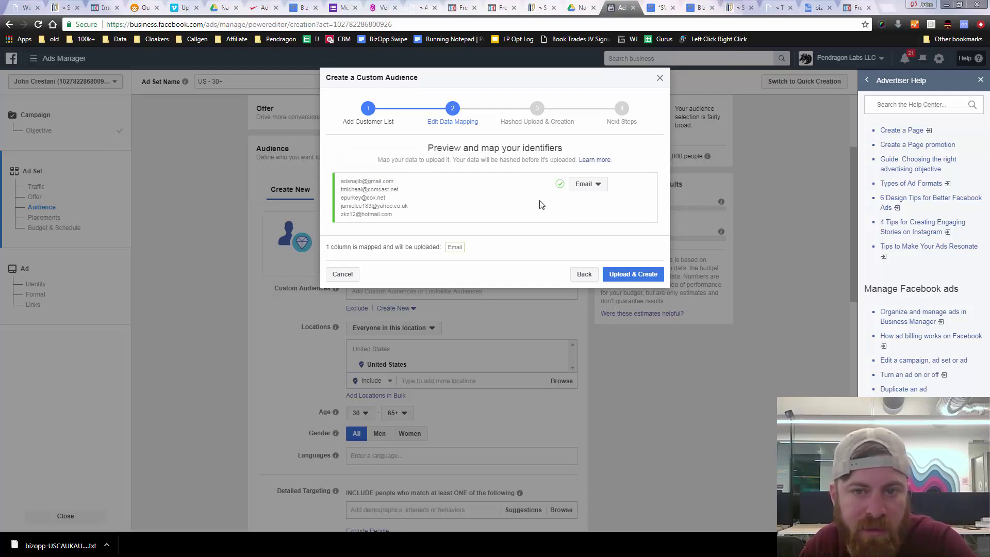
click(600, 184)
click(614, 176)
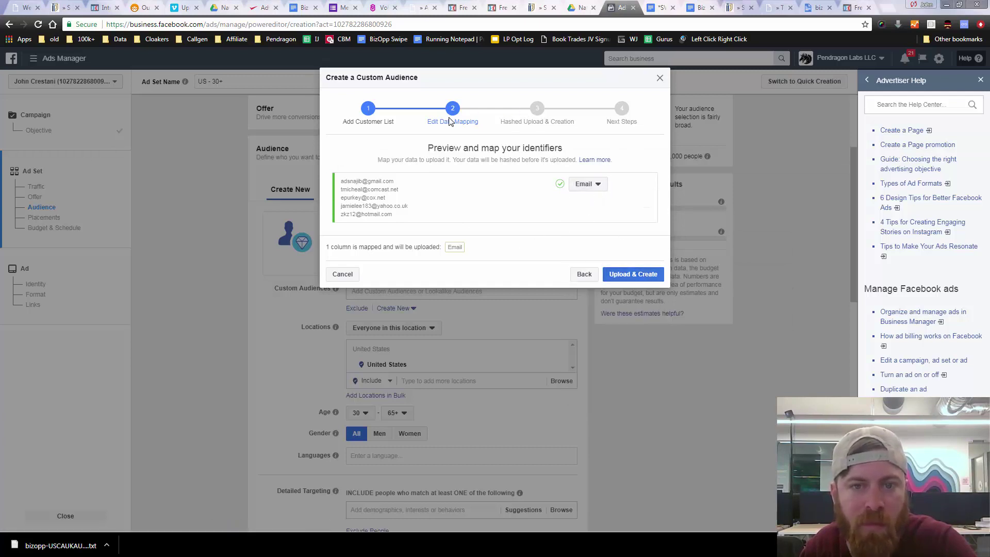
click(640, 276)
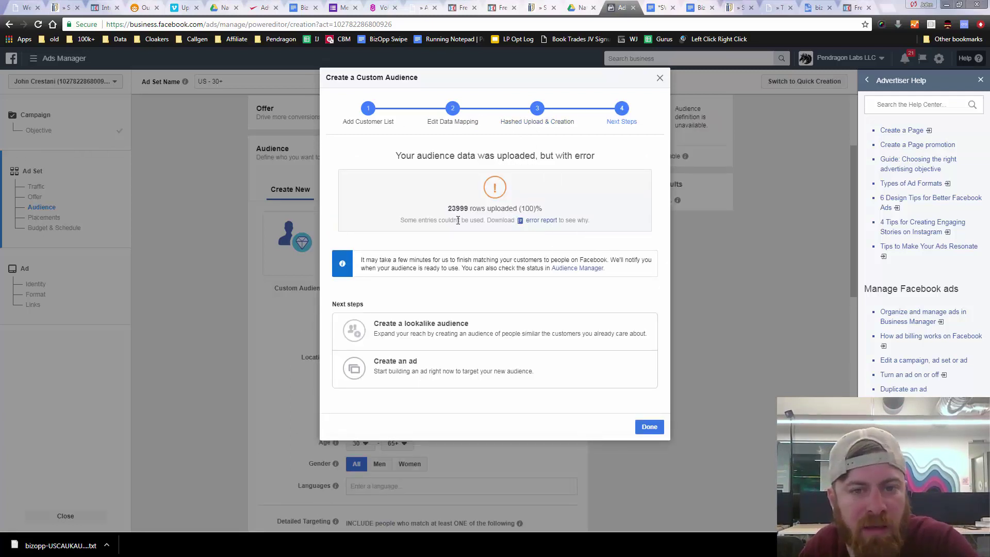
Step: Examine the upload summary for the customer list and download its error report
drag(450, 208, 464, 209)
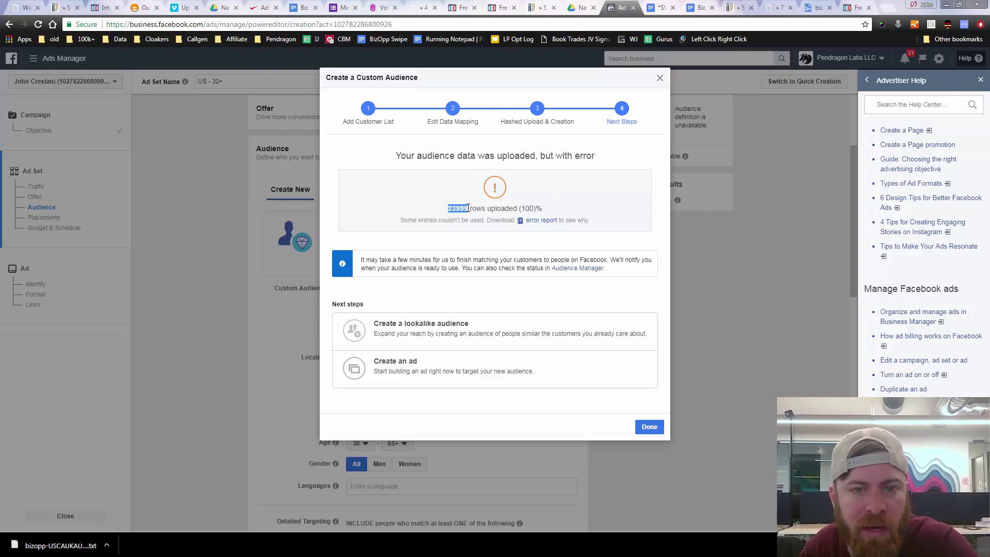
click(480, 209)
drag(523, 207, 542, 211)
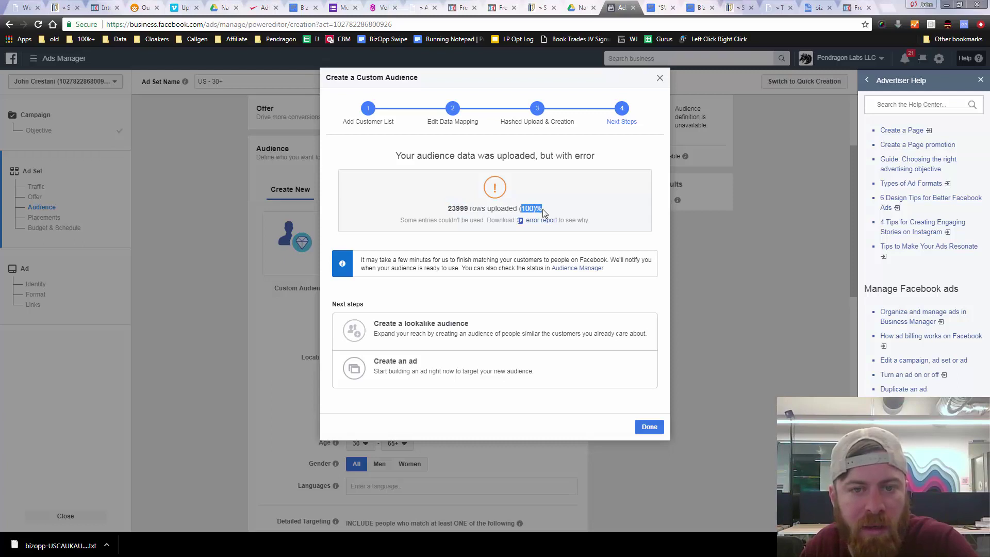
click(543, 211)
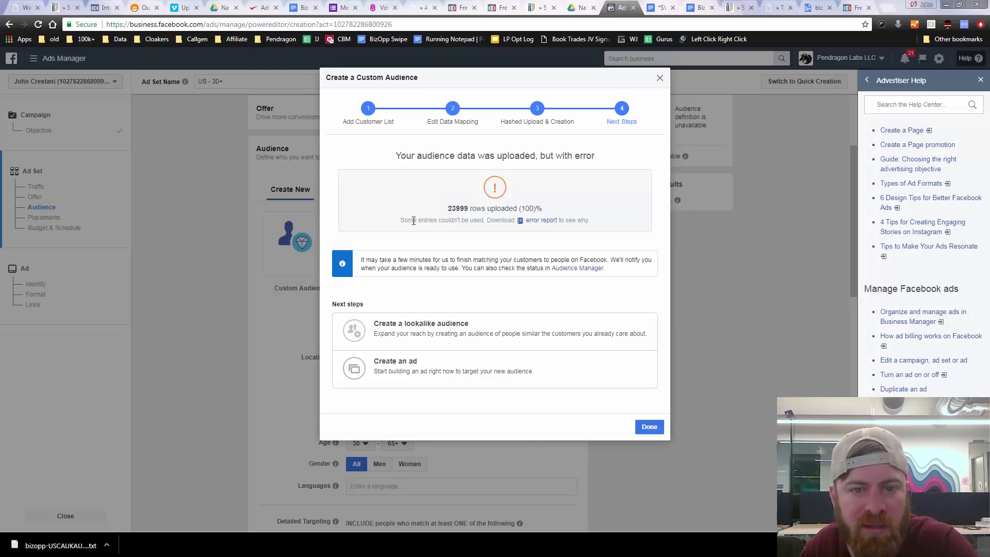
drag(414, 220, 497, 221)
click(531, 221)
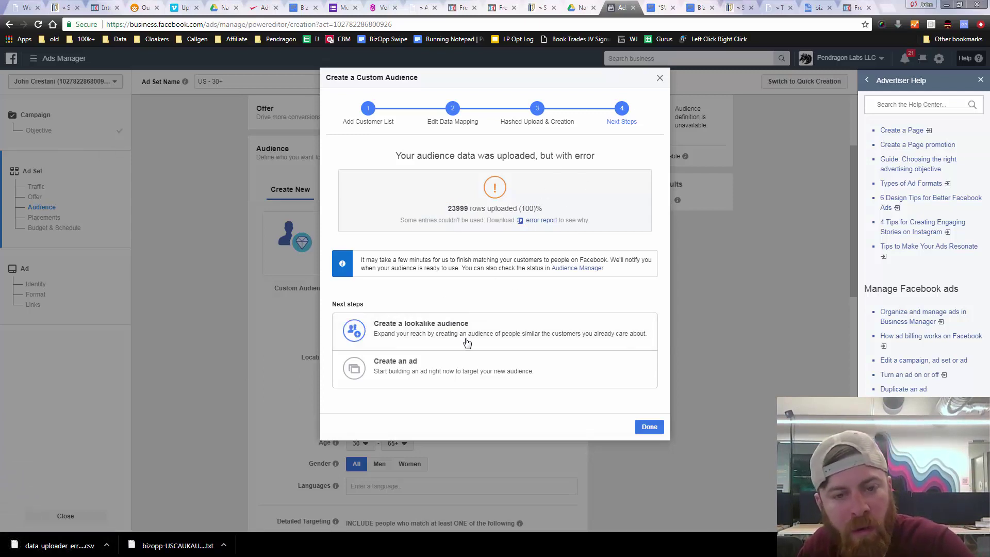
Step: Try to create a lookalike audience from Bizopp Buyers List [SAS] with the United States and Canada as locations
click(413, 339)
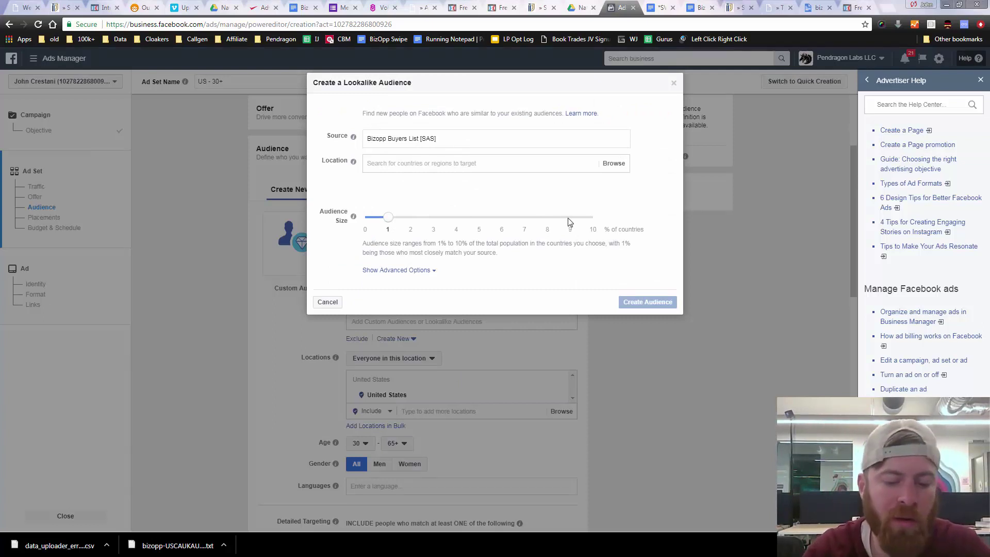
text(United)
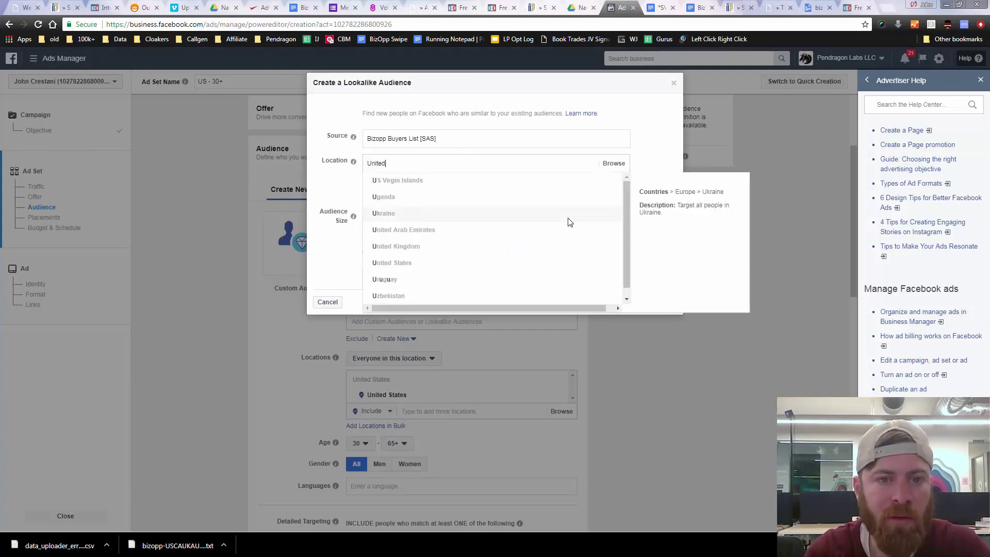
click(569, 220)
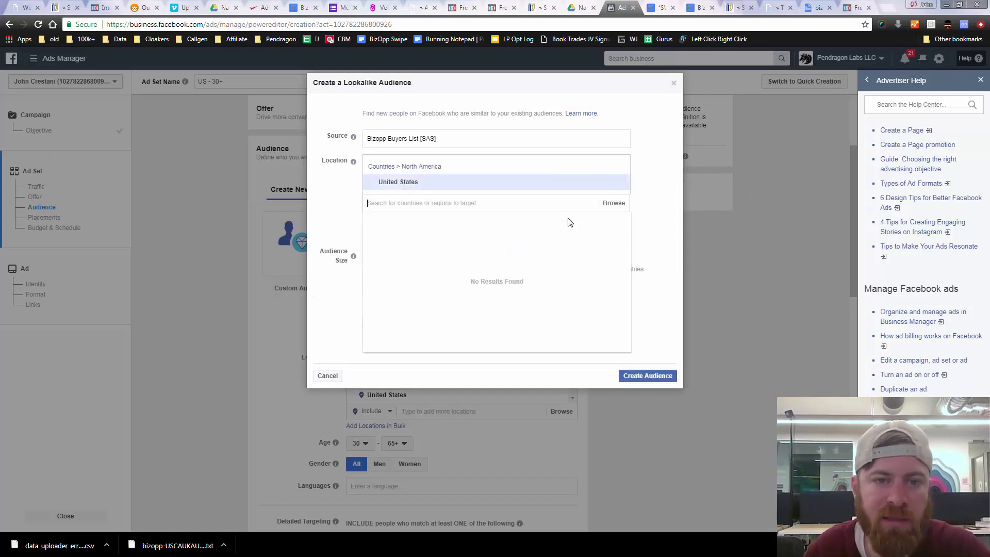
text(Cana)
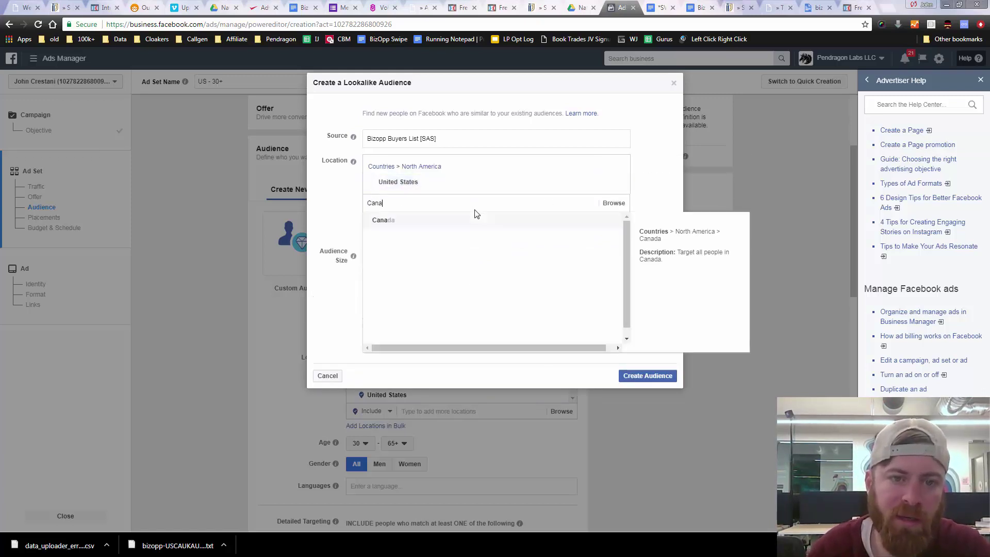
click(443, 222)
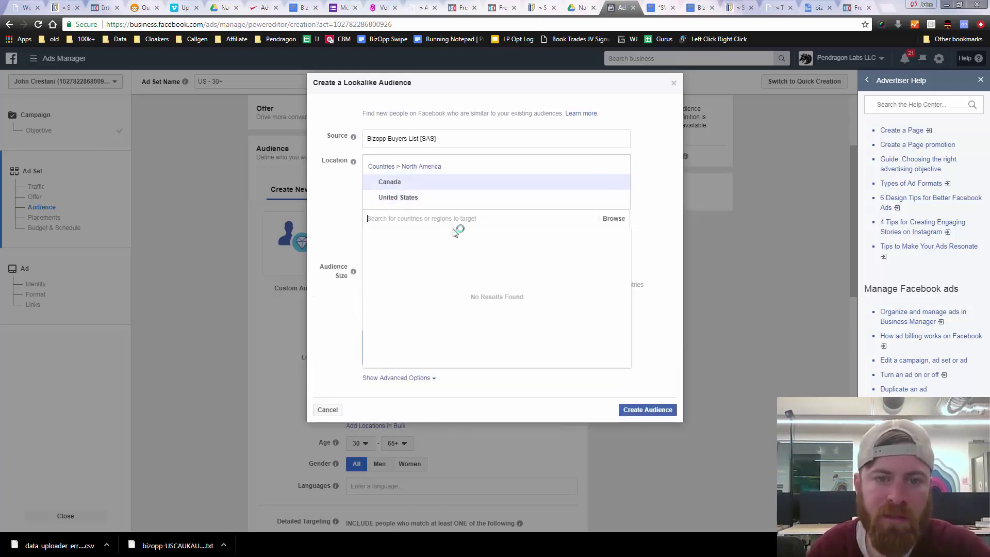
click(651, 410)
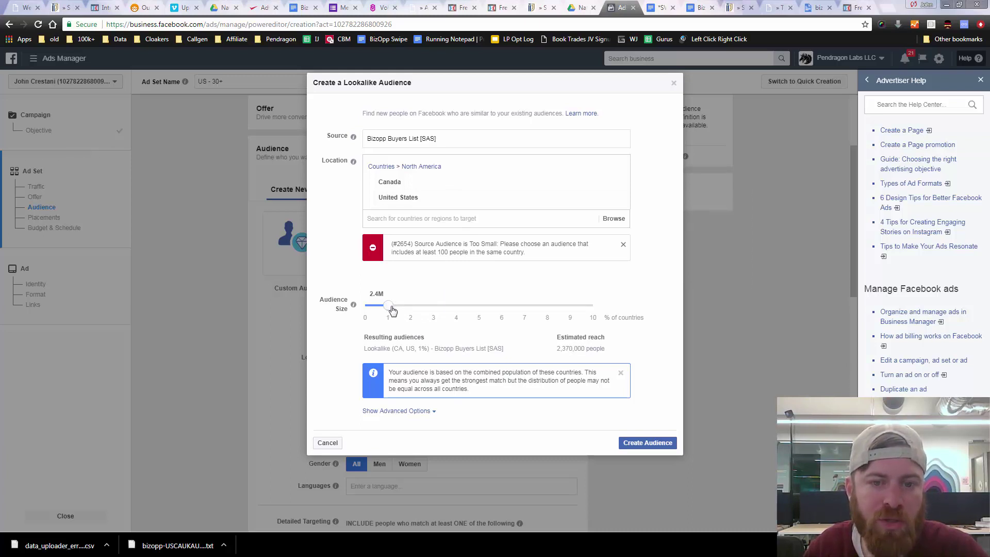
Step: Try The Bahamas and Seychelles as additional lookalike locations and remove both from the list again
mouse_move(448, 179)
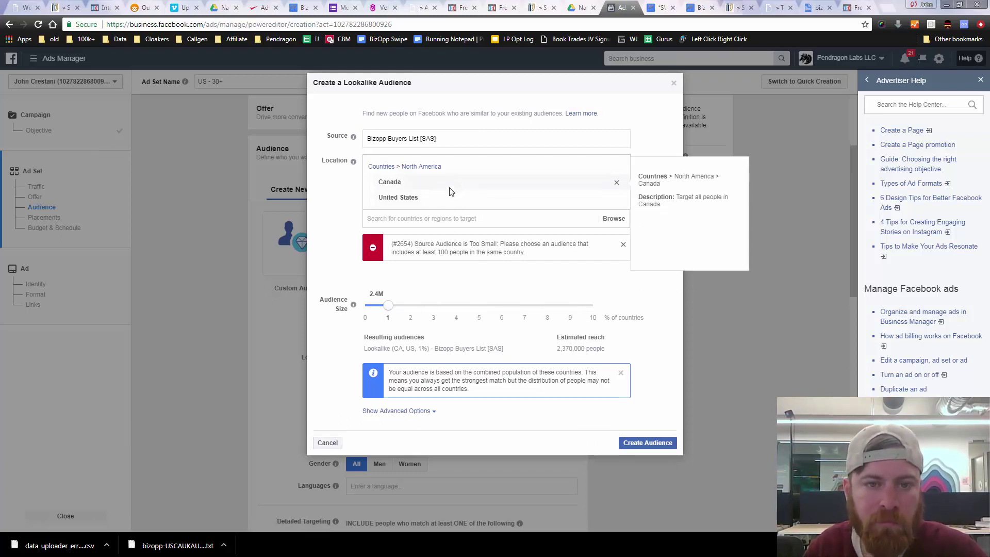
click(460, 218)
text(bahama)
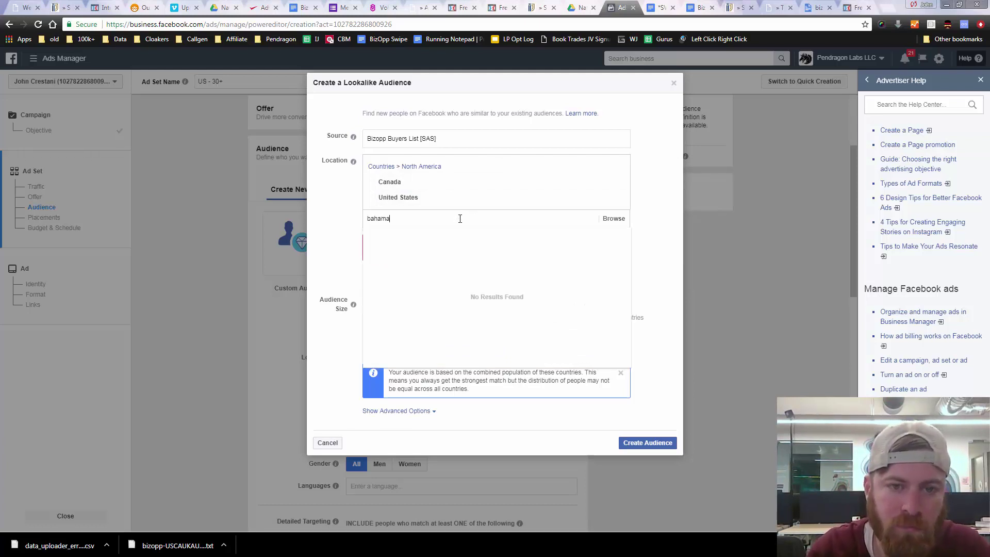
key(Return)
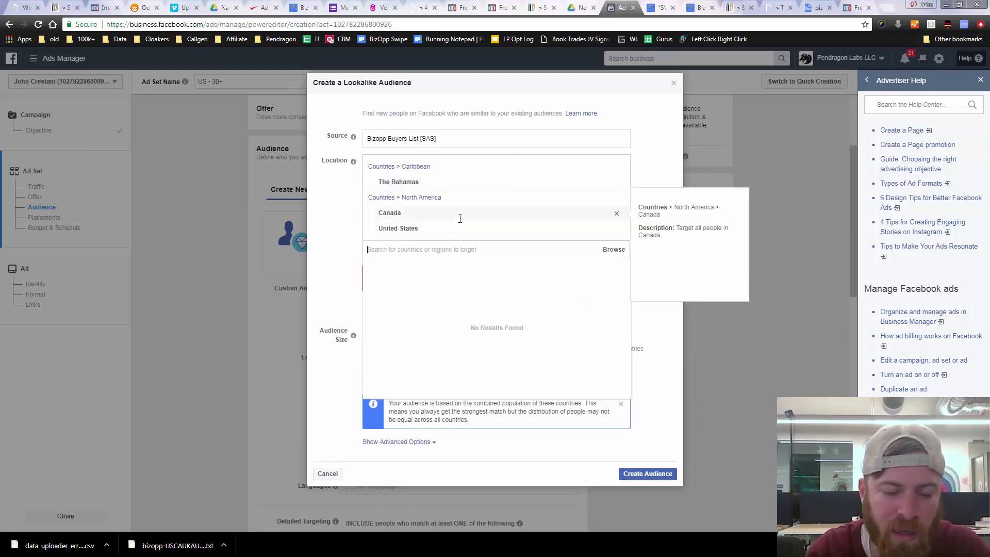
text(sey)
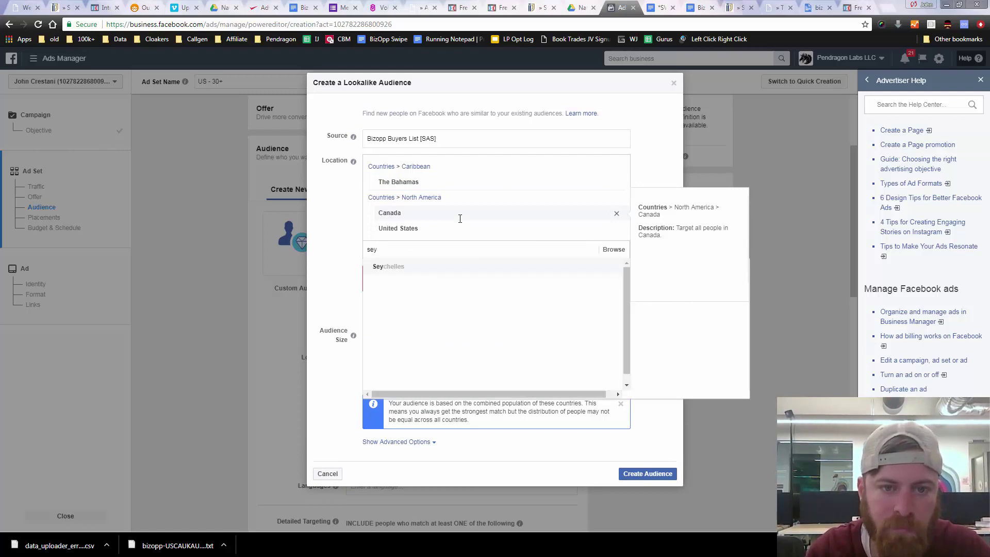
key(Return)
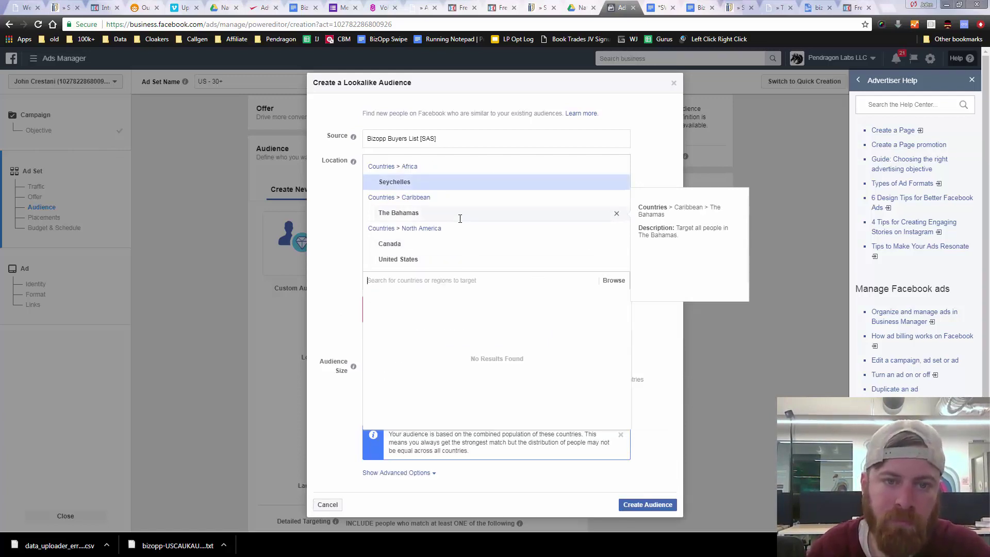
click(617, 215)
click(617, 183)
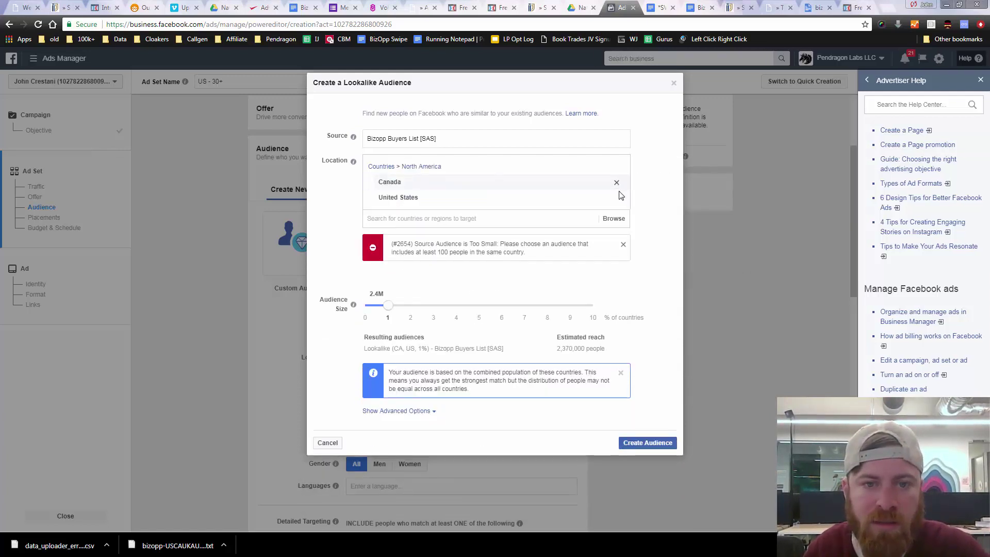
Step: Remove Canada from the lookalike locations and create the 1% audience for the United States only
click(616, 184)
click(645, 409)
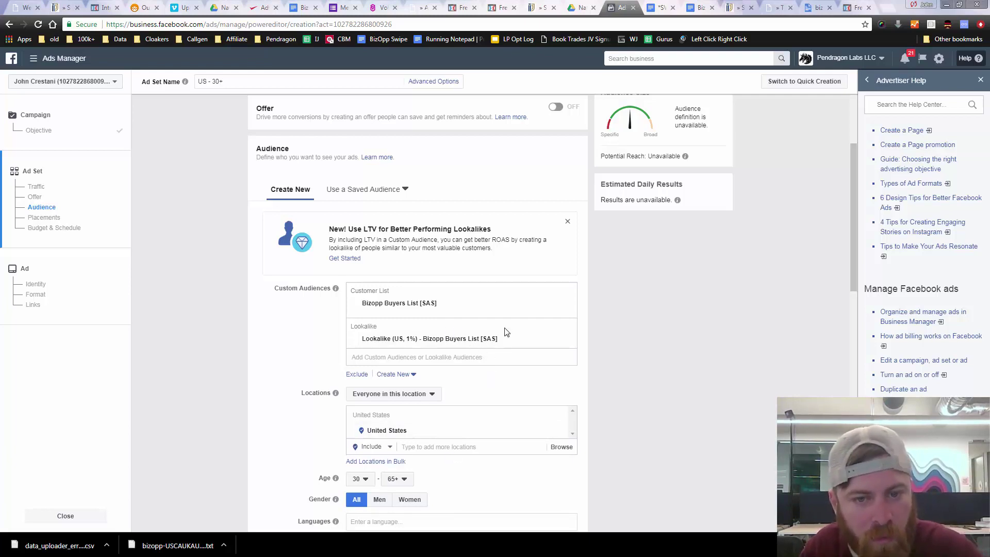
Step: Add the existing "Lookalike (BS, DO and 10 others, 1%) - All Jetset Buyers - 8k" audience to the ad set's custom audiences
scroll(458, 345, down, 2)
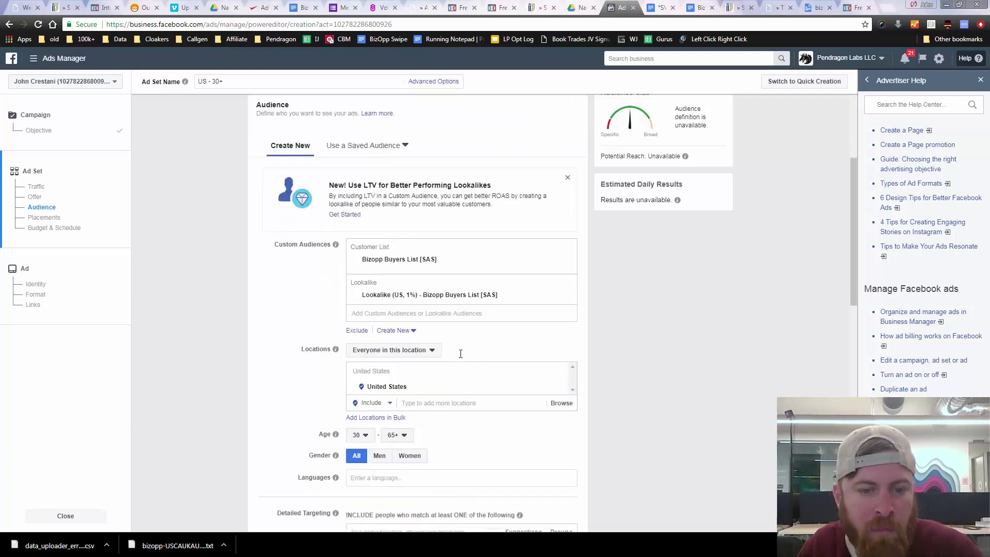
scroll(448, 294, up, 2)
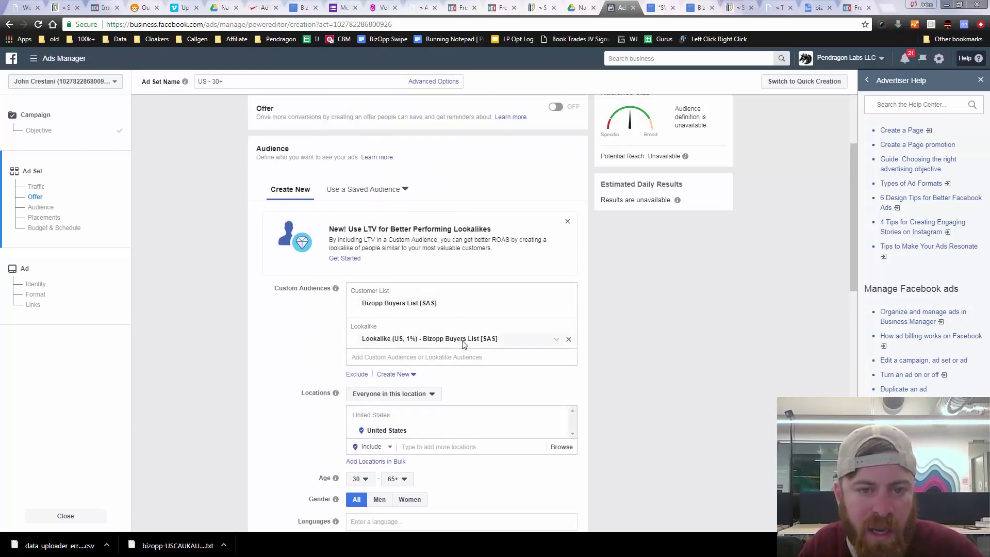
scroll(463, 344, down, 4)
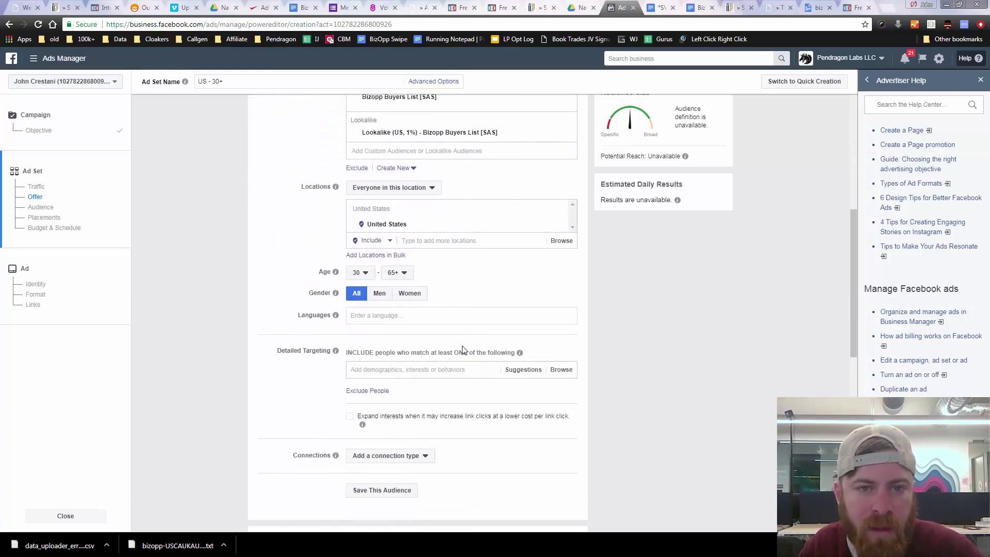
scroll(464, 349, up, 3)
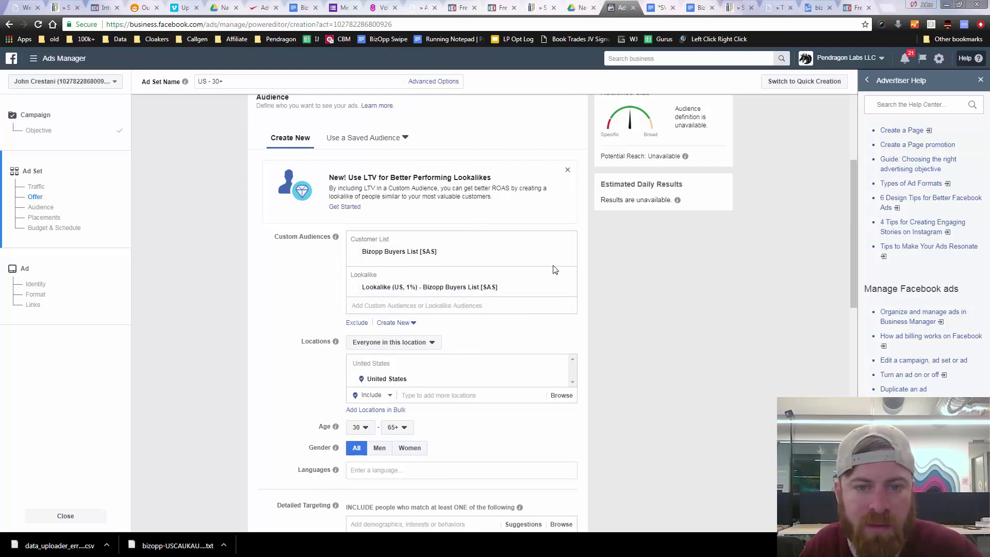
click(450, 308)
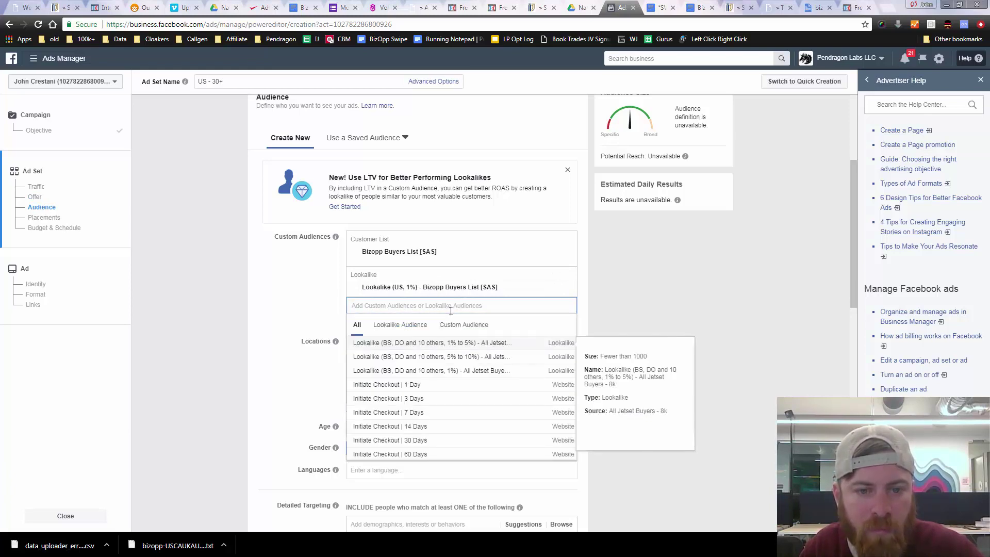
click(425, 372)
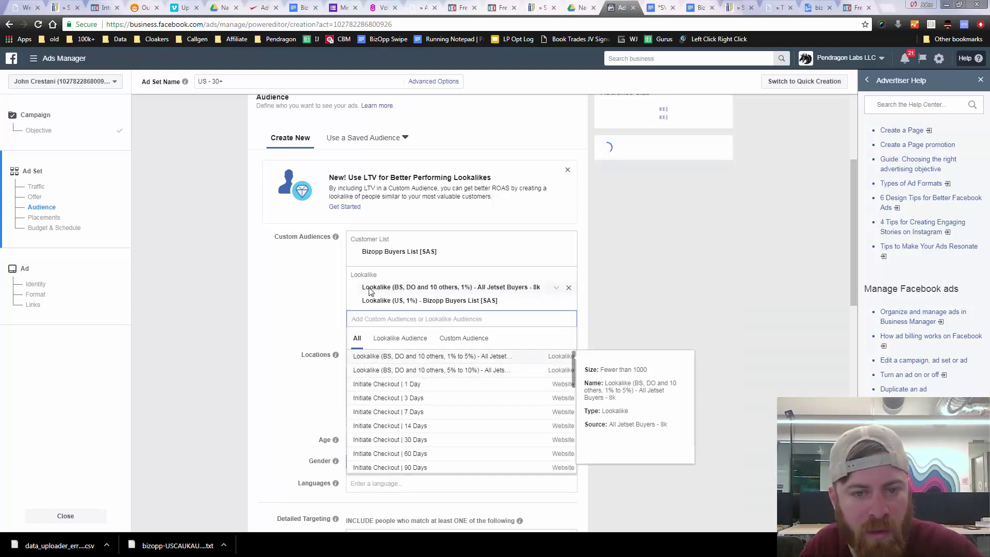
click(308, 288)
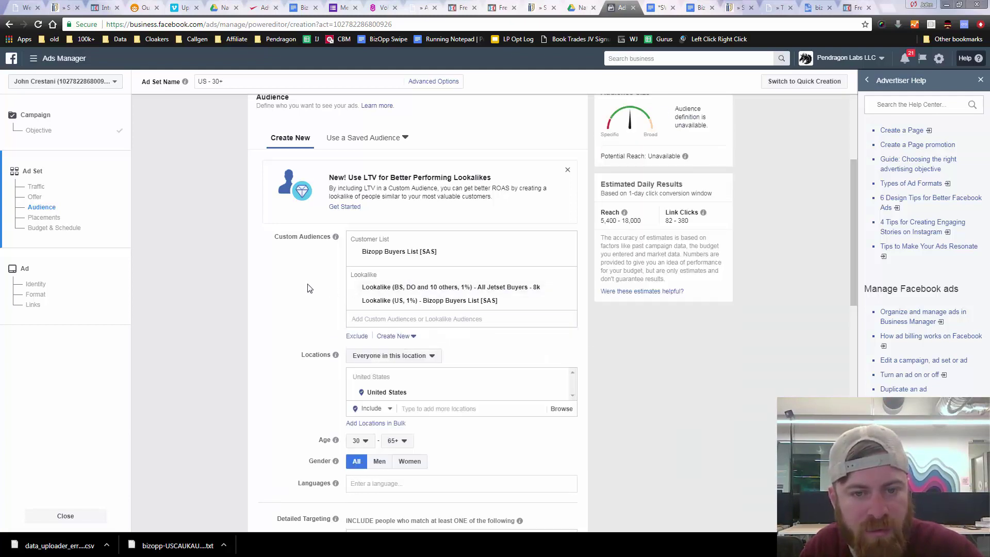
Step: Add The Bahamas as an included country in the ad set's audience locations
click(433, 410)
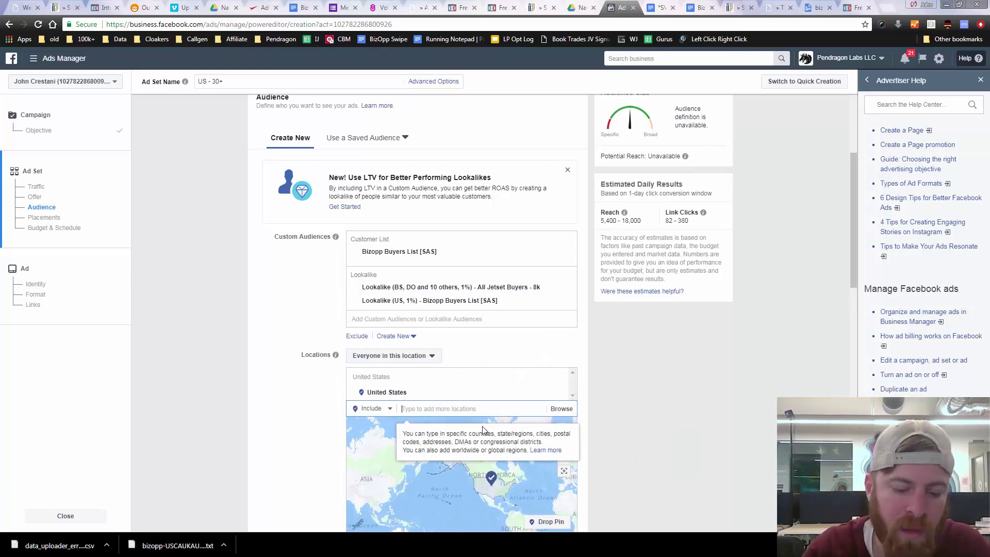
text(bahamas)
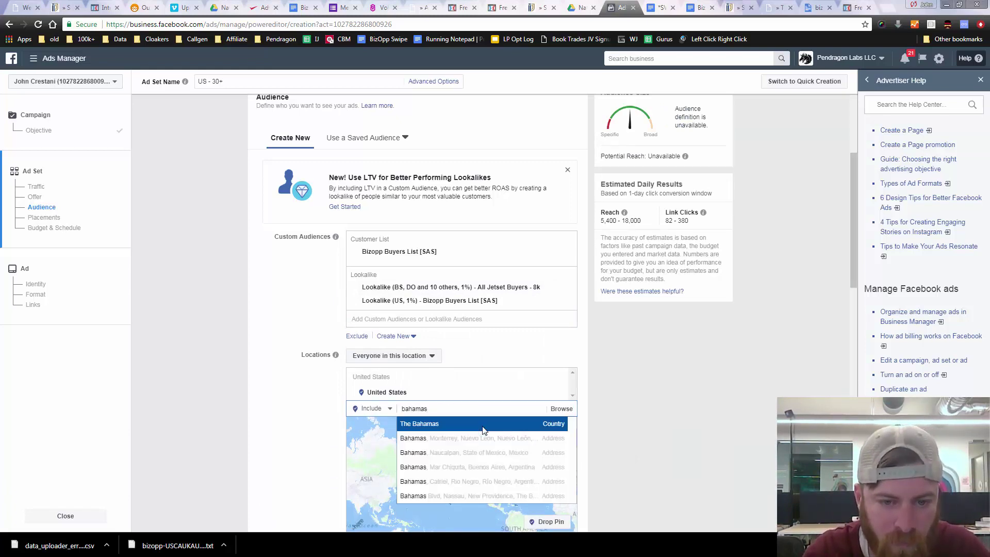
click(483, 429)
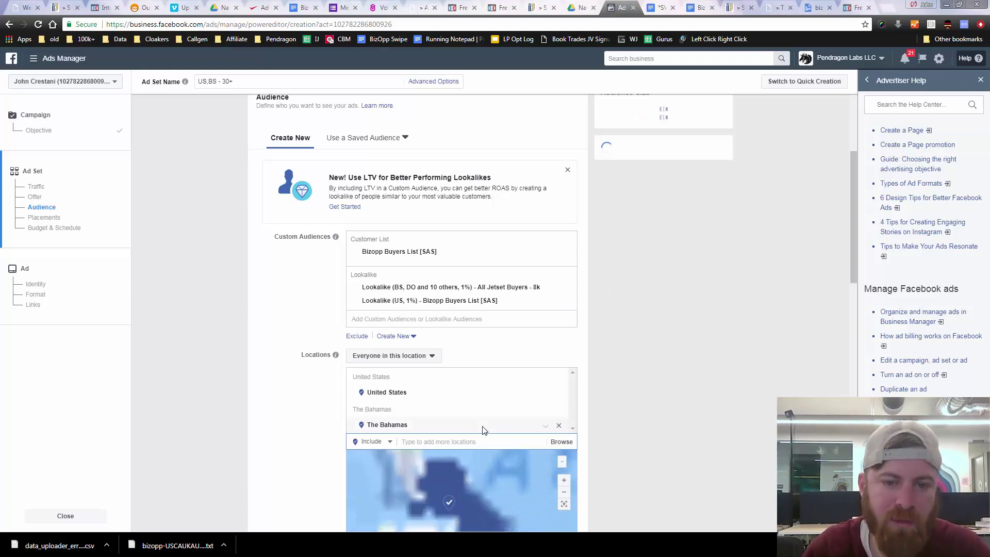
Step: Try Puerto Peñasco, Sonora as an additional ad set location and remove it from the list again
text(p)
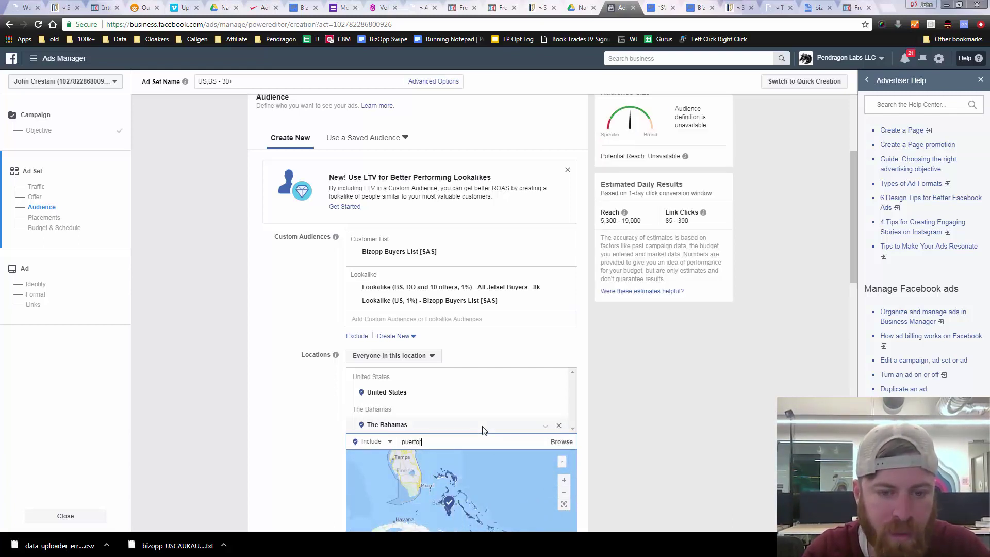
text(uertor)
key(Return)
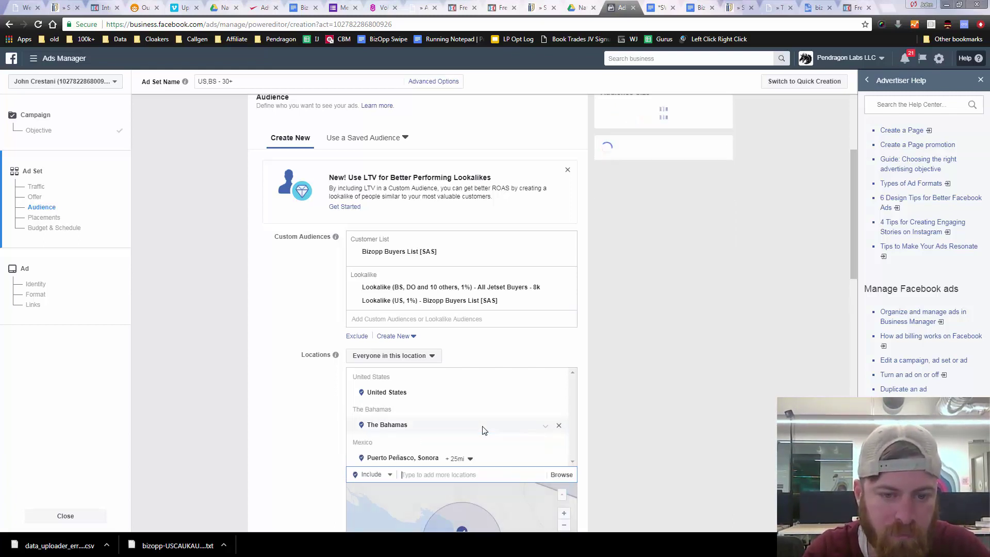
text(domi)
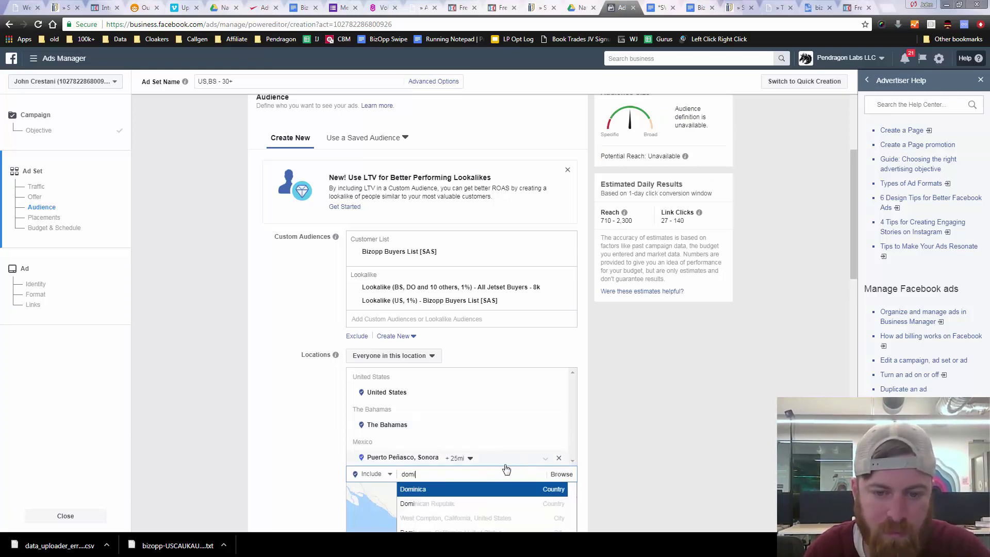
click(554, 464)
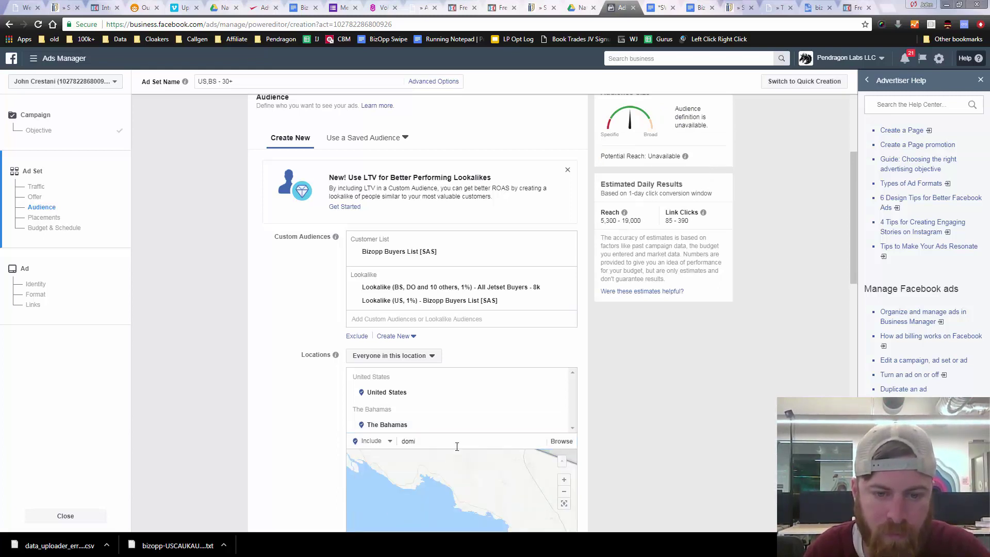
Step: Include the countries Dominican Republic and Seychelles in the ad set's locations
double_click(457, 447)
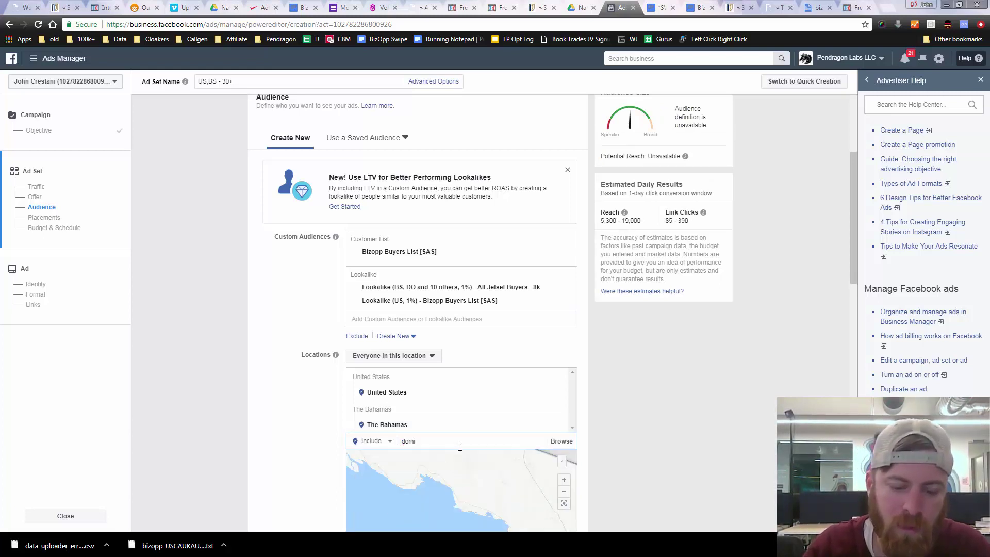
text(dominican)
key(Return)
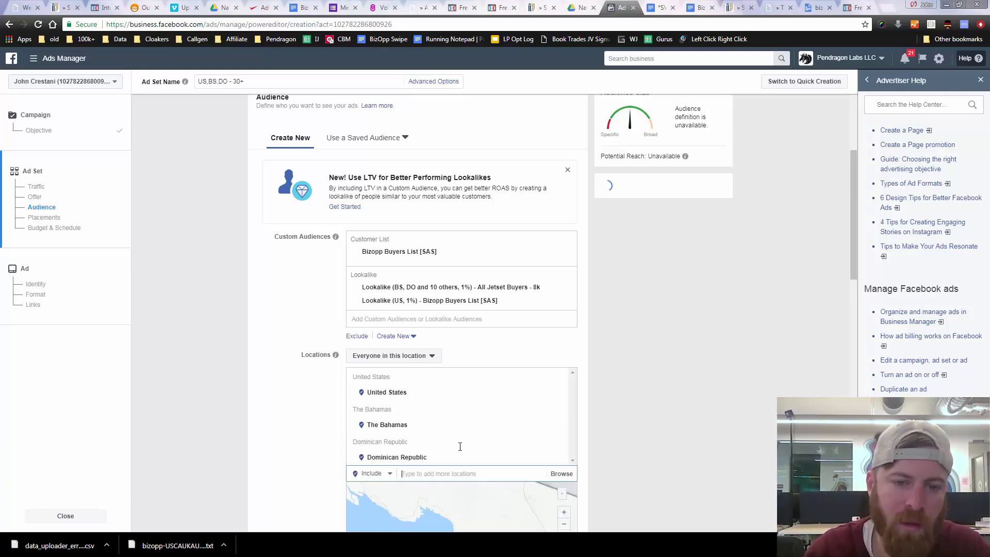
text(seychelles)
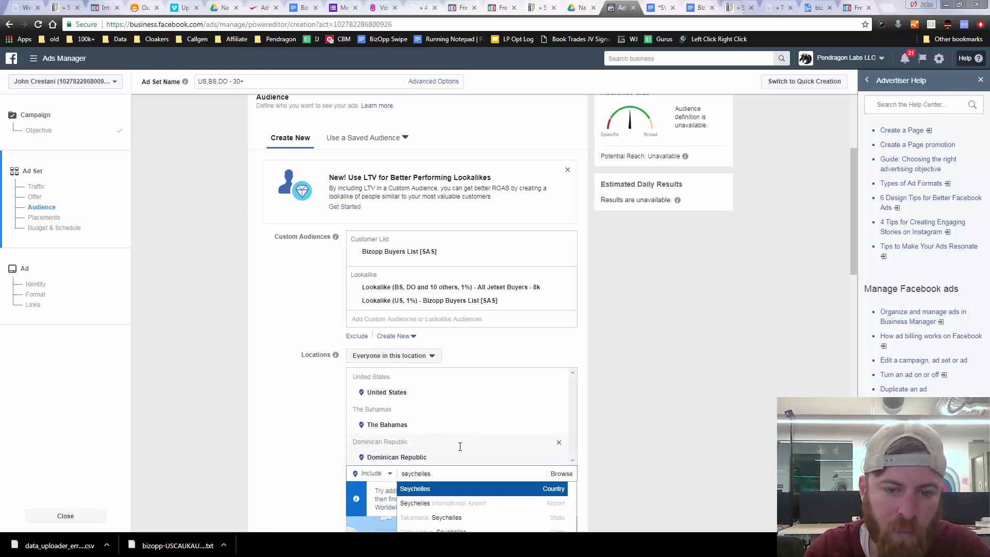
key(Return)
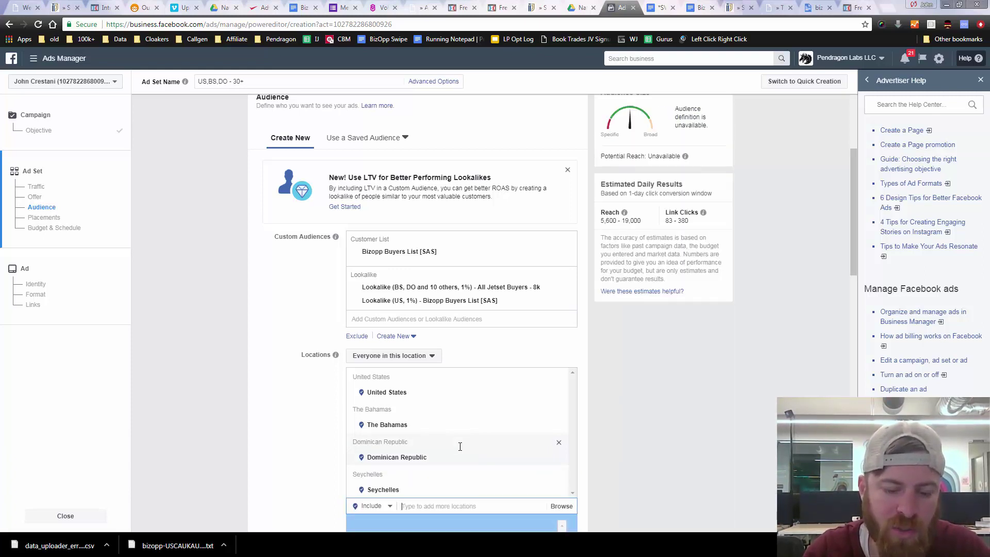
Step: Include the countries Saint Martin and Luxembourg in the ad set's locations
text(saint)
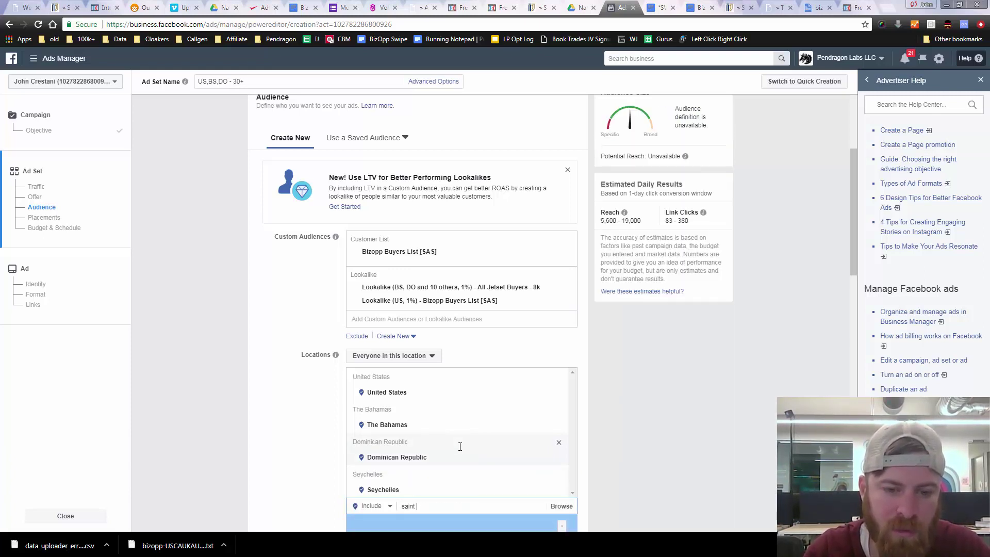
text( martin)
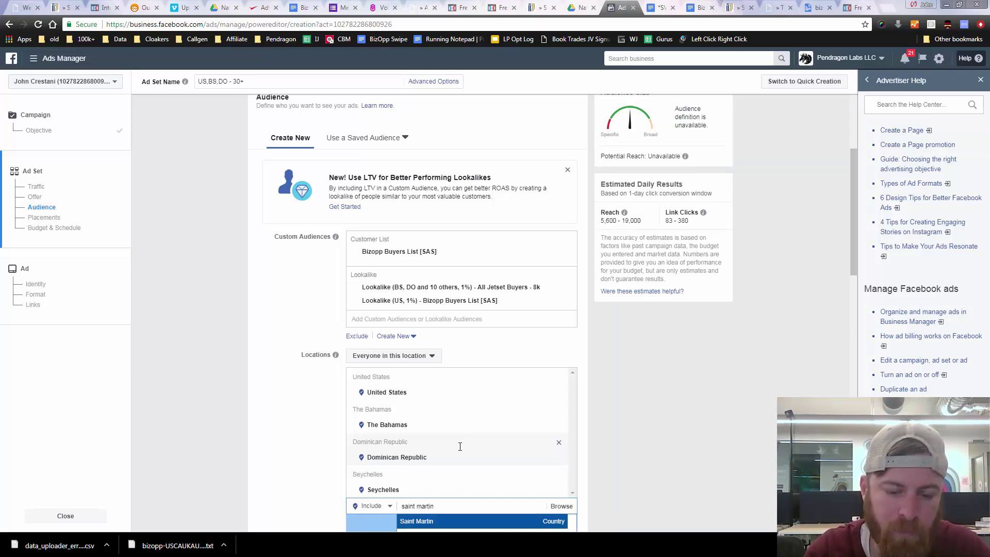
key(Return)
text(luxembour)
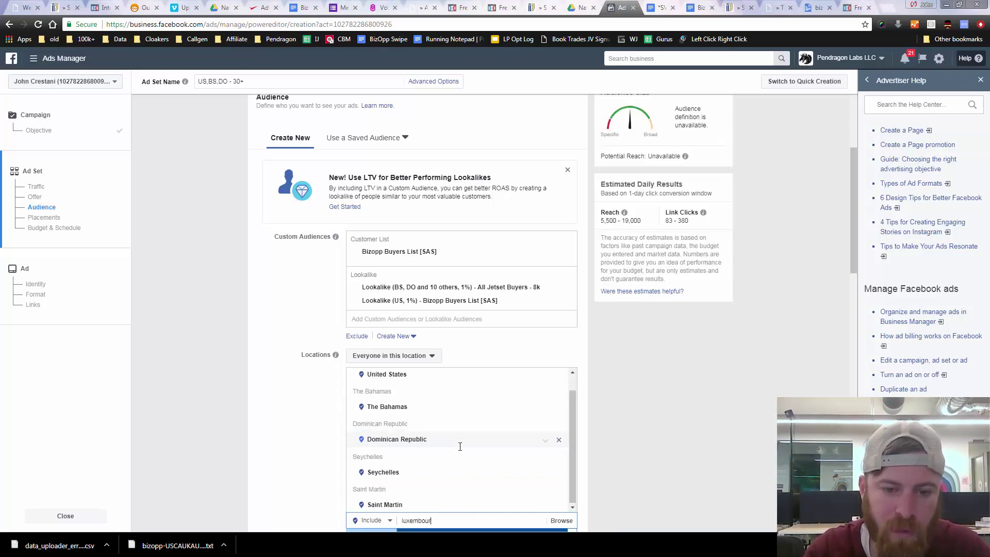
scroll(597, 463, down, 2)
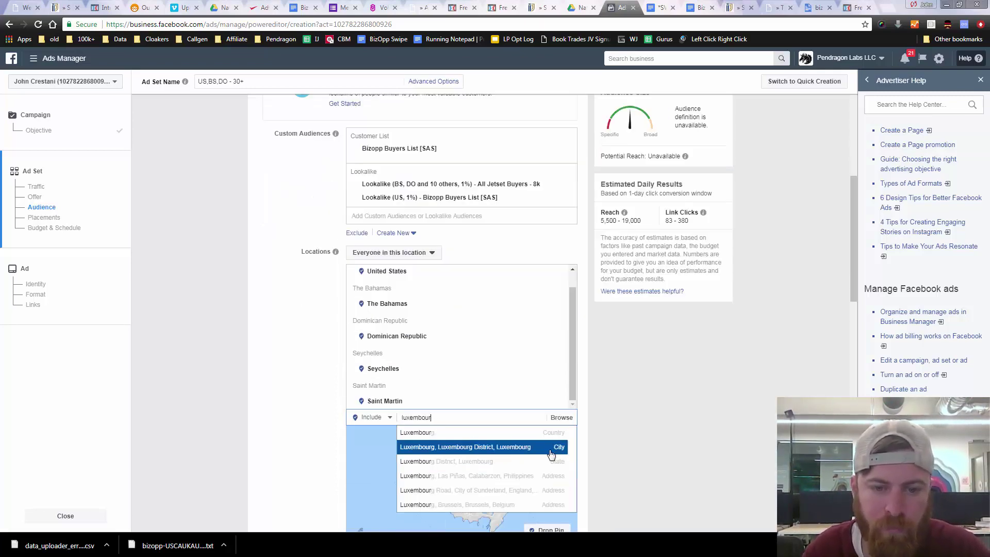
click(460, 430)
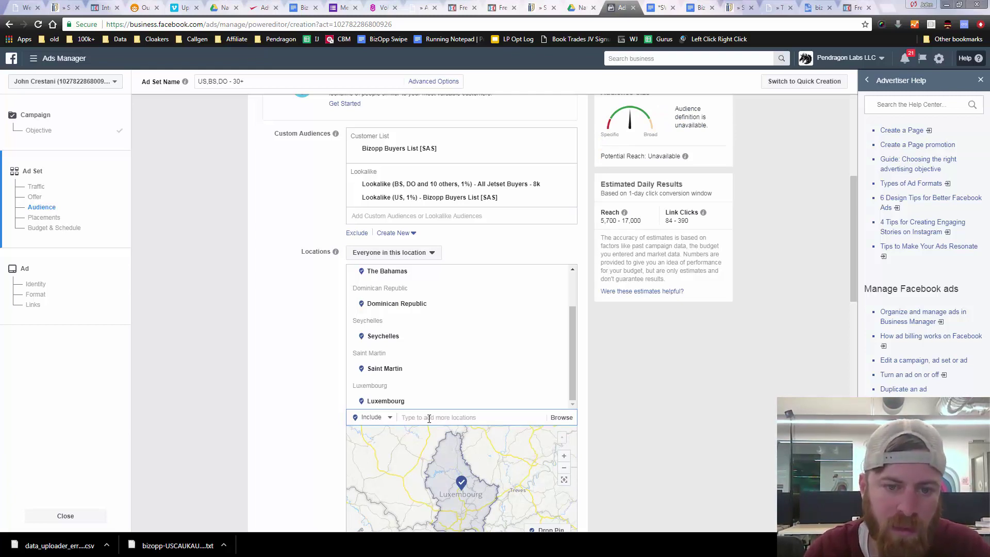
Step: Check the list of included locations and add Puerto Rico as a country
scroll(412, 341, up, 4)
scroll(466, 433, down, 3)
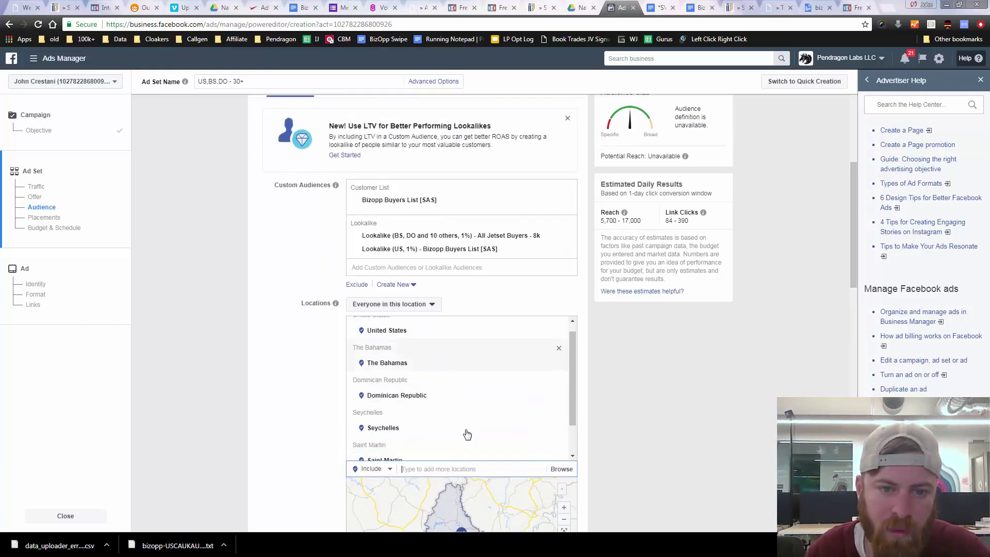
text(puerto)
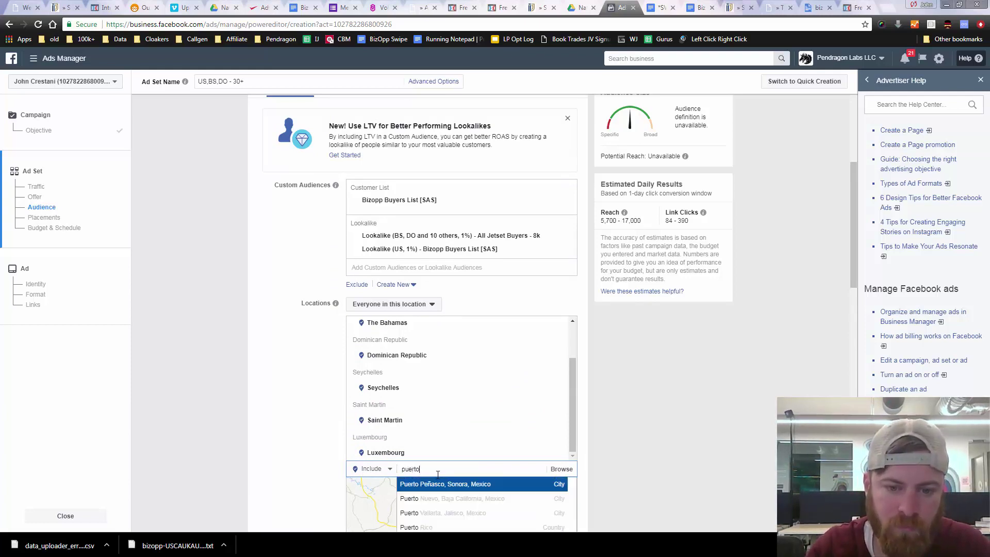
scroll(464, 469, down, 2)
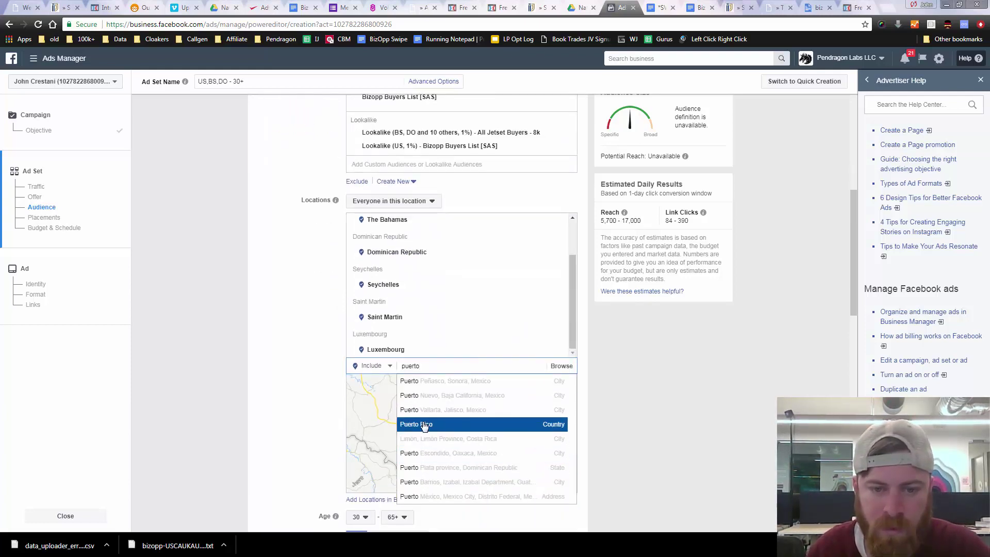
click(431, 426)
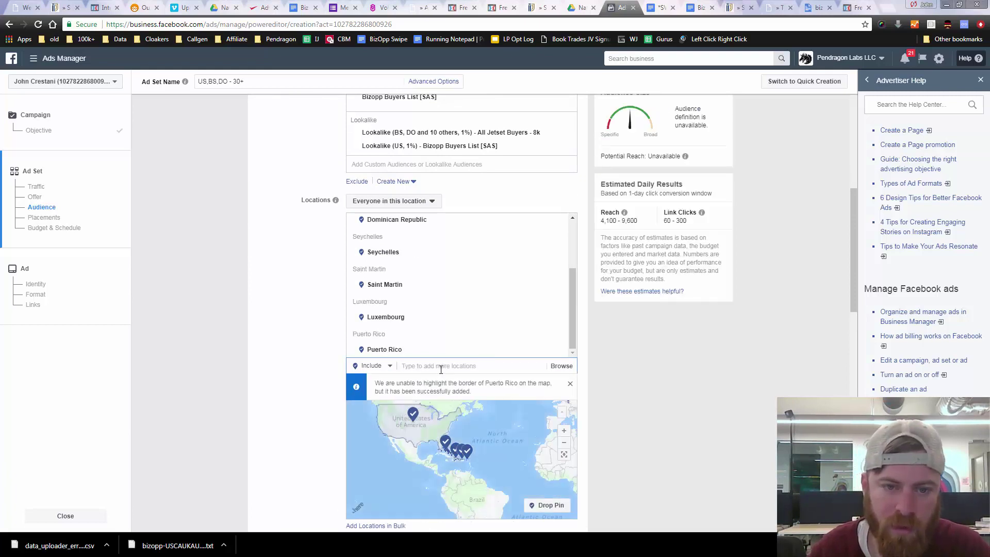
Step: Add the US Virgin Islands and British Virgin Islands to the included locations
text(us virgin)
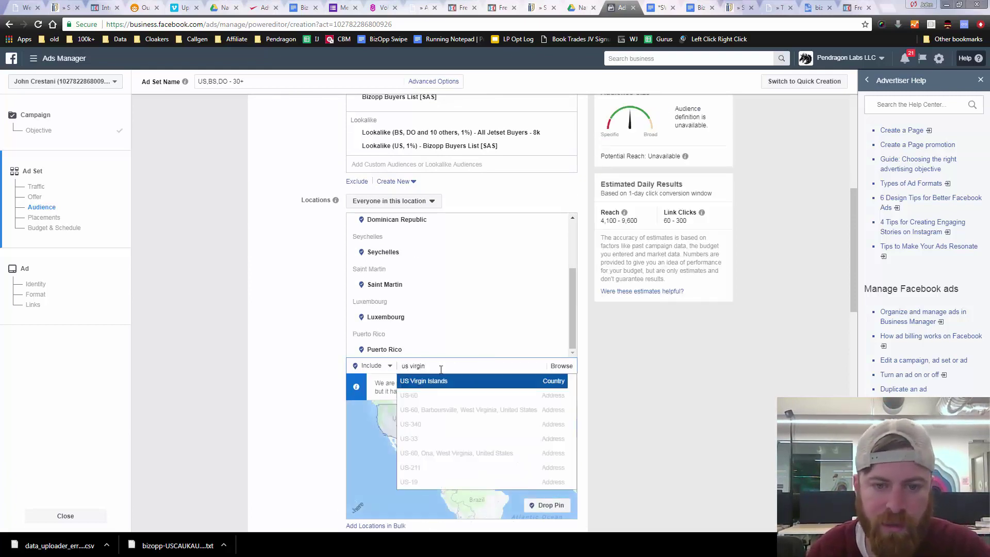
click(443, 380)
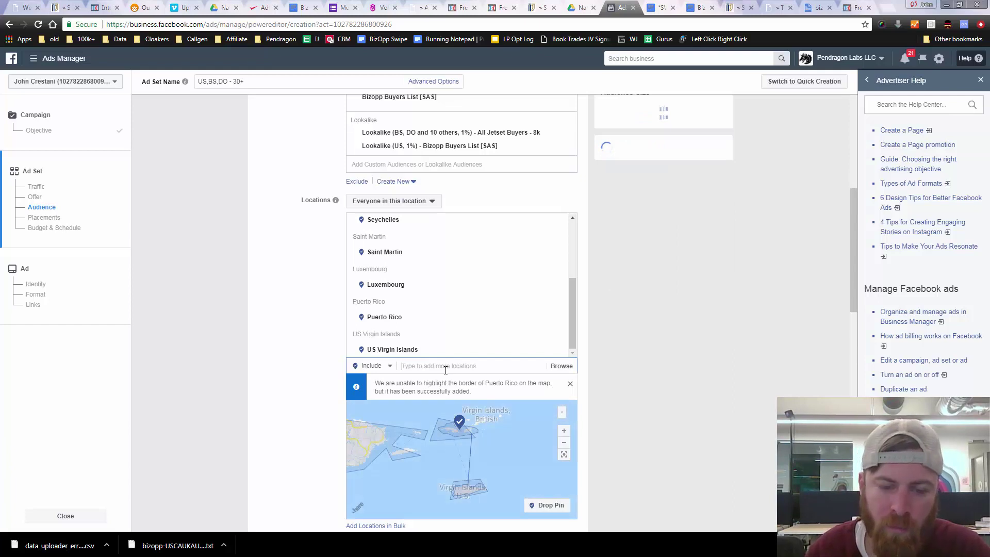
text(british)
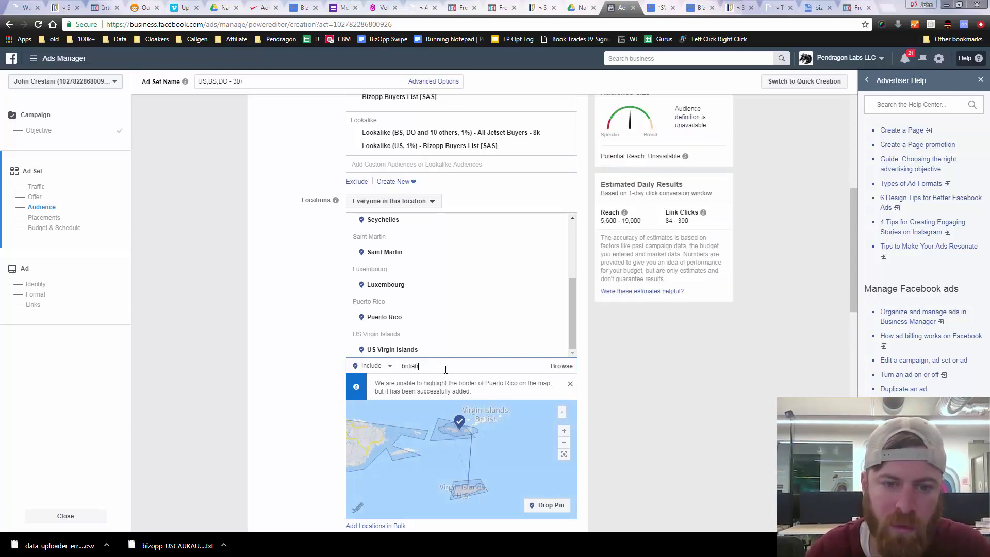
click(450, 397)
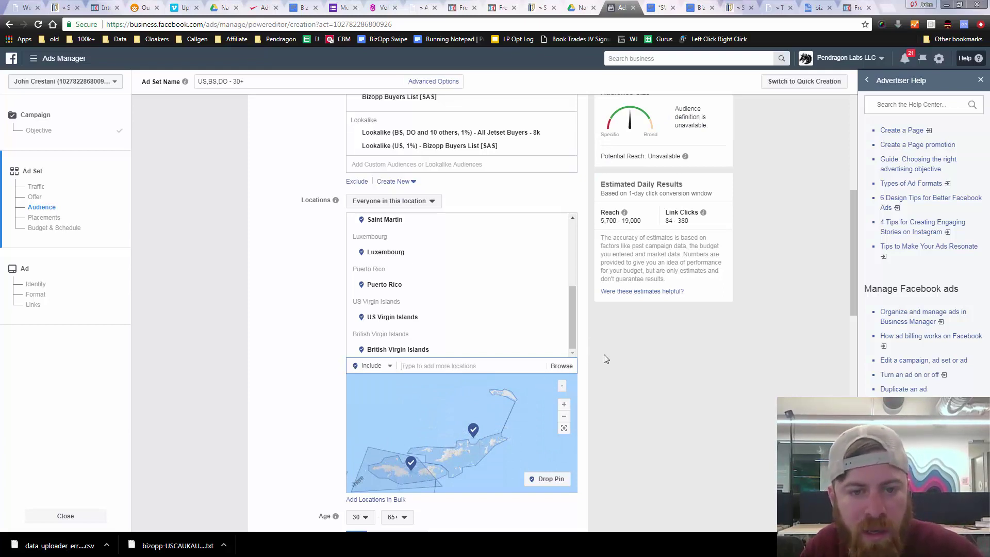
Step: Try limiting the audience's gender to Men and set it back to All
scroll(606, 358, down, 2)
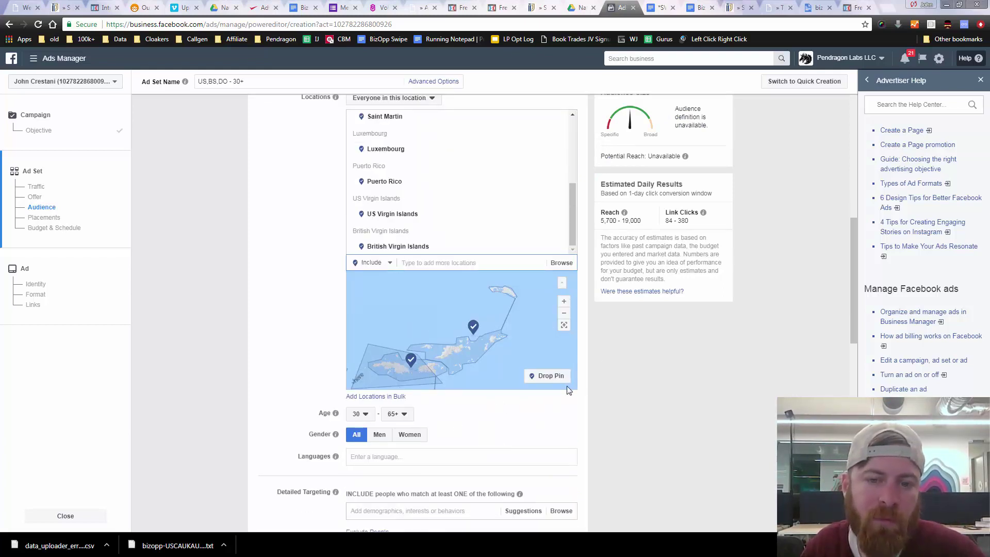
click(377, 435)
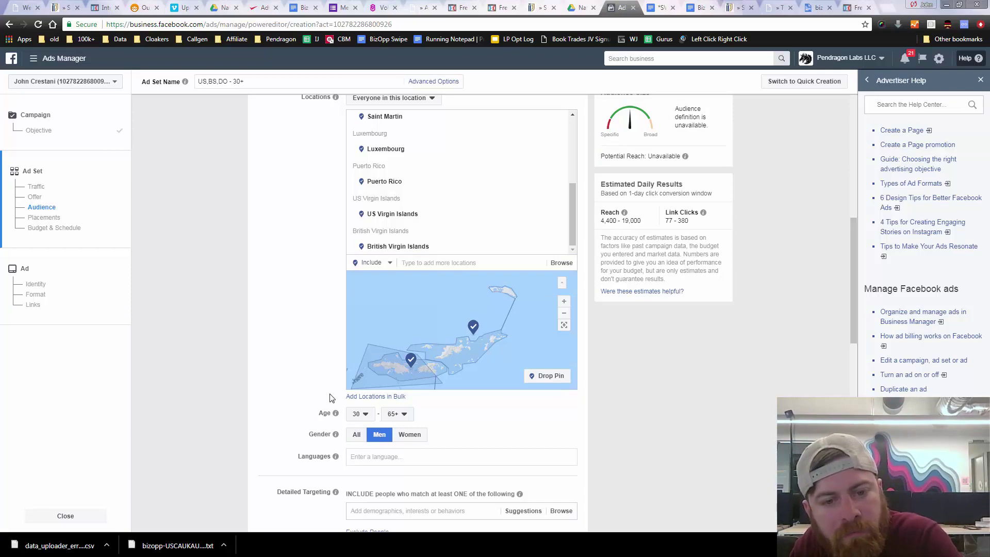
click(356, 436)
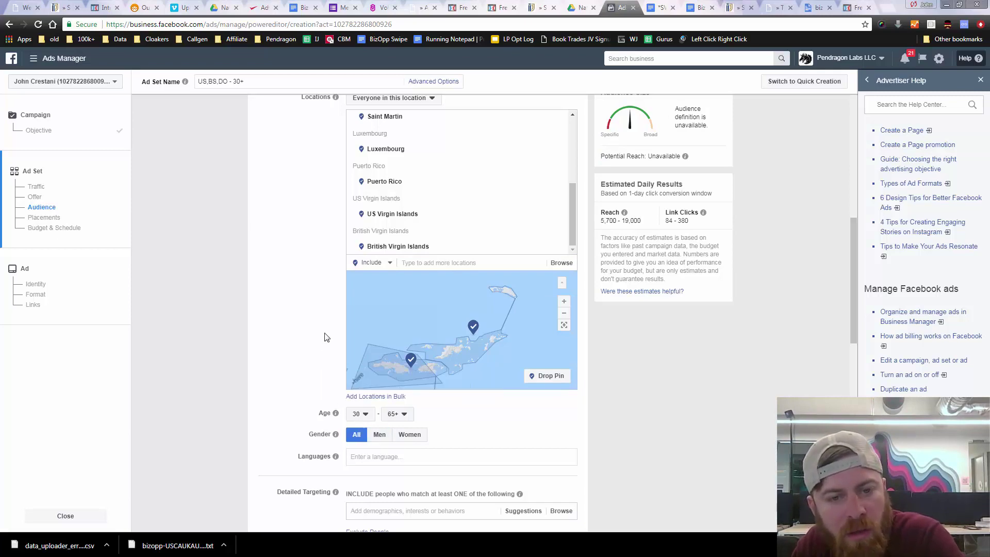
Step: Review the targeted countries on the locations map together with the ad set's custom audiences and remaining targeting settings
scroll(335, 325, down, 3)
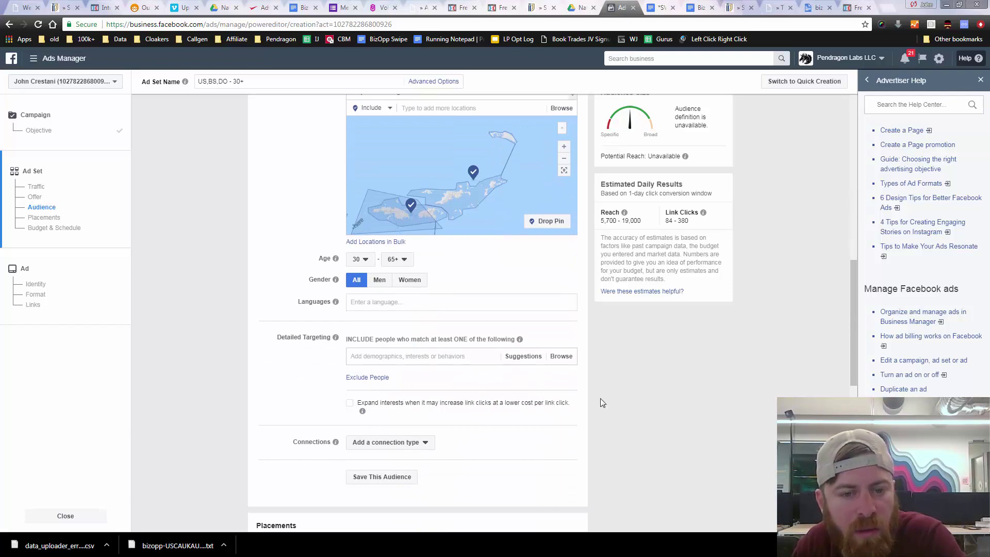
scroll(463, 367, up, 3)
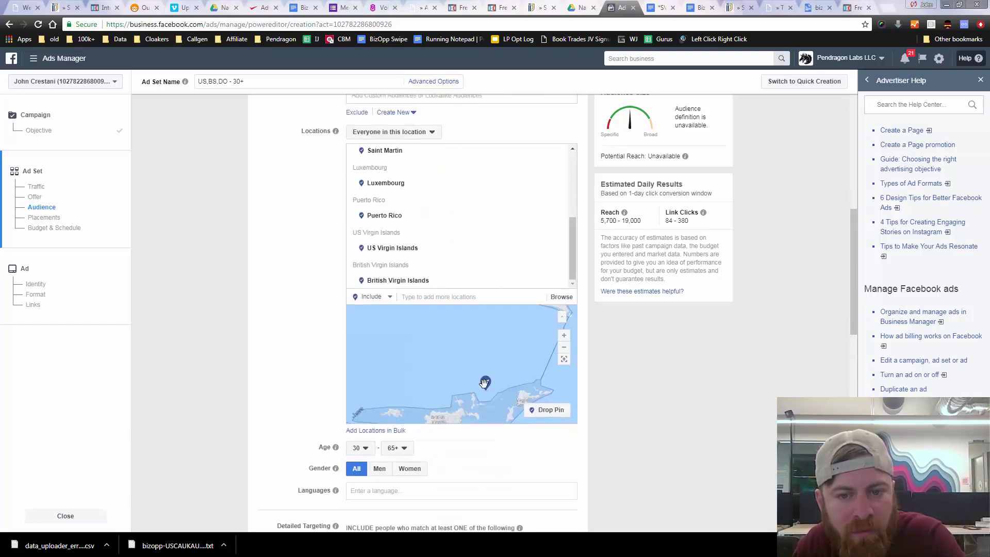
scroll(489, 330, down, 4)
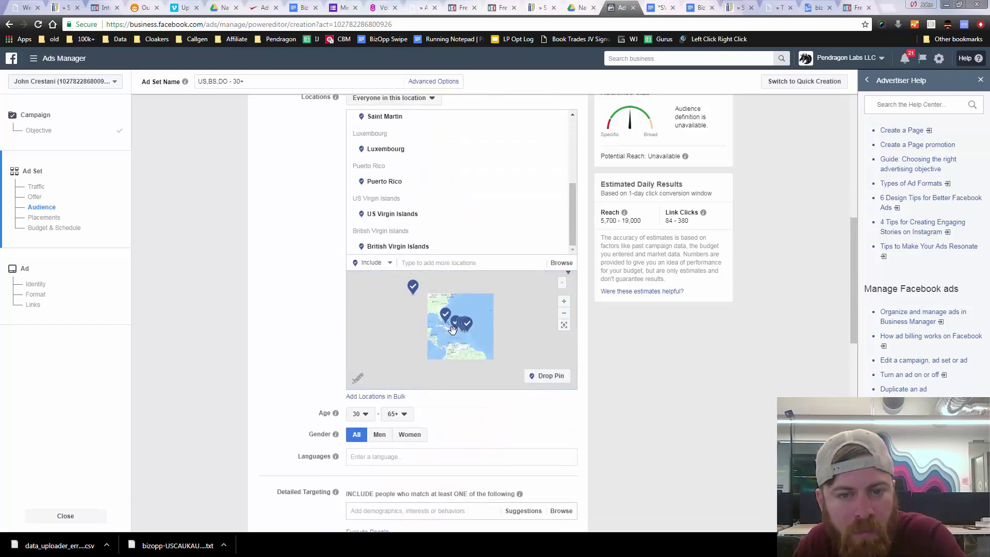
drag(437, 317, 508, 343)
mouse_move(388, 322)
mouse_down()
mouse_move(444, 303)
mouse_move(380, 306)
mouse_up()
scroll(602, 382, up, 4)
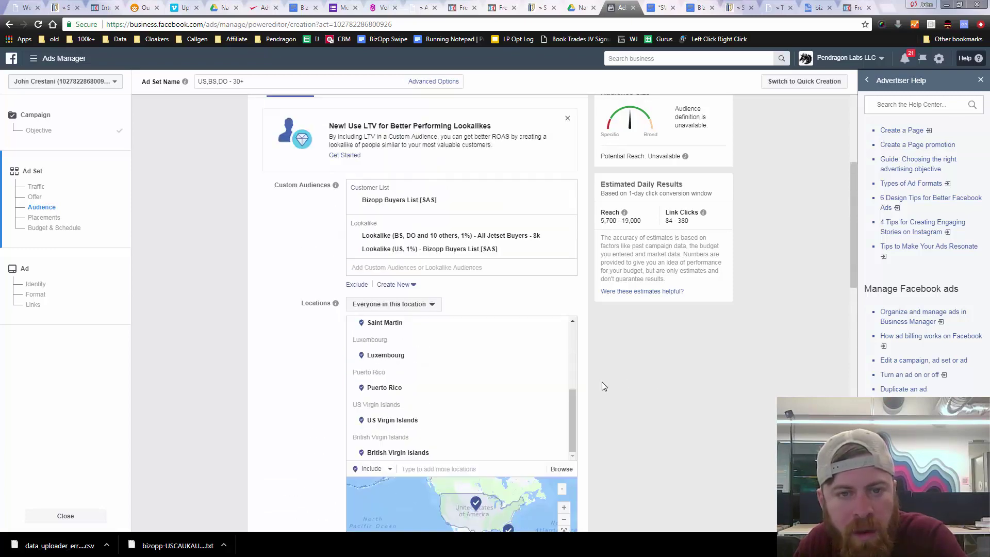
scroll(614, 391, down, 8)
scroll(614, 390, up, 4)
scroll(614, 391, up, 2)
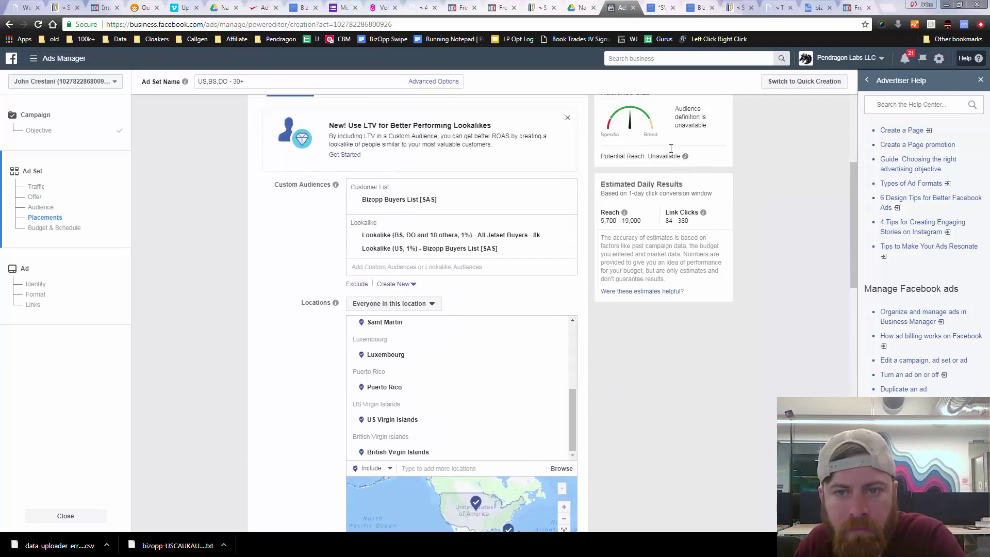
Step: Examine the Audience Size gauge and its definition text beside the ad set settings
scroll(670, 154, up, 2)
scroll(745, 222, up, 2)
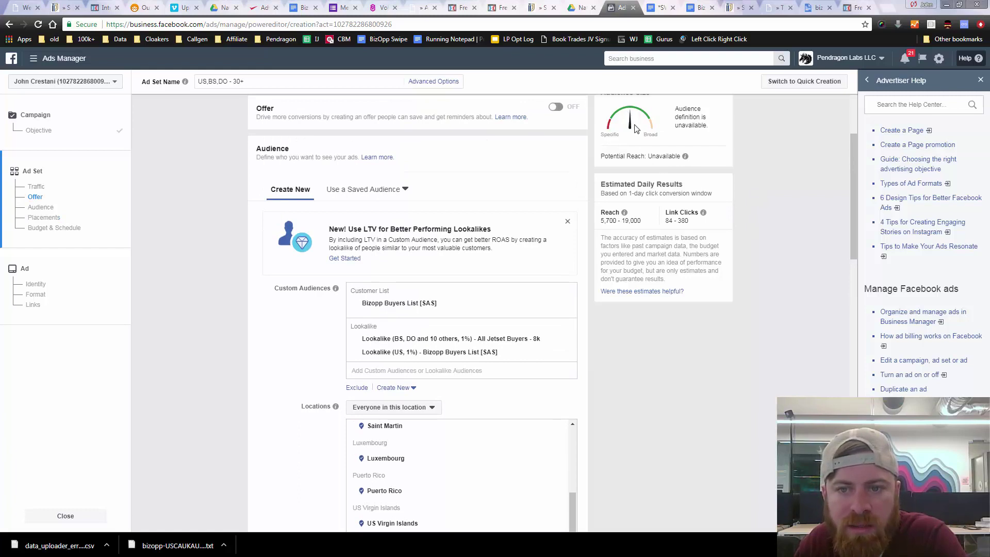
scroll(738, 144, up, 4)
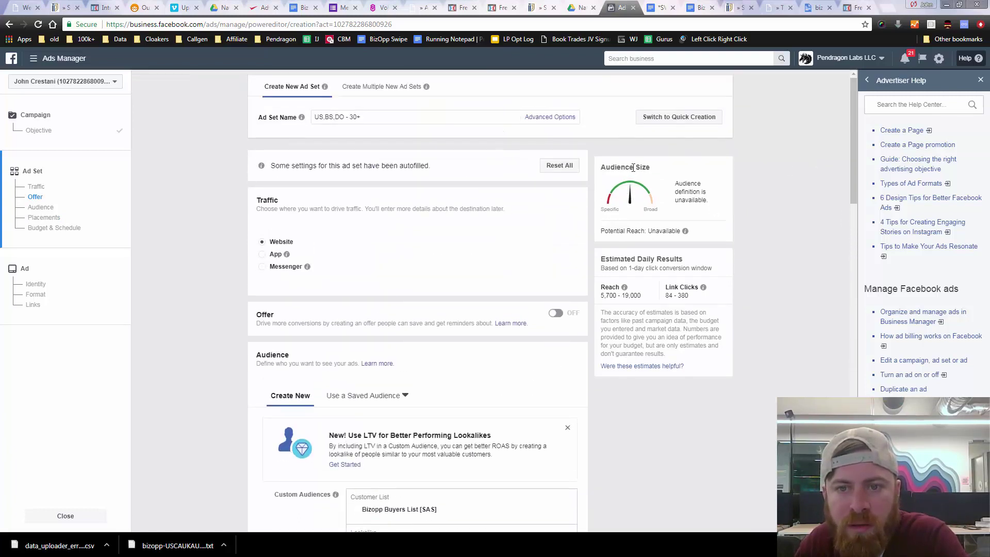
drag(601, 168, 704, 210)
click(651, 171)
click(707, 209)
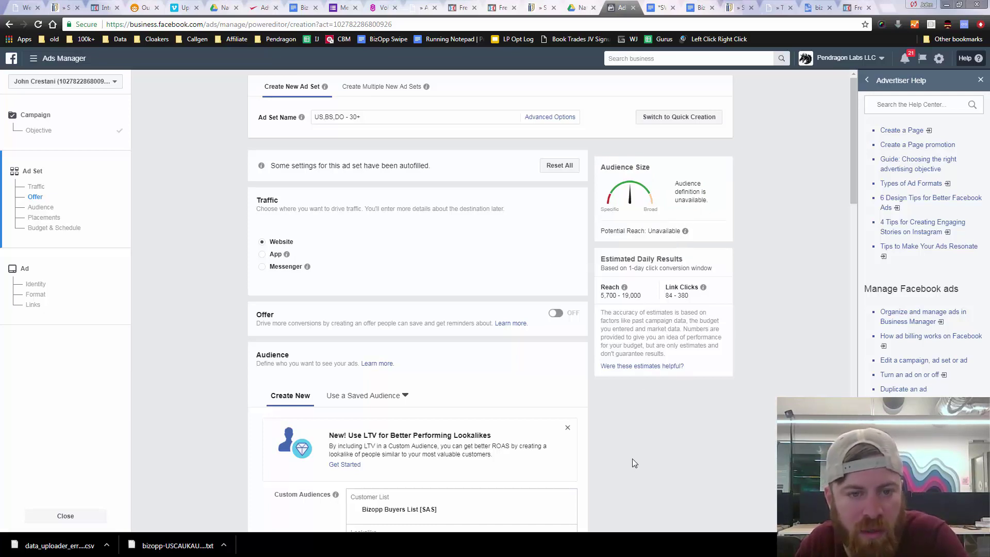
Step: Set the ad set's lifetime budget to $100.00 in the Budget & Schedule section
scroll(635, 454, down, 12)
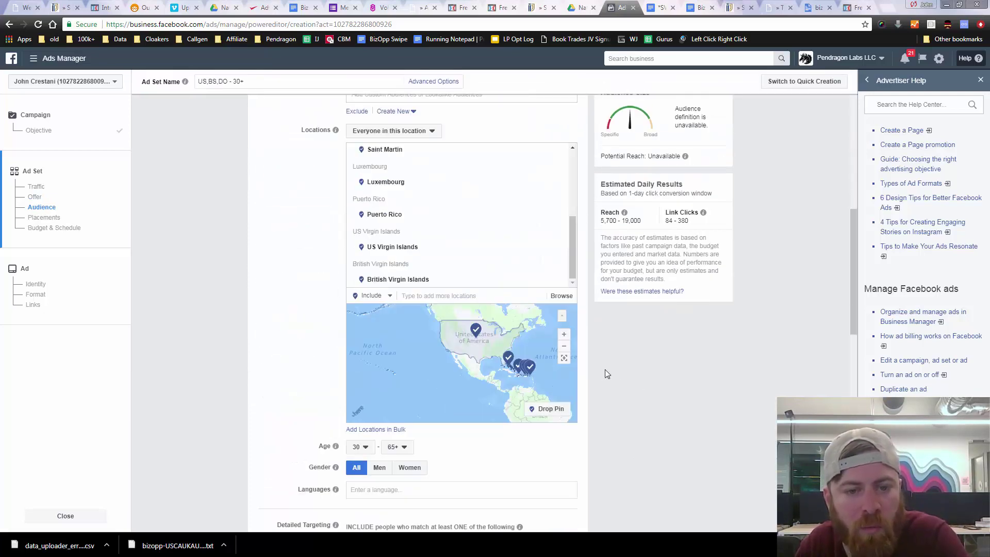
scroll(620, 386, down, 8)
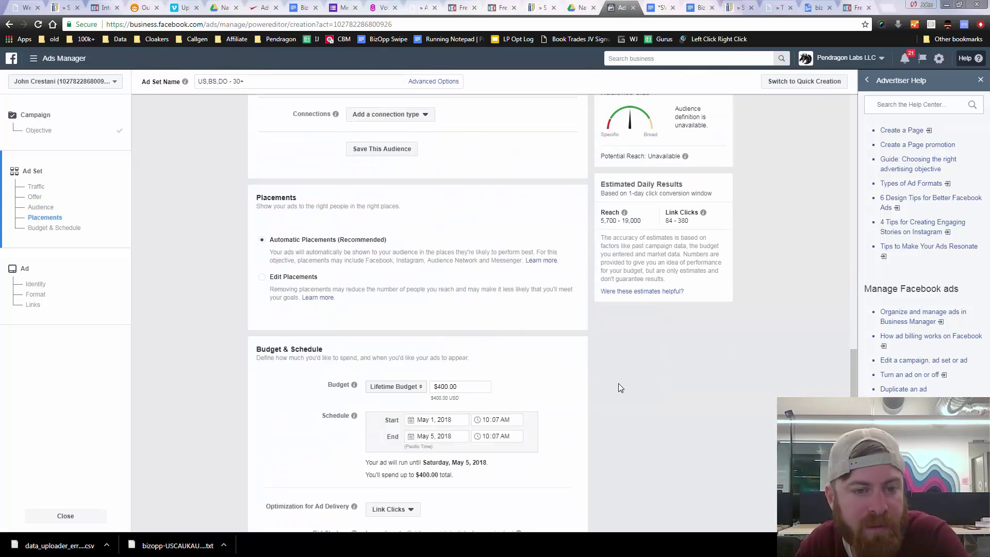
click(439, 285)
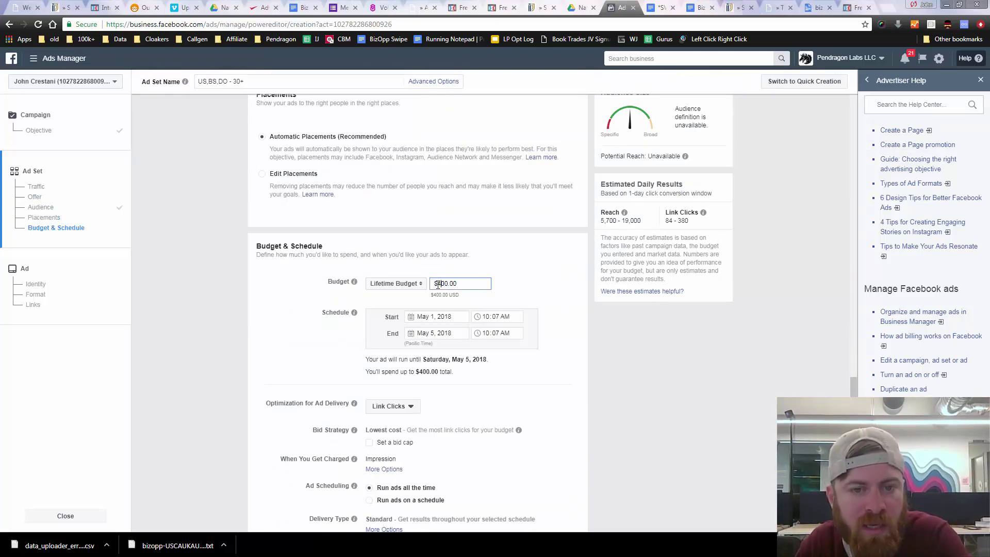
text(1)
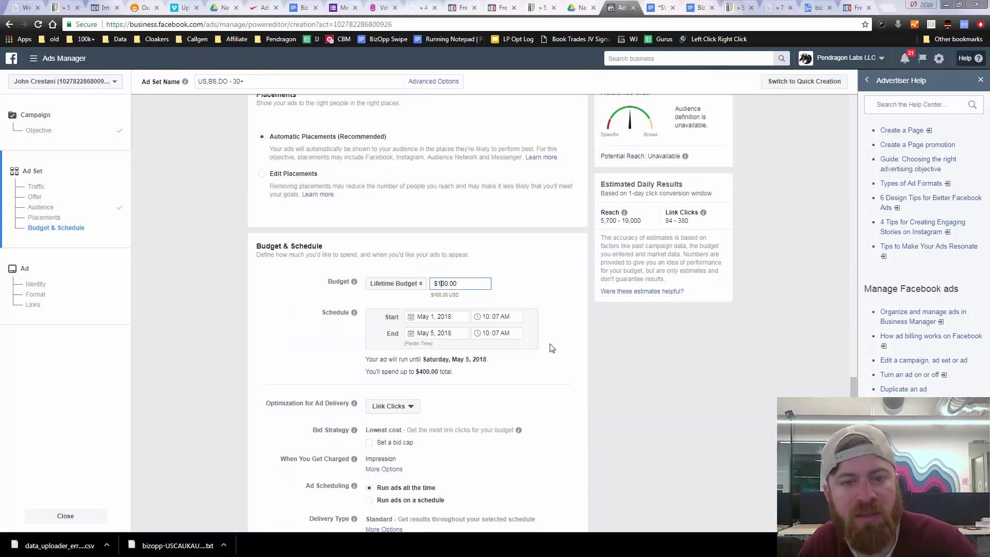
click(563, 360)
scroll(548, 393, down, 2)
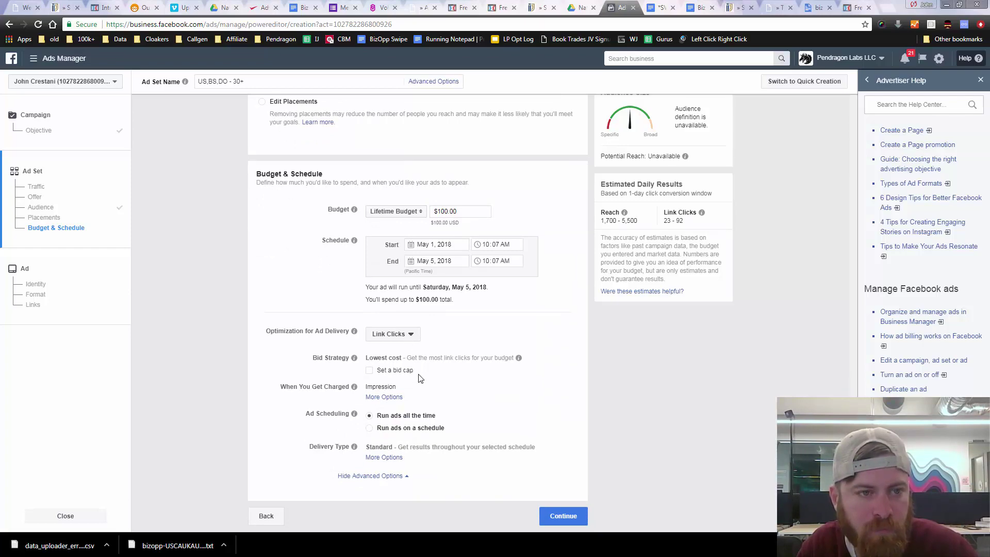
Step: Recheck the ad set's settings from Traffic through Budget & Schedule and continue to the ad creation stage
click(36, 198)
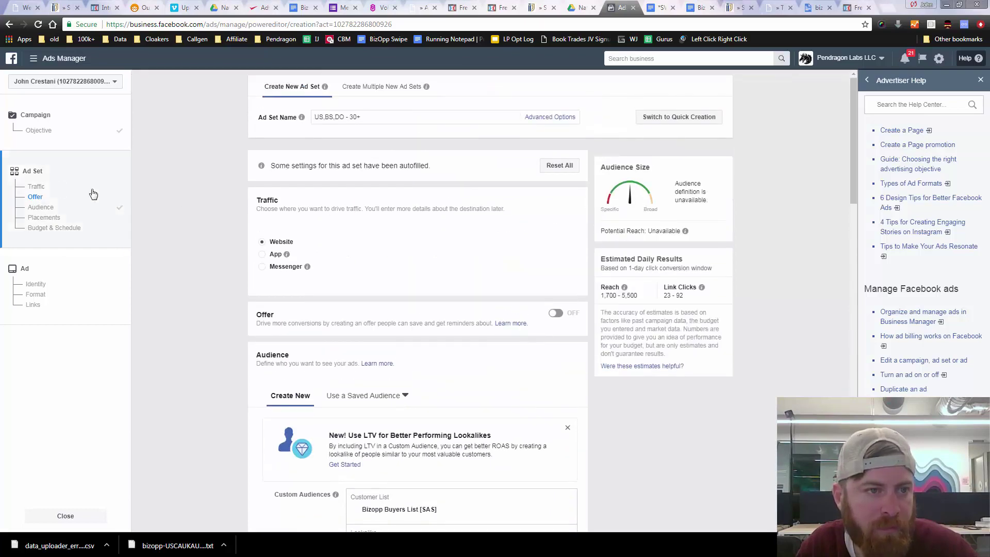
click(37, 187)
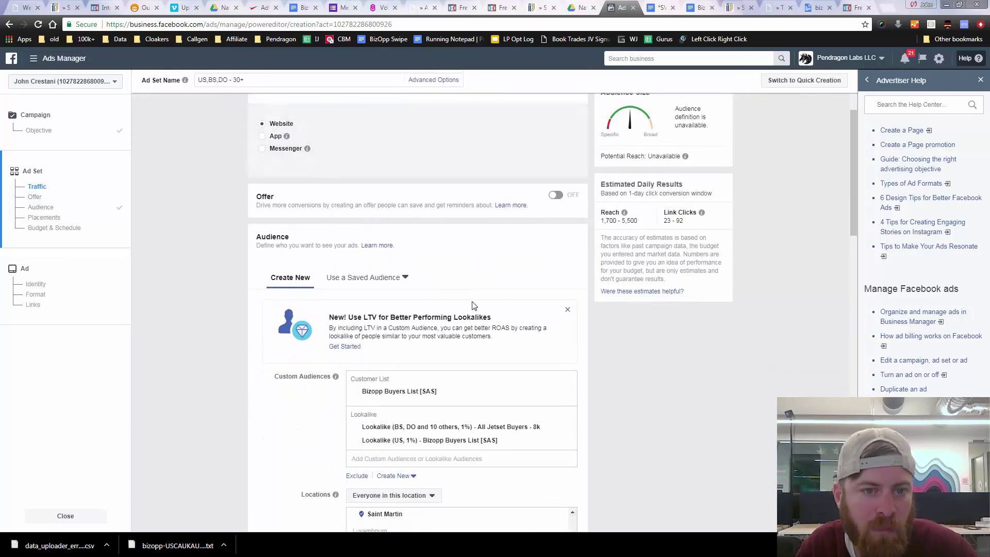
scroll(473, 305, down, 9)
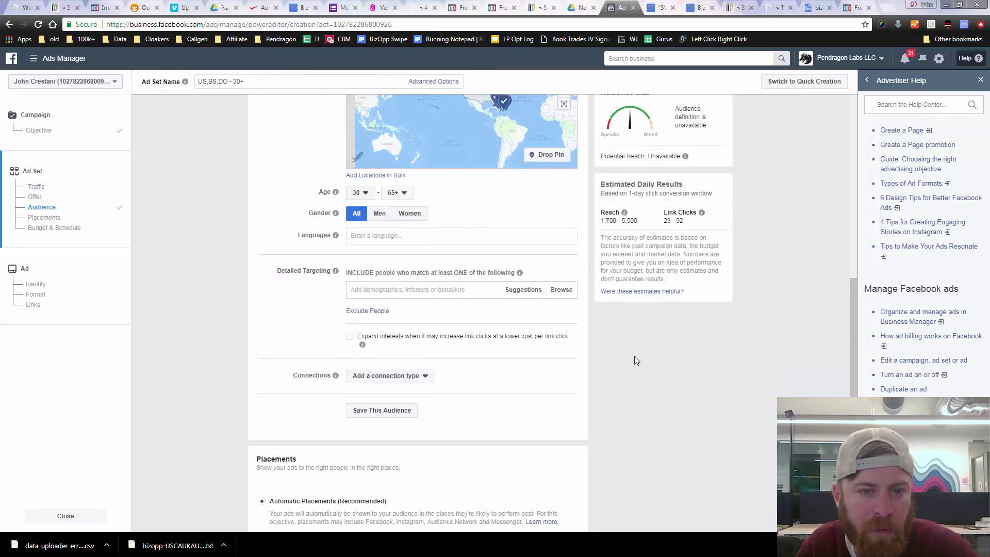
scroll(637, 360, down, 8)
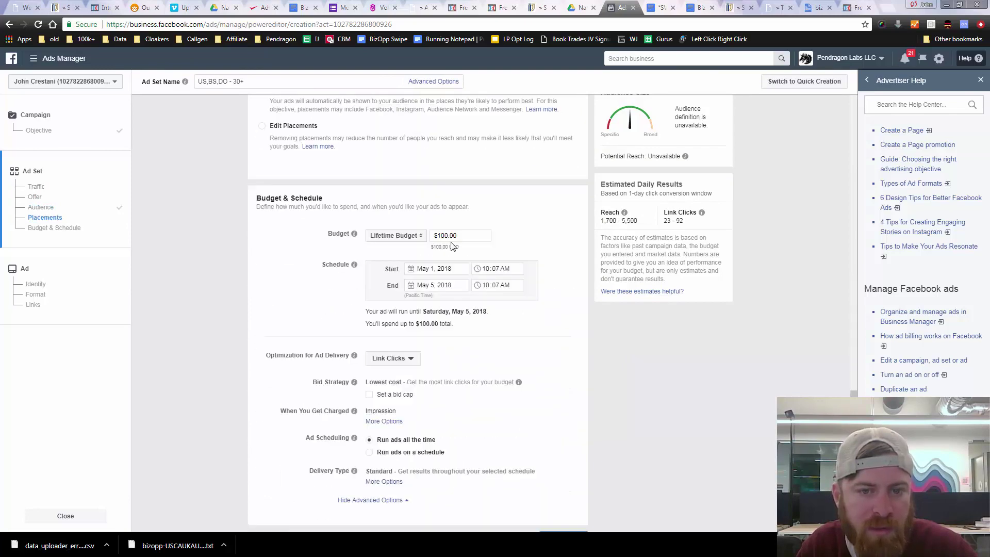
scroll(531, 376, down, 1)
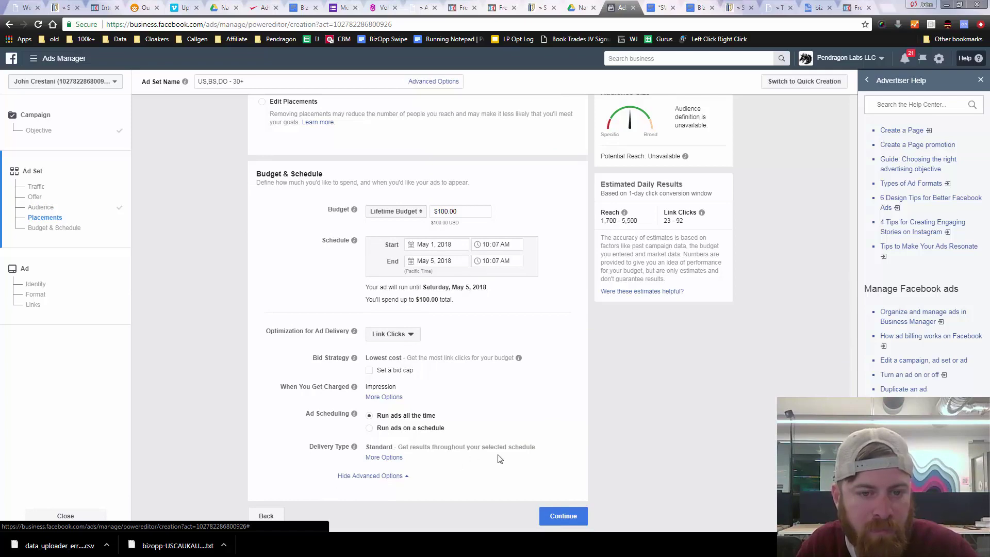
click(576, 520)
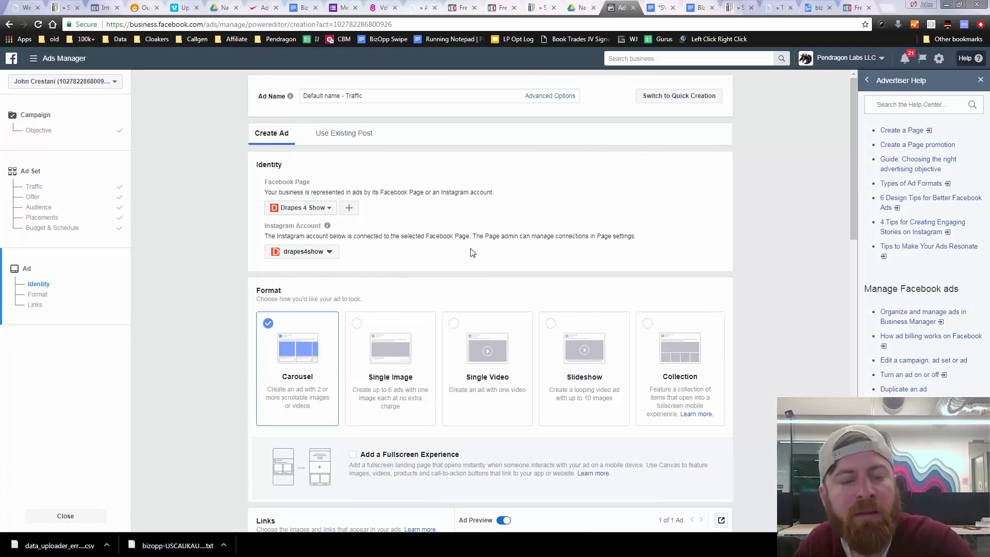
Step: Change the ad's Facebook Page identity to the advertiser's own-name Page from the Personal group
click(328, 208)
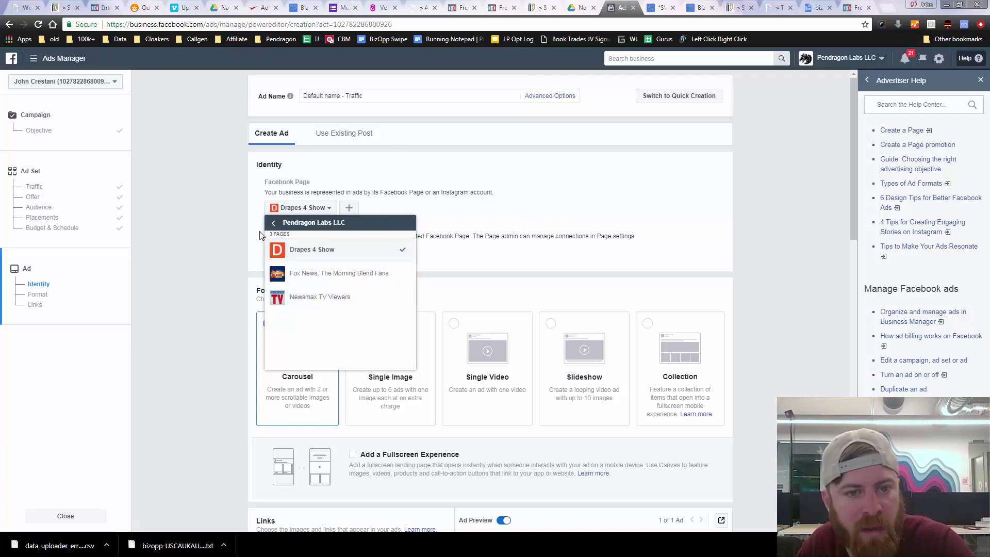
click(274, 223)
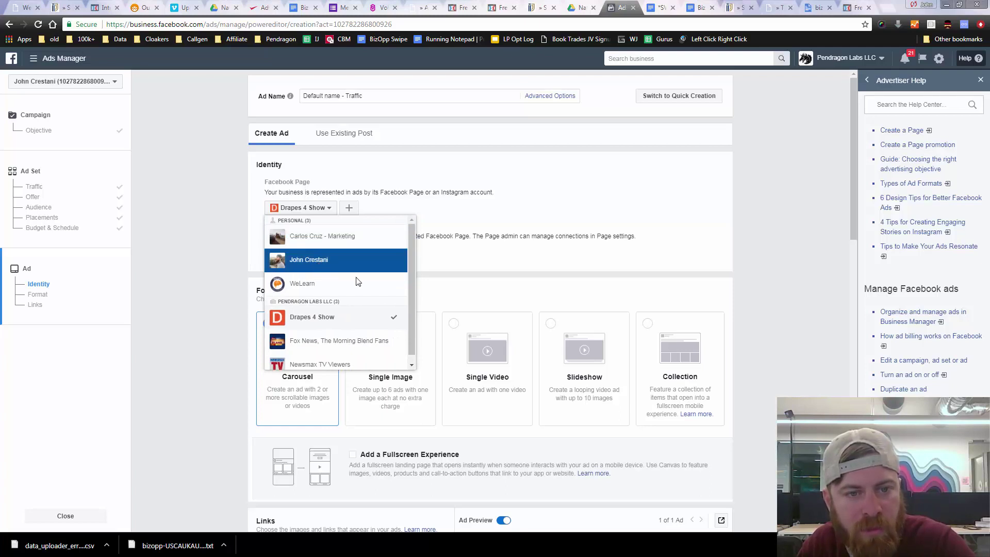
click(340, 259)
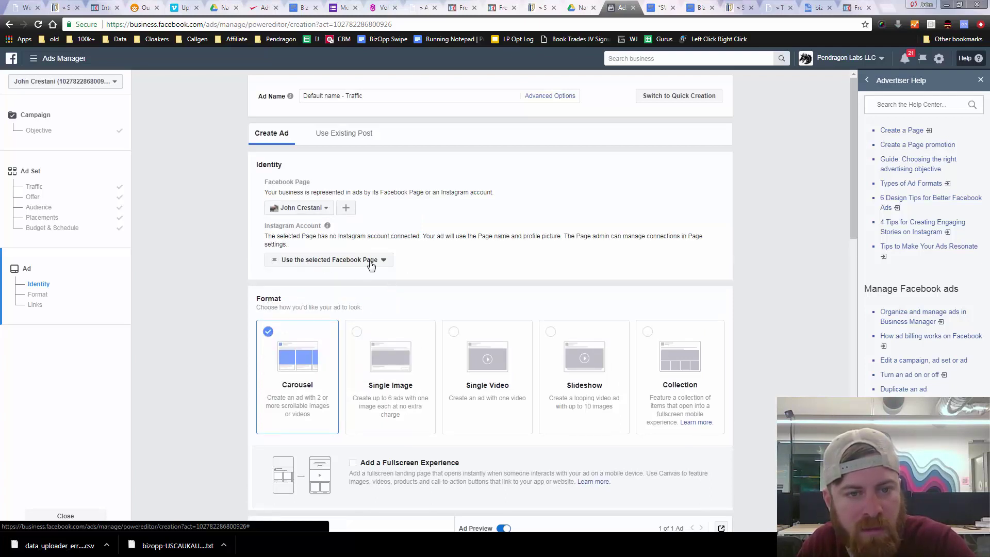
Step: Choose the Single Image format for the ad with the fullscreen experience left off, and go to its Images section
scroll(521, 309, down, 2)
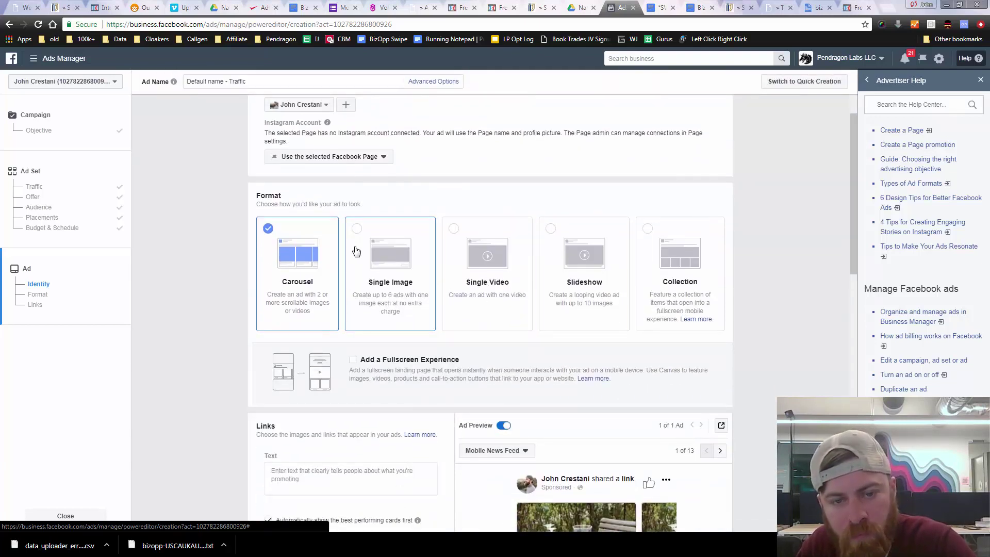
click(457, 237)
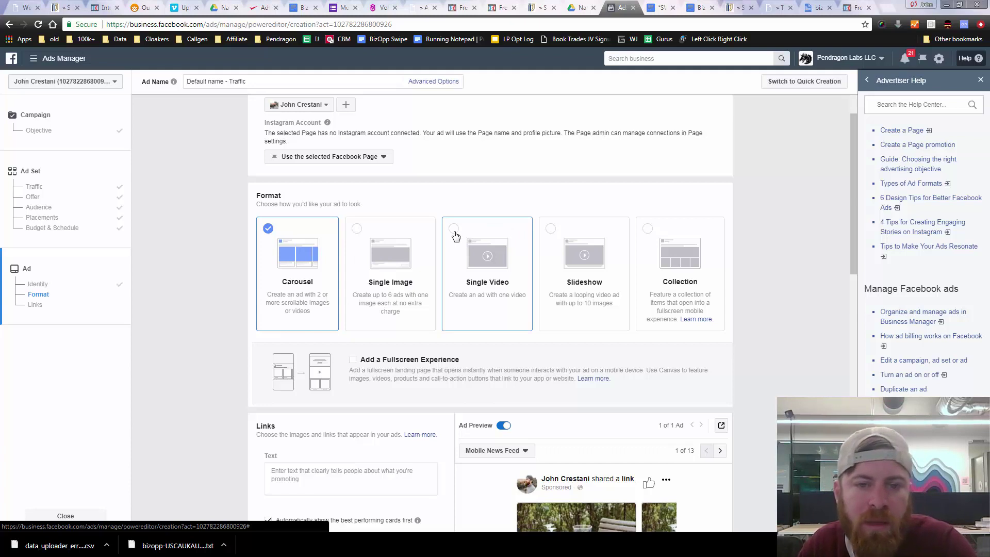
click(357, 240)
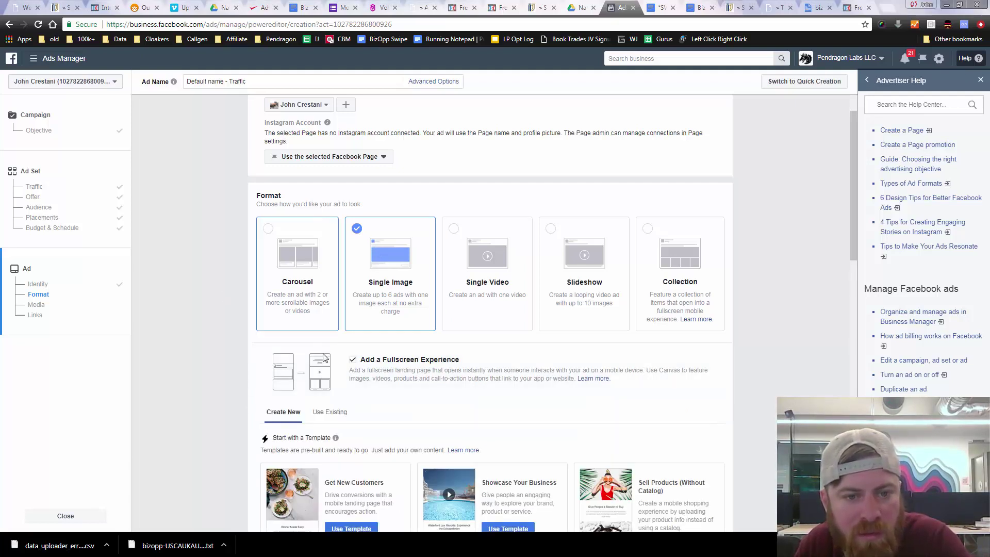
scroll(206, 335, down, 3)
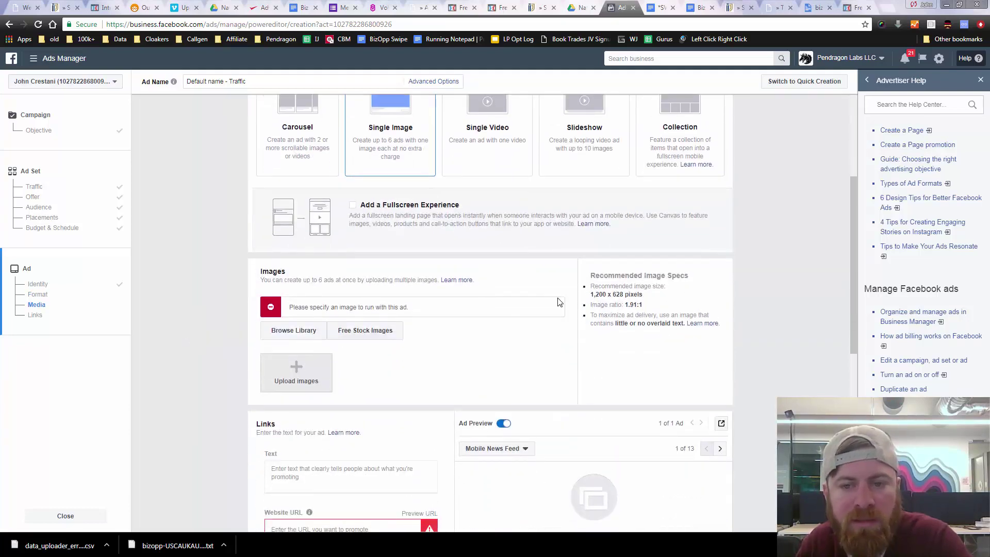
scroll(396, 274, up, 1)
scroll(435, 293, up, 4)
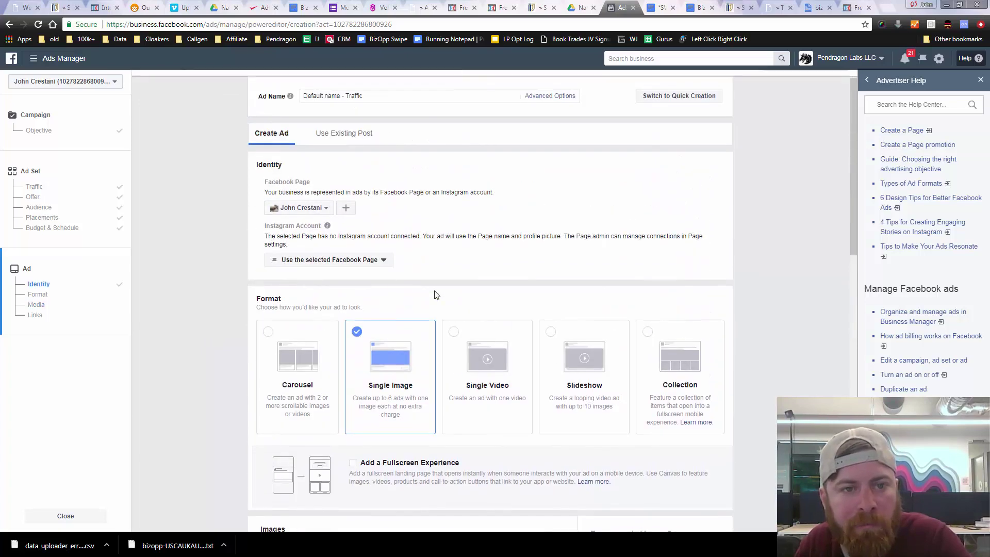
scroll(435, 297, down, 6)
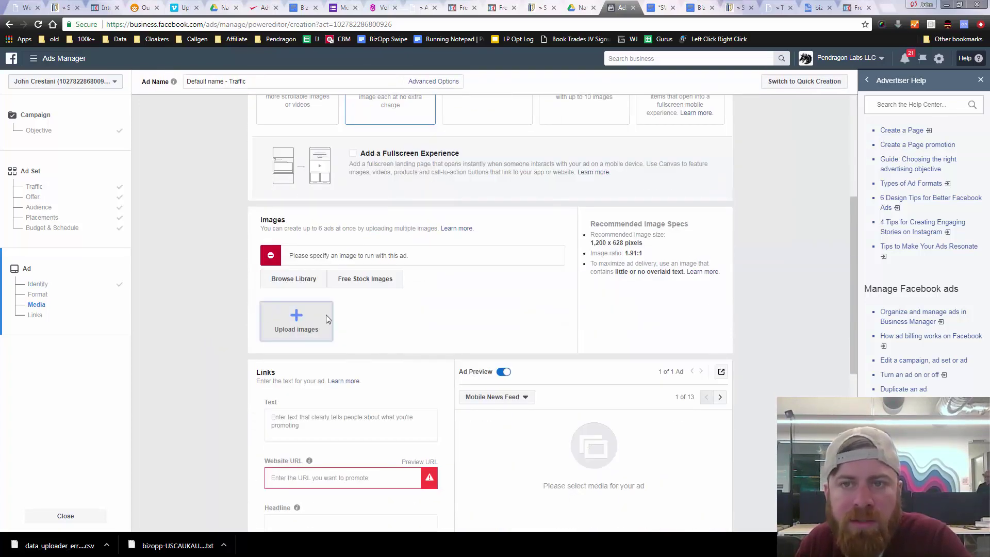
Step: Switch to the Super Affiliate System members page in the browser and open its Ad Swipes resource
click(736, 6)
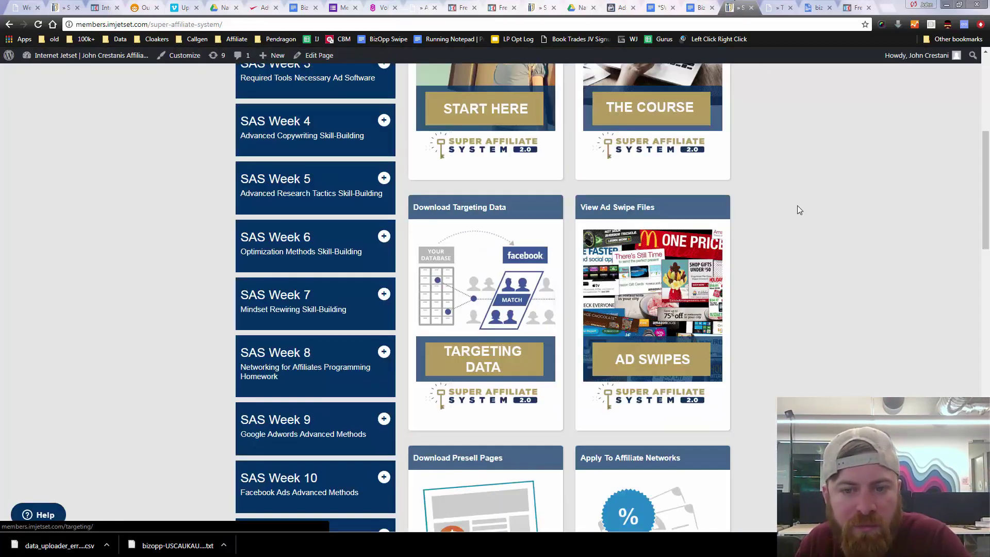
scroll(798, 209, up, 3)
scroll(734, 234, down, 3)
scroll(734, 237, down, 1)
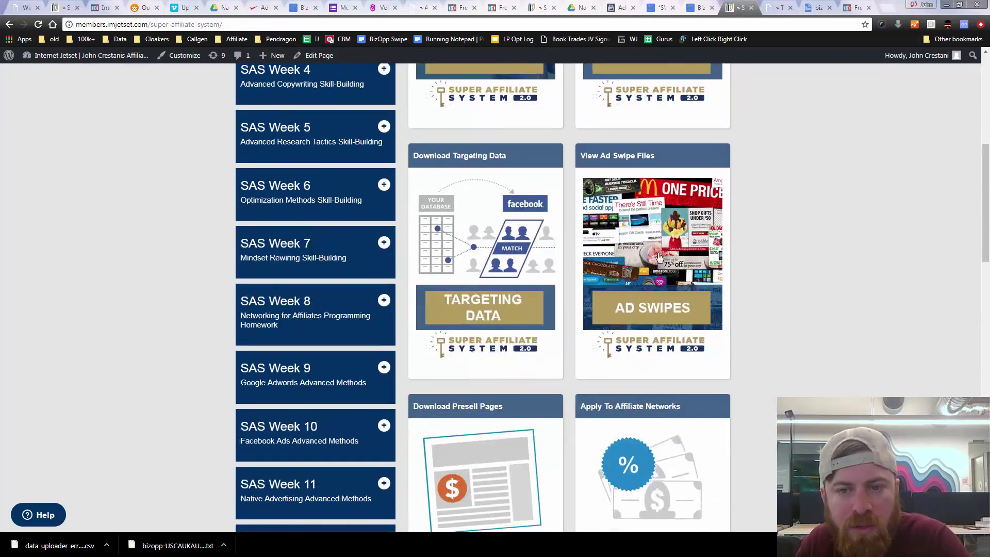
scroll(567, 206, up, 7)
key(ctrl+a)
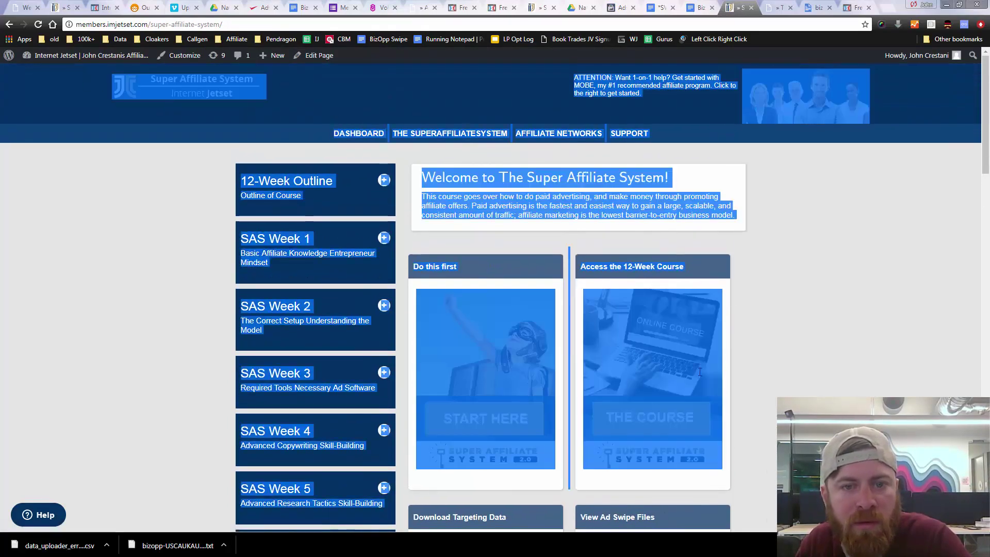
click(758, 386)
scroll(770, 382, down, 3)
scroll(776, 387, down, 4)
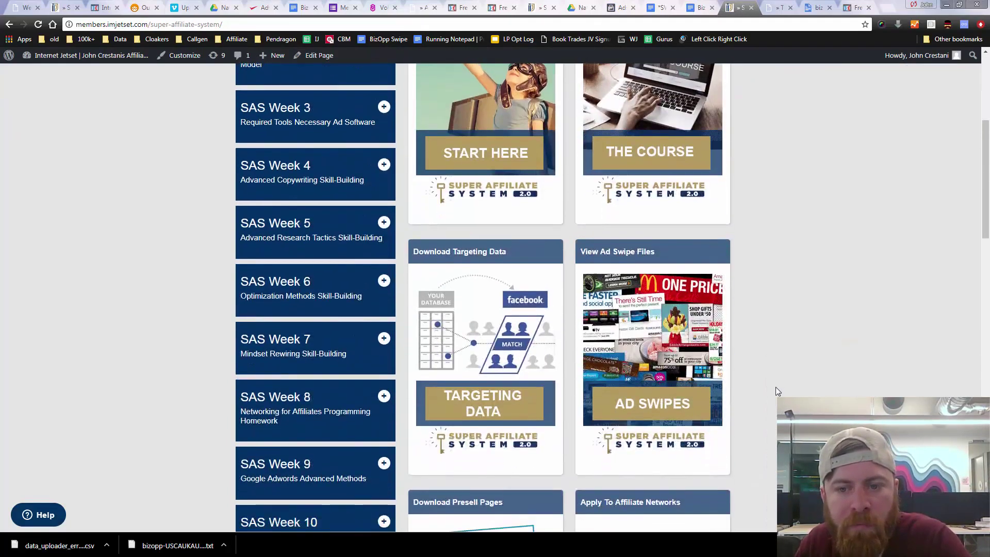
click(640, 323)
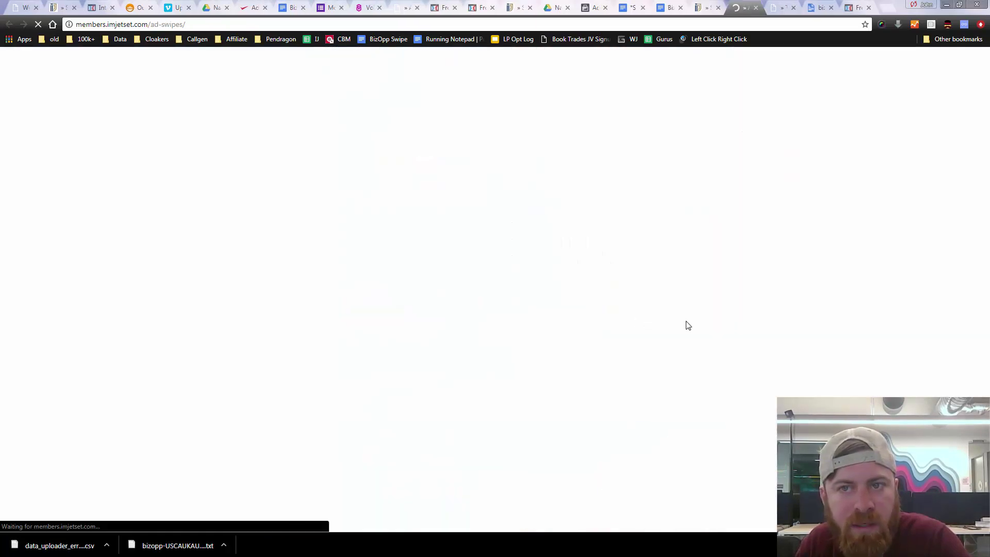
Step: Examine the Downloadable Ad Swipes For Many Niches section, its description and its niche folders
scroll(475, 324, down, 2)
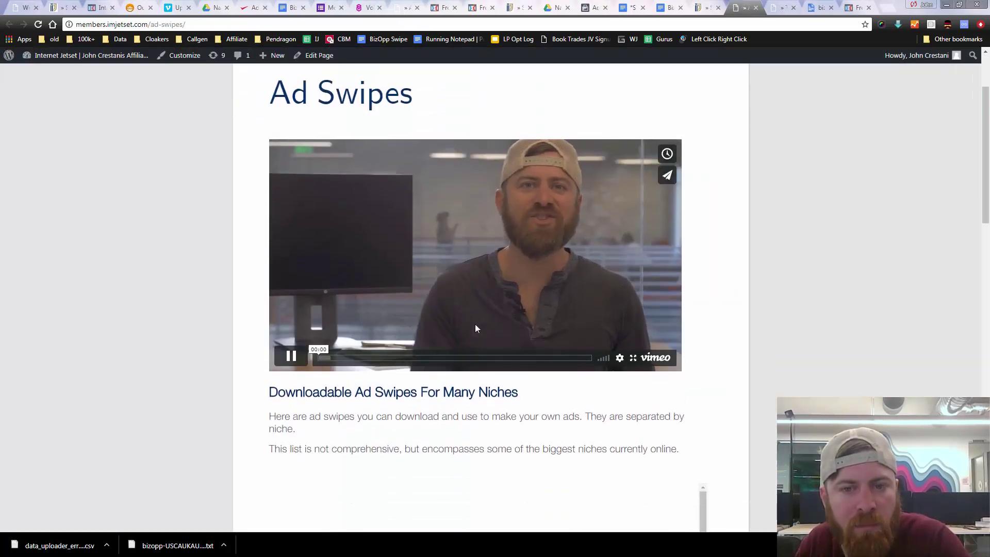
scroll(475, 328, down, 2)
scroll(562, 232, down, 3)
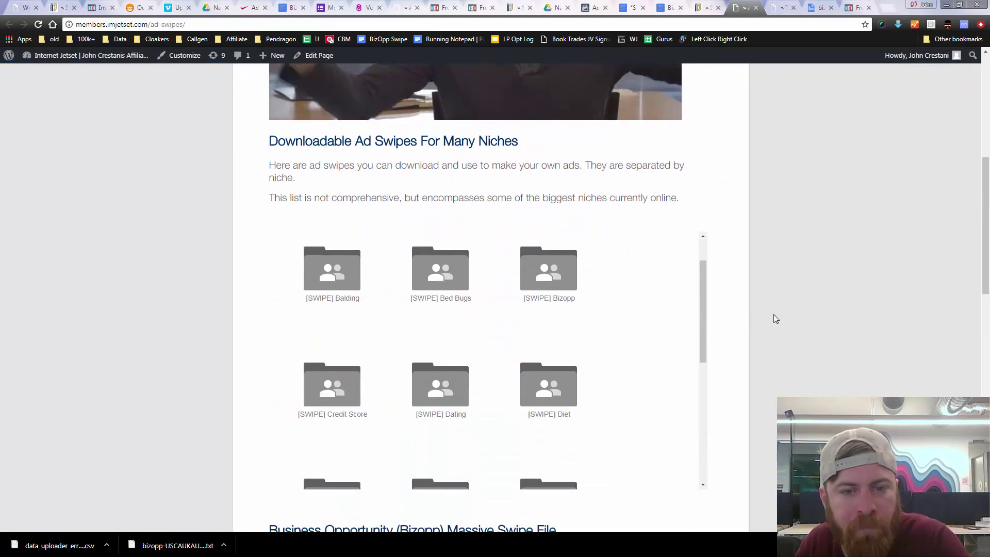
scroll(771, 319, down, 2)
scroll(640, 217, up, 3)
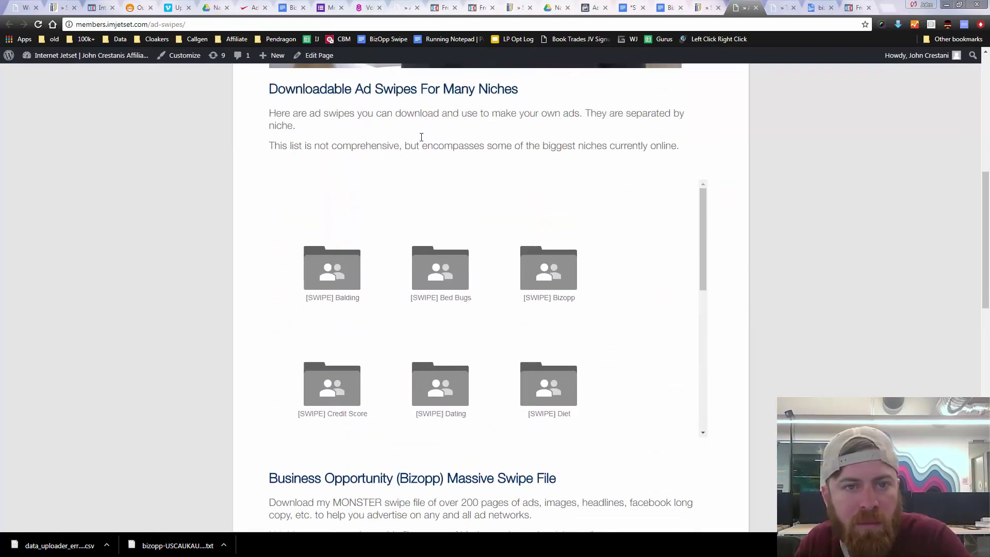
drag(265, 90, 682, 145)
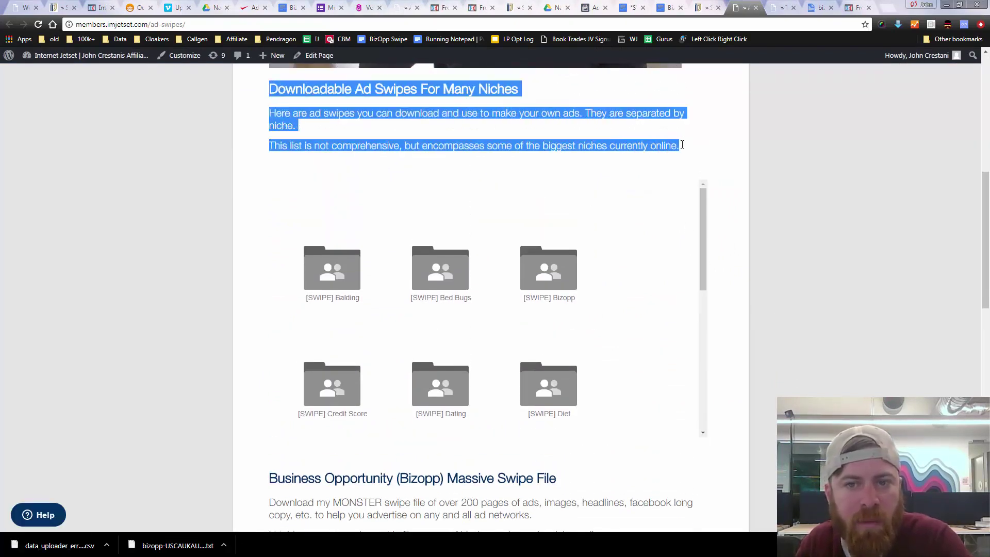
click(753, 209)
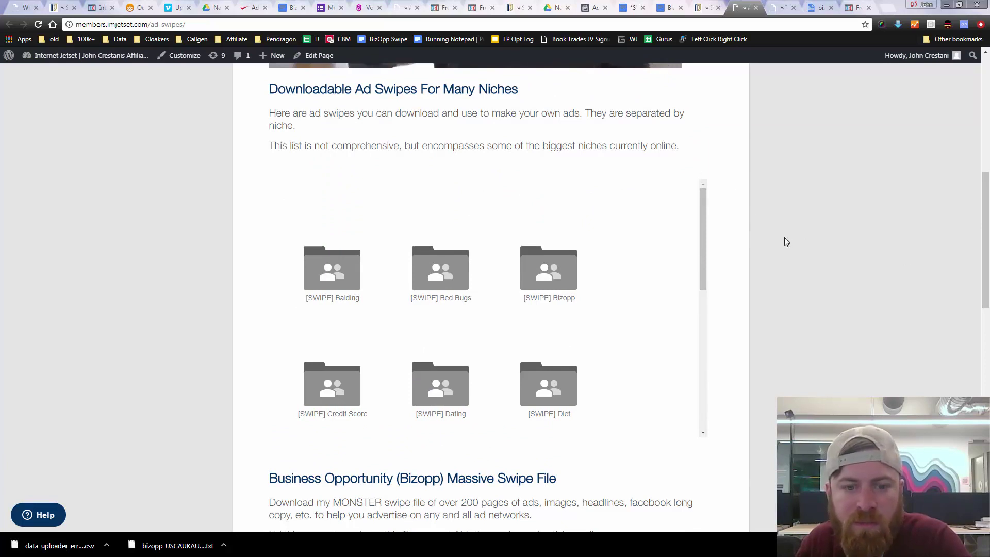
Step: View the MONSTER Bizopp swipe file document and return to the Ad Swipes page
scroll(784, 238, down, 2)
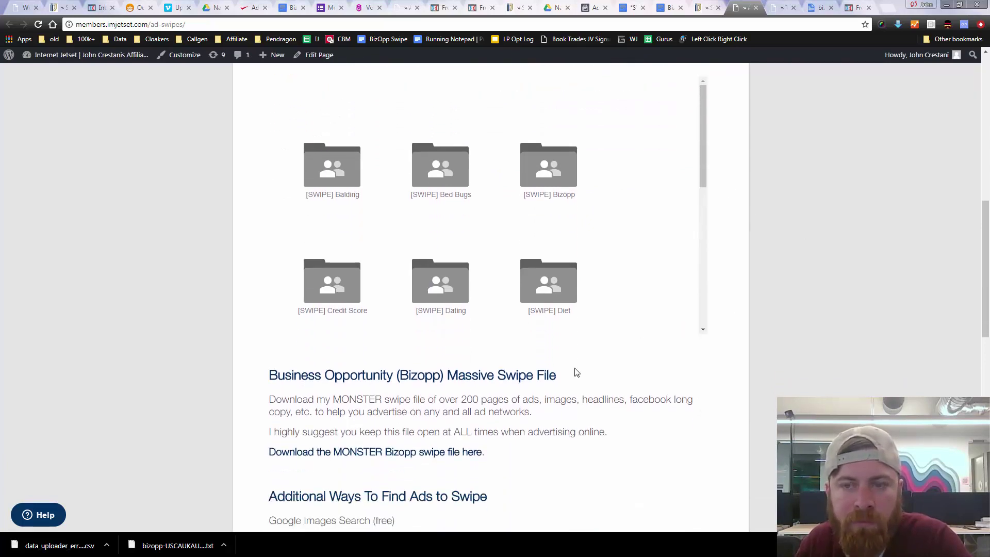
click(326, 456)
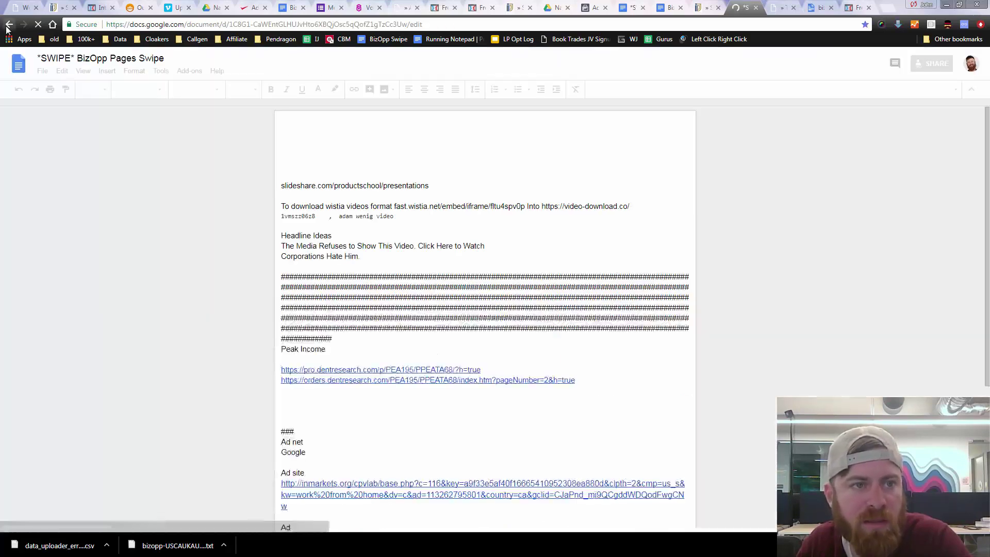
click(8, 26)
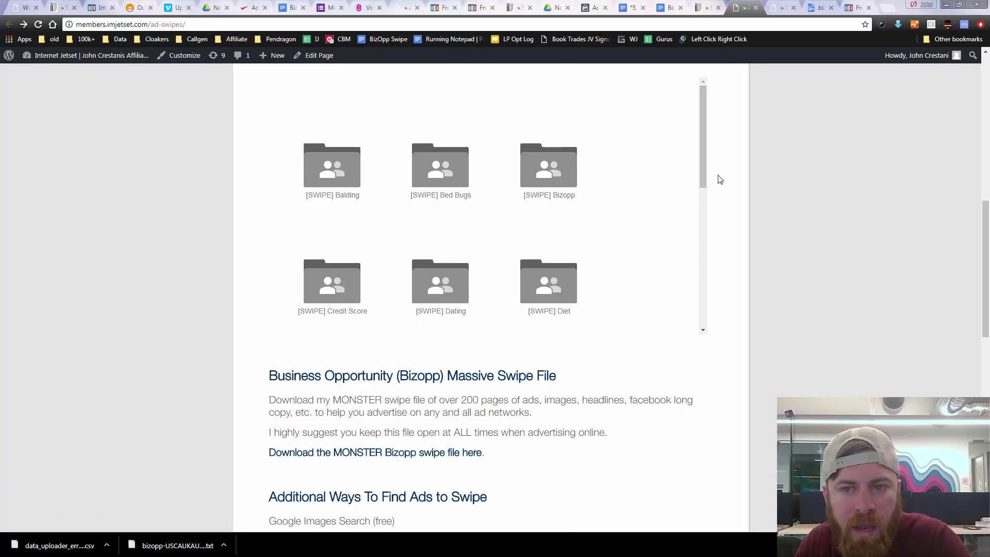
Step: Locate the [SWIPE] Bizopp folder in the downloadable ad swipes section
scroll(728, 192, up, 3)
scroll(731, 196, down, 1)
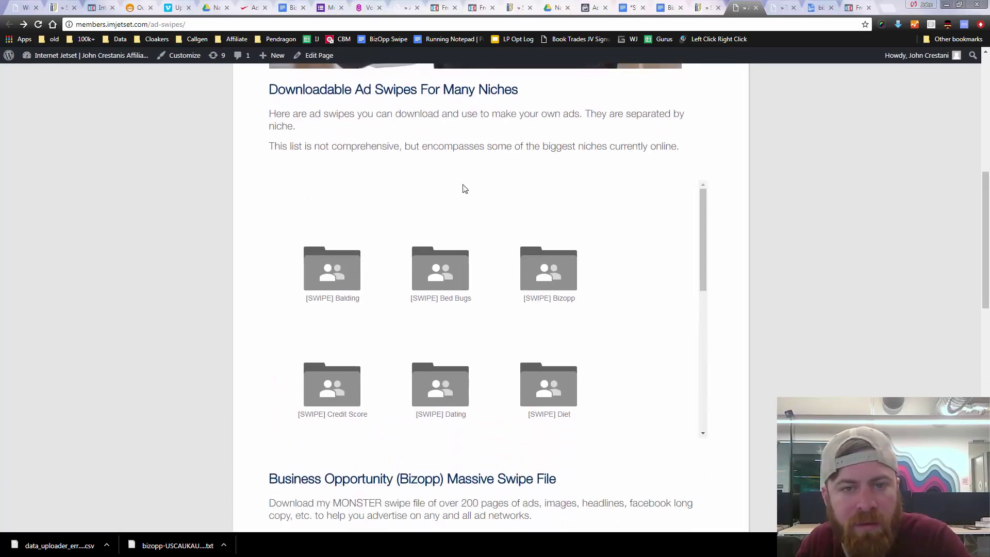
drag(355, 89, 510, 90)
click(540, 215)
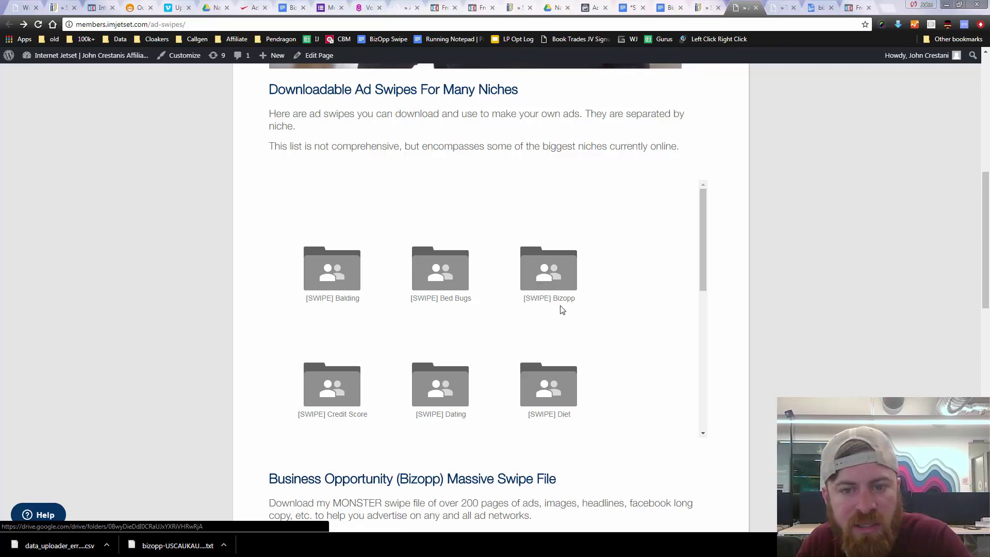
Step: Examine the niche folders in the downloadable ad swipes list, from Balding to Swipe File Archive
mouse_move(705, 236)
mouse_down()
mouse_move(712, 258)
mouse_move(709, 245)
mouse_up()
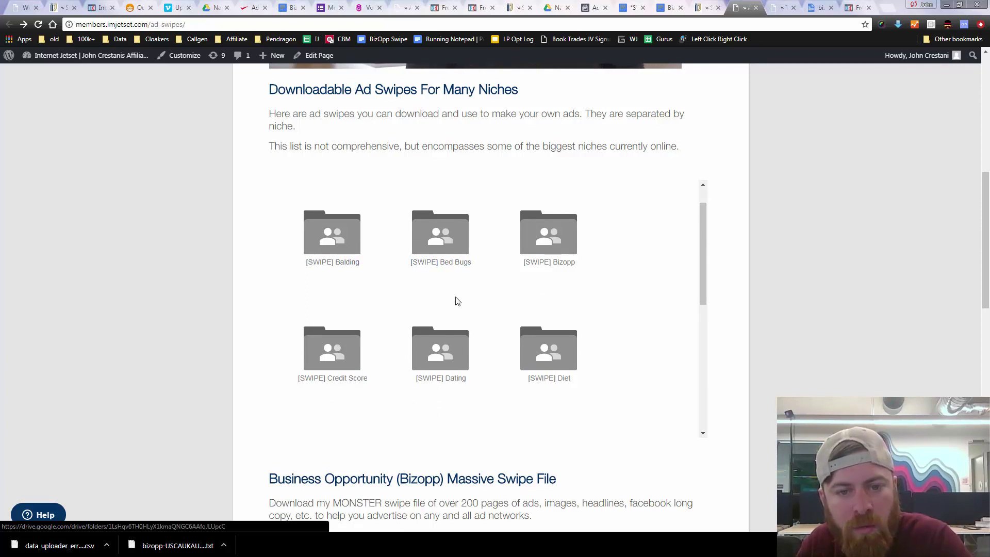
scroll(303, 256, down, 2)
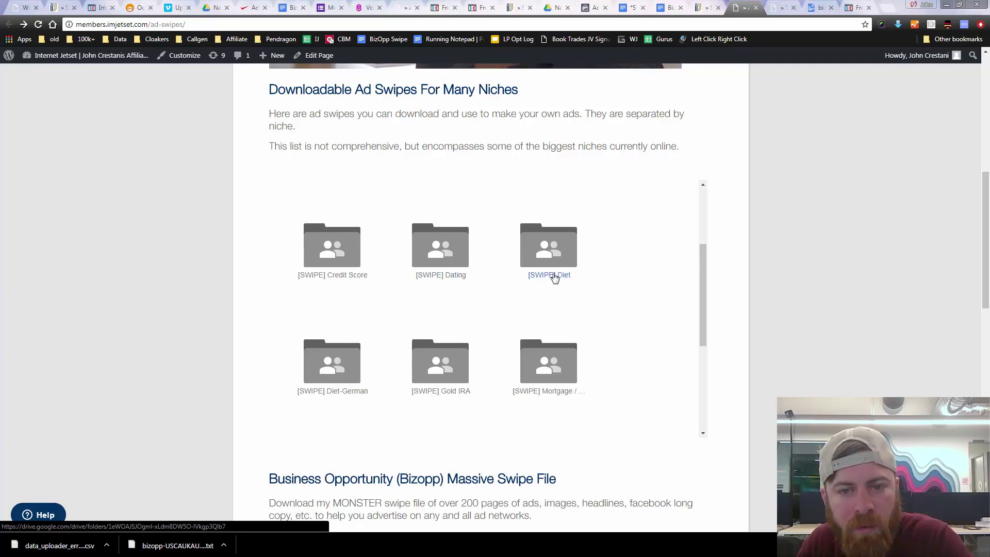
scroll(464, 356, down, 1)
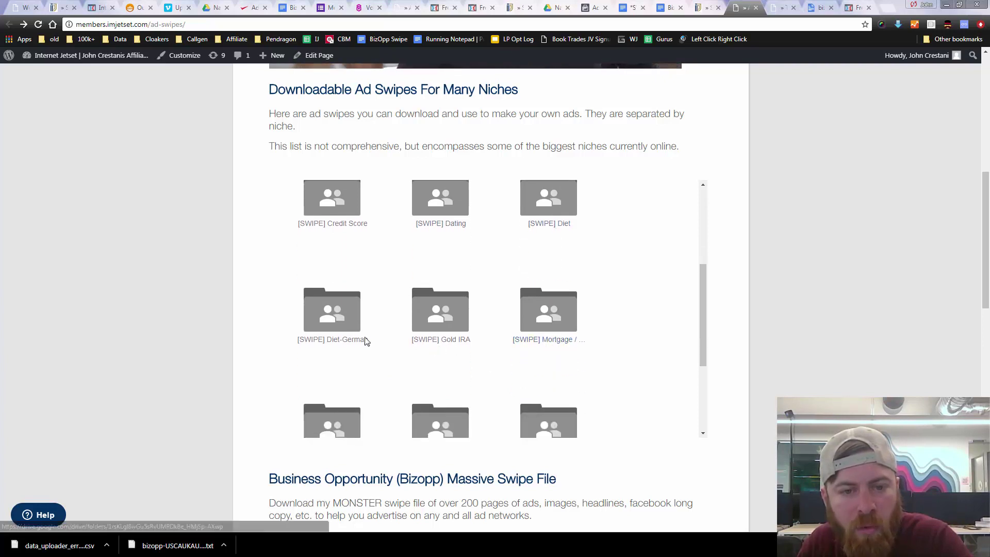
scroll(340, 345, down, 2)
scroll(356, 333, down, 1)
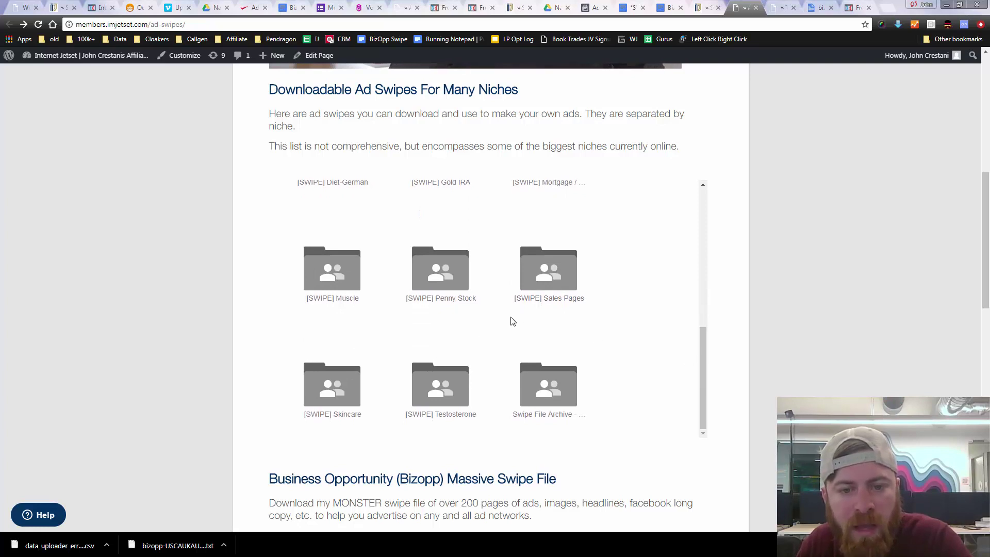
scroll(658, 349, up, 3)
scroll(754, 336, up, 2)
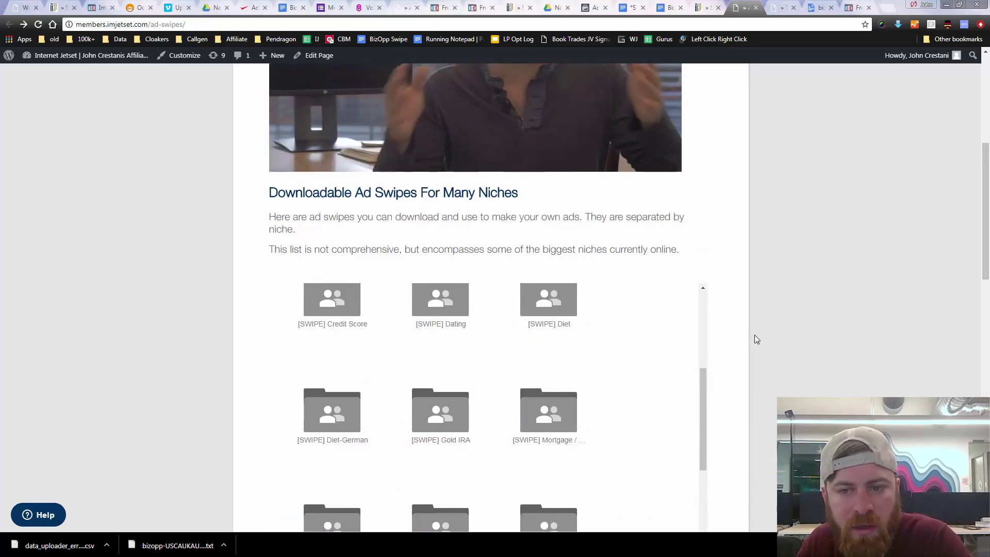
scroll(661, 358, up, 3)
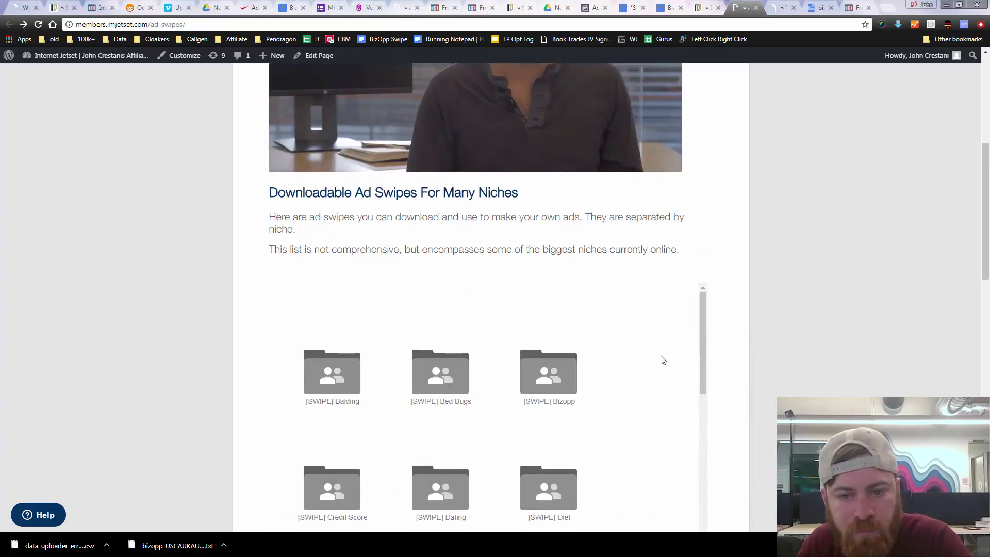
Step: Open the Native Ads Images folder inside the [SWIPE] Bizopp folder and show its files as a thumbnail grid
click(538, 377)
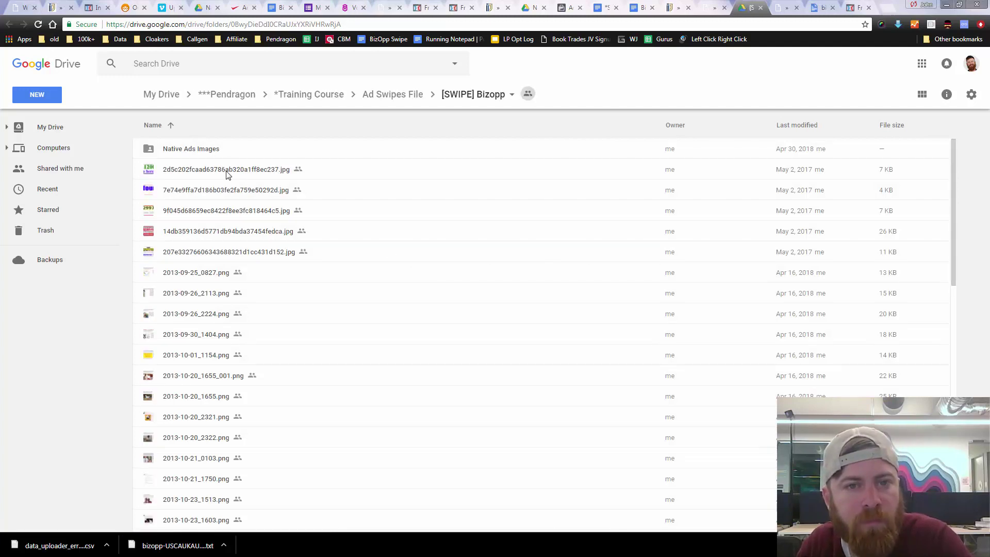
double_click(201, 151)
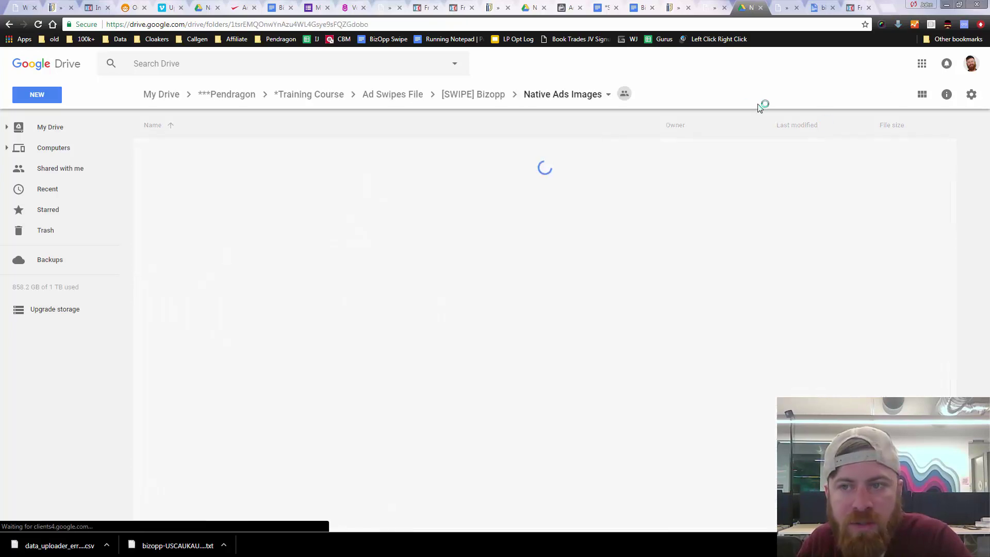
click(923, 95)
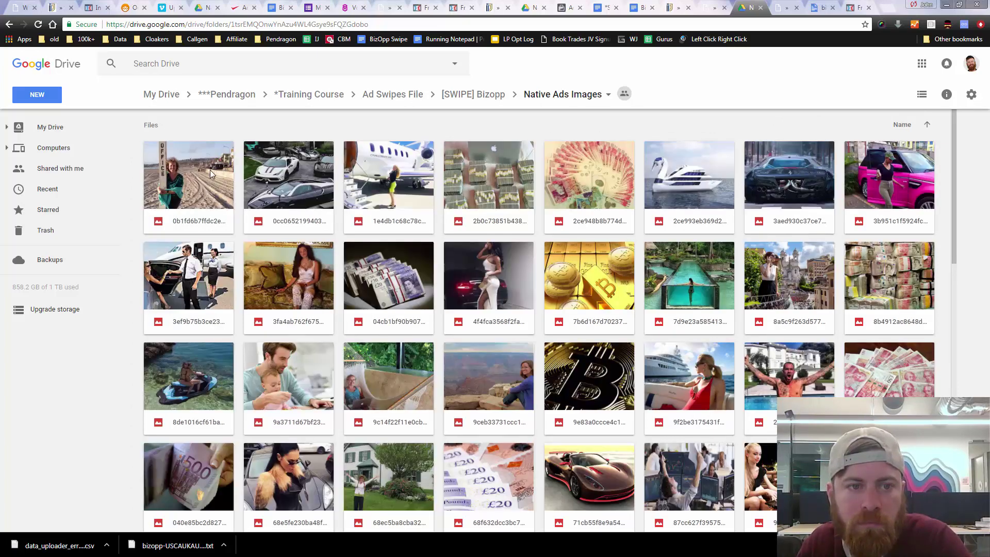
Step: Preview the first several native ad images one after another, starting with the beach photo, and return to the folder
key(Return)
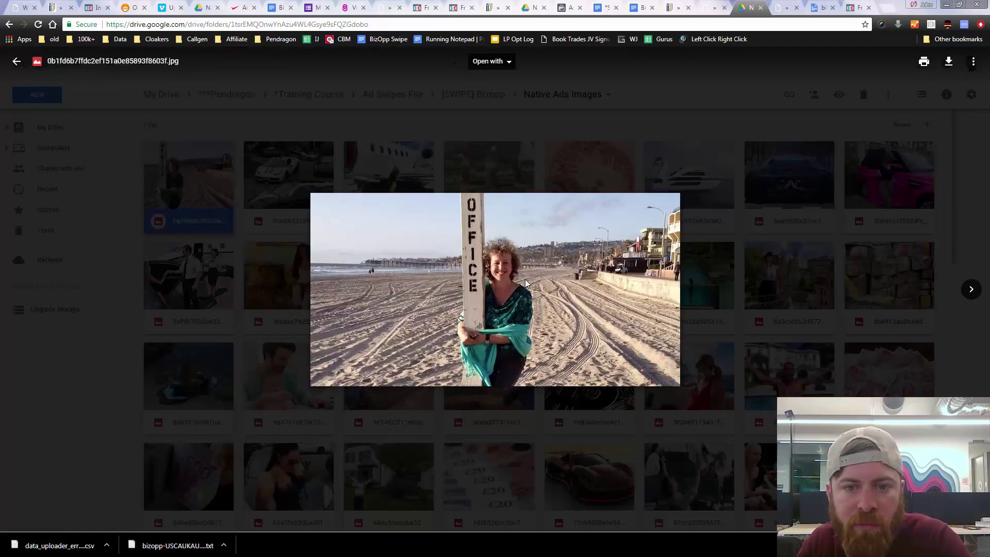
click(973, 287)
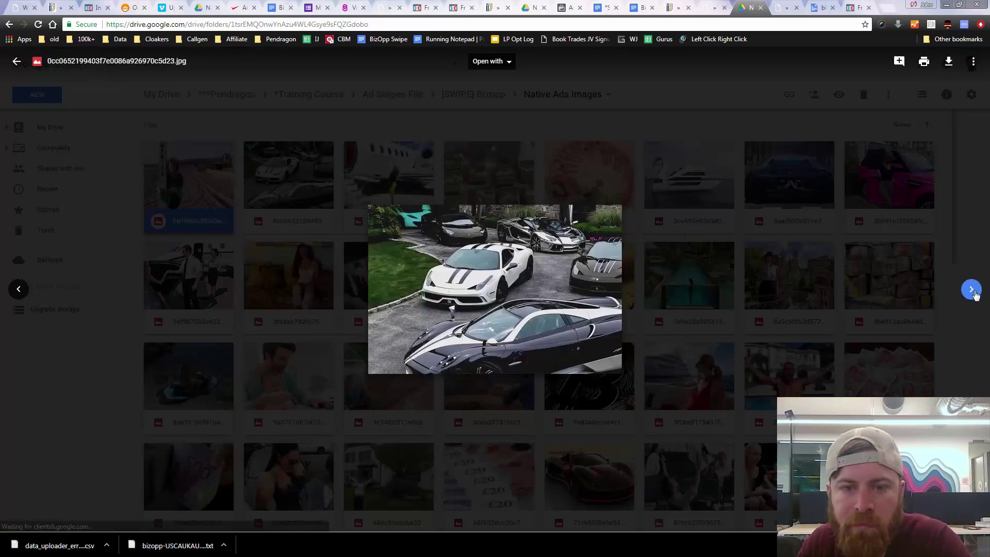
click(975, 292)
click(977, 294)
click(977, 294)
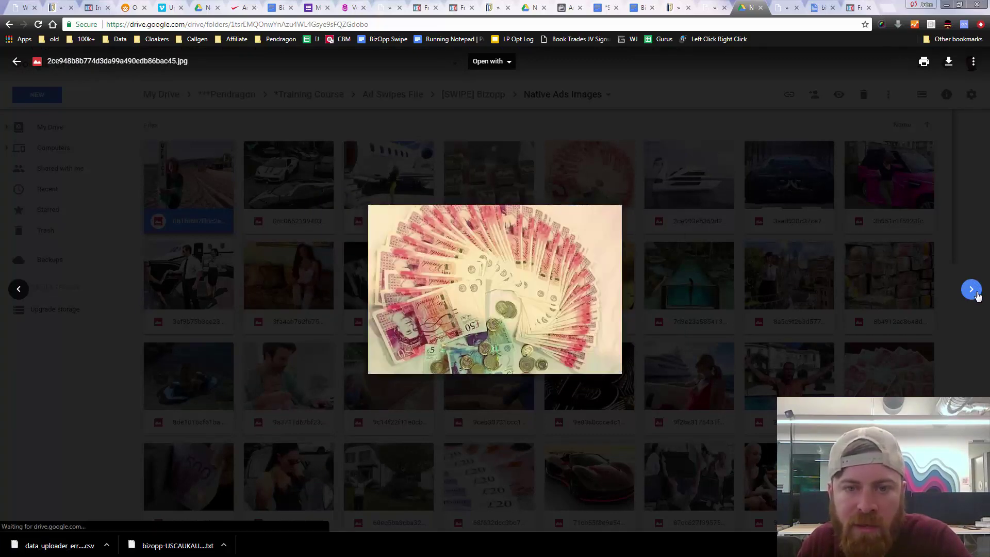
click(977, 294)
click(977, 294)
click(725, 128)
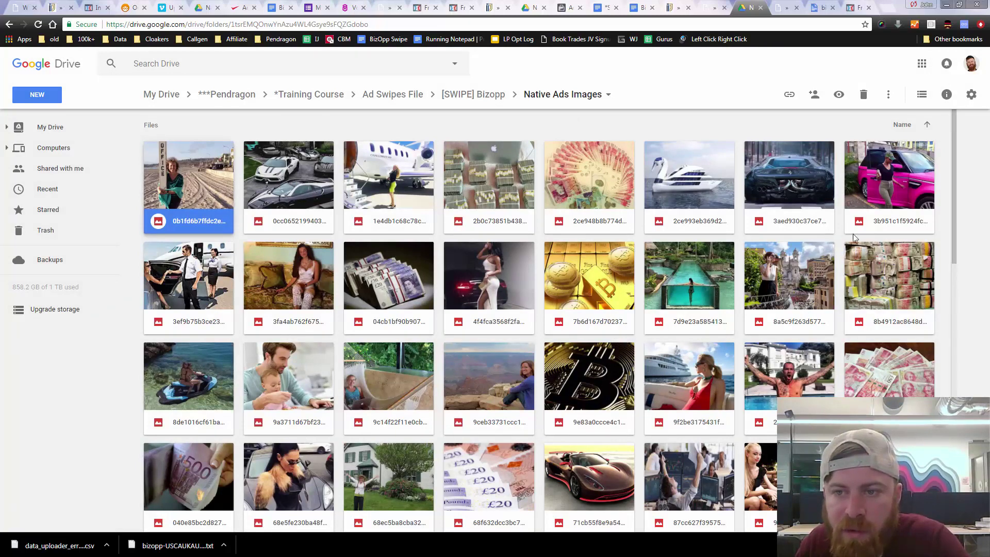
Step: Download the swan-shaped yacht image from the Native Ads Images folder
click(799, 185)
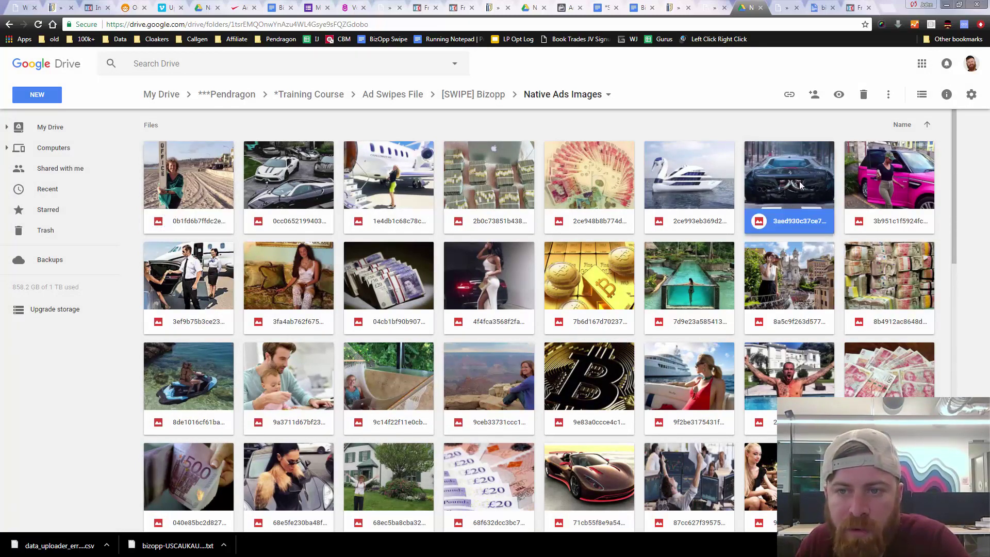
right_click(778, 166)
right_click(679, 175)
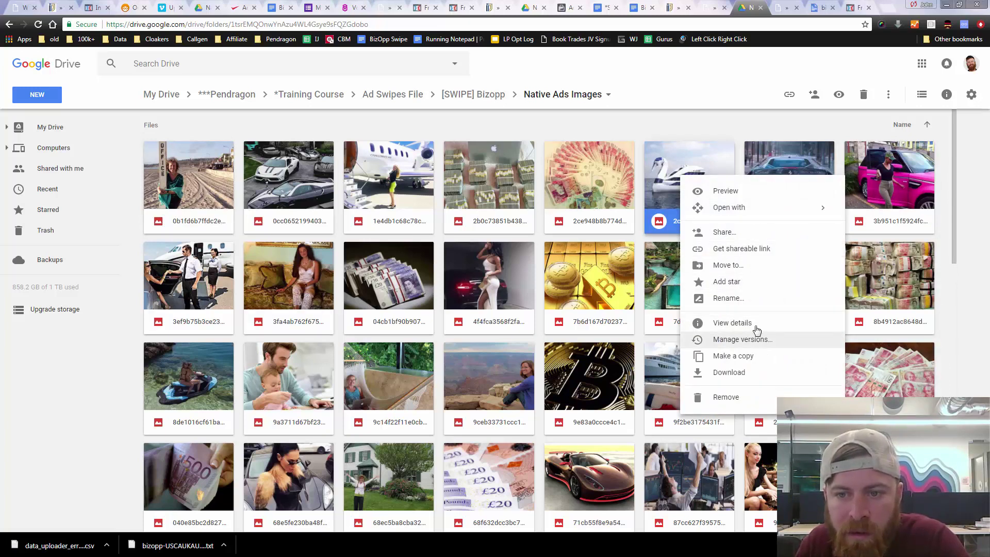
click(744, 373)
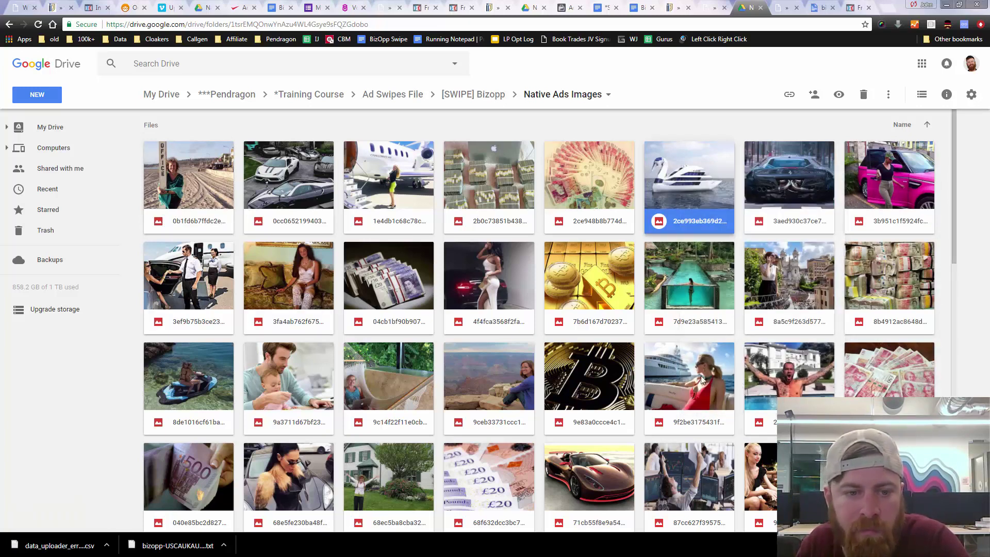
Step: Download the image of the man holding a baby at a laptop
click(291, 375)
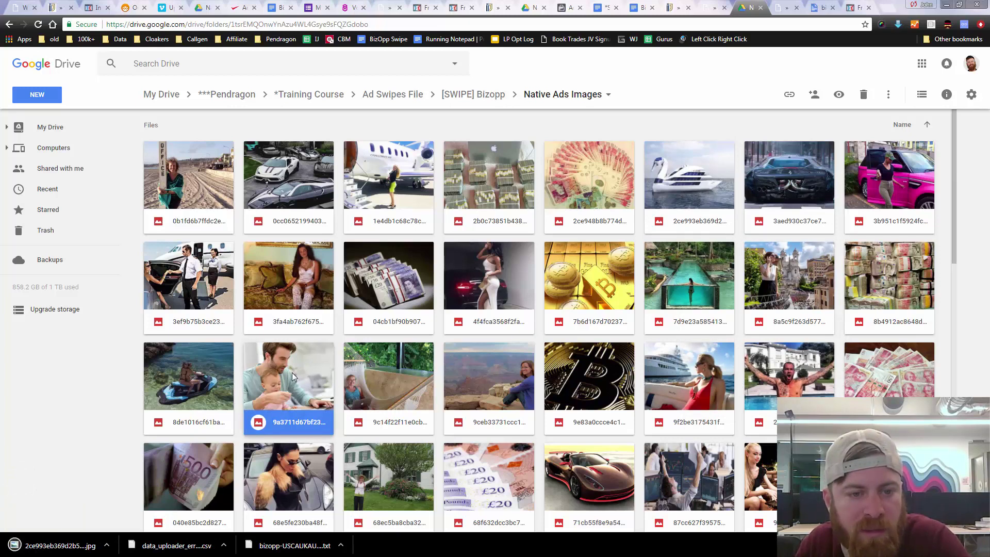
right_click(297, 376)
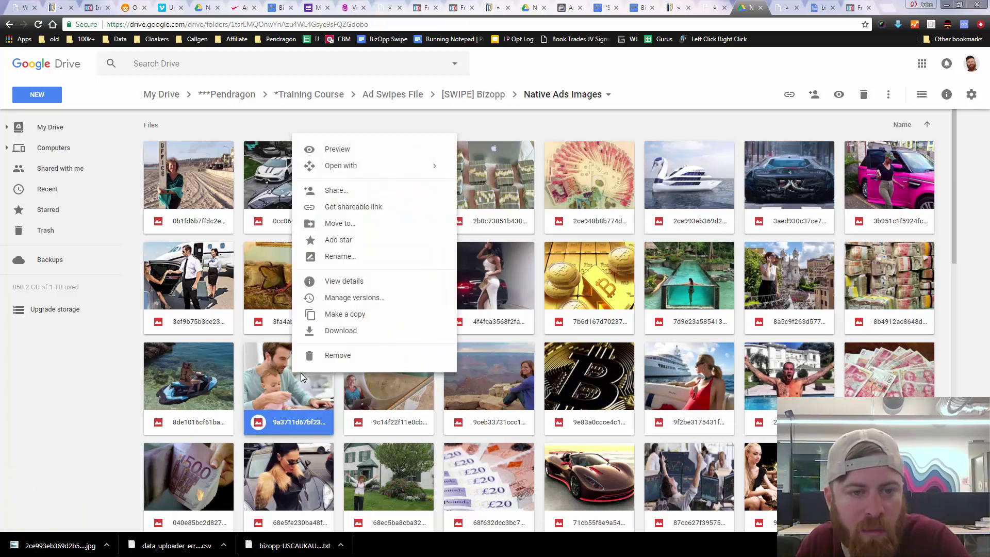
click(359, 330)
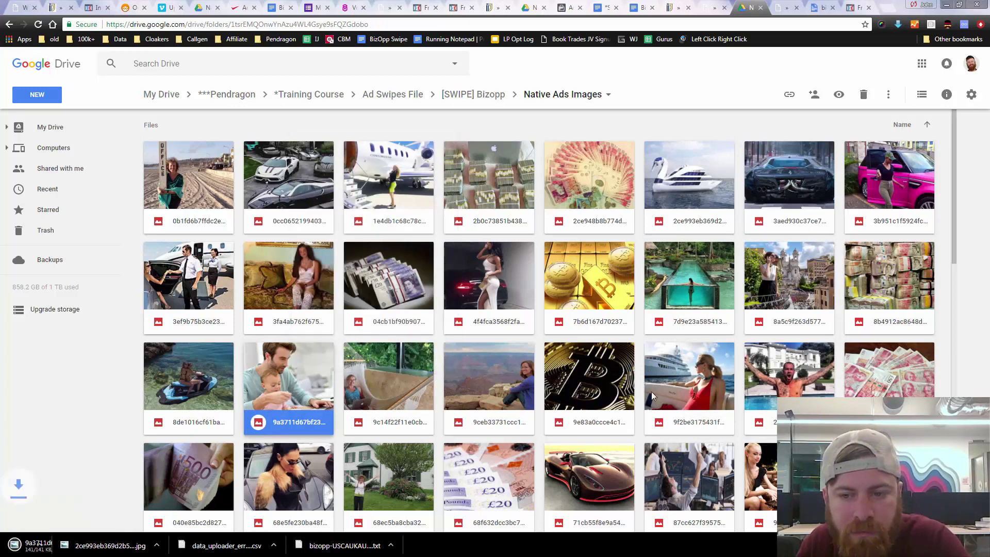
Step: Download the image of cash stacks laid out on a laptop
click(802, 385)
scroll(783, 391, down, 1)
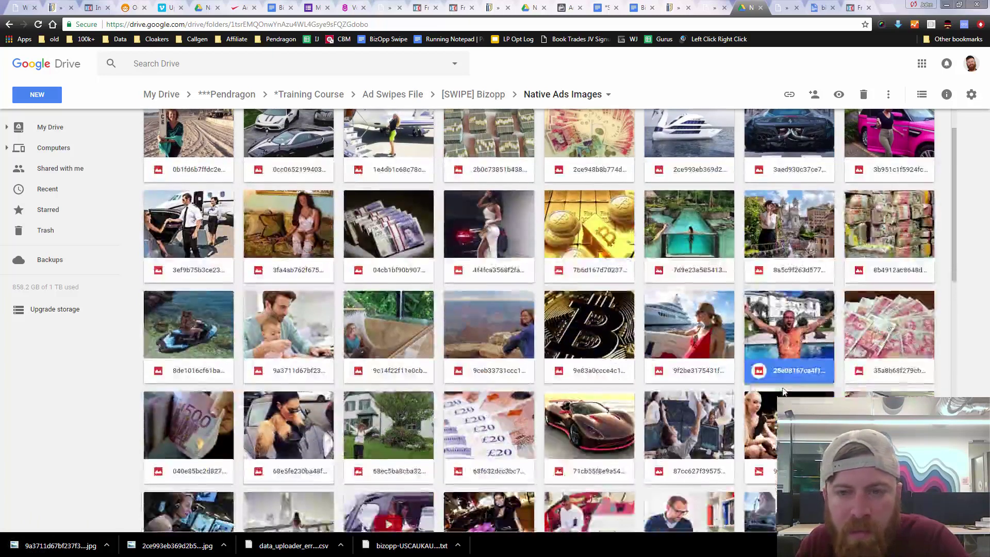
scroll(783, 392, up, 1)
click(486, 213)
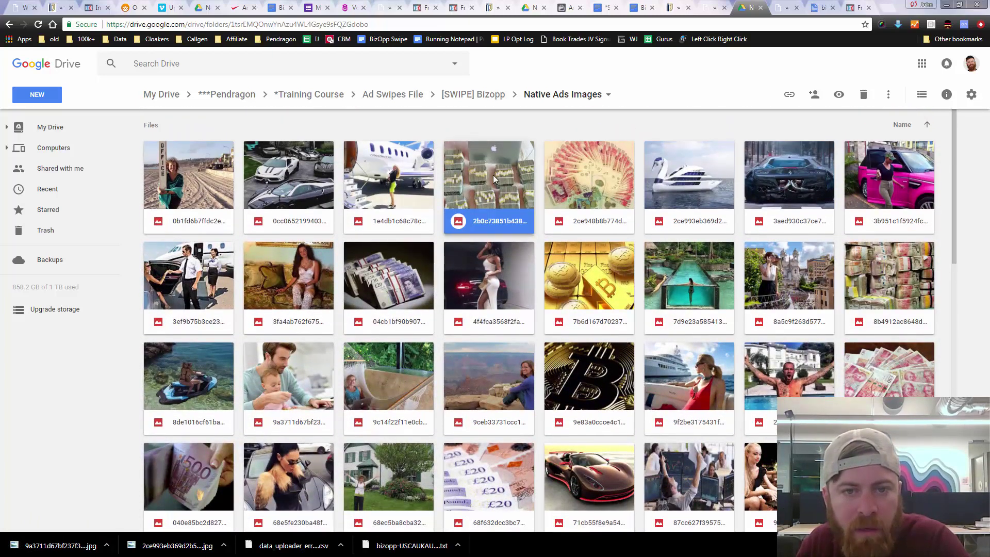
right_click(492, 177)
click(551, 367)
Step: Download the image further down the folder whose file name begins with ca86235cadc3913
scroll(621, 355, down, 6)
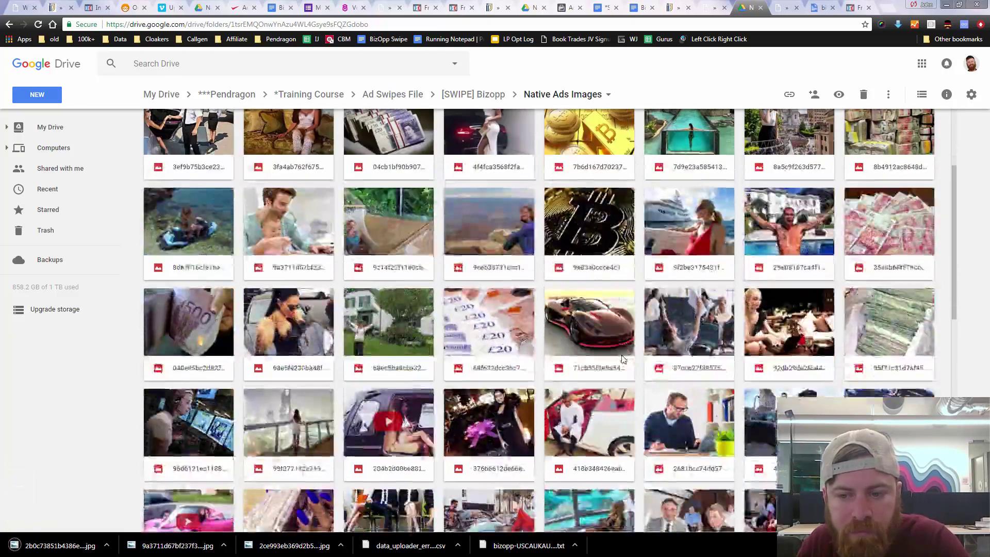
scroll(647, 358, down, 4)
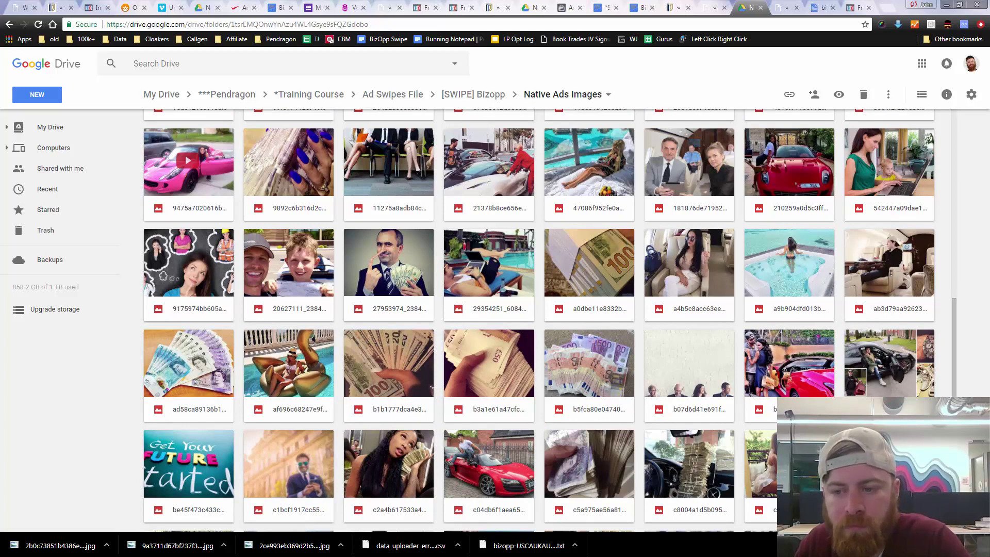
right_click(892, 460)
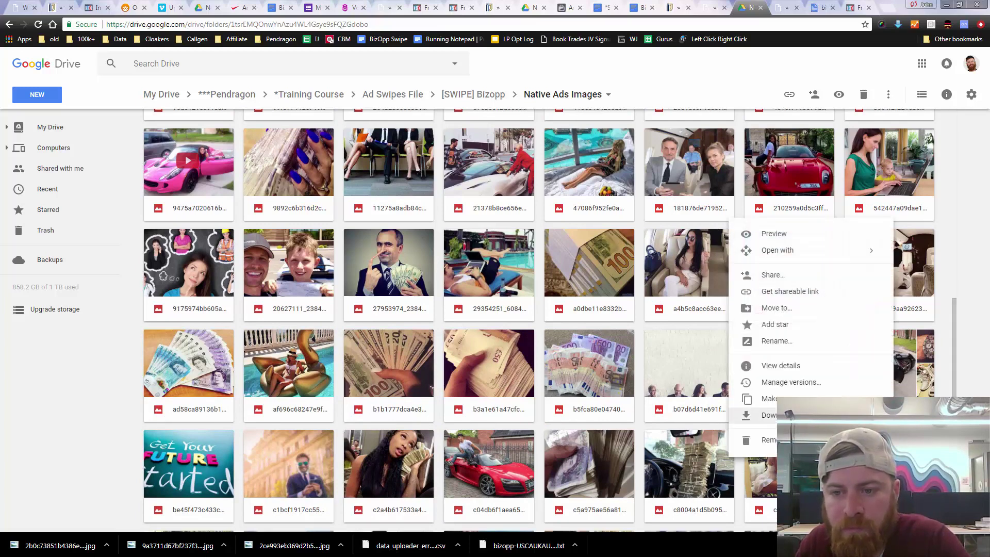
click(794, 415)
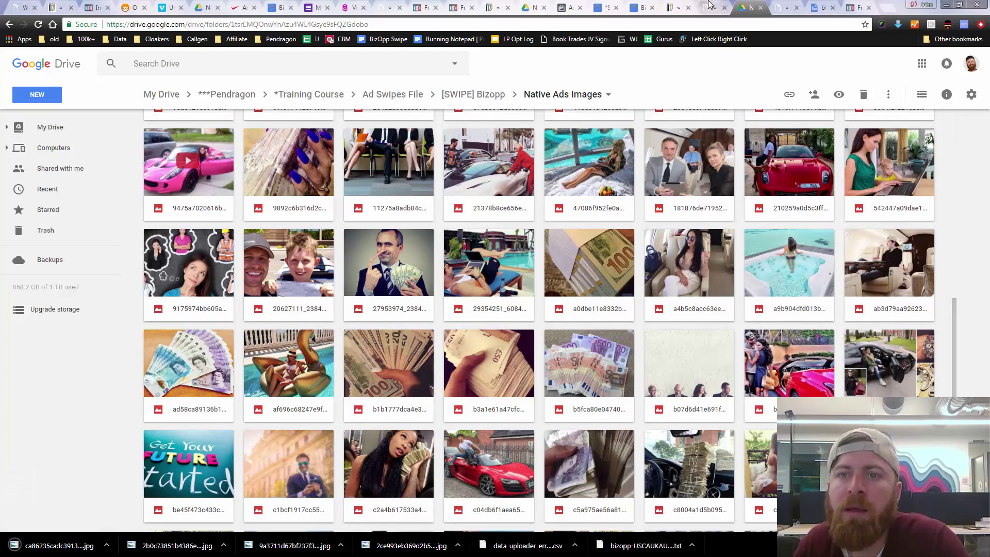
Step: Switch to Ads Manager, start an image upload for the ad, and preview candidate pictures in the Bizopp Native Ad Images folder
click(565, 6)
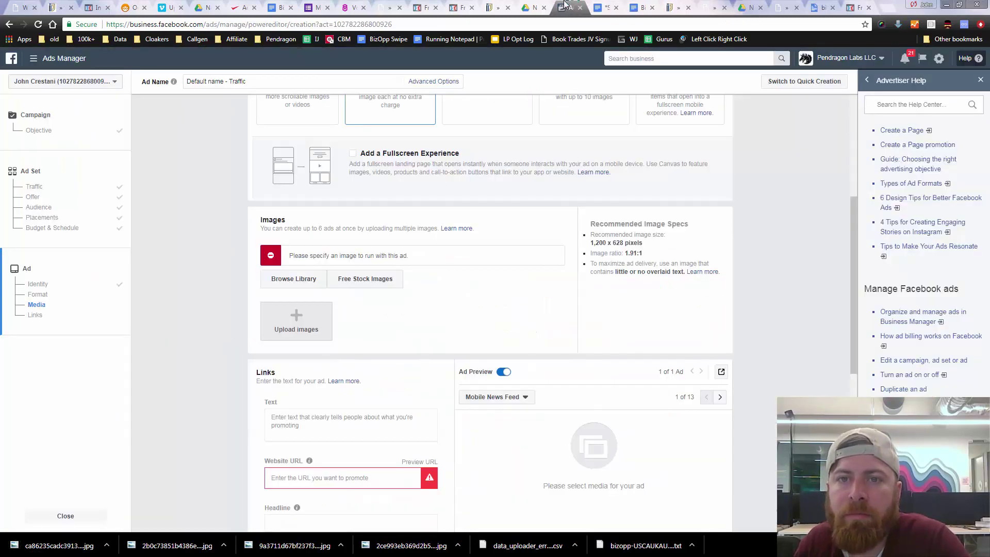
click(302, 322)
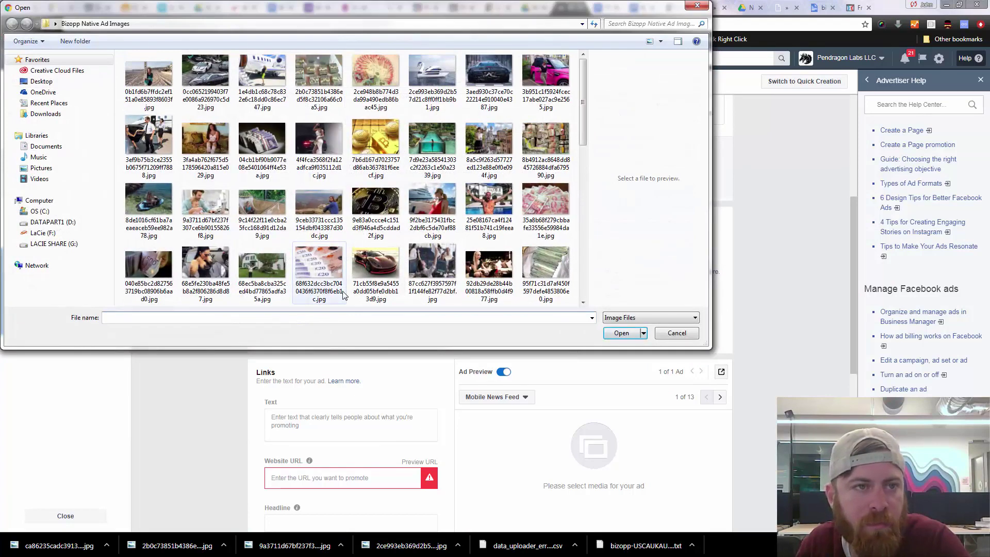
click(376, 265)
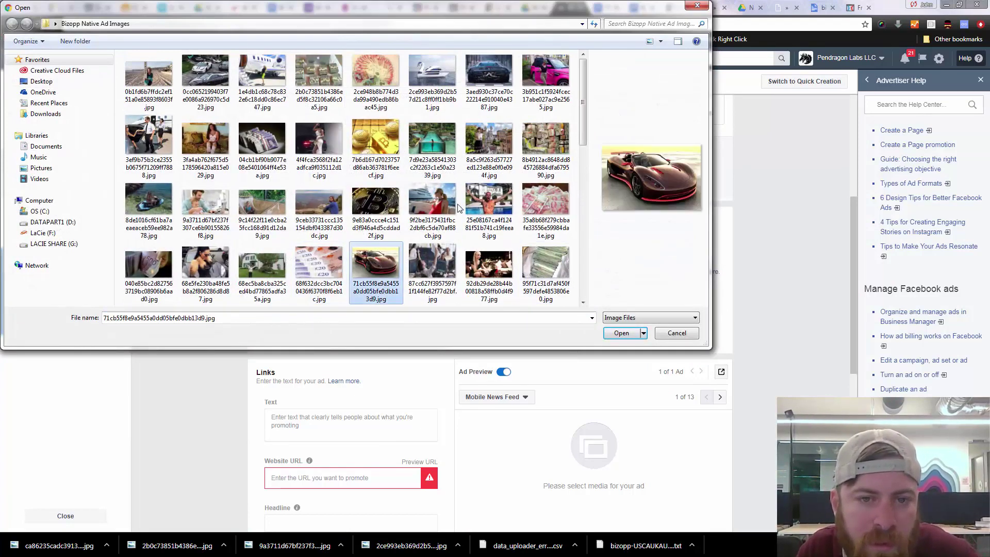
click(432, 206)
click(490, 207)
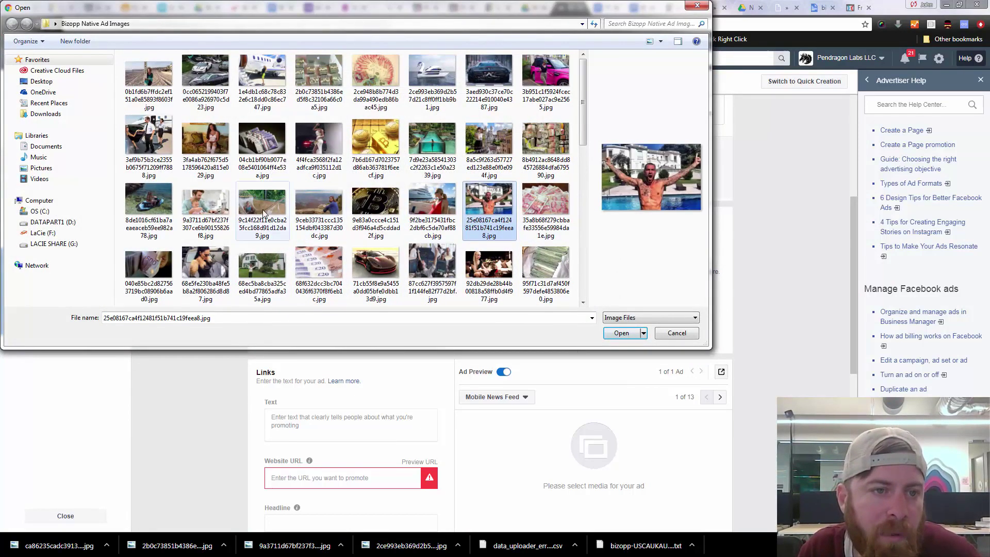
Step: Select the man-with-baby, cash stacks, swan yacht and dark sports car images together for upload, and look for further images to add
click(211, 211)
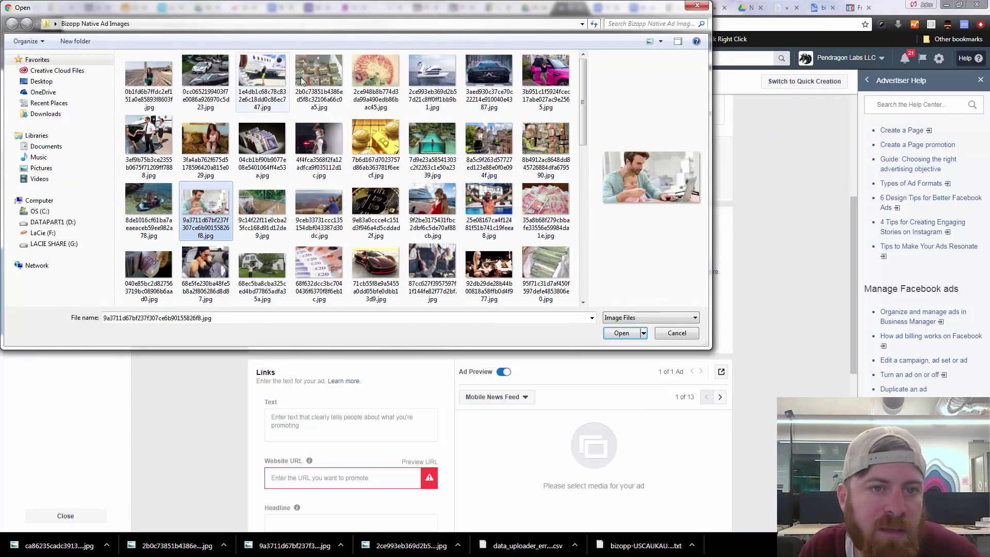
ctrl+click(332, 80)
ctrl+click(428, 75)
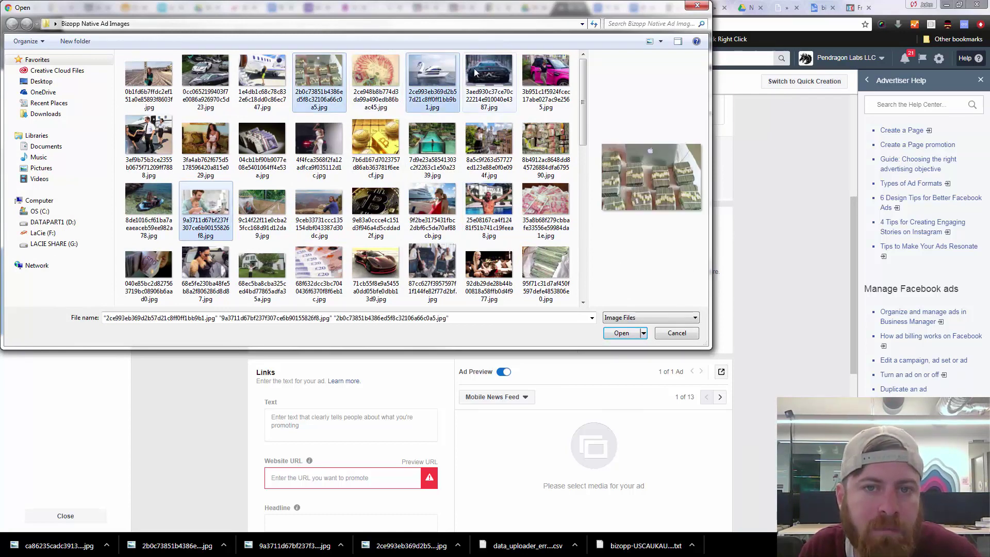
ctrl+click(487, 75)
scroll(516, 276, down, 2)
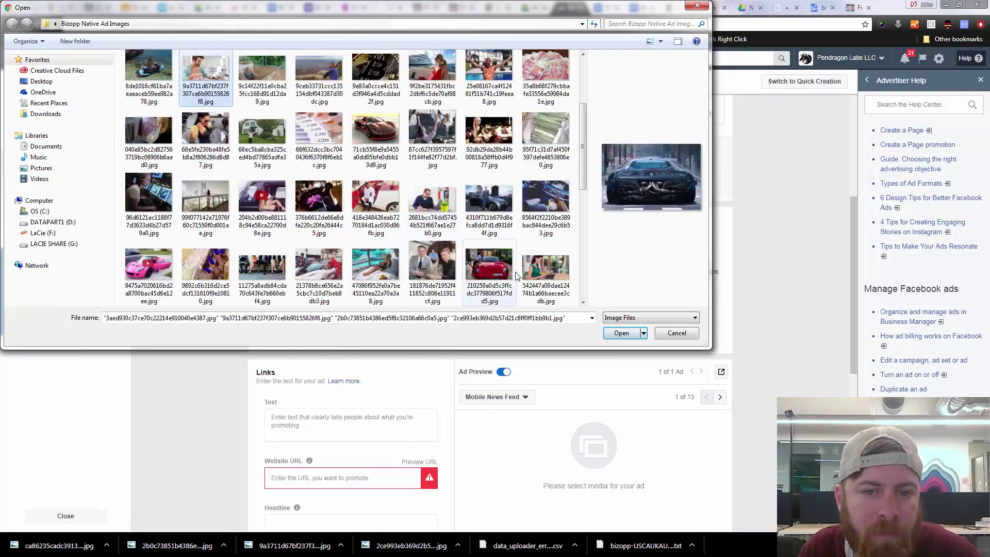
scroll(518, 276, down, 3)
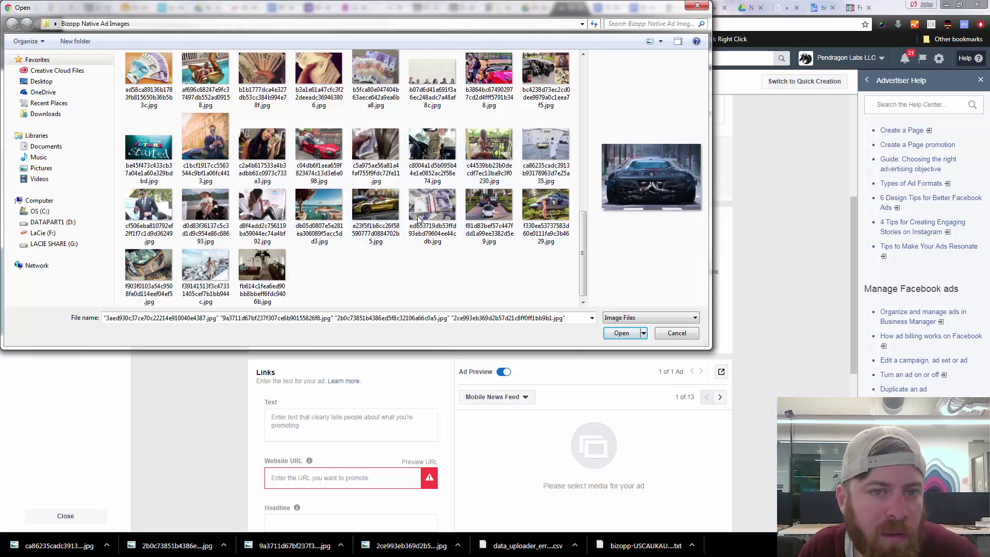
scroll(395, 226, up, 1)
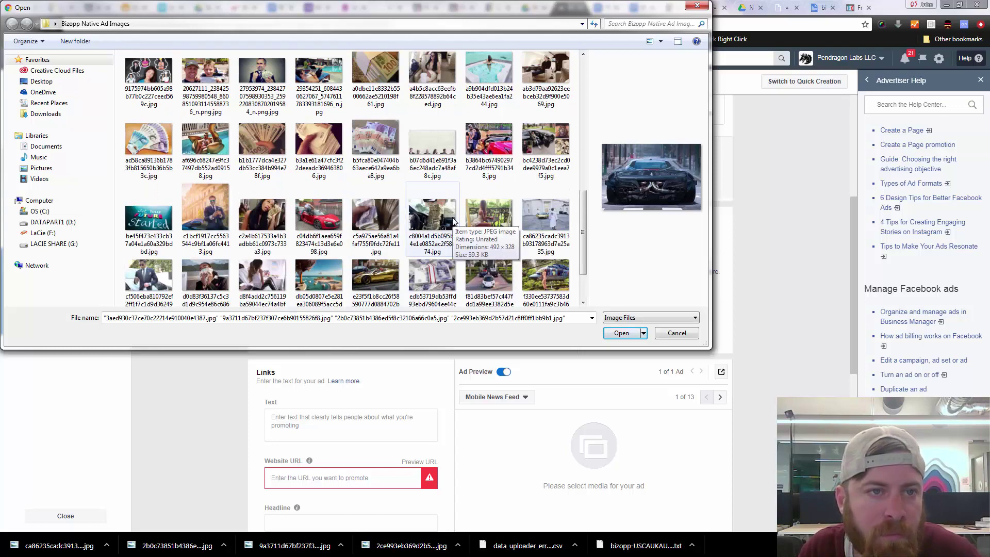
scroll(453, 220, up, 2)
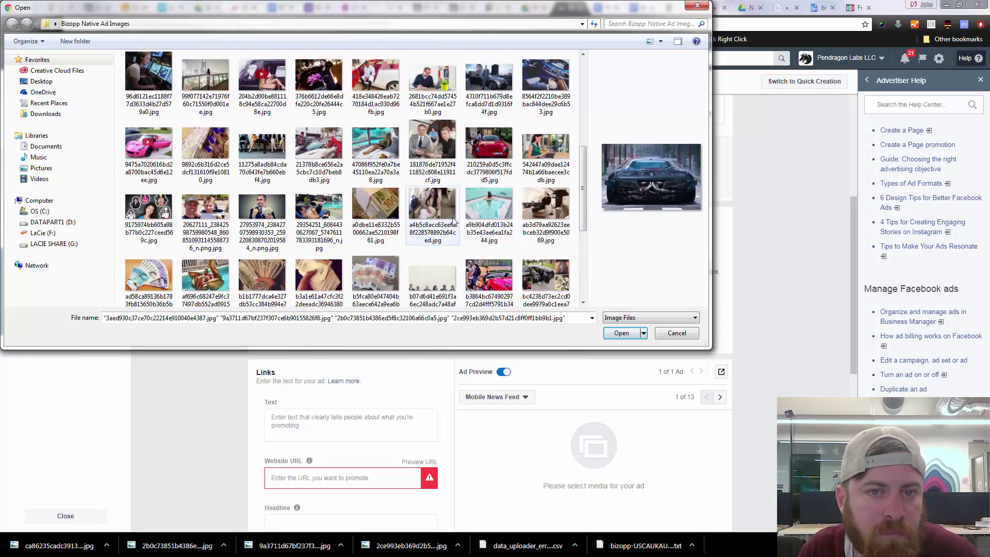
Step: Upload the four selected images from the Bizopp Native Ad Images folder to the ad
scroll(453, 221, up, 2)
scroll(453, 222, up, 2)
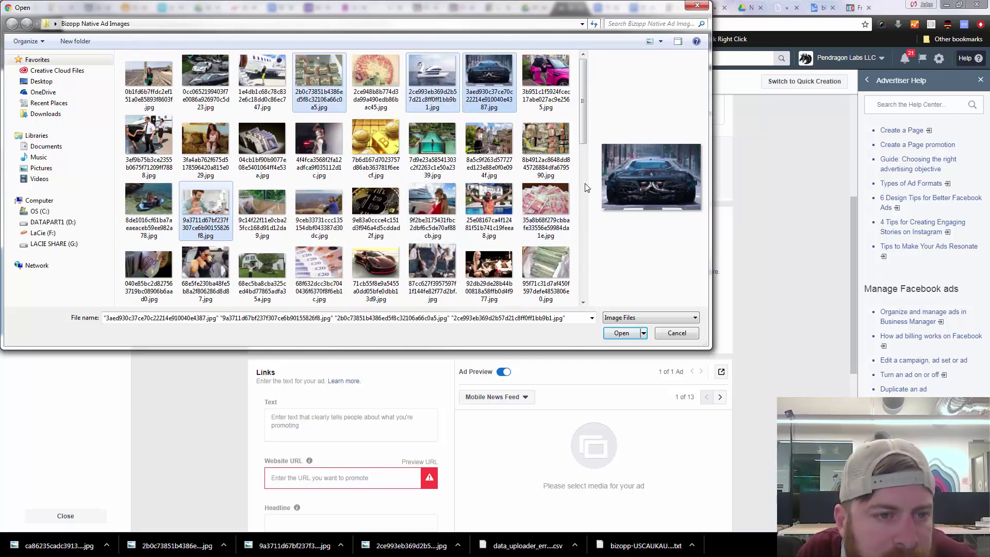
drag(582, 123, 577, 275)
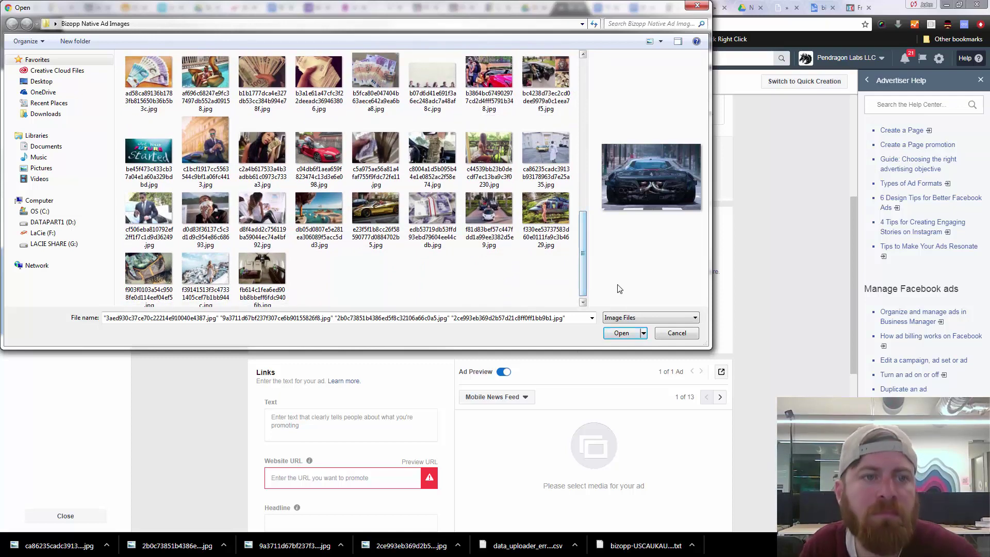
click(621, 333)
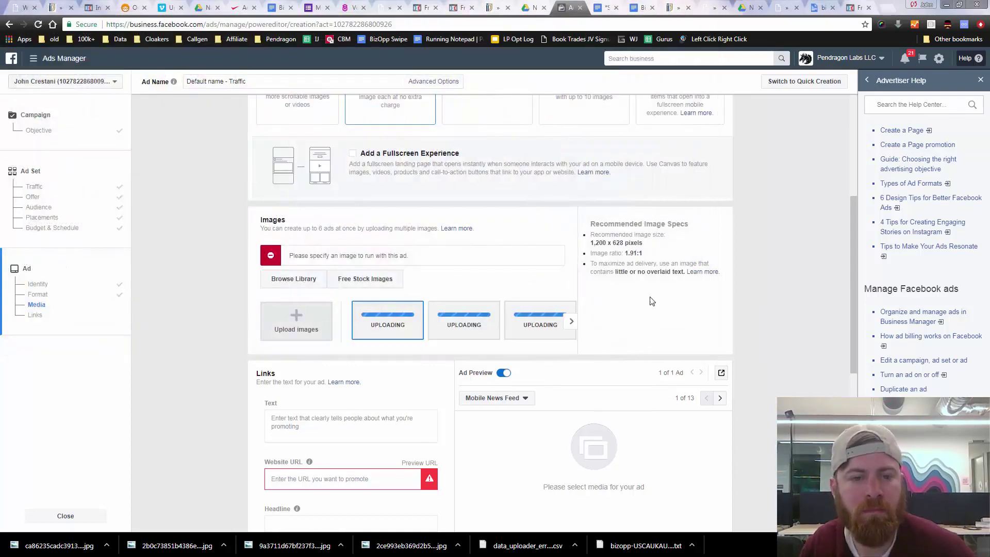
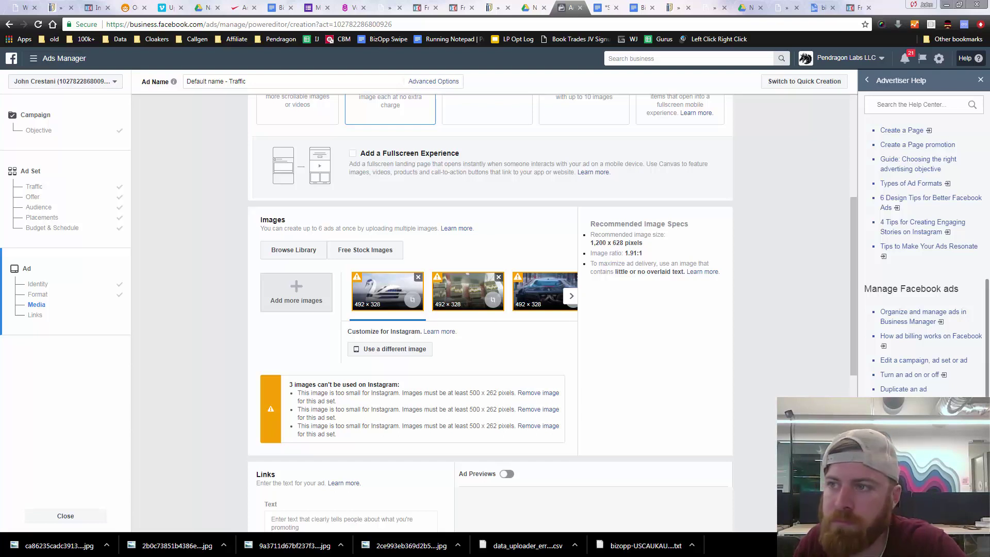
Step: Upload the downloaded image whose name starts with ca86235cadc3913 into the image library selection and confirm it for the ad
drag(52, 545, 309, 303)
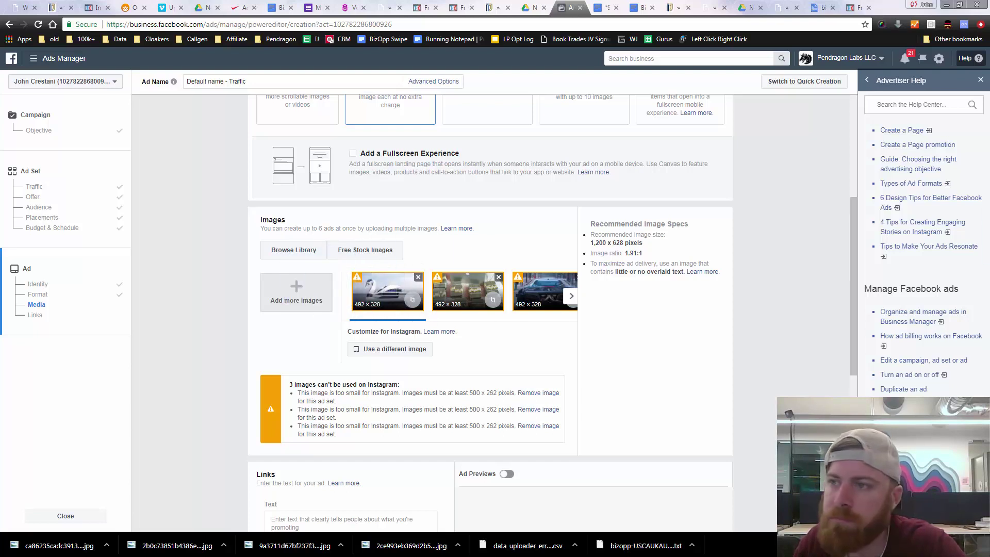
click(293, 250)
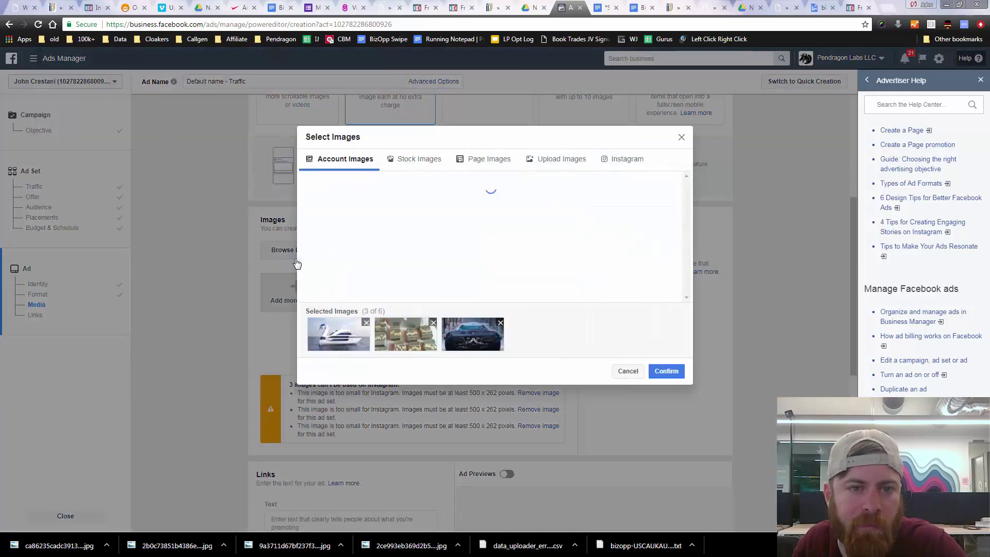
click(566, 160)
drag(825, 196, 513, 246)
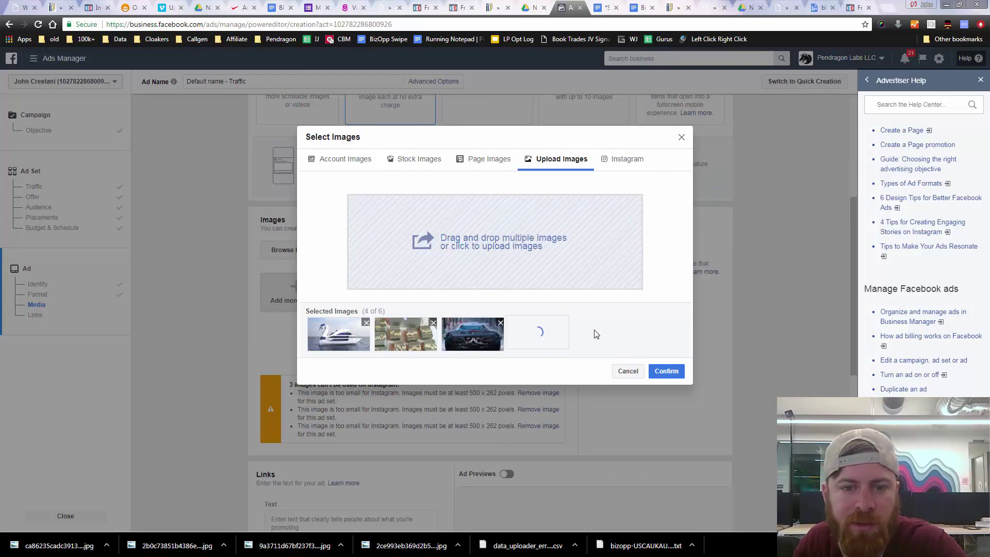
click(666, 372)
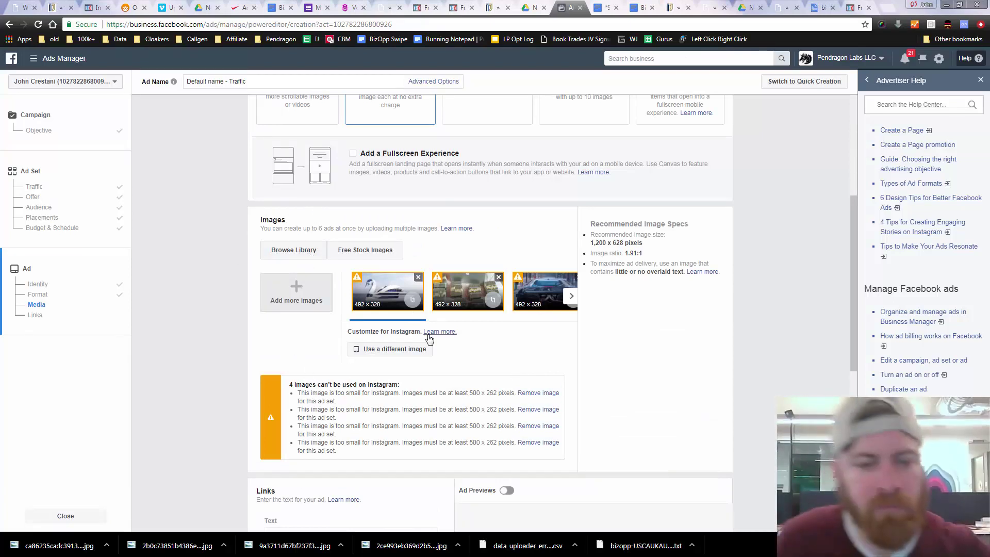
Step: Add the 1798 × 941 account image of the man with a baby to the ad and check the image strip
click(289, 255)
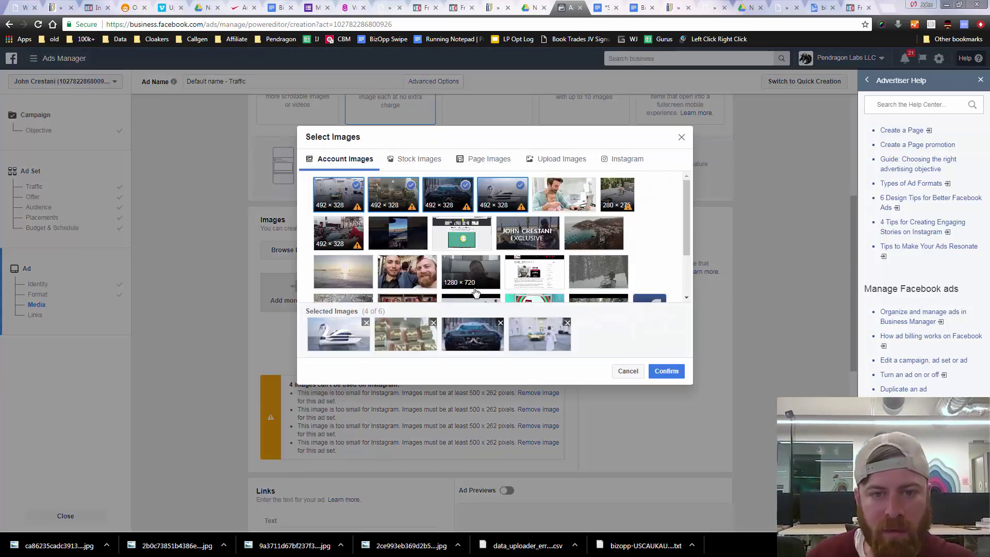
scroll(433, 273, down, 3)
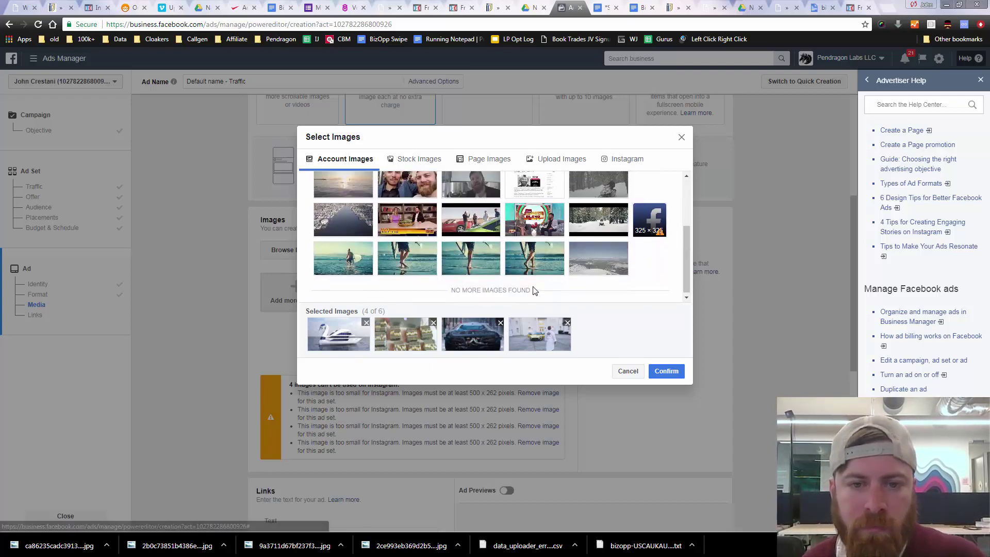
scroll(533, 268, up, 5)
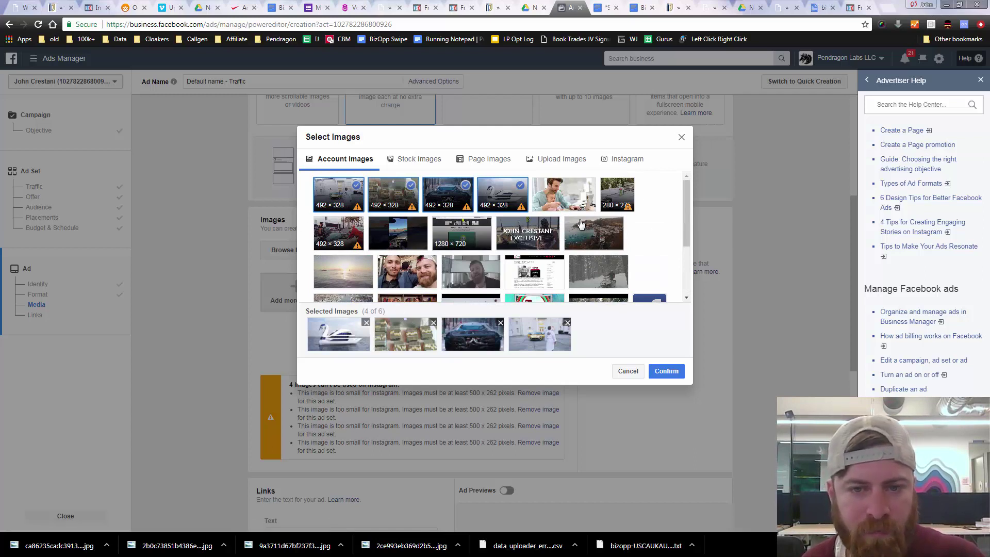
click(575, 195)
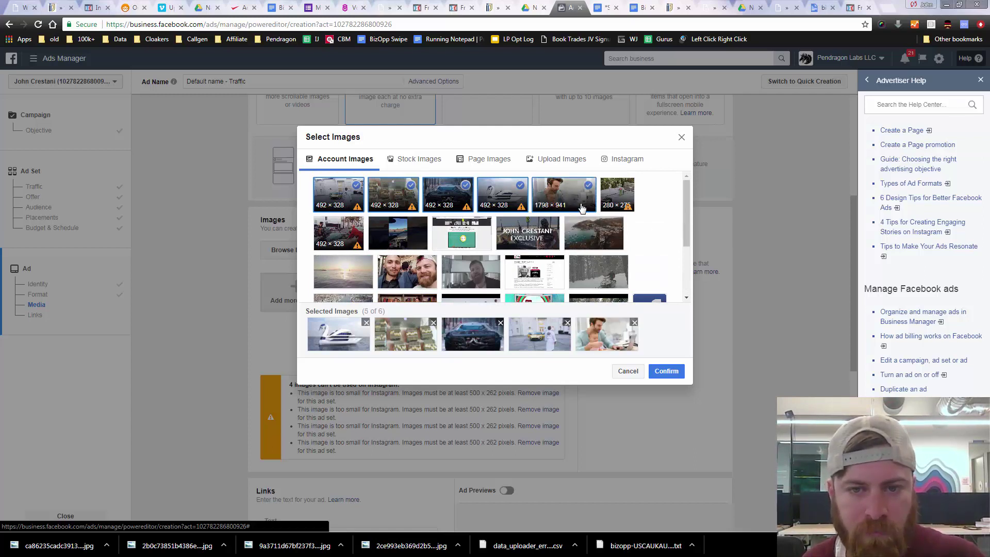
click(666, 372)
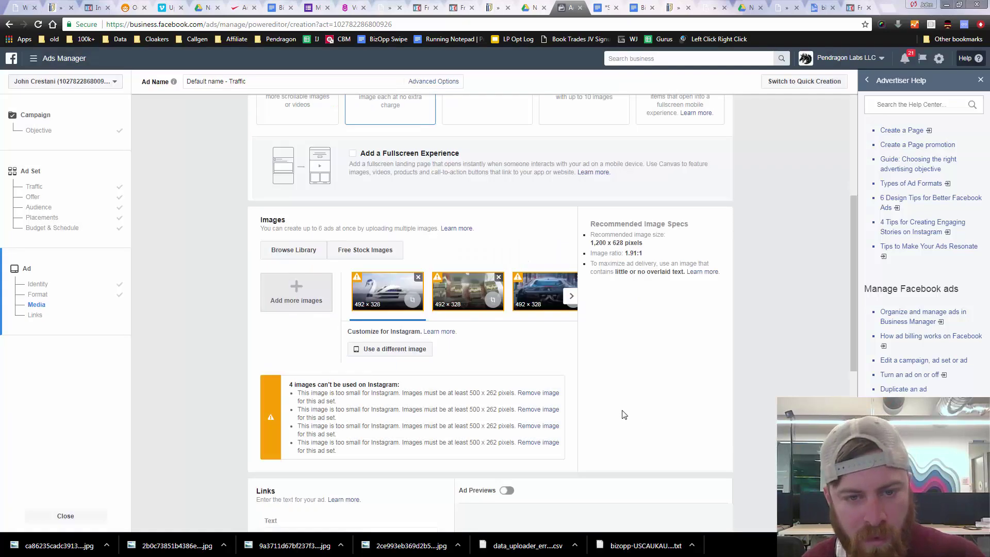
click(571, 296)
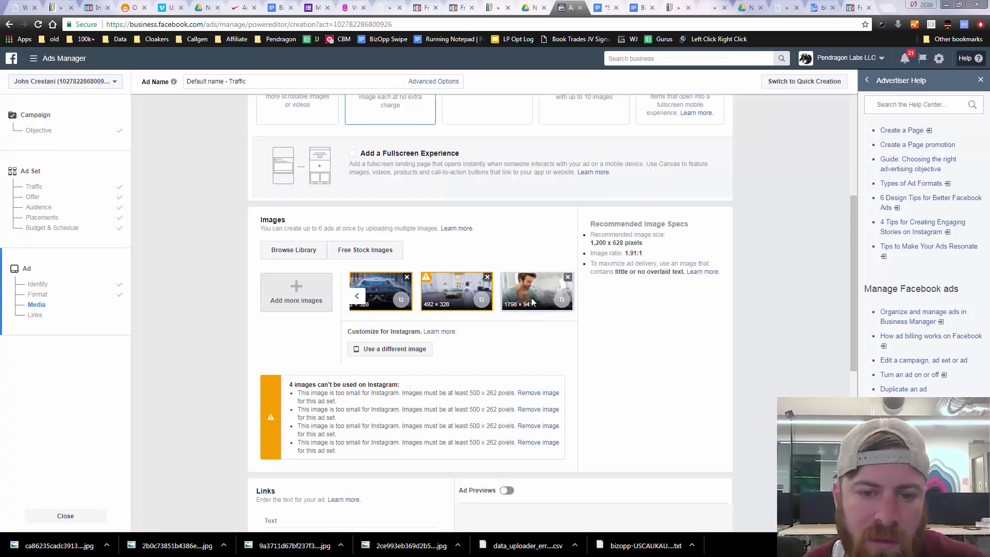
click(358, 298)
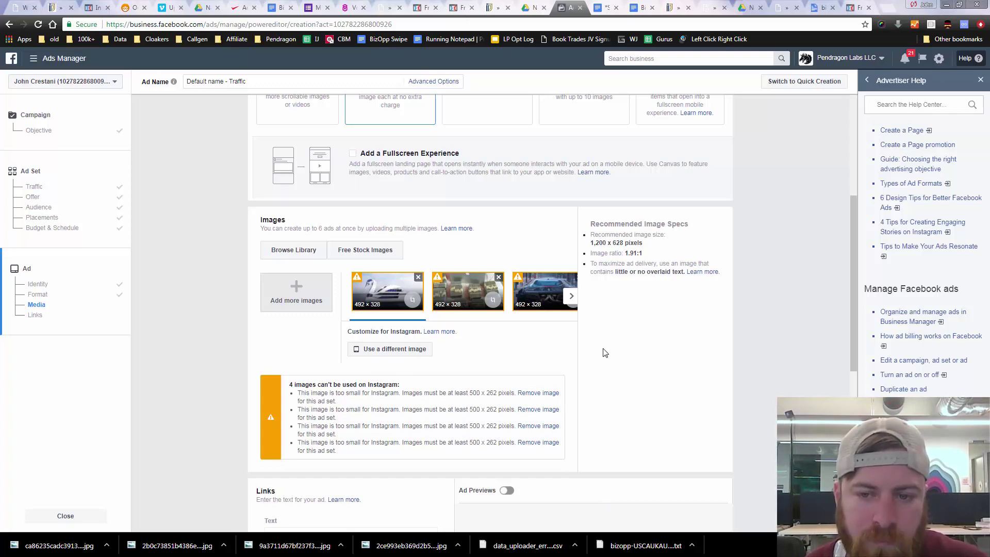
scroll(605, 352, down, 4)
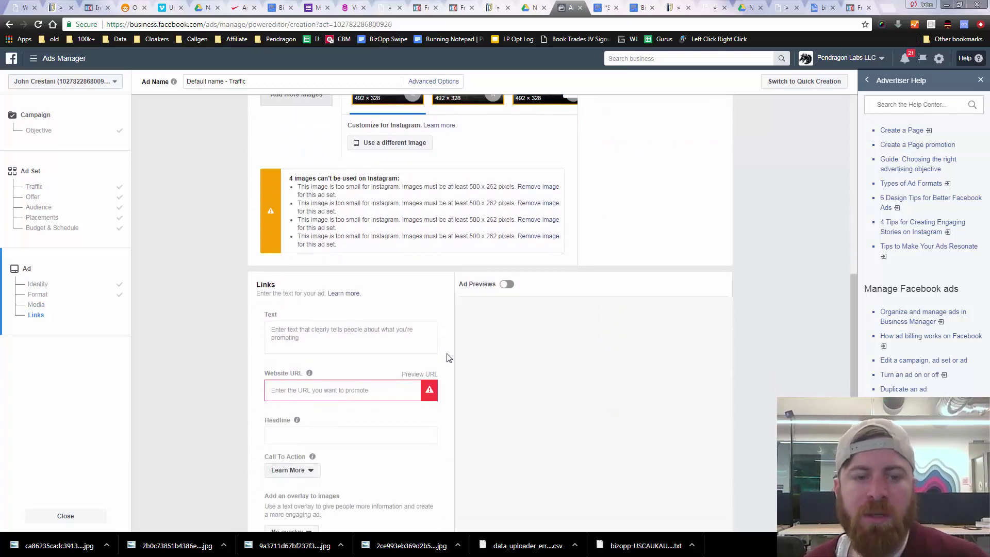
scroll(361, 356, down, 1)
click(330, 278)
scroll(333, 292, down, 1)
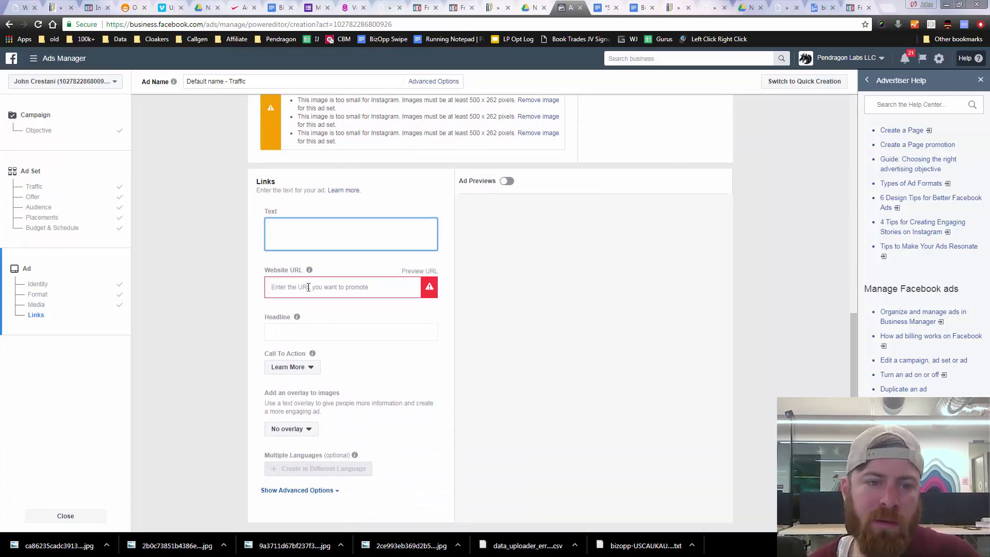
click(309, 287)
text(http://jetset.money)
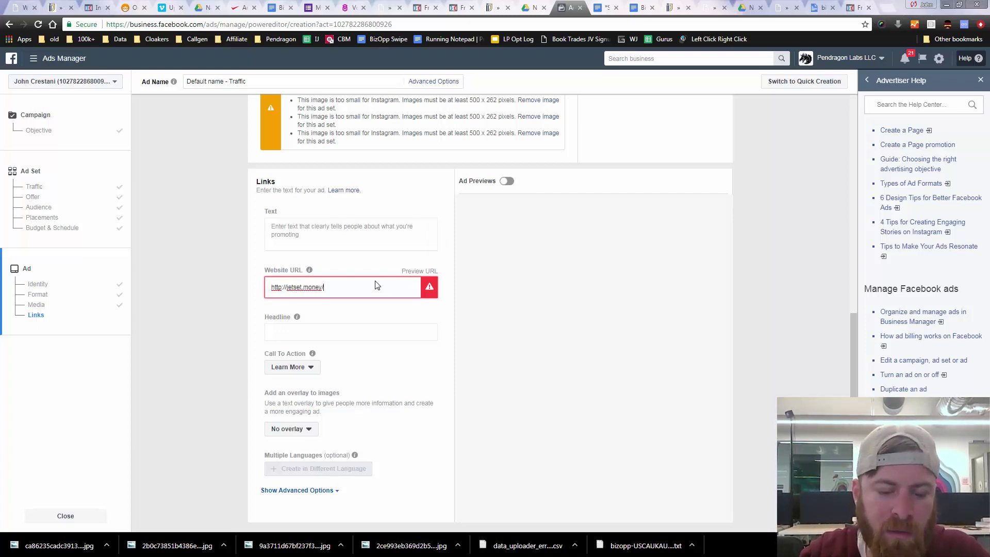
text(/)
Step: Copy the website URL, load it in a new browser tab and play the landing page video muted
key(ctrl+a)
key(ctrl+c)
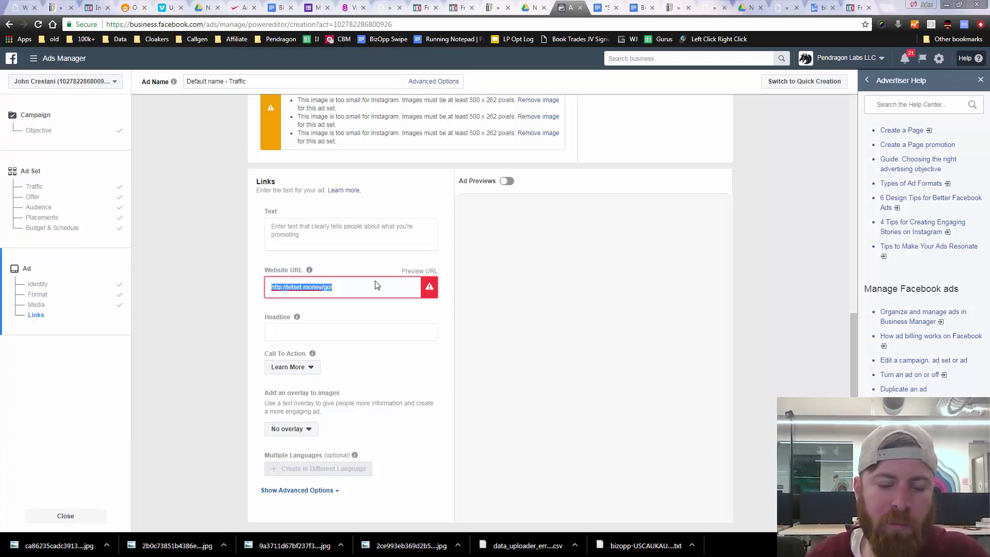
click(893, 9)
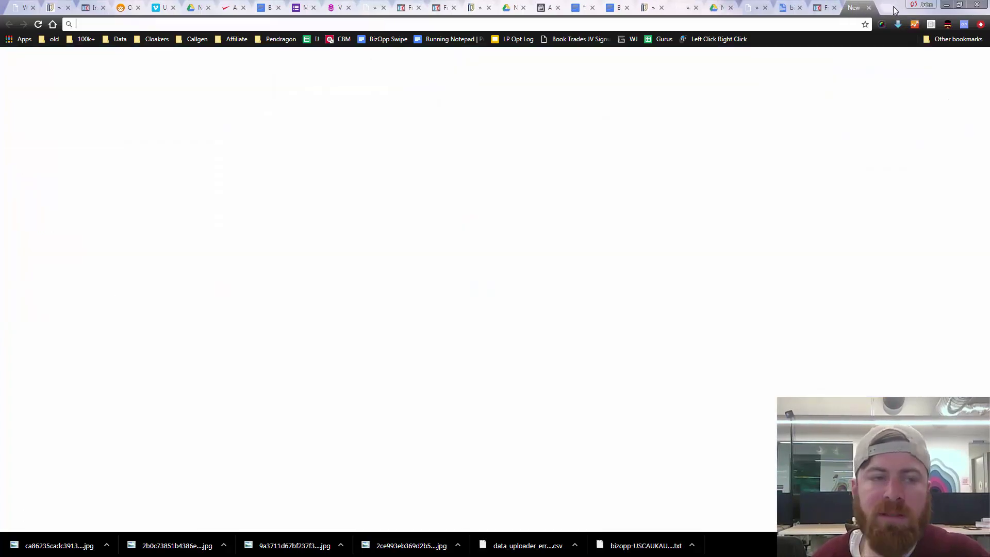
key(ctrl+v)
key(Return)
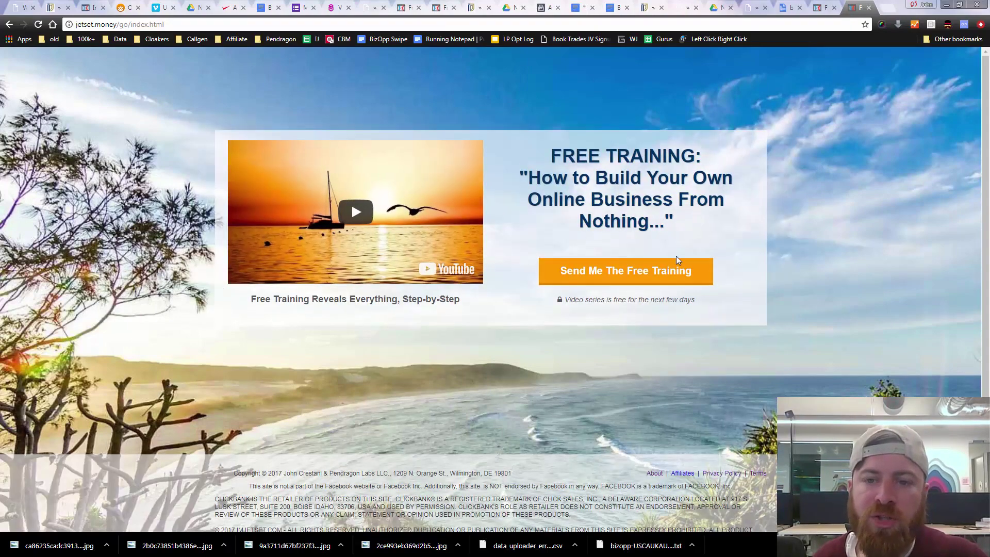
click(355, 209)
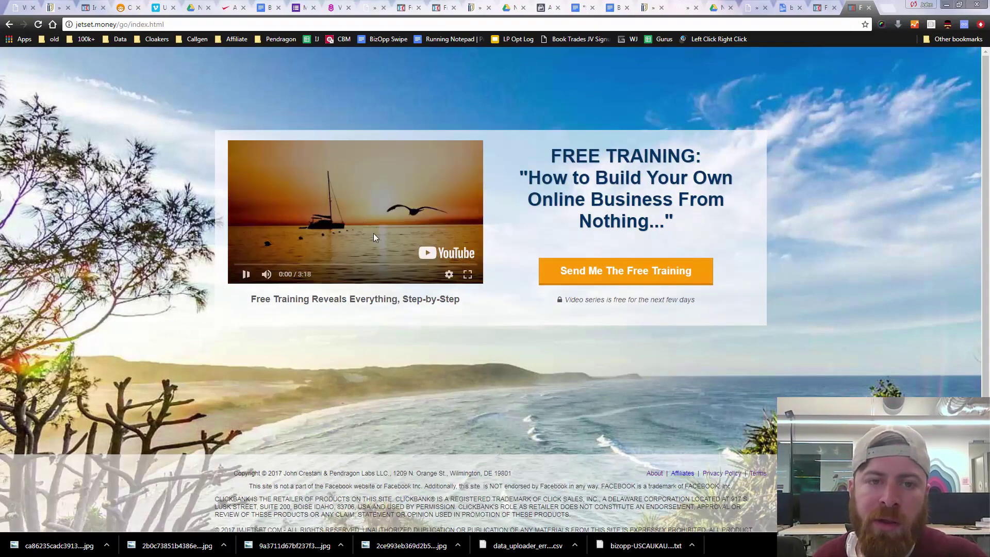
click(266, 275)
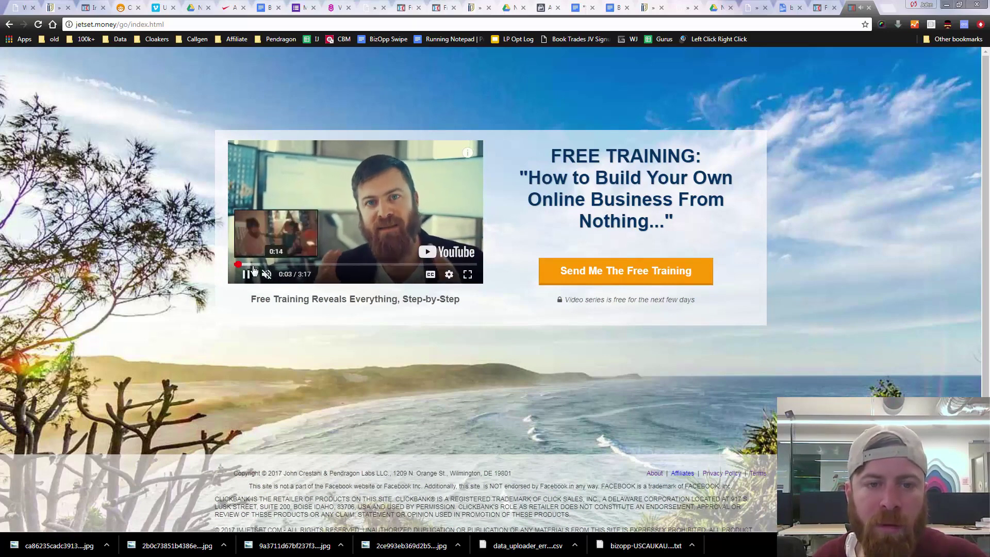
Step: Request the free training, answer the first pop-up survey questions to preview them, and close the survey
click(569, 278)
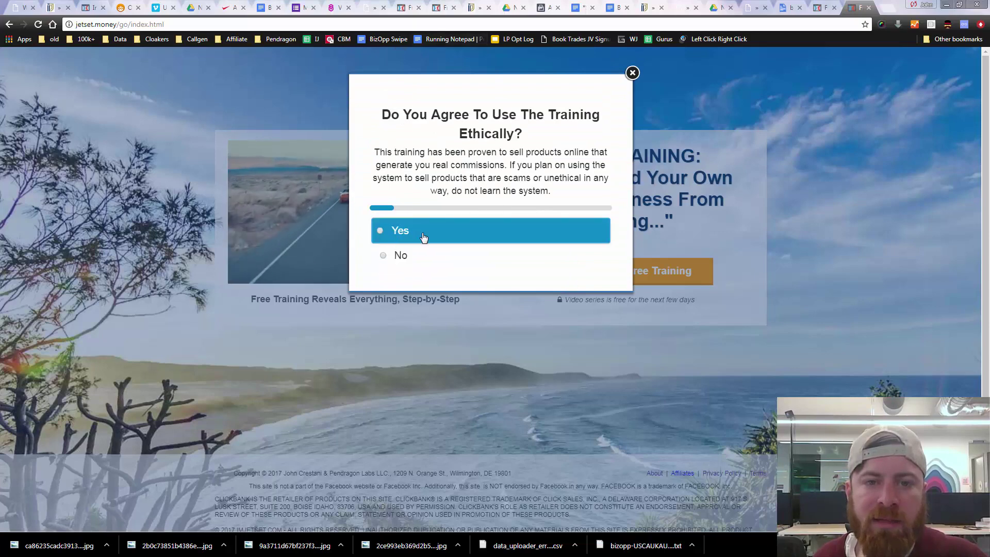
click(422, 237)
click(448, 242)
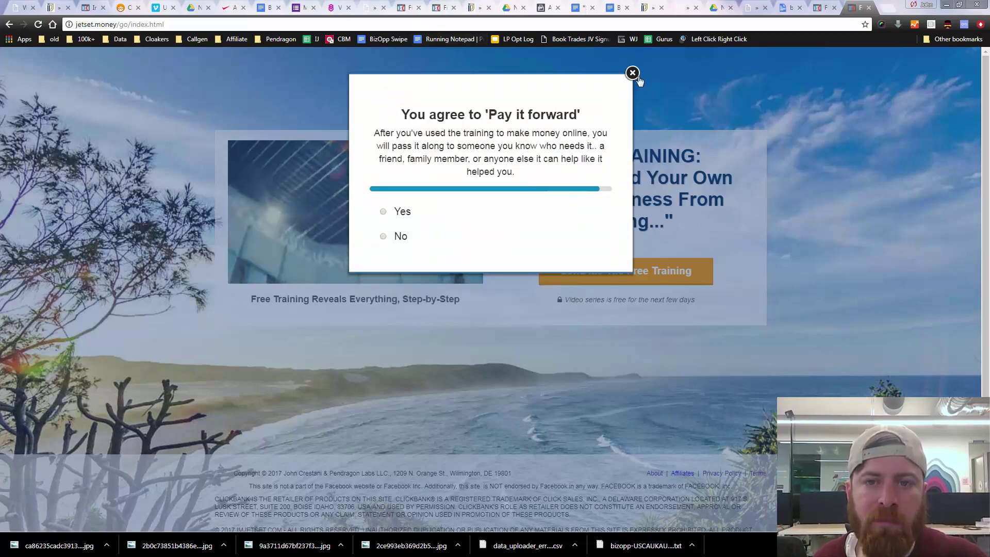
click(634, 75)
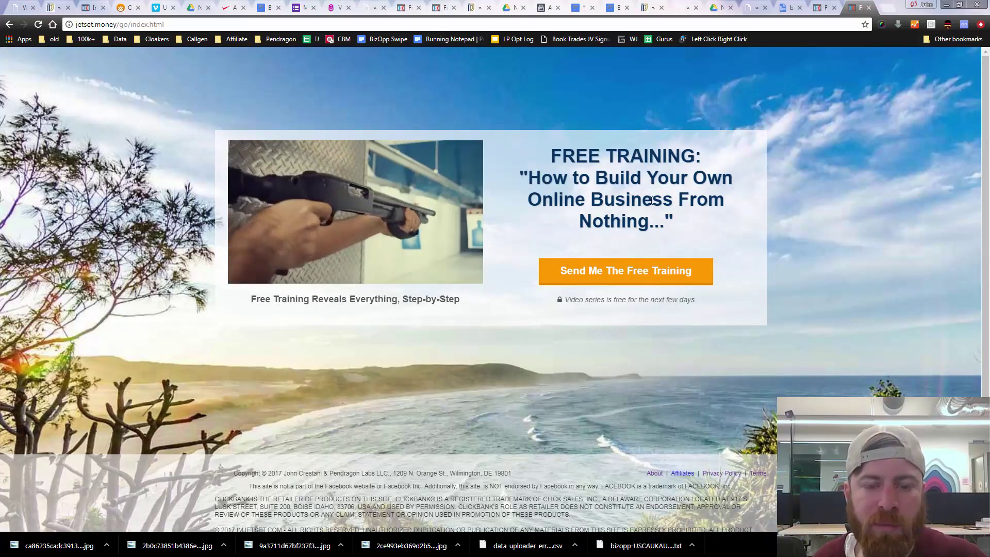
Step: Examine the landing page's video and footer disclaimers, and close its tab to return to the ad setup
click(360, 220)
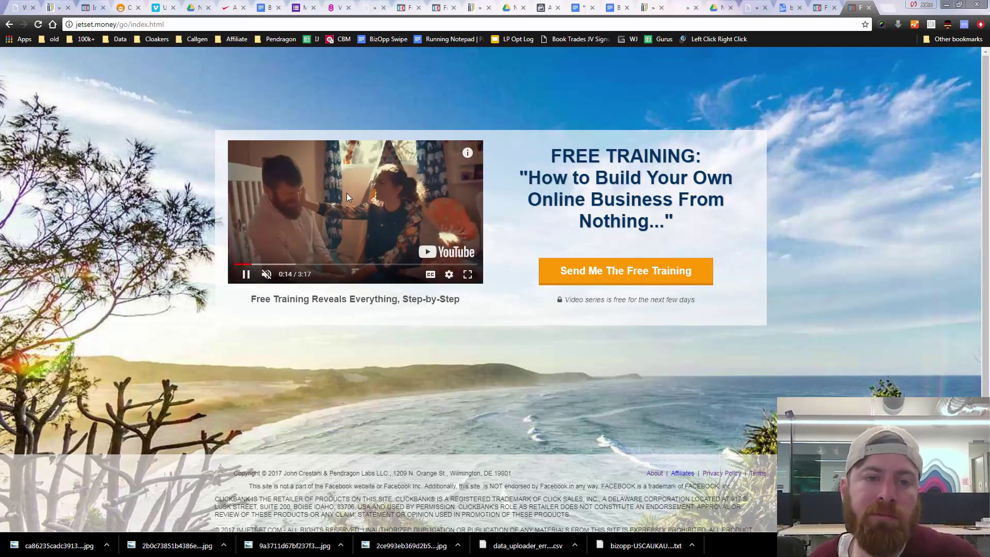
scroll(350, 202, down, 2)
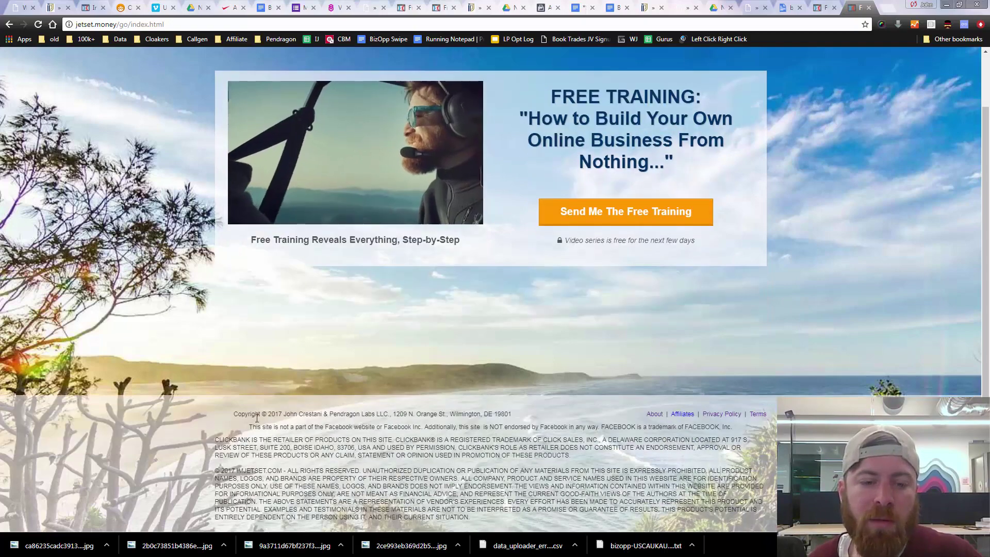
drag(257, 418, 470, 519)
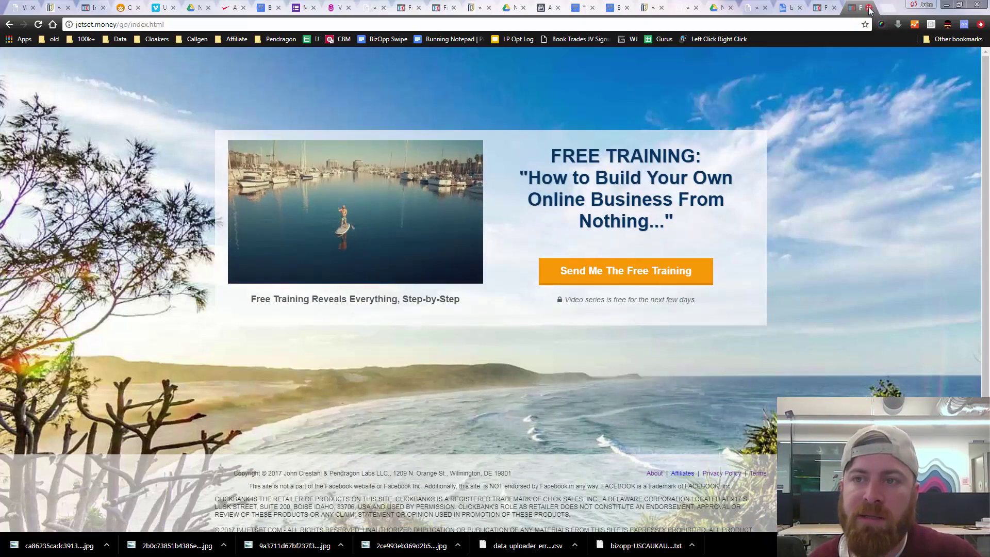
click(868, 7)
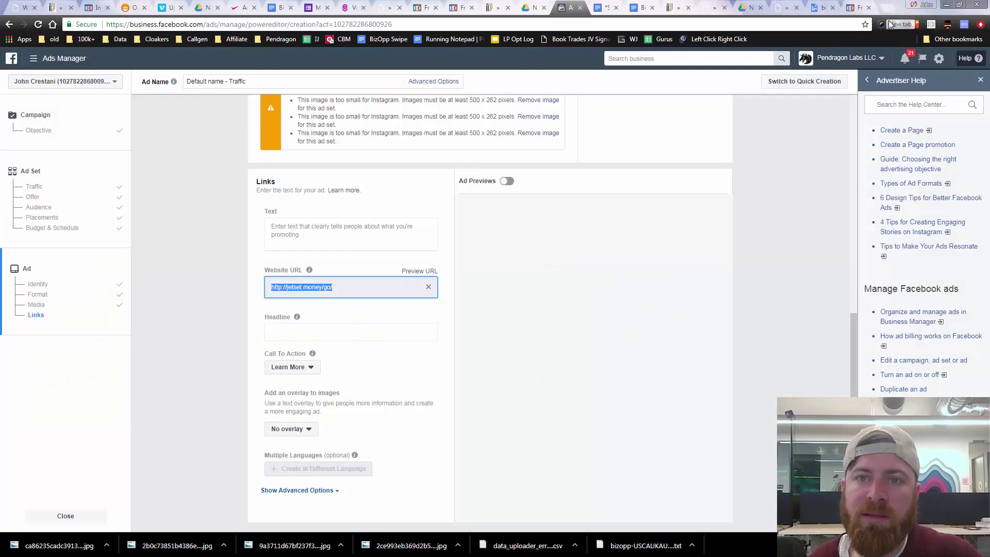
Step: Switch to the Super Affiliate System members site, open Presell Pages and examine the list of clonable presell pages
click(673, 7)
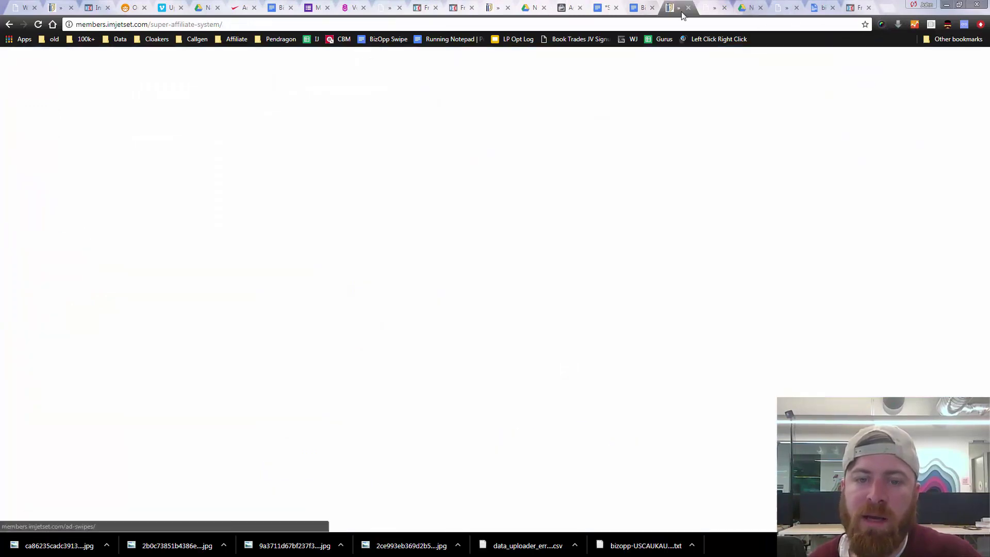
scroll(685, 272, up, 3)
scroll(650, 308, down, 2)
scroll(649, 308, down, 3)
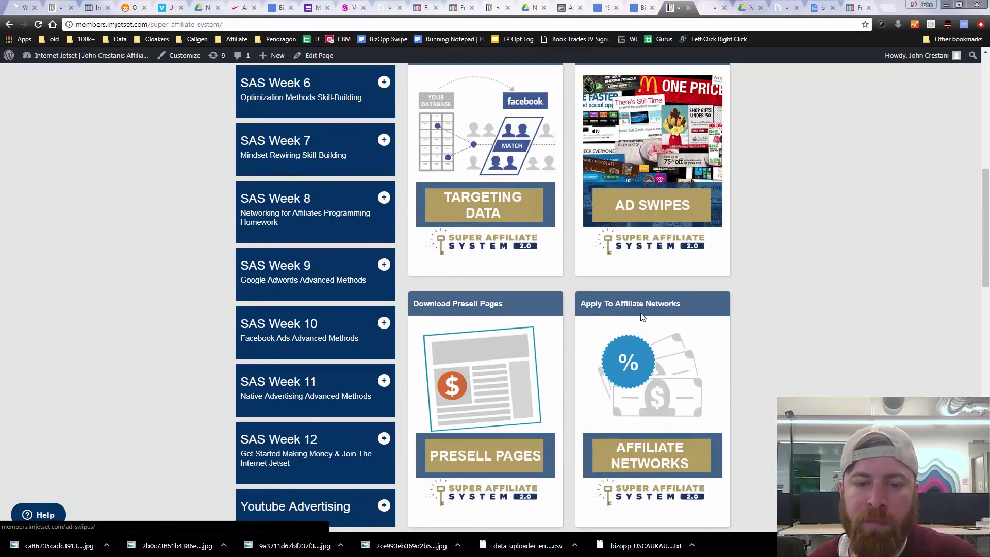
click(517, 456)
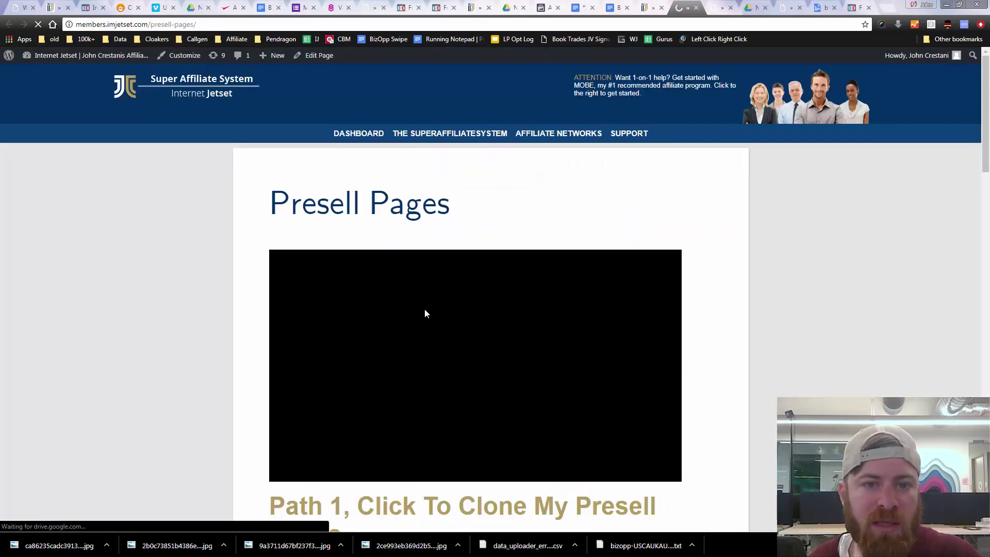
scroll(440, 324, down, 5)
scroll(440, 317, down, 3)
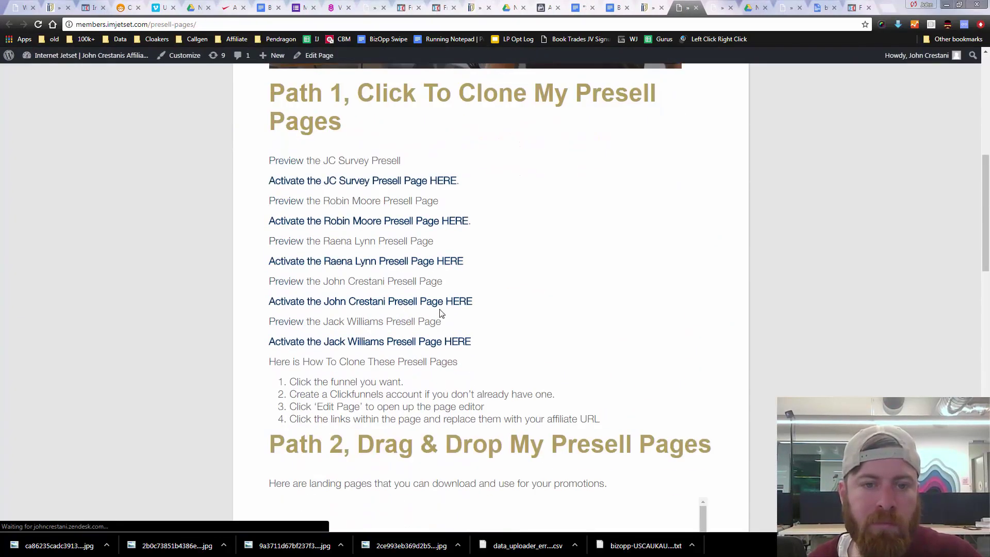
scroll(430, 273, up, 1)
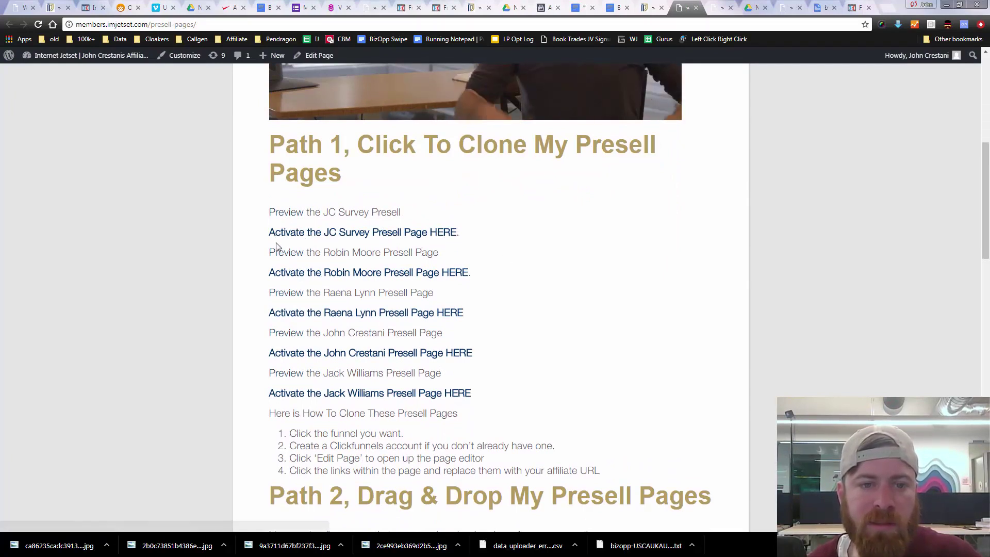
Step: Examine the presell page activation links under Path 1 and the downloadable landing page folders under Path 2
drag(267, 232, 199, 235)
click(498, 238)
click(203, 236)
scroll(334, 294, down, 7)
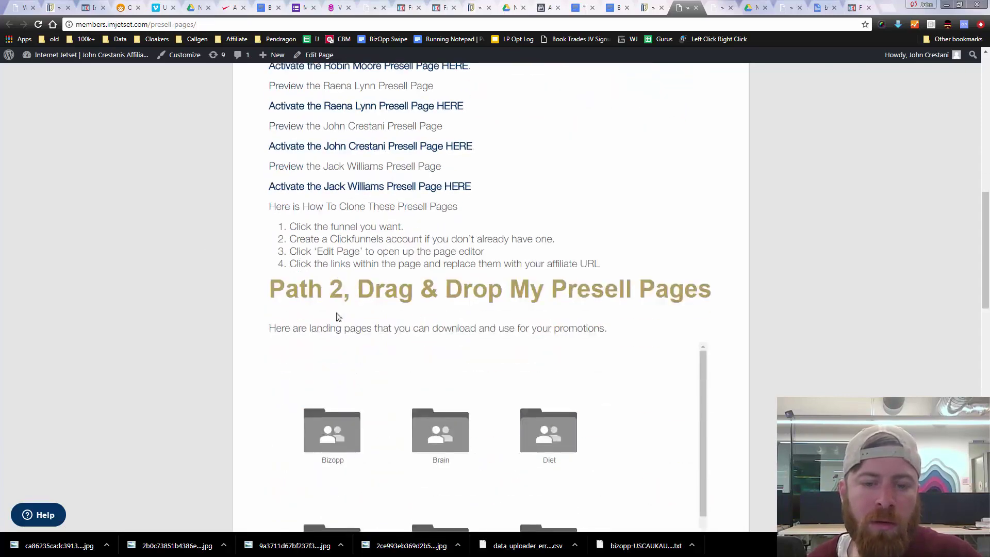
mouse_move(705, 227)
mouse_down()
mouse_move(701, 320)
mouse_move(706, 228)
mouse_up()
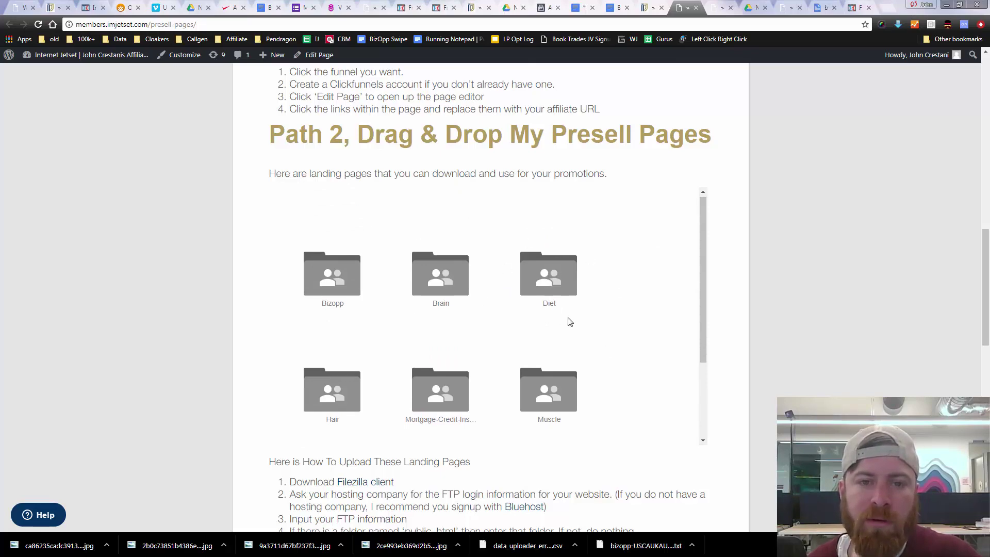
scroll(613, 338, up, 1)
scroll(641, 188, up, 4)
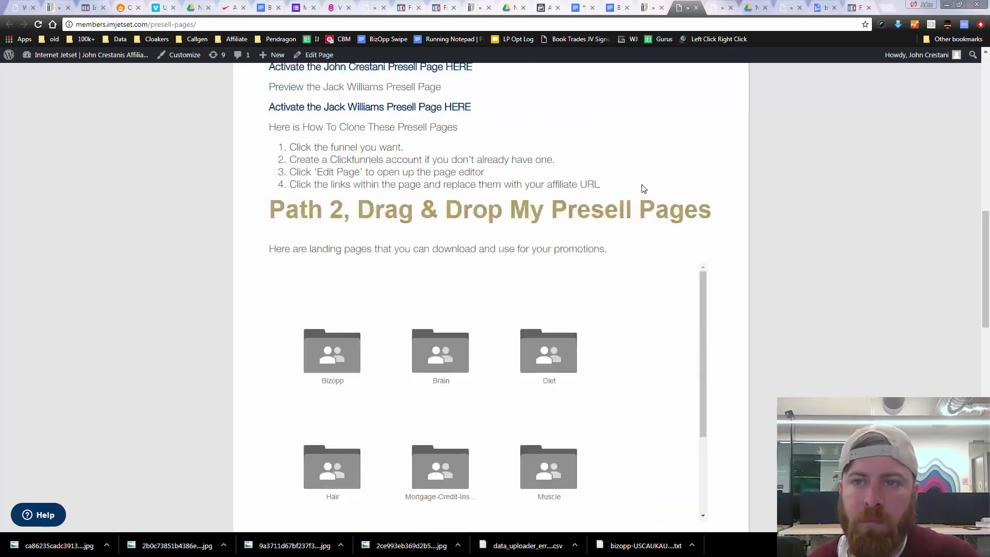
Step: Return to the Facebook ad setup in Ads Manager and place the cursor in the ad's empty Headline field
click(858, 8)
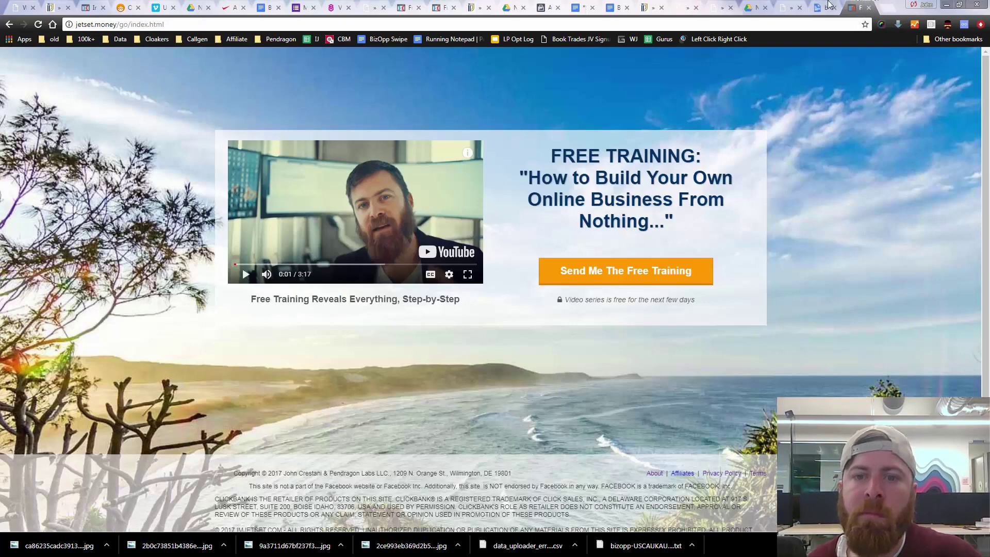
click(551, 6)
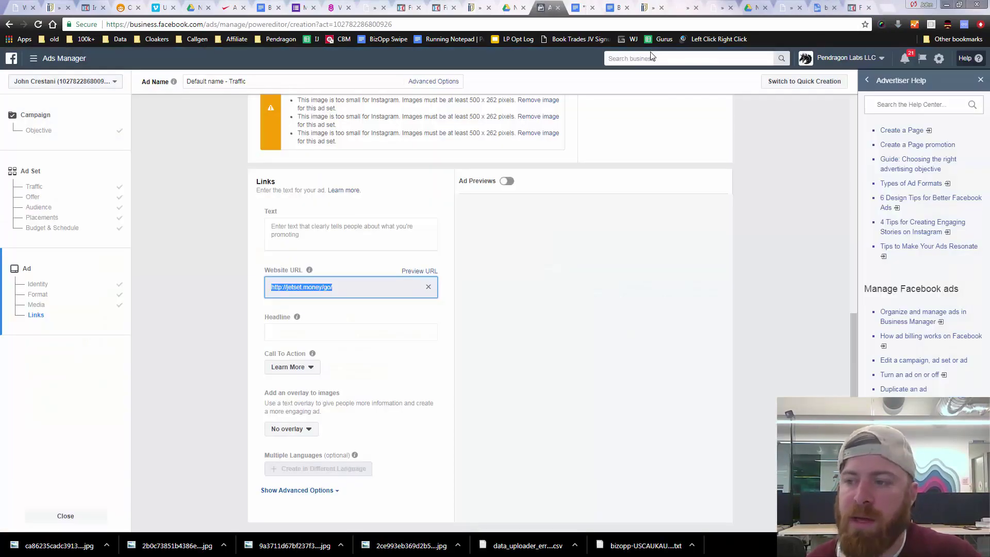
click(348, 287)
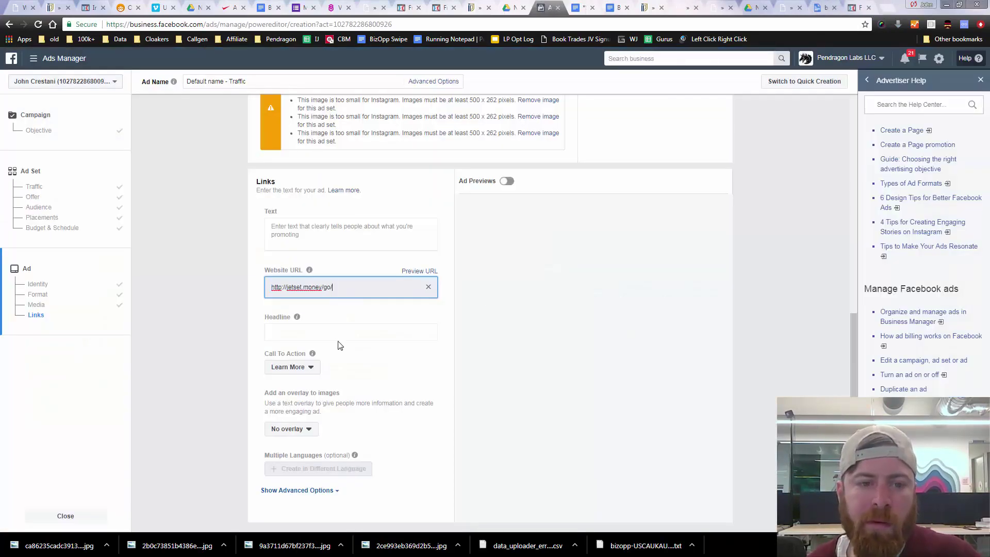
click(336, 332)
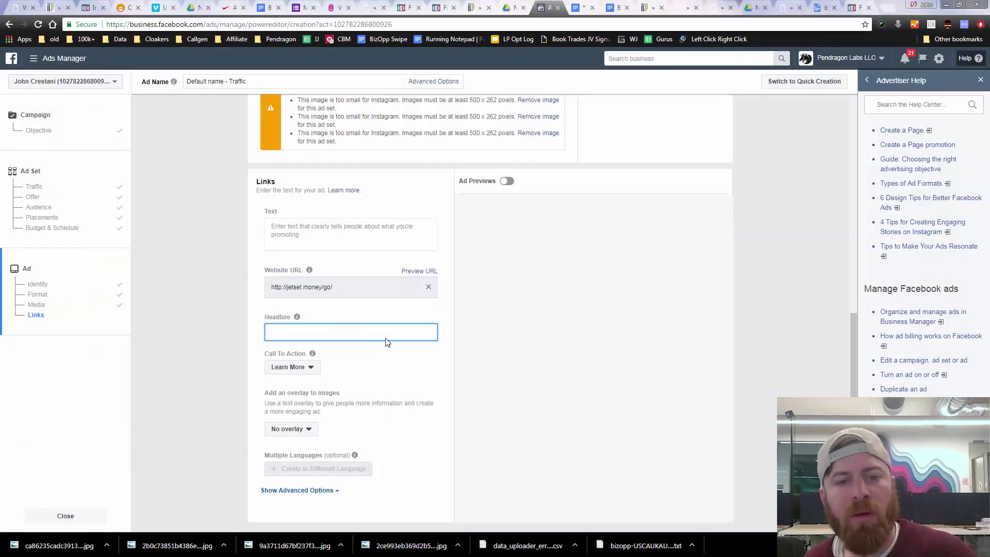
Step: Switch to the Super Affiliate System members site, open Ad Swipes and find the downloadable swipe folders sorted by niche
click(651, 8)
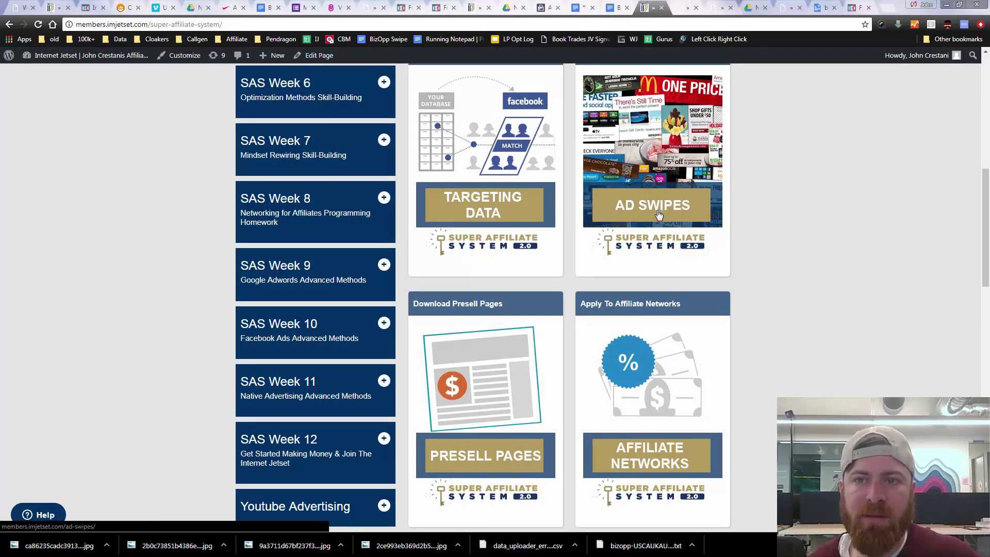
click(681, 7)
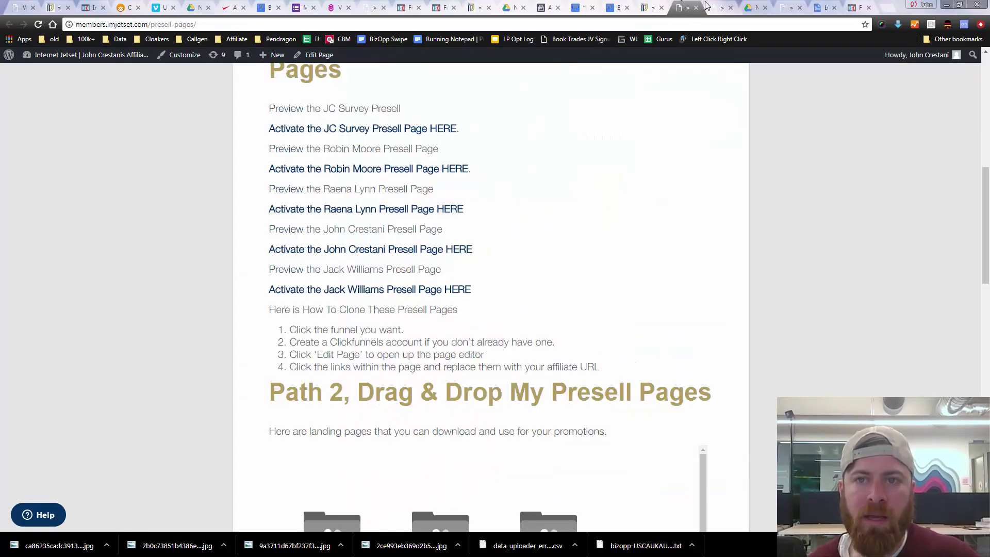
click(696, 7)
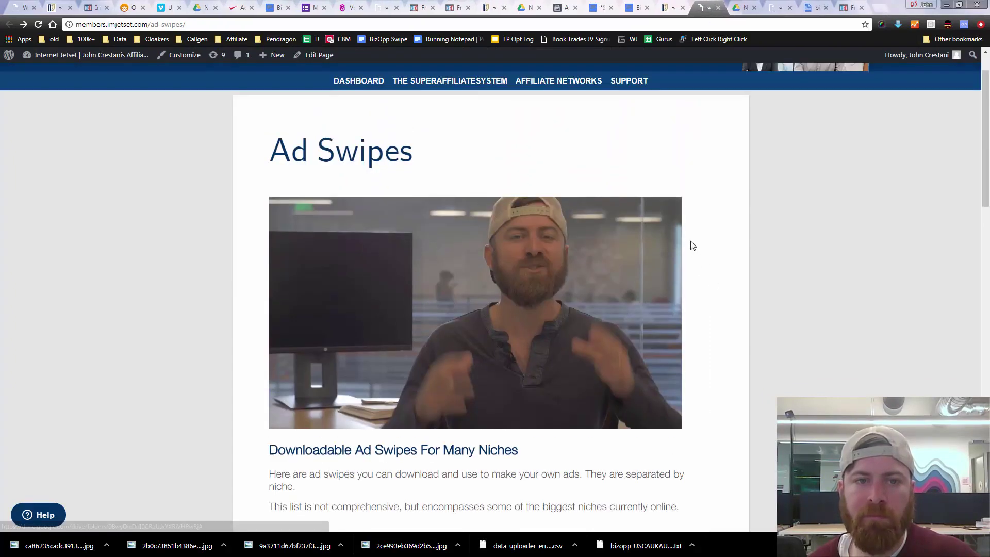
scroll(691, 241, up, 2)
drag(270, 204, 463, 224)
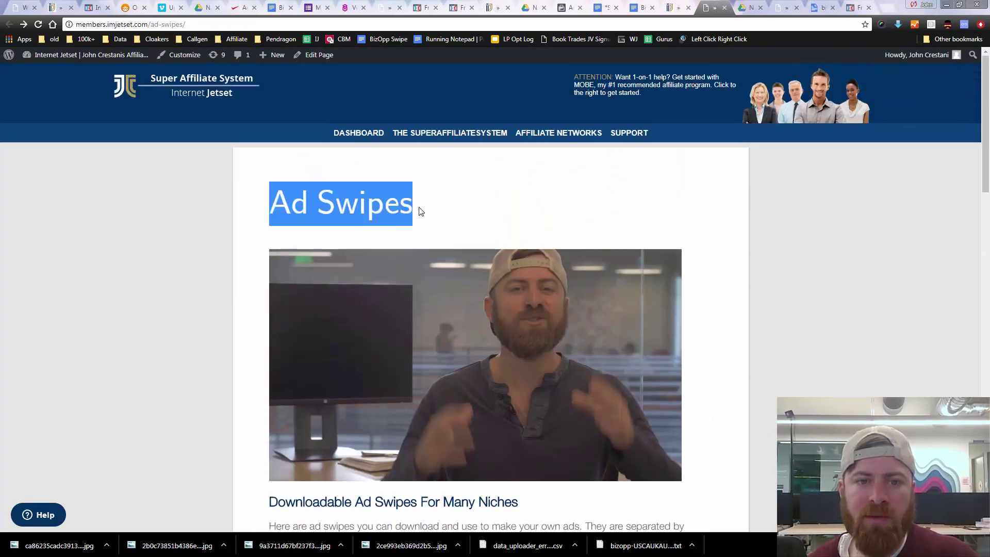
scroll(442, 227, down, 8)
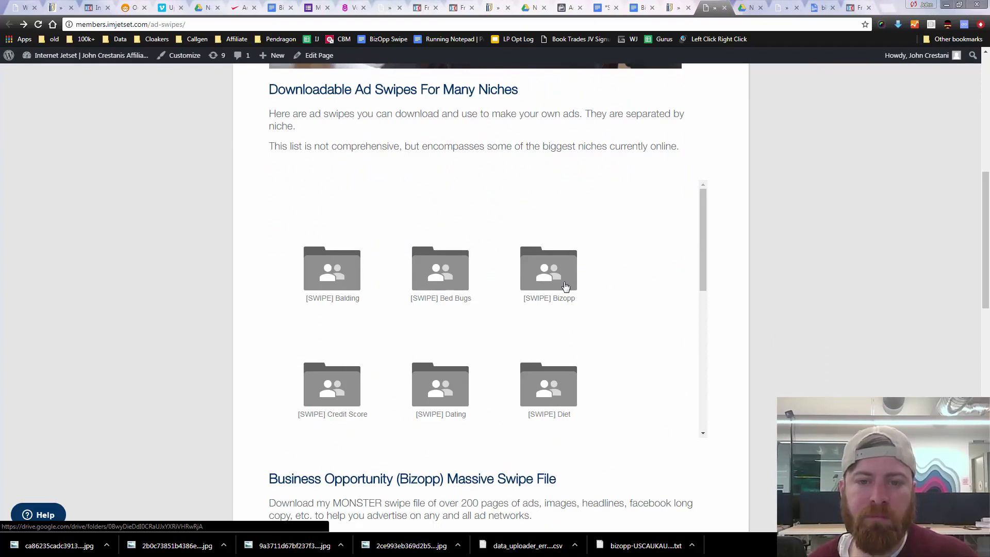
Step: Open the [SWIPE] Bizopp folder, look through its ad images and open the Bizopp Headlines document
click(565, 287)
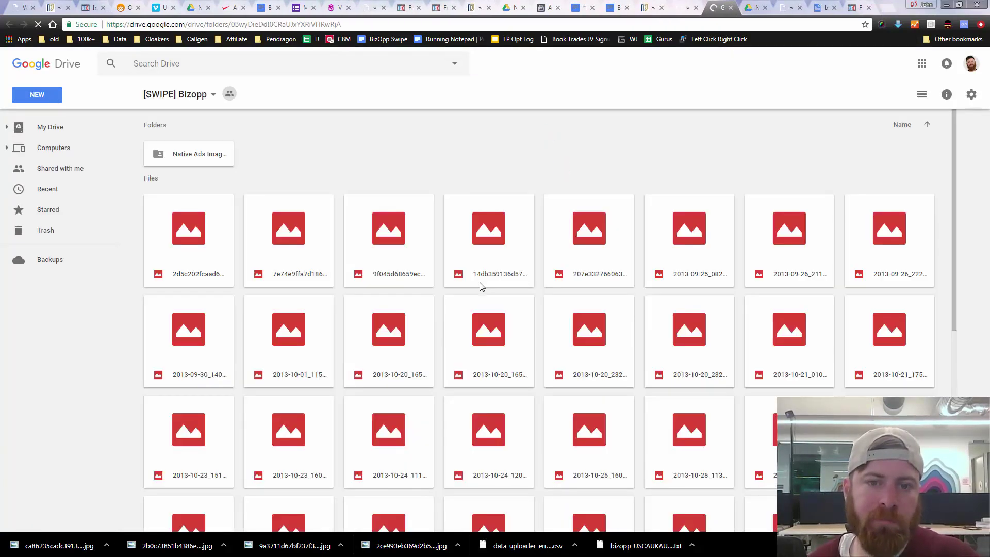
scroll(464, 281, down, 2)
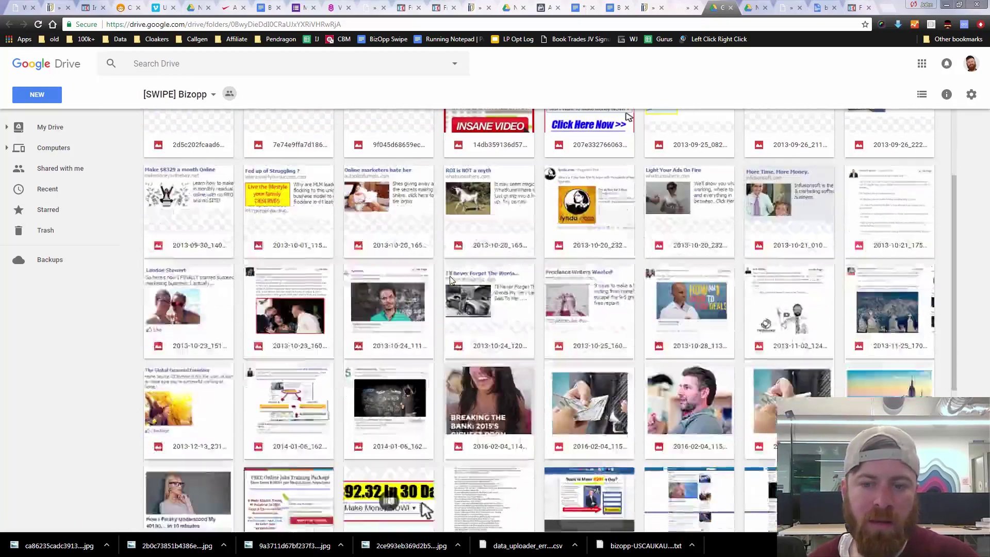
scroll(450, 280, down, 5)
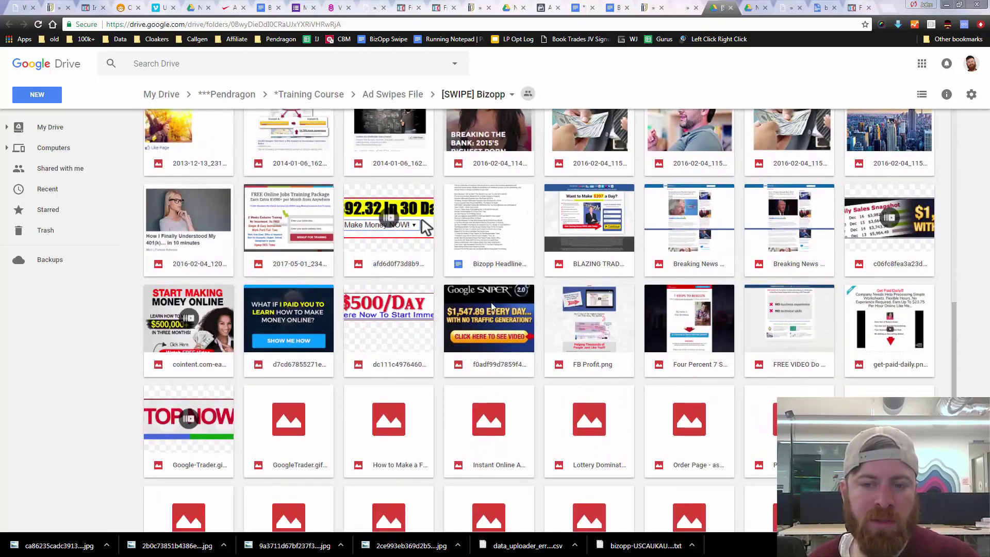
scroll(491, 302, down, 1)
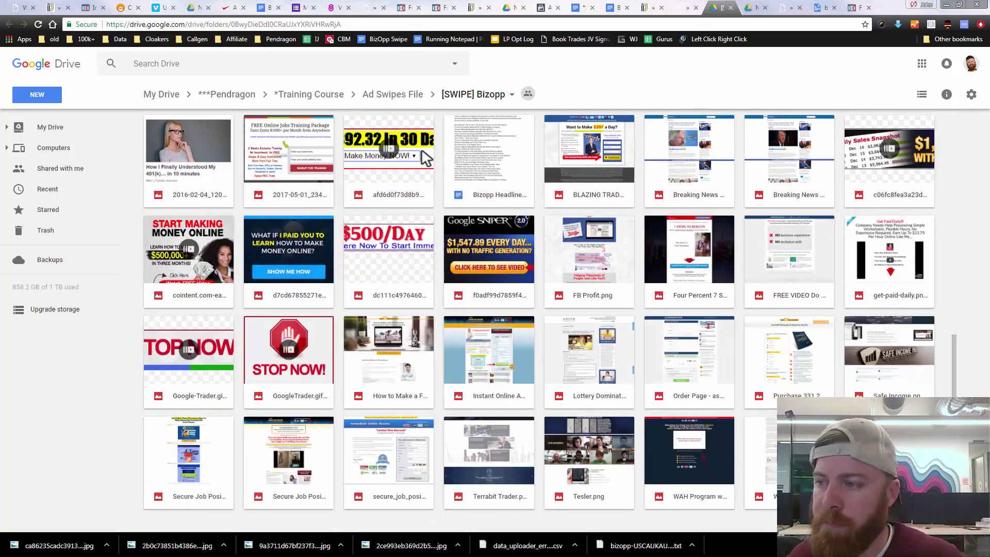
click(499, 164)
scroll(498, 175, up, 2)
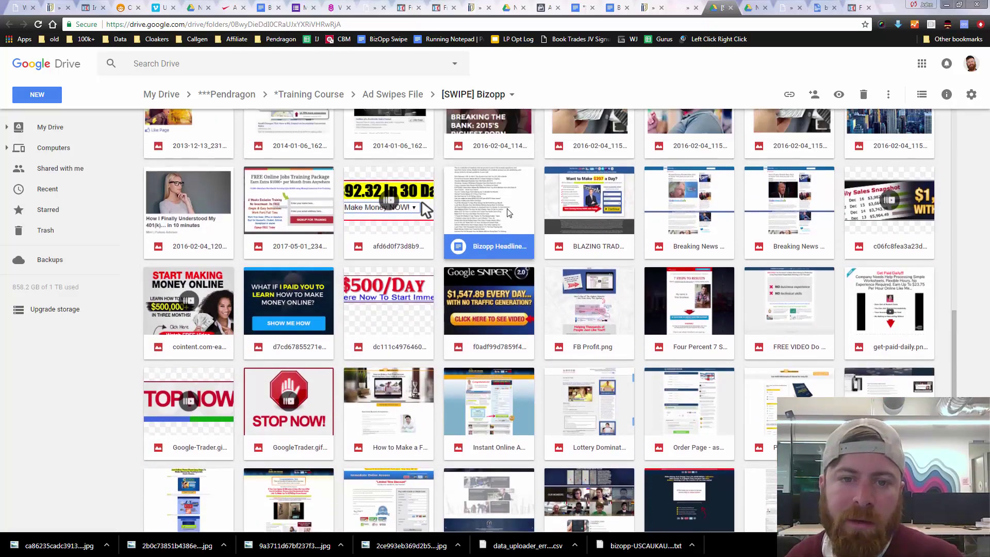
double_click(491, 244)
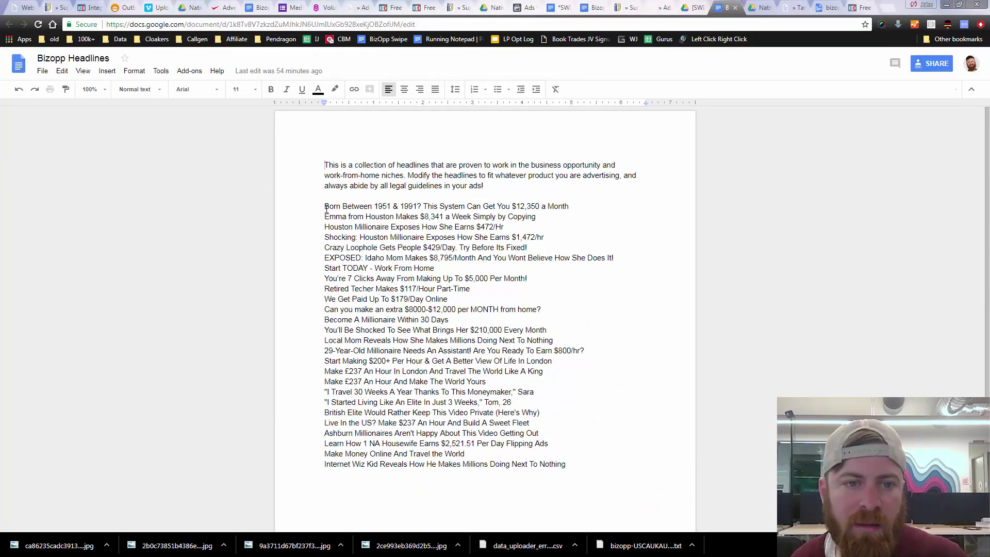
Step: Examine the list of proven business opportunity headlines, from the first "Born Between 1951 & 1991?" line to the last one
click(329, 207)
drag(326, 206, 586, 485)
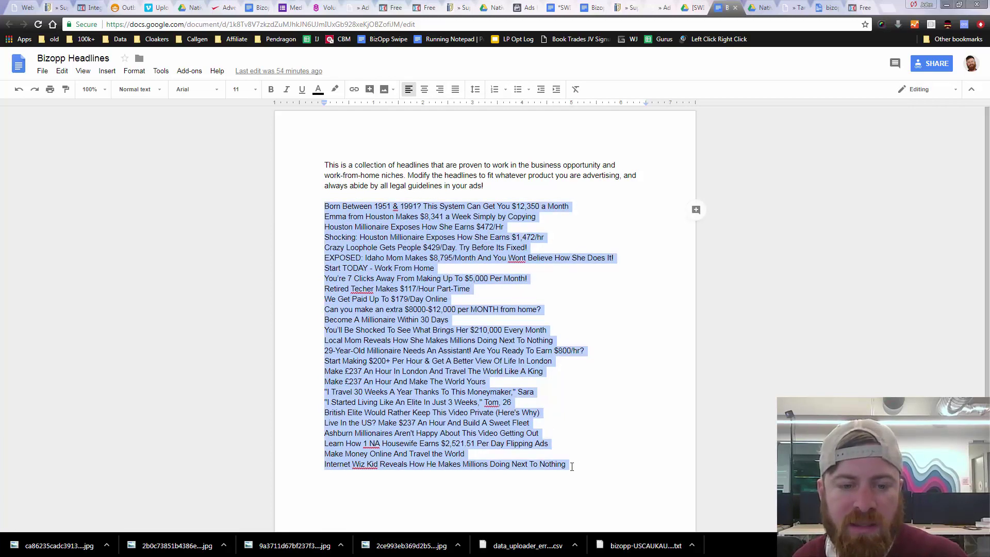
click(571, 466)
drag(320, 203, 533, 218)
click(380, 237)
click(533, 217)
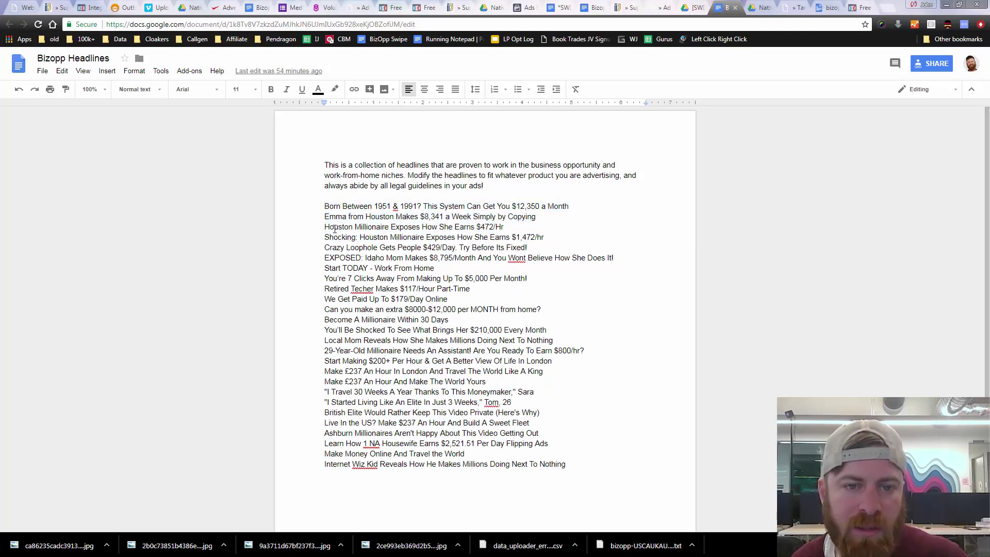
drag(334, 229, 503, 228)
click(503, 228)
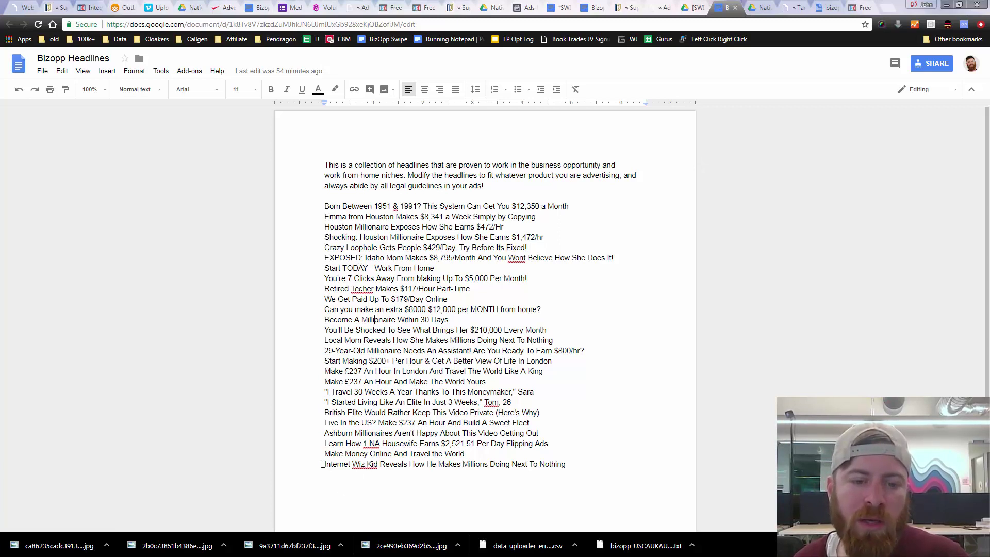
drag(322, 464, 518, 467)
click(457, 465)
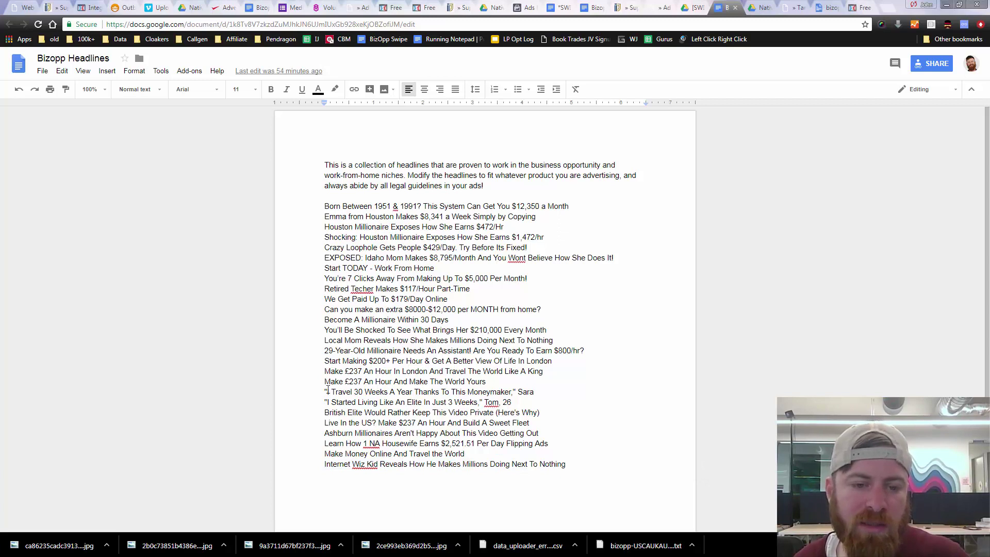
Step: Change the number of weeks in the "I Travel ... Weeks A Year Thanks To This Moneymaker" headline to 12
drag(326, 394, 376, 393)
click(377, 393)
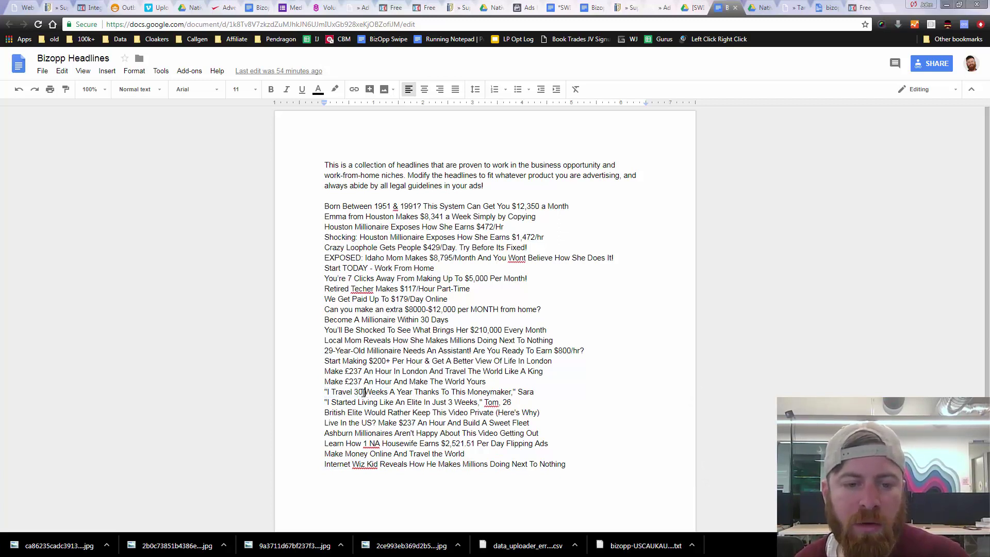
double_click(356, 393)
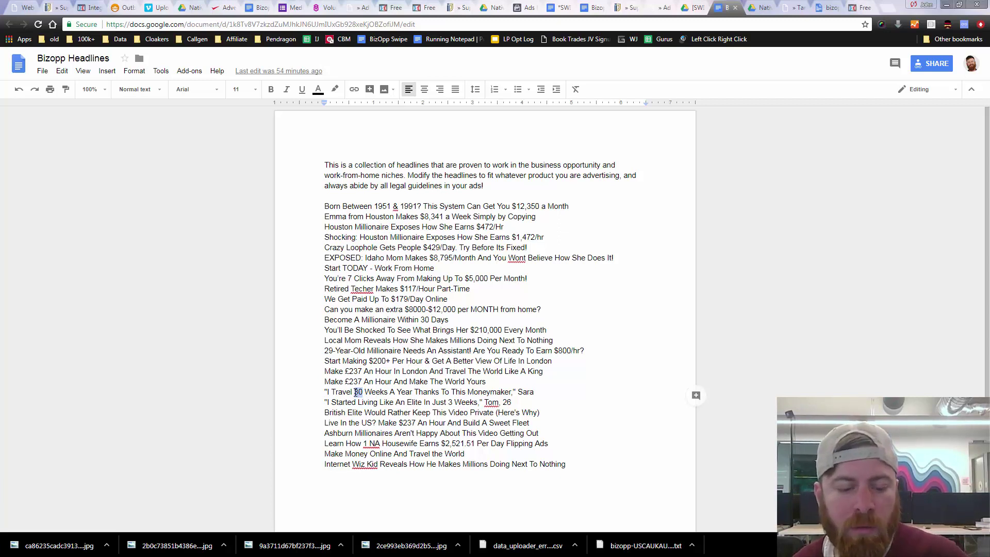
text(12)
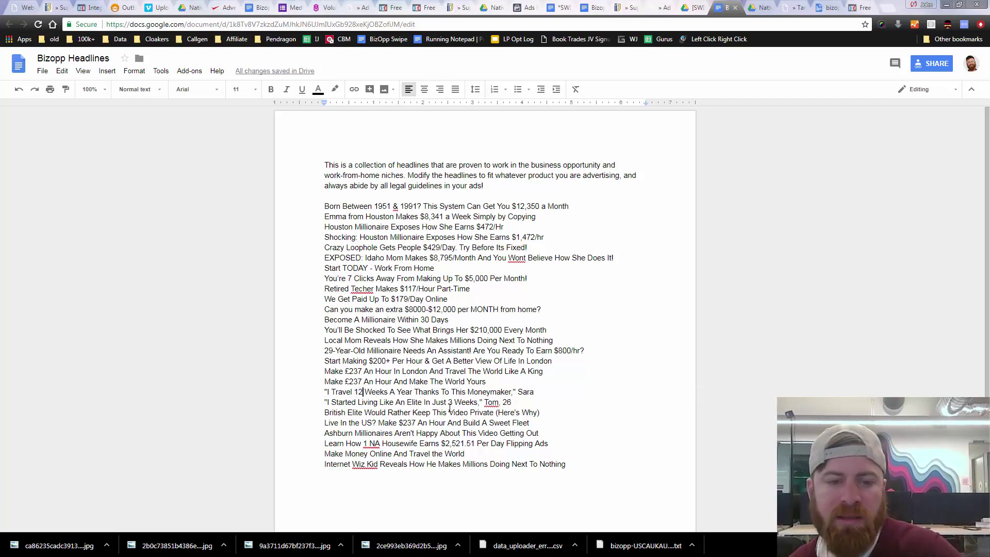
key(BackSpace)
key(BackSpace)
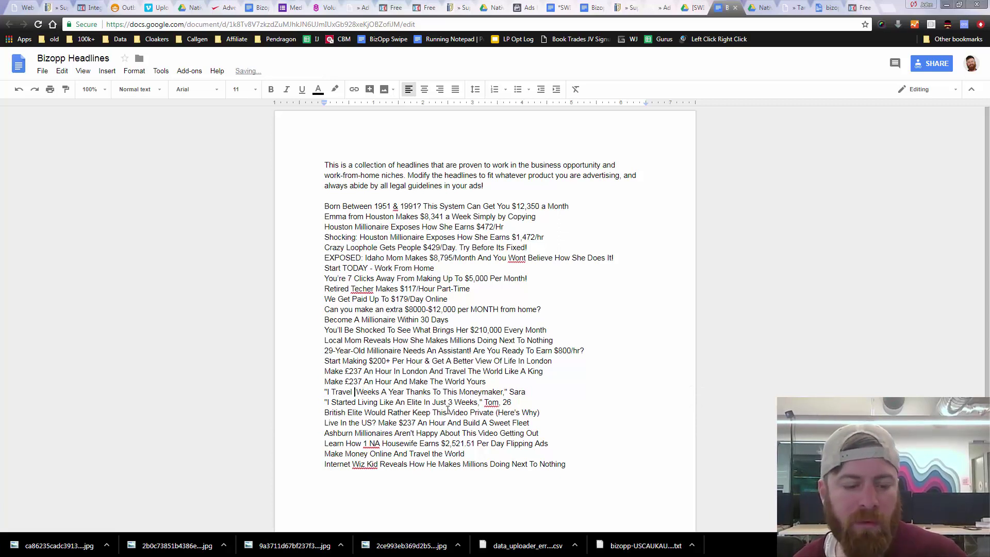
text(12)
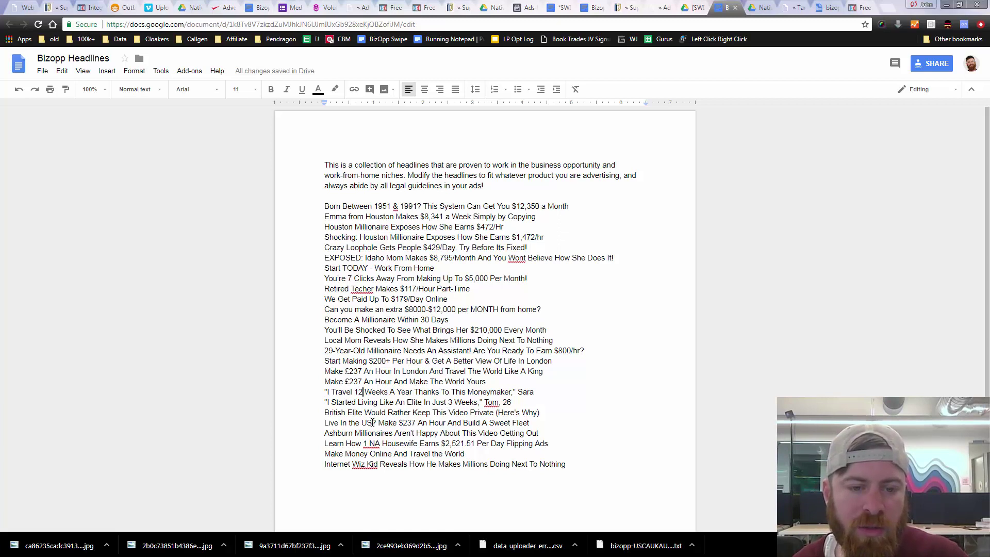
Step: Examine the wording of the closing headlines, from "Live In the US?" to "Internet Wiz Kid Reveals How He Makes Millions"
drag(372, 422, 363, 423)
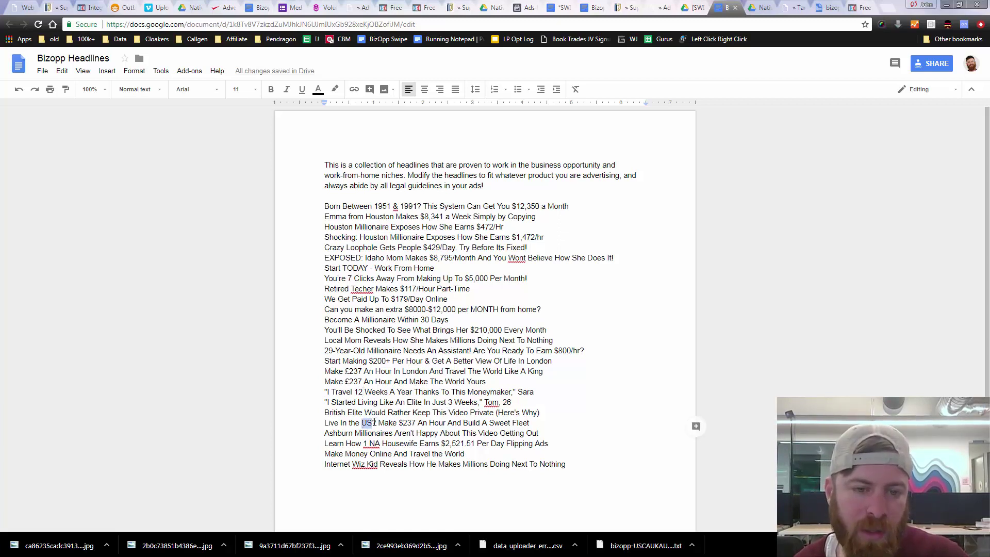
drag(399, 422, 416, 422)
click(416, 422)
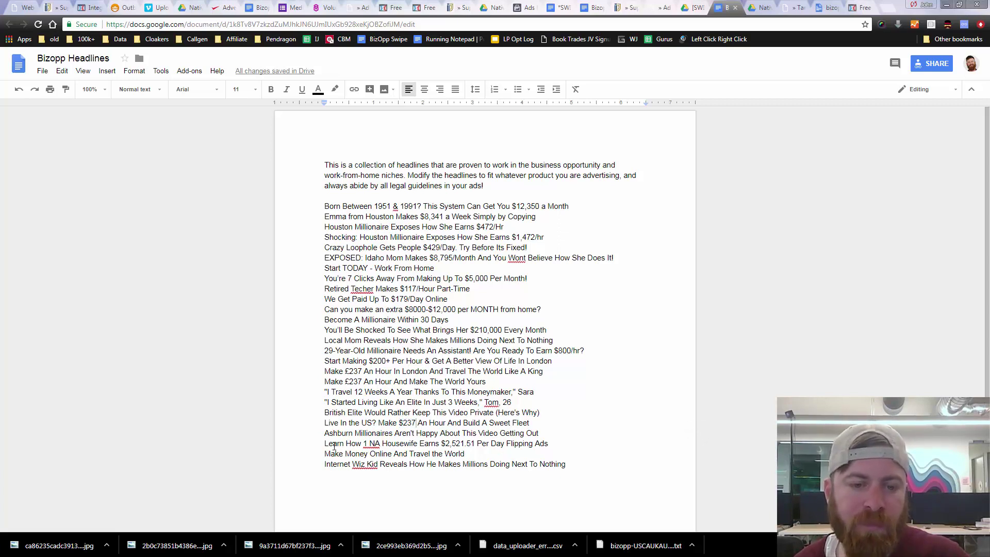
drag(328, 444, 382, 444)
click(377, 444)
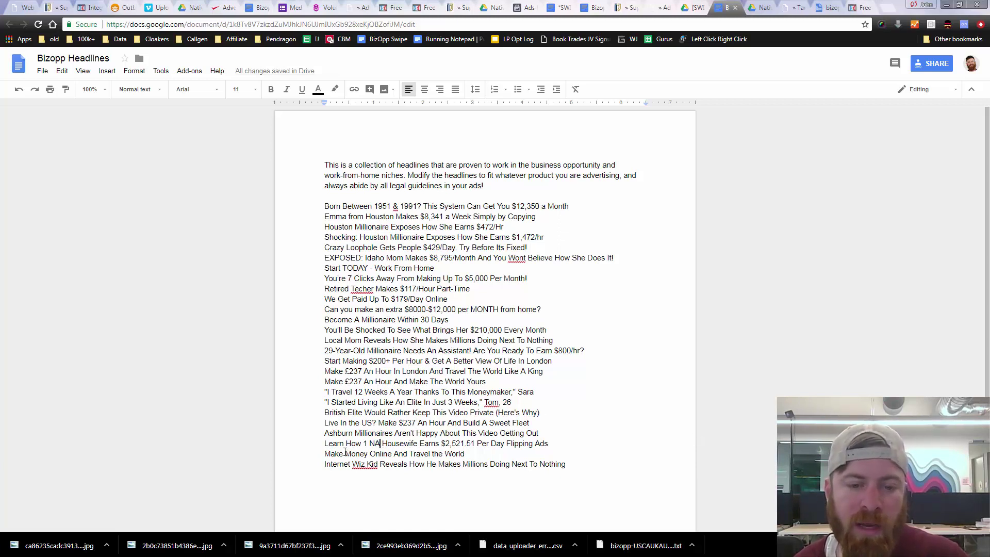
drag(412, 356, 437, 454)
click(437, 454)
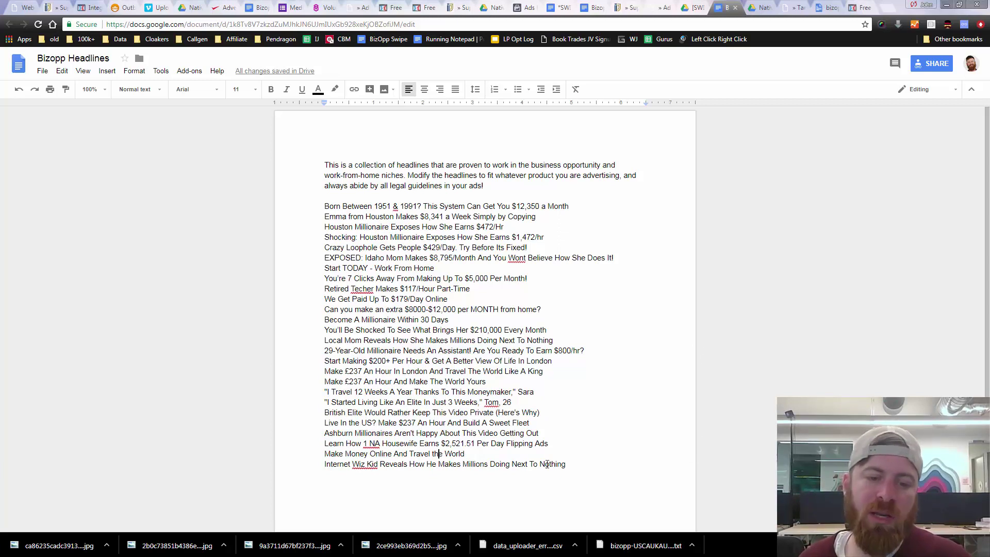
drag(575, 467, 319, 469)
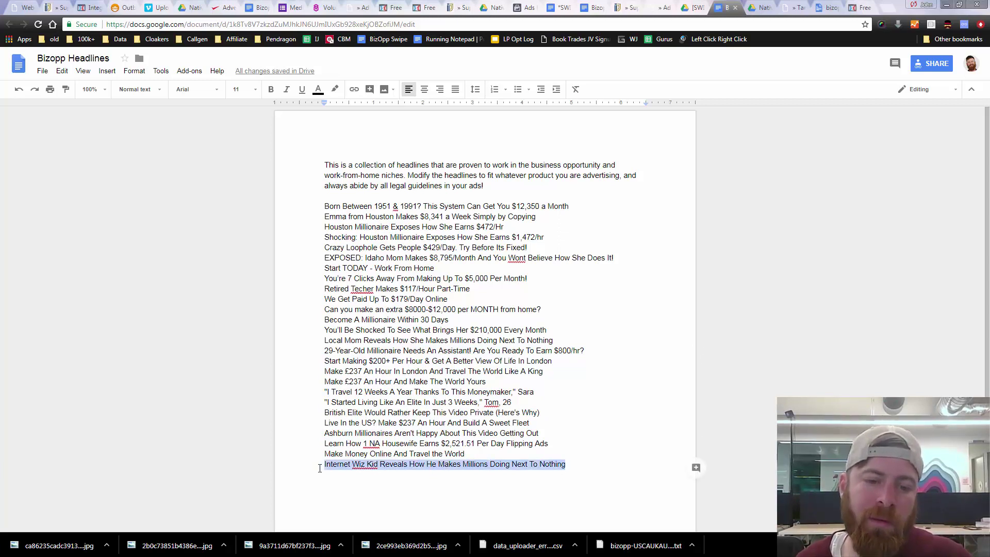
click(412, 468)
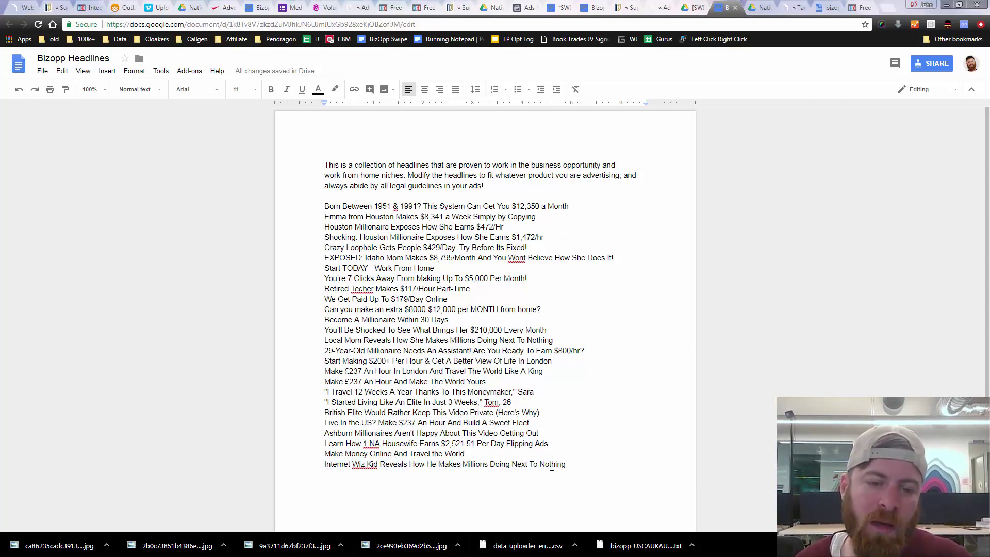
drag(576, 463, 321, 465)
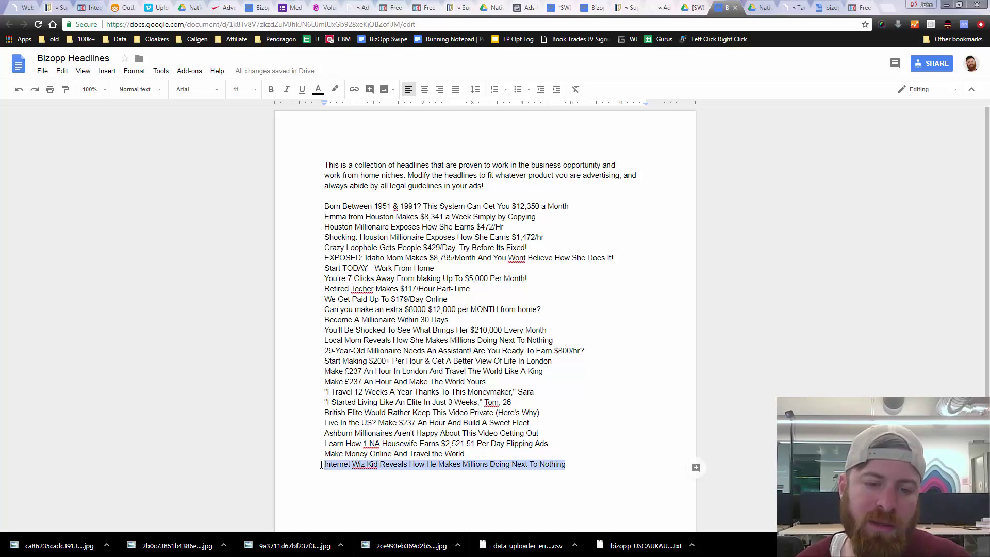
click(348, 465)
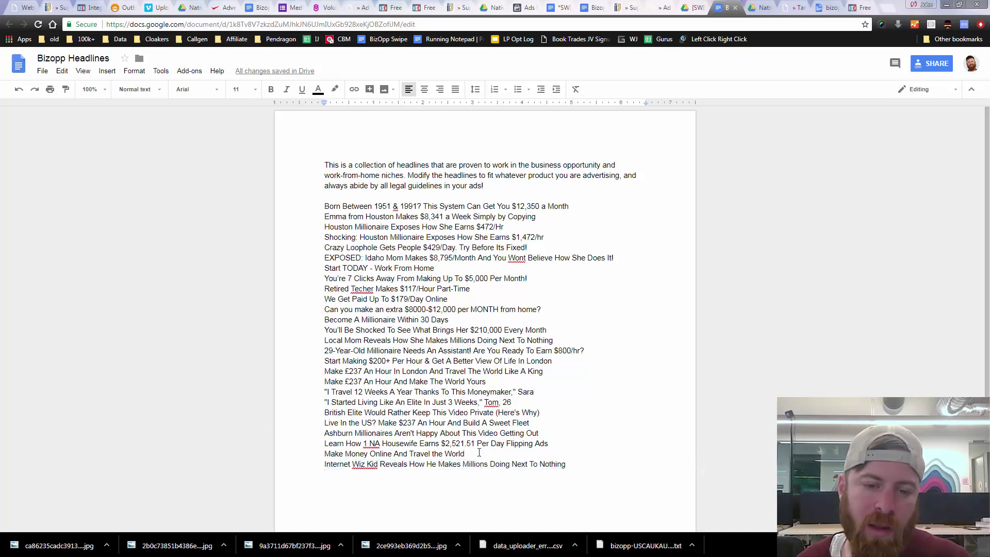
Step: Copy the headline "Make Money Online And Travel the World" from the Bizopp Headlines document into the Facebook ad's Headline field
drag(478, 452, 335, 456)
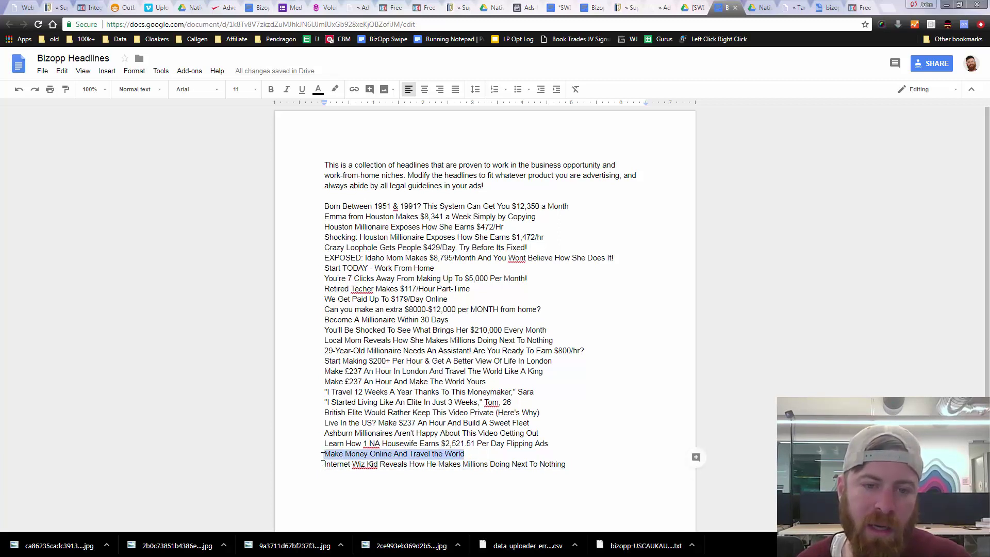
click(455, 319)
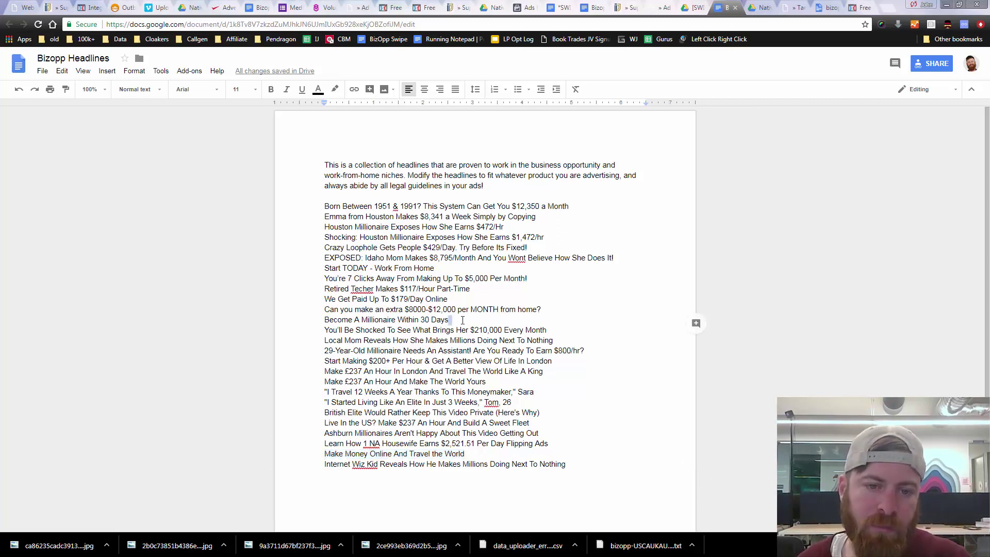
triple_click(462, 320)
click(439, 452)
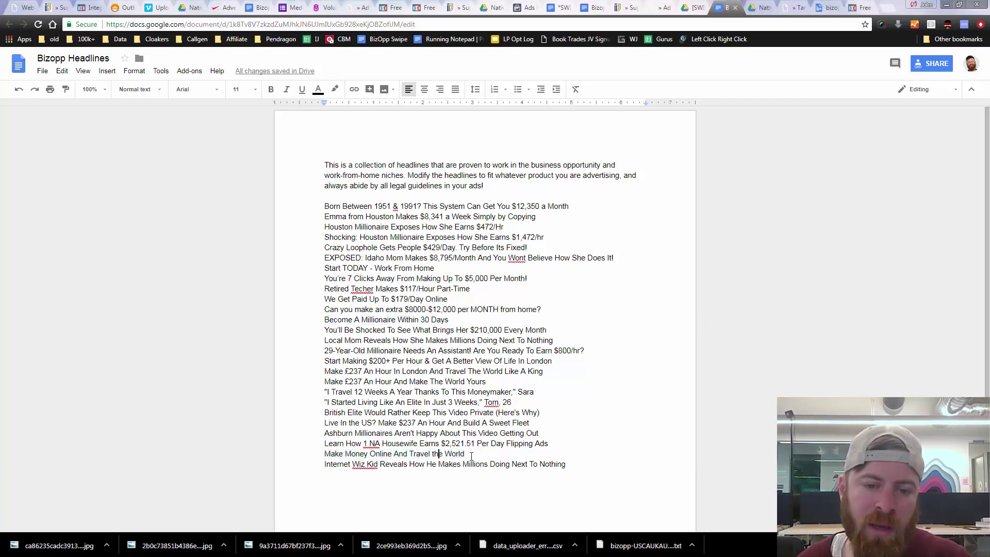
drag(466, 454, 305, 456)
key(ctrl+c)
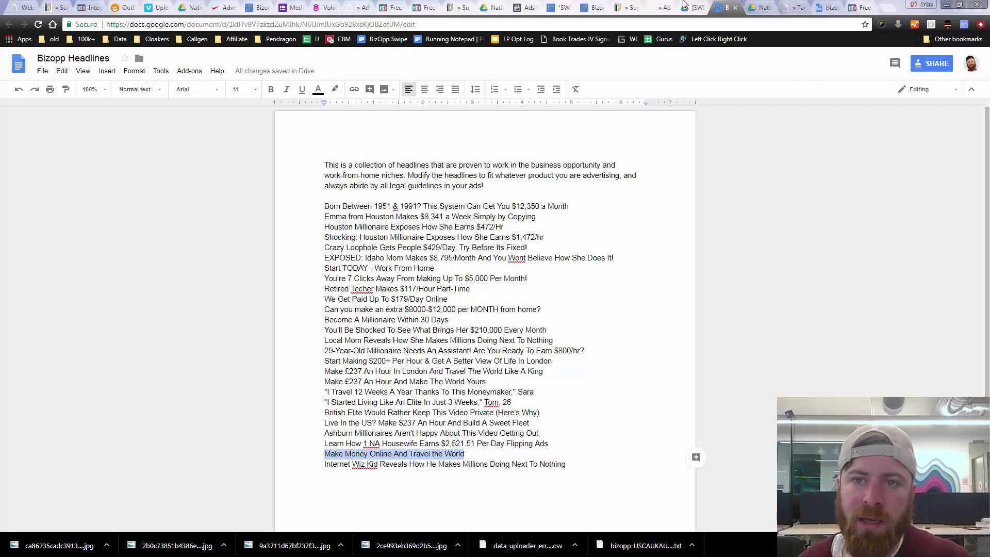
click(524, 8)
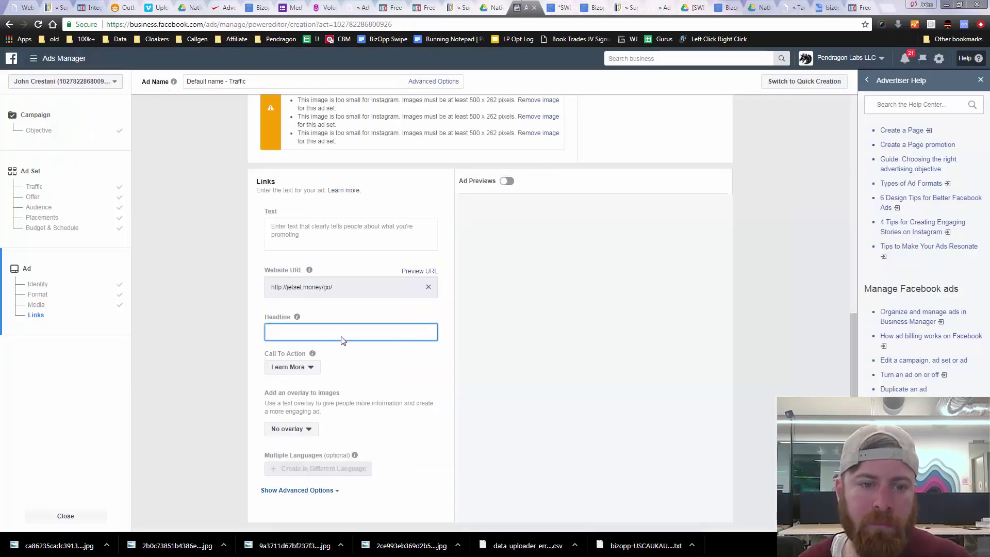
key(ctrl+v)
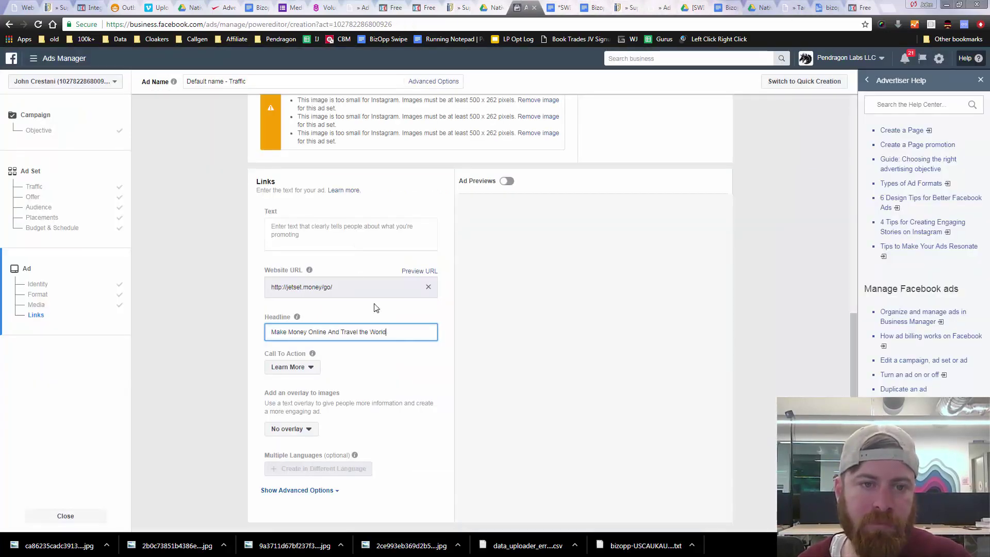
click(340, 234)
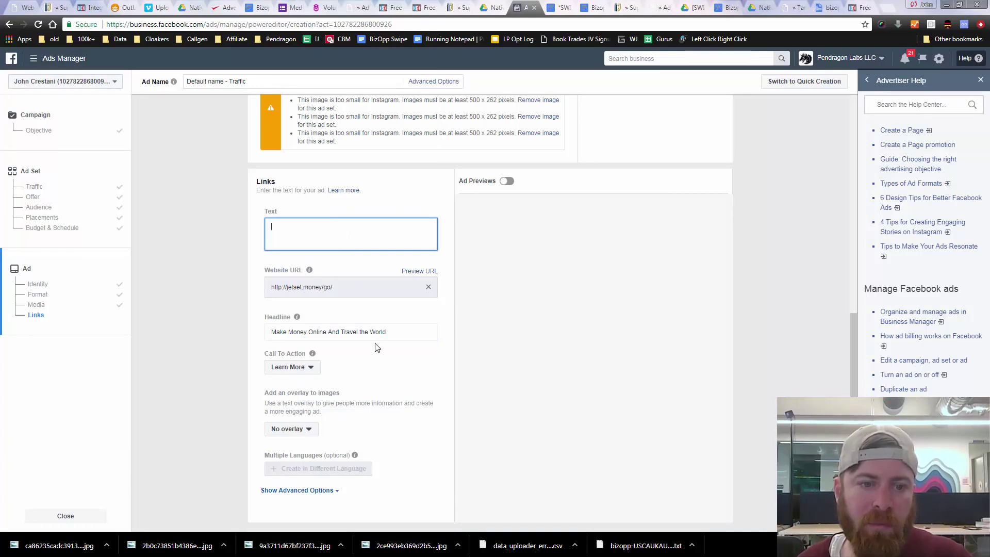
click(205, 270)
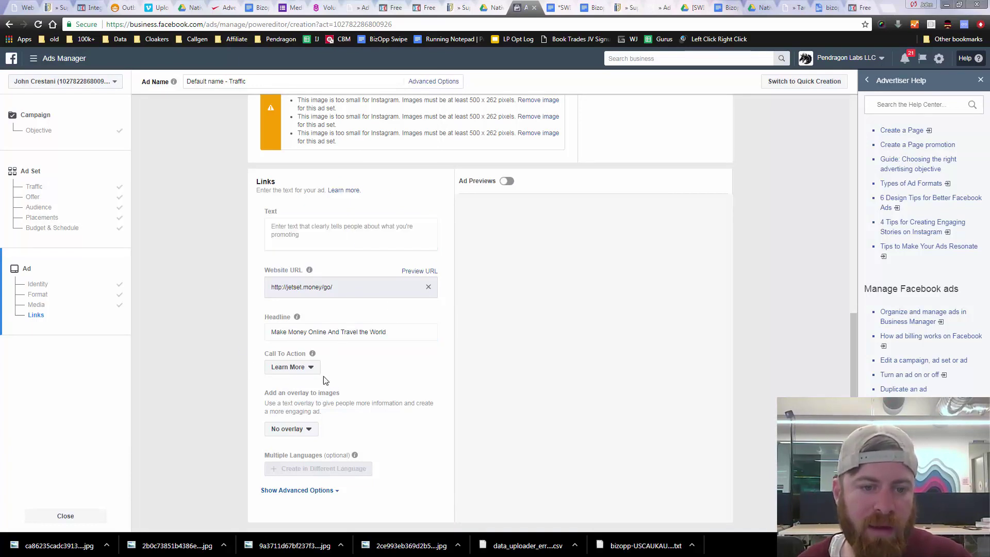
click(329, 227)
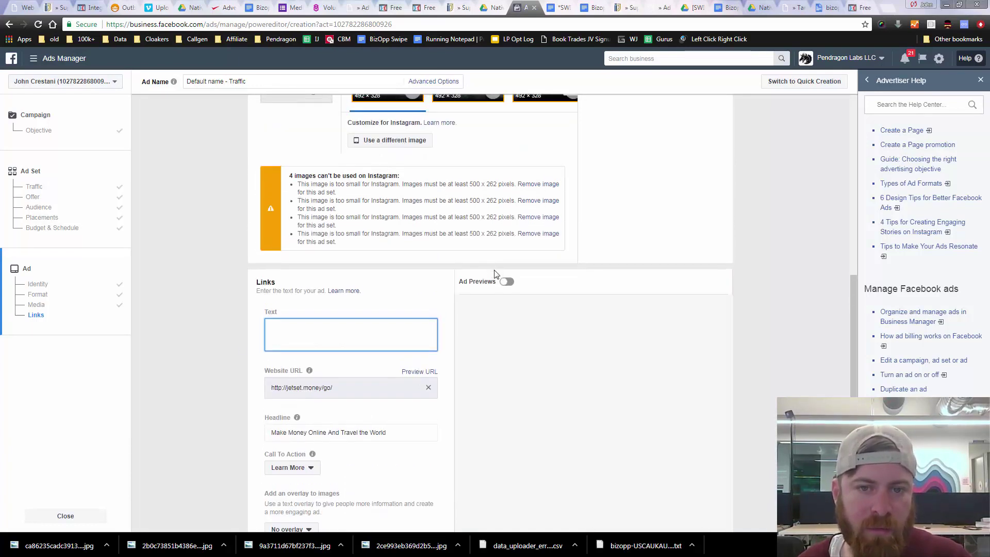
Step: Turn on the ad previews and show the ad in the Desktop News Feed format
click(507, 284)
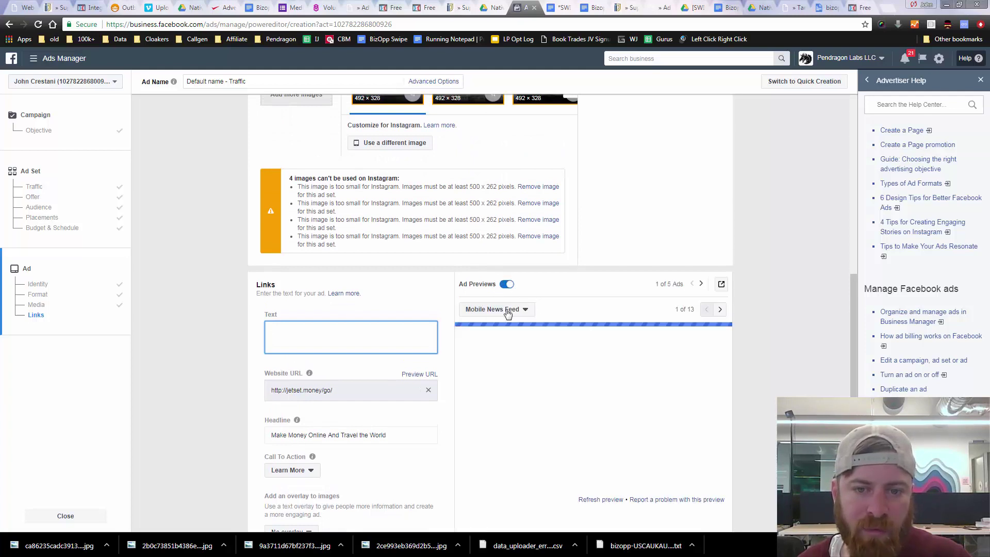
scroll(536, 291, down, 1)
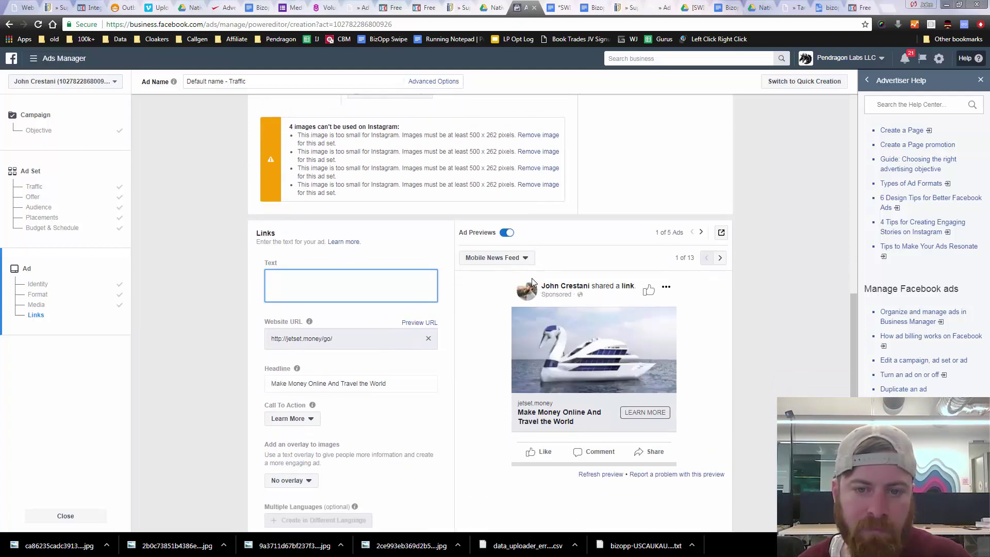
click(522, 257)
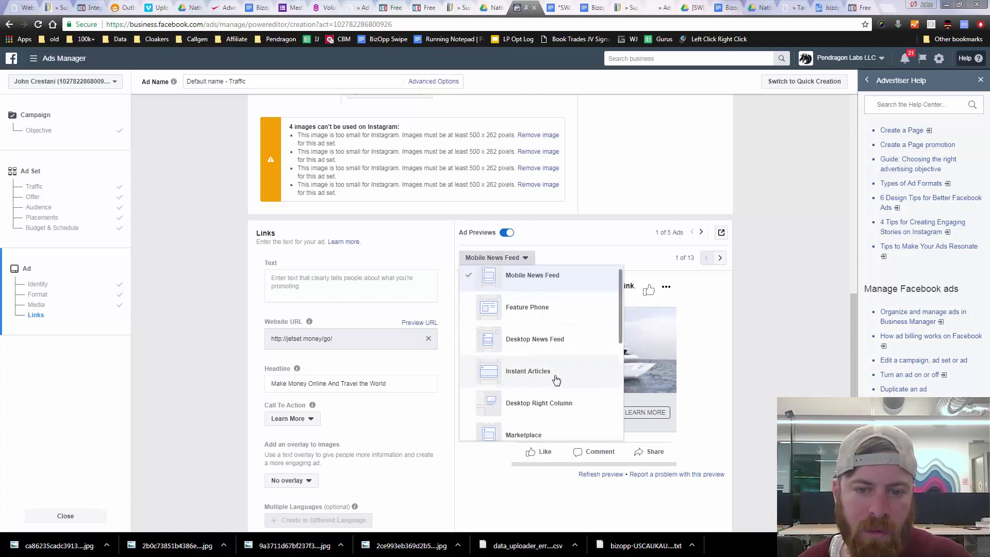
scroll(552, 373, down, 2)
scroll(552, 372, down, 3)
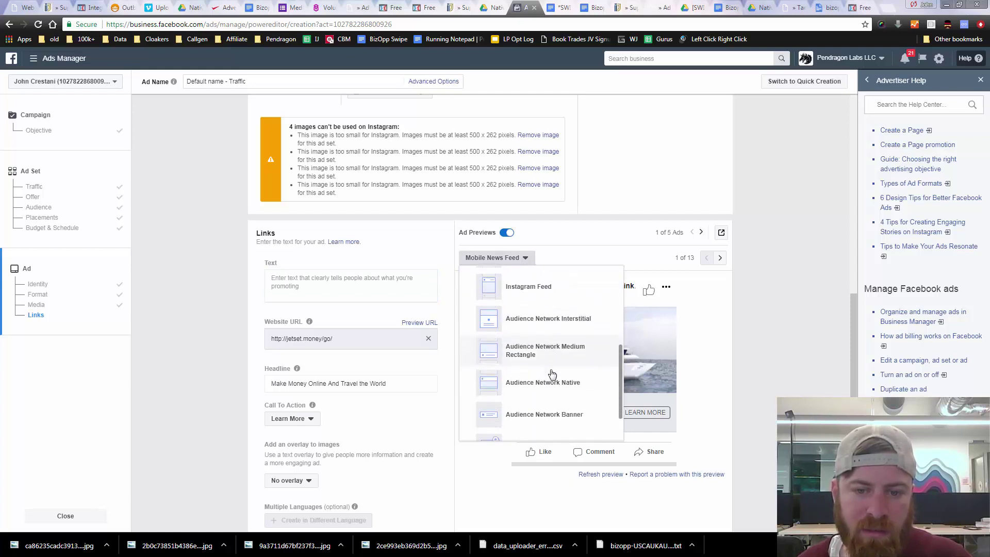
scroll(550, 361, up, 5)
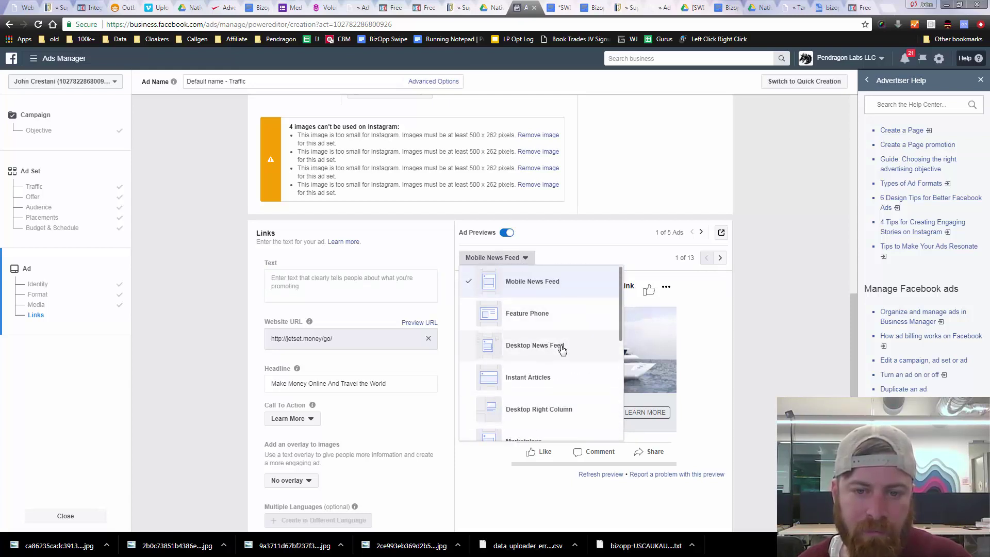
click(558, 346)
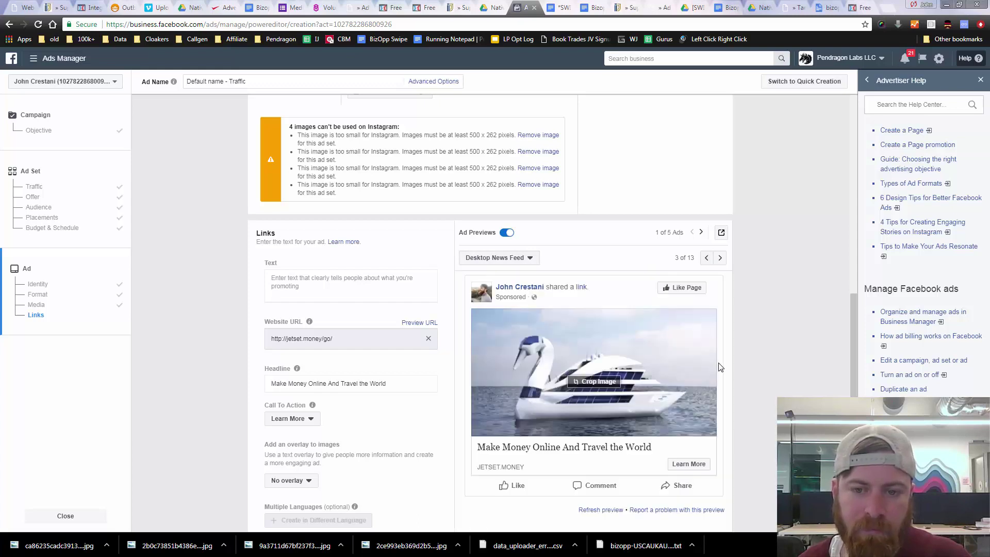
scroll(755, 358, down, 1)
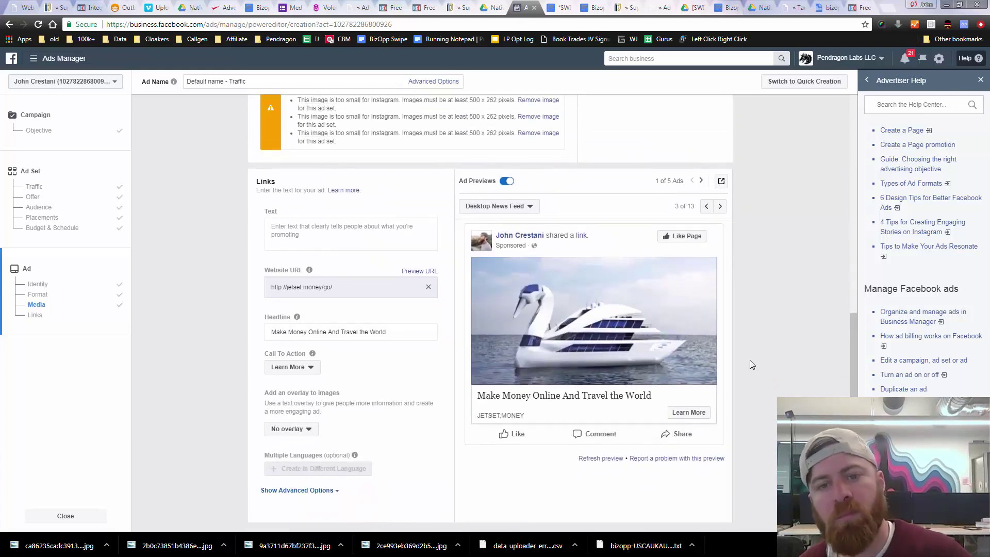
Step: Open the *SWIPE* BizOpp Pages Swipe document and look through its saved funnel pages from the first page on
click(320, 234)
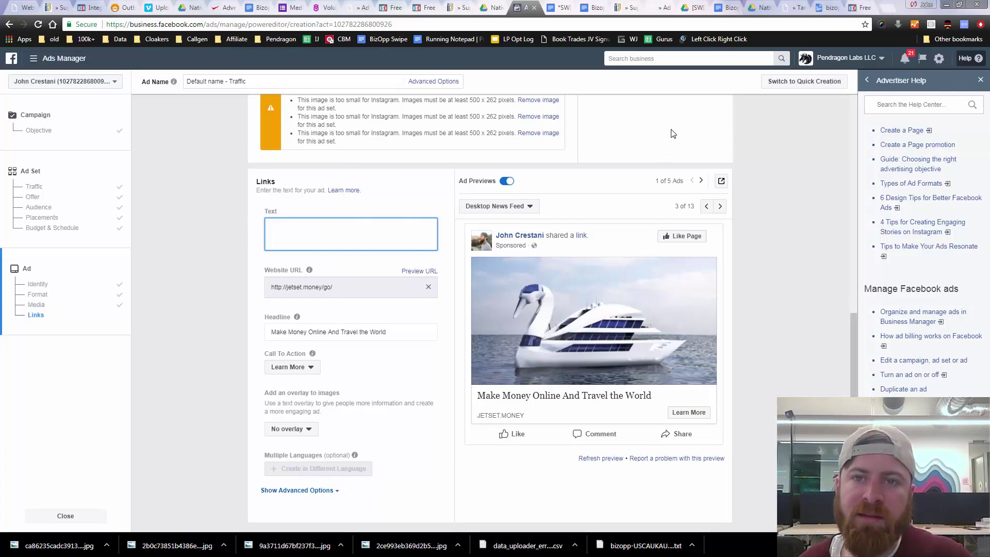
click(599, 6)
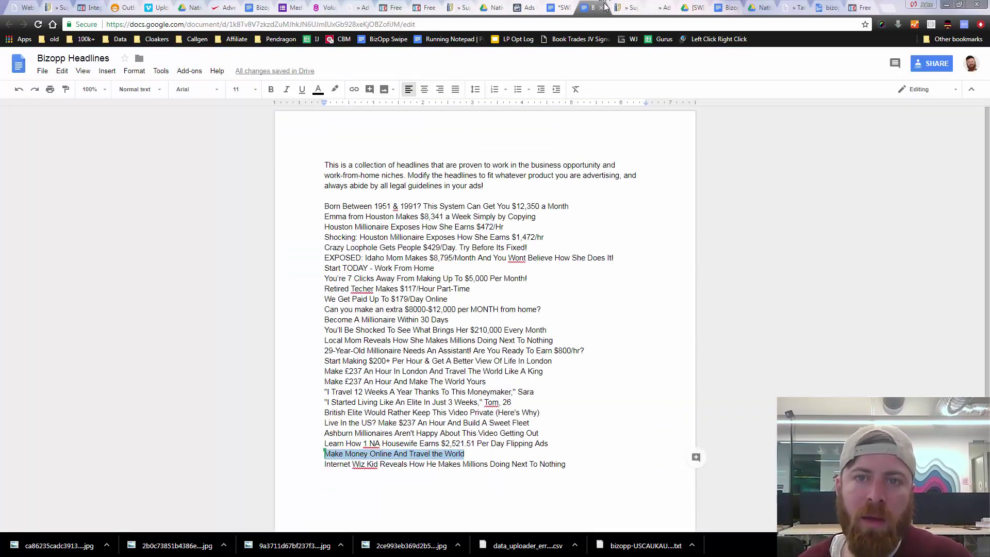
click(565, 6)
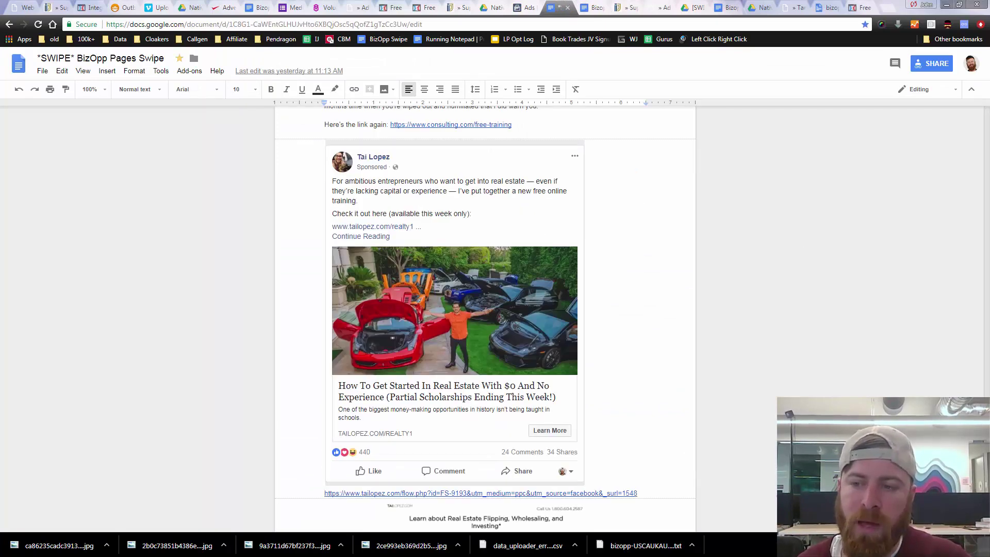
drag(987, 422, 957, 95)
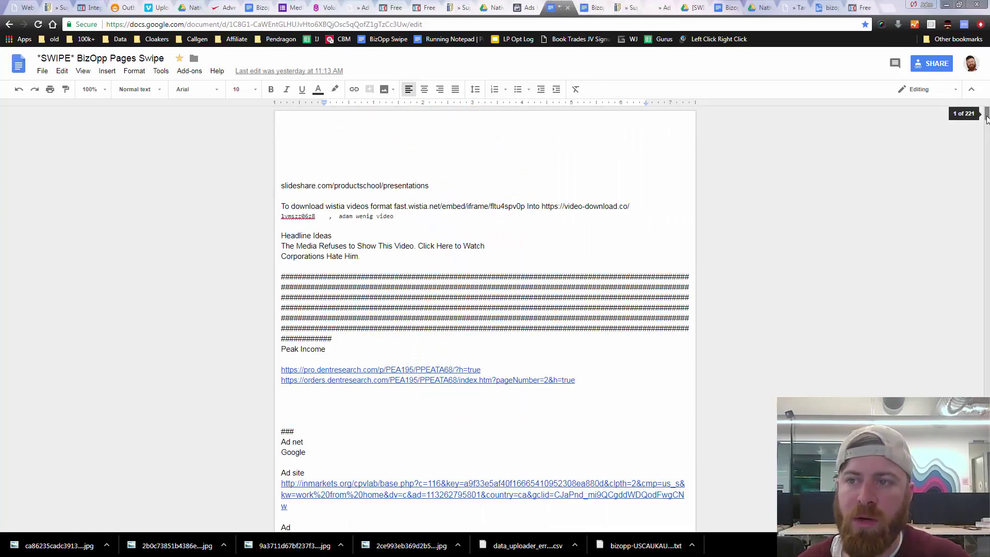
drag(987, 118, 987, 128)
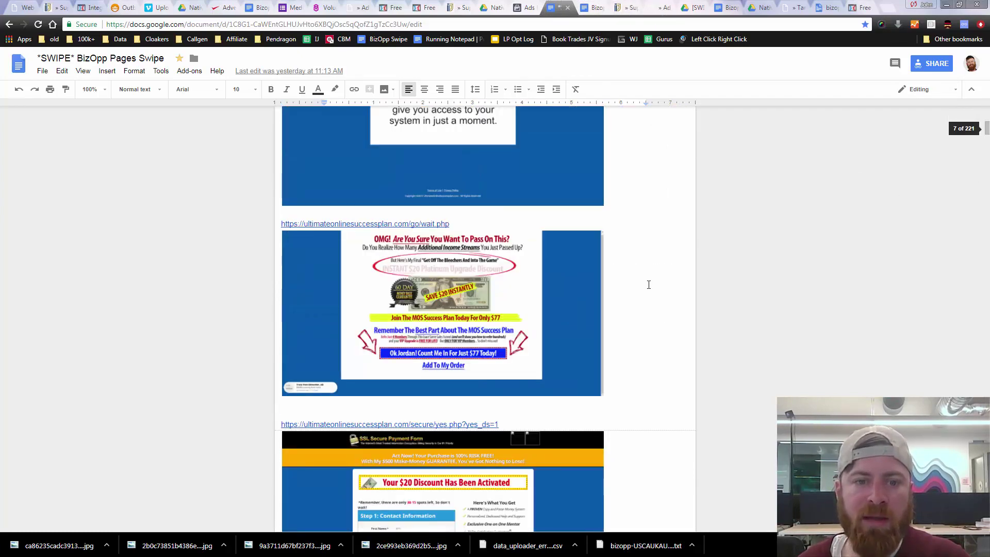
scroll(648, 284, down, 20)
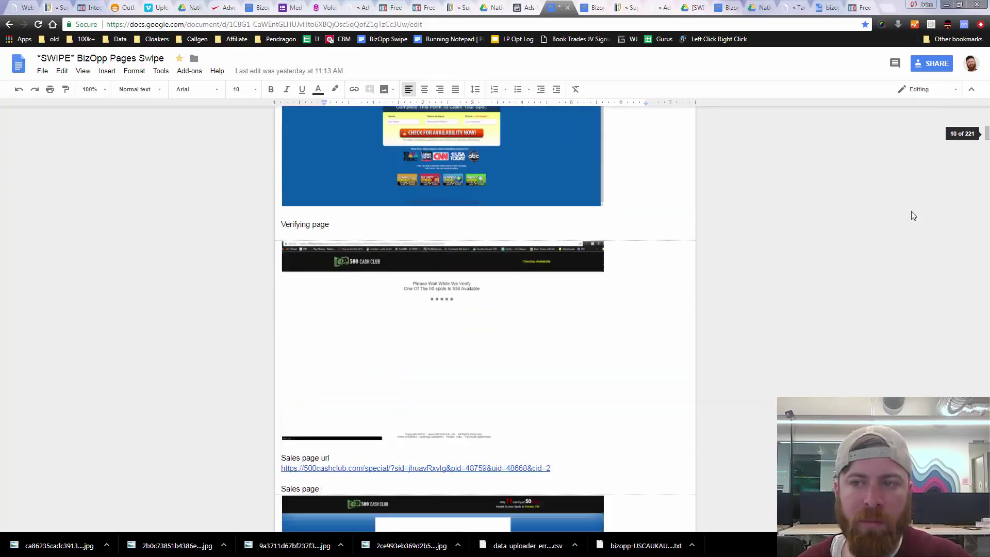
scroll(914, 216, down, 6)
drag(986, 135, 978, 362)
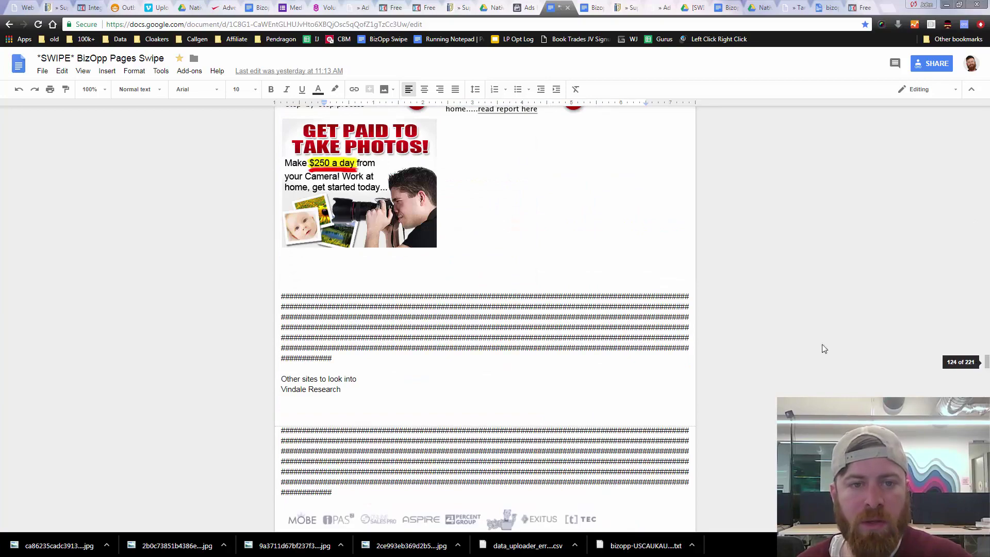
Step: Examine the native ad images and headlines in the swipe document, from the "Mom makes $47/hr from home" ads through the millionaire-themed ones
scroll(470, 287, up, 7)
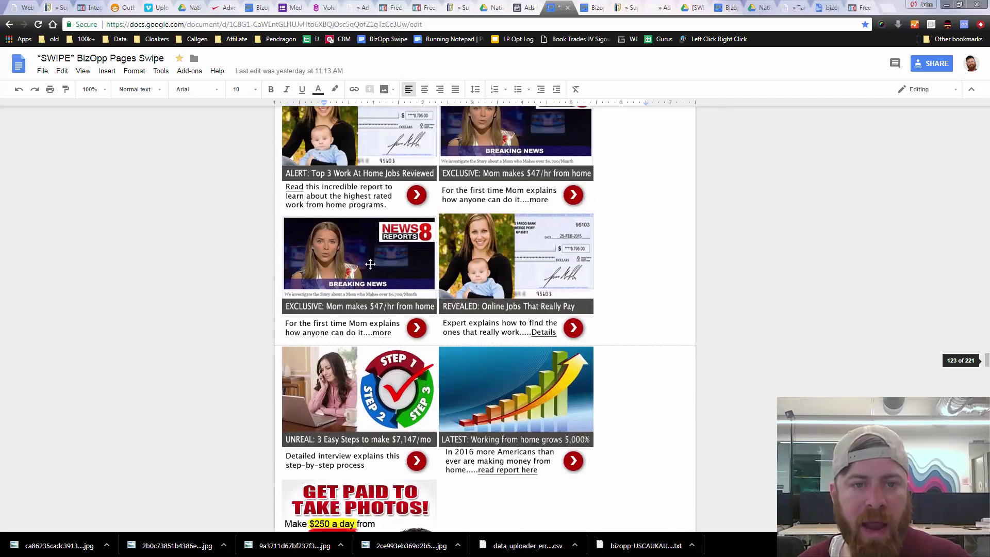
click(370, 264)
scroll(559, 335, down, 15)
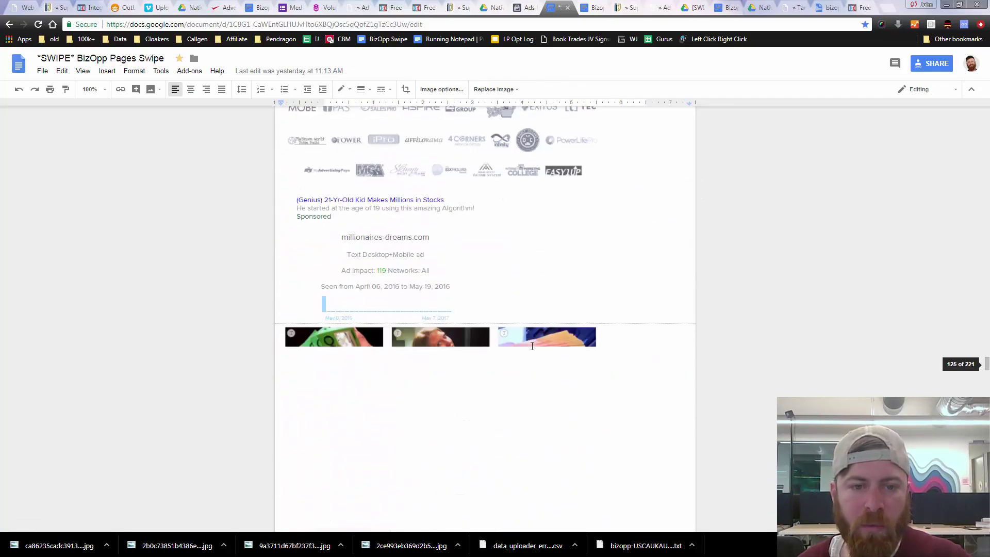
scroll(532, 346, down, 4)
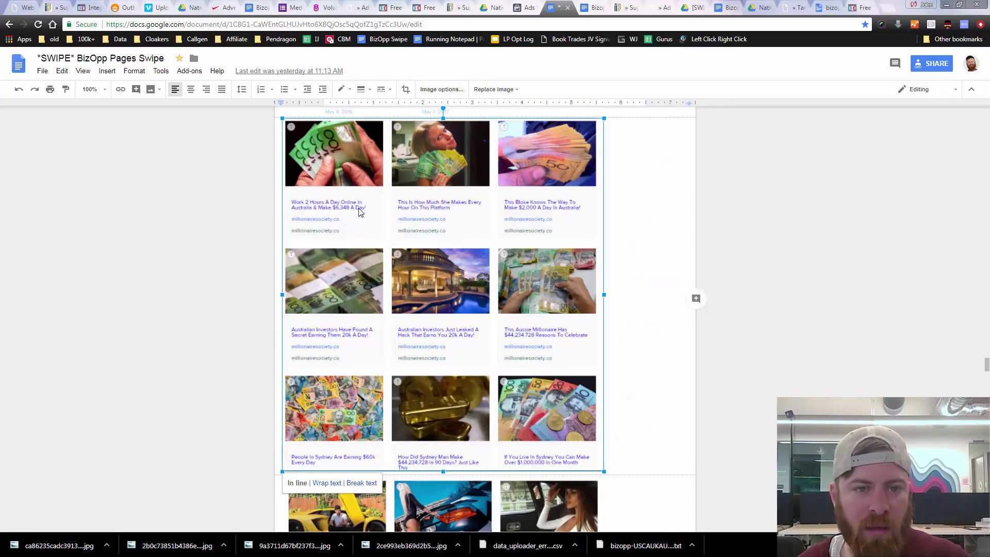
scroll(478, 284, down, 7)
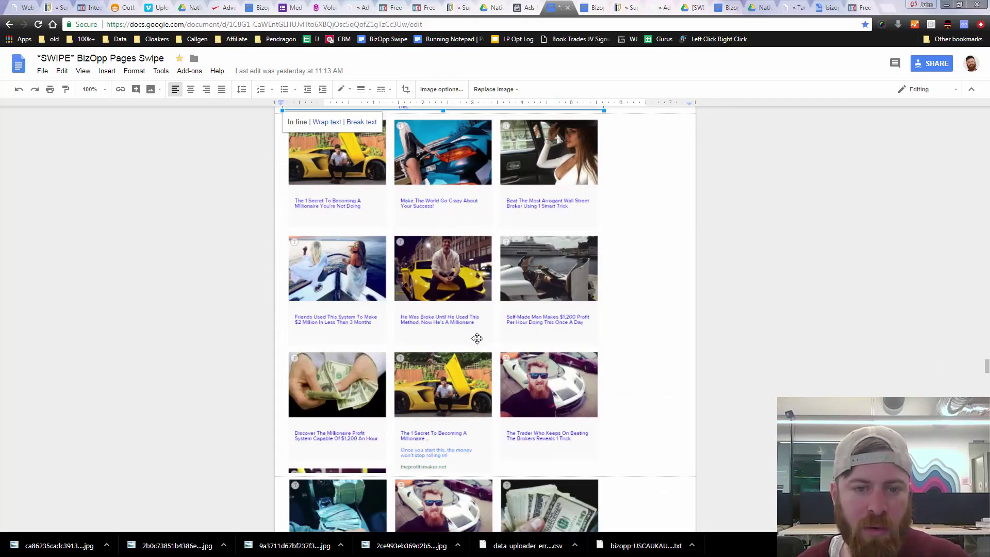
scroll(496, 371, down, 1)
scroll(496, 371, down, 20)
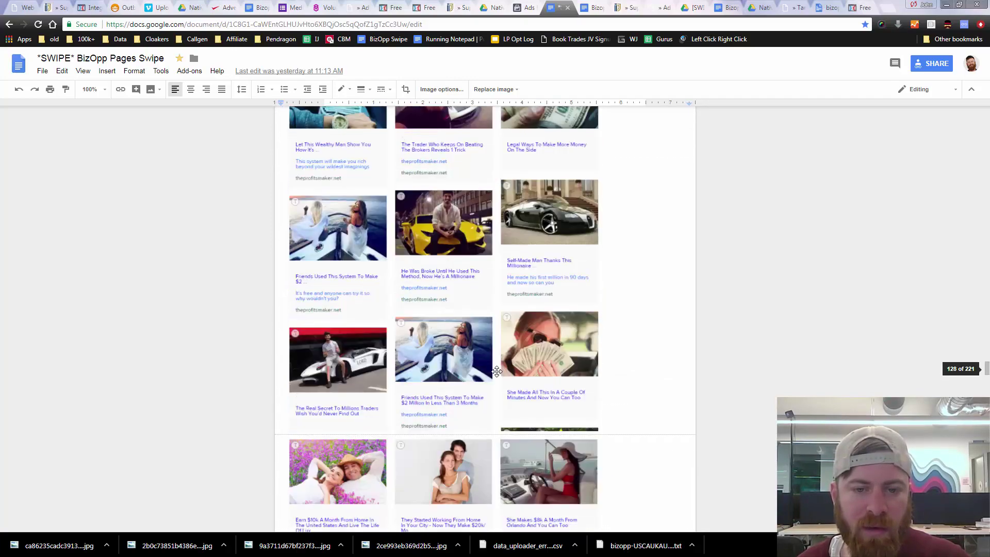
scroll(563, 370, down, 20)
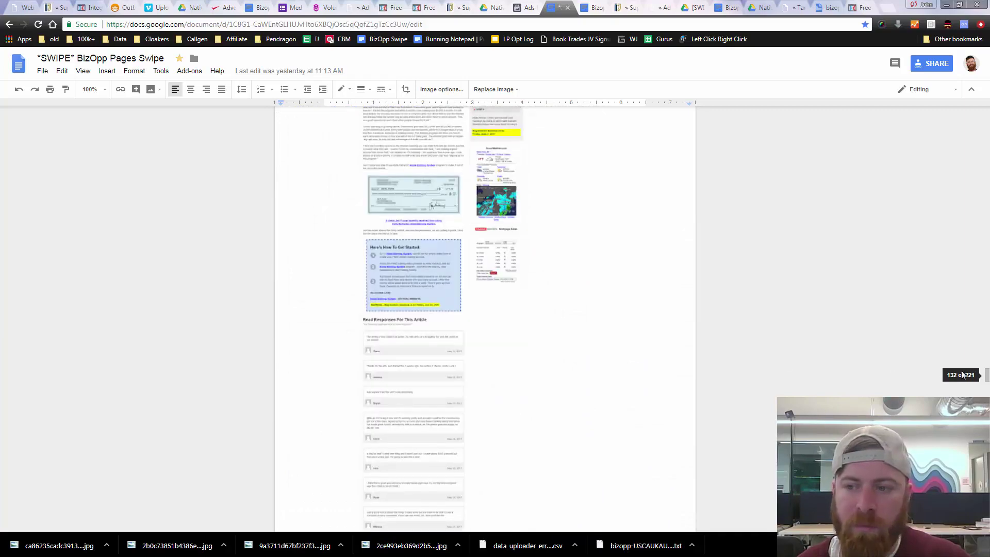
Step: Look through the swipe document's further pages for Facebook ads and funnels, including the YouTube ads, live class and Perfect Webinar captures
scroll(484, 320, down, 20)
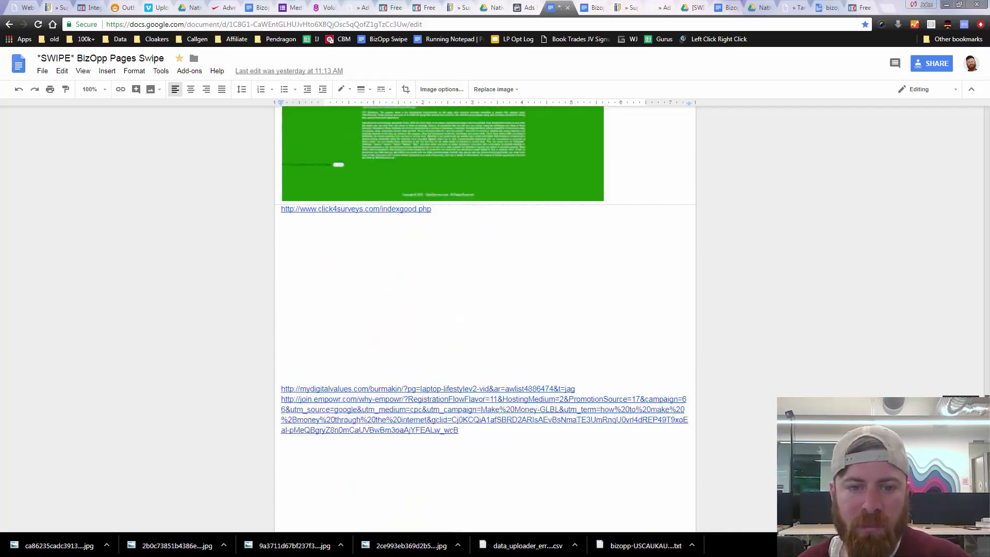
scroll(645, 327, down, 20)
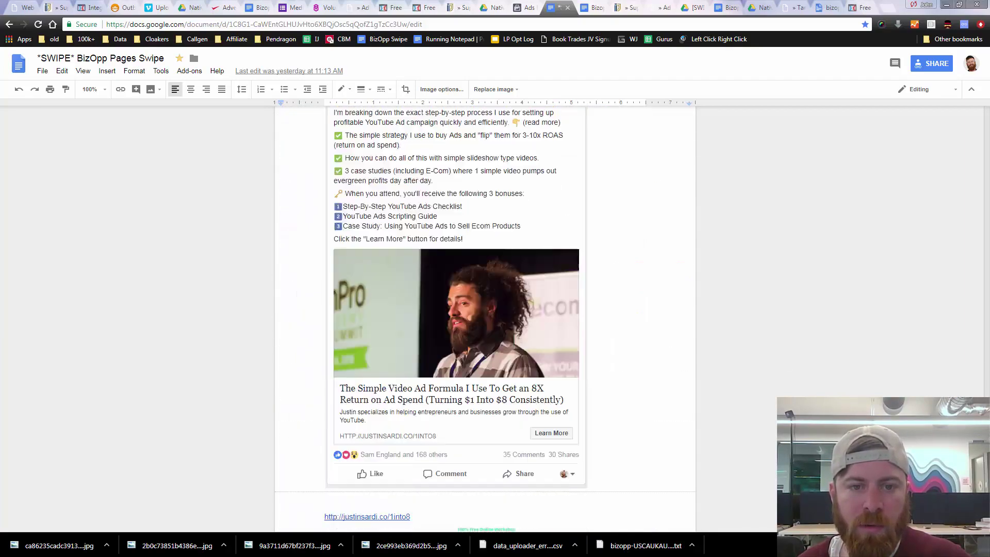
scroll(637, 300, down, 20)
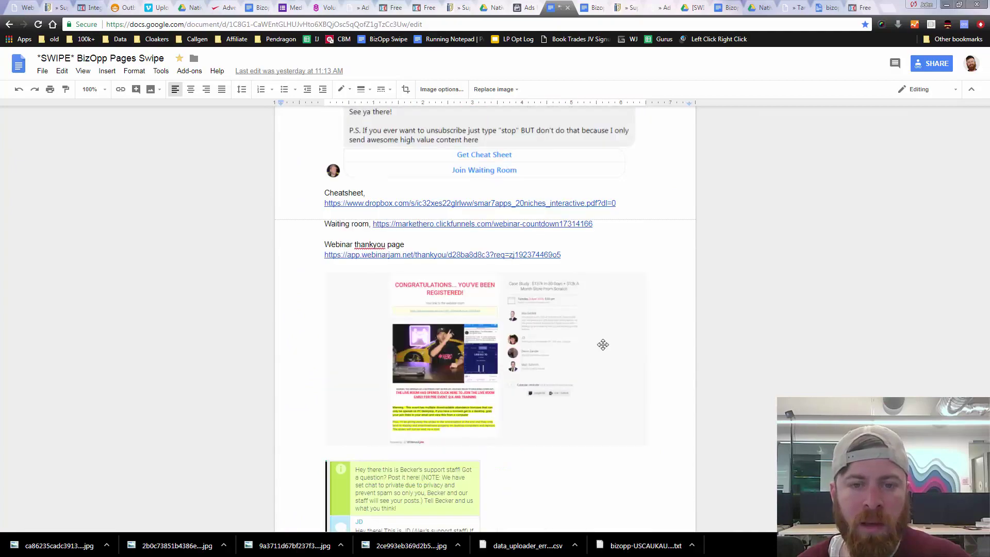
scroll(741, 367, up, 15)
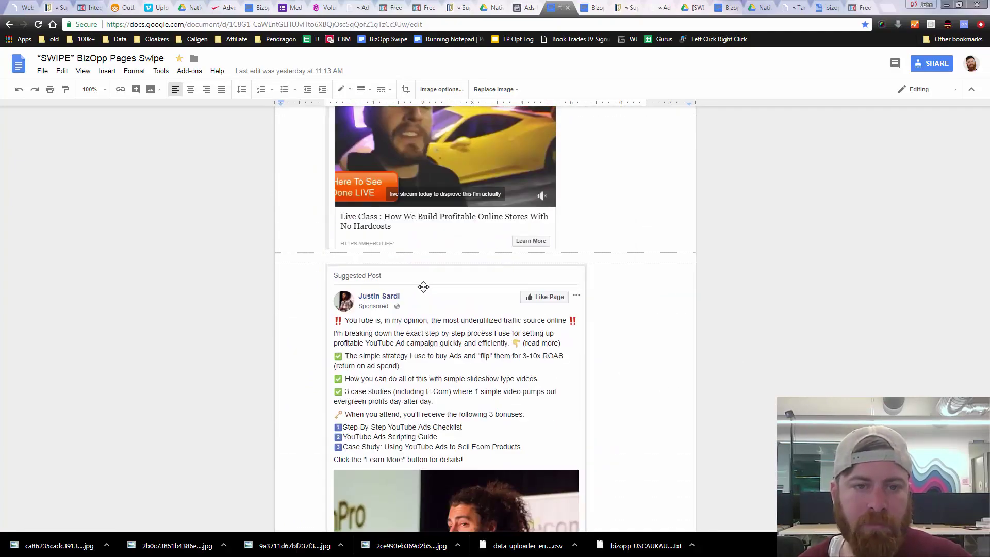
scroll(420, 278, up, 2)
scroll(420, 279, down, 3)
scroll(660, 387, down, 20)
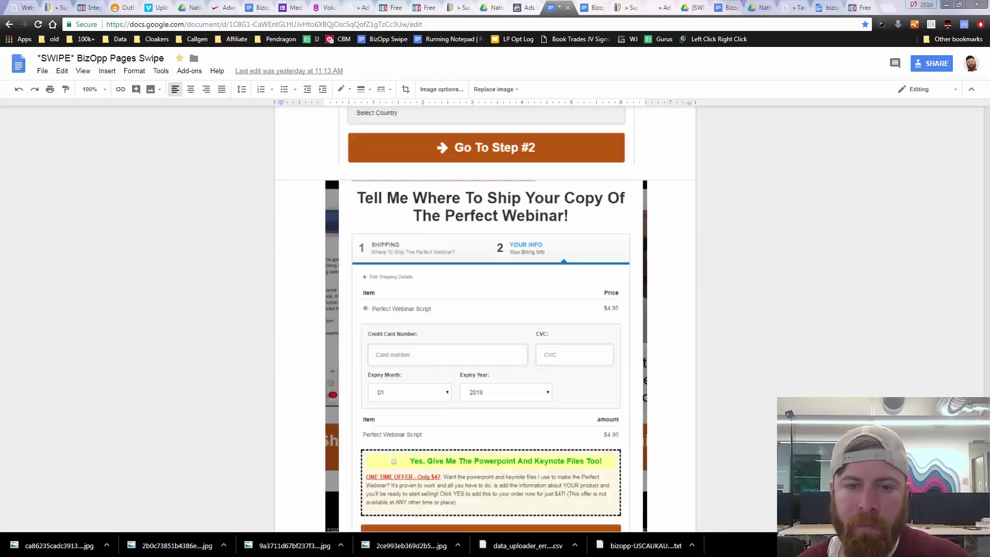
scroll(660, 388, down, 5)
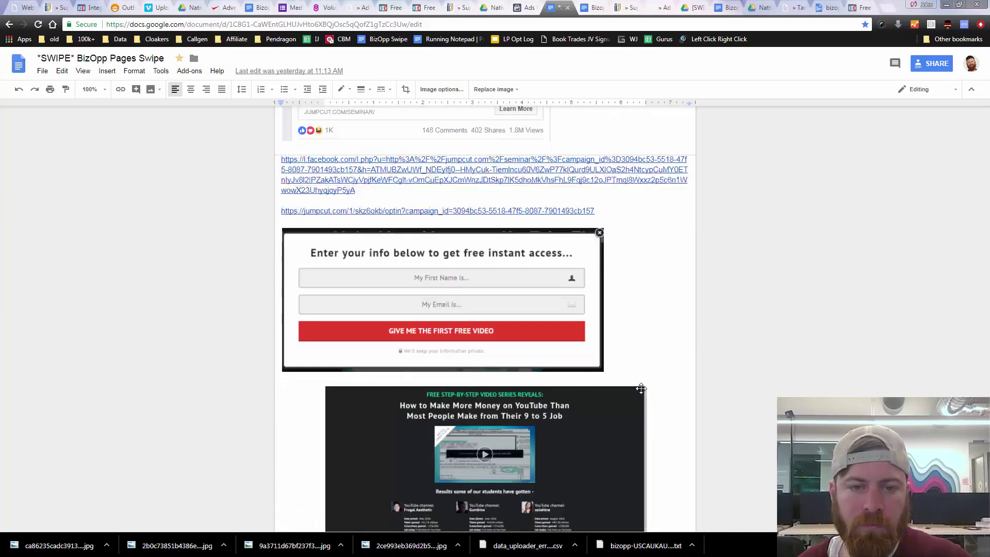
Step: Examine the sponsored Jumpcut ad in the swipe document, from its opening text to the headline, description and engagement figures
scroll(577, 353, up, 12)
scroll(521, 383, down, 4)
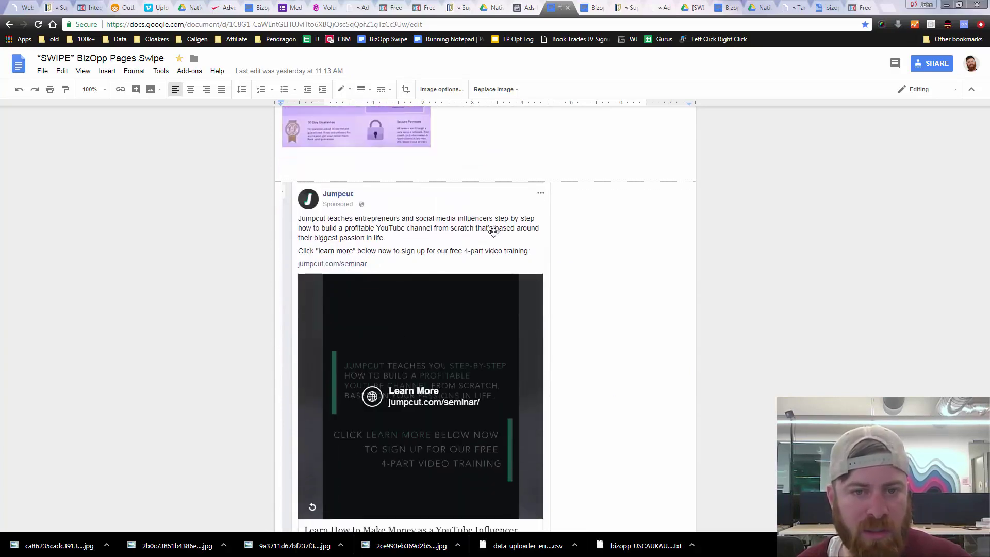
scroll(451, 356, down, 2)
scroll(451, 356, down, 1)
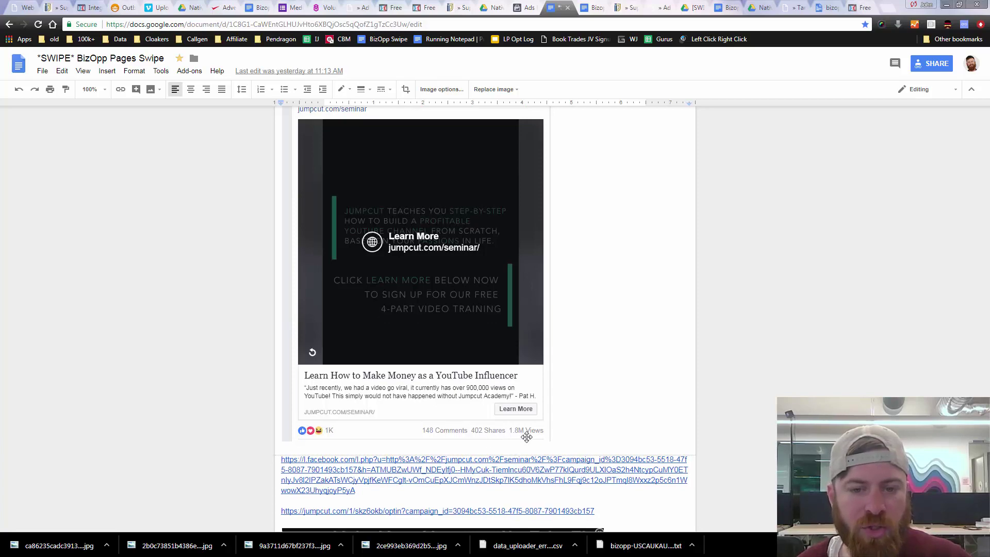
scroll(536, 436, up, 2)
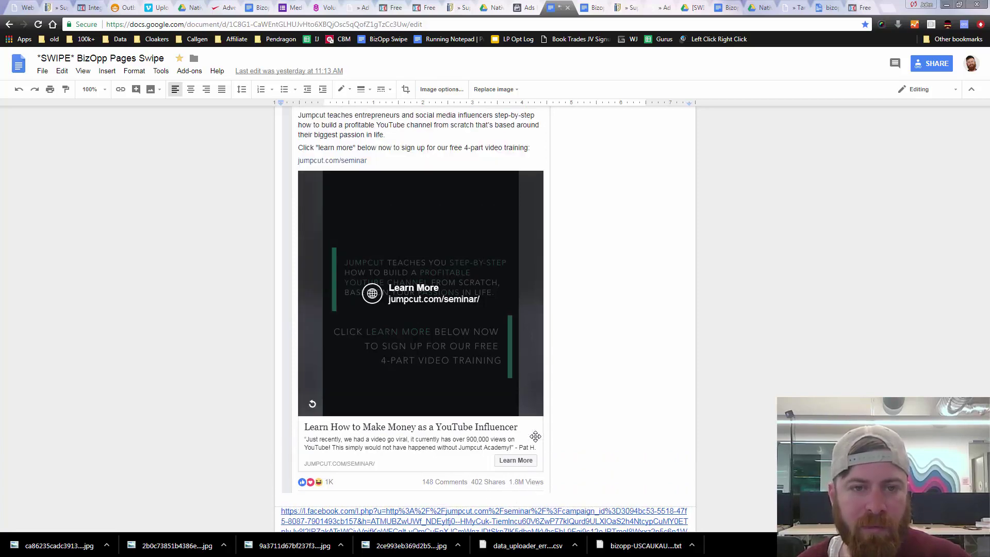
scroll(535, 436, up, 1)
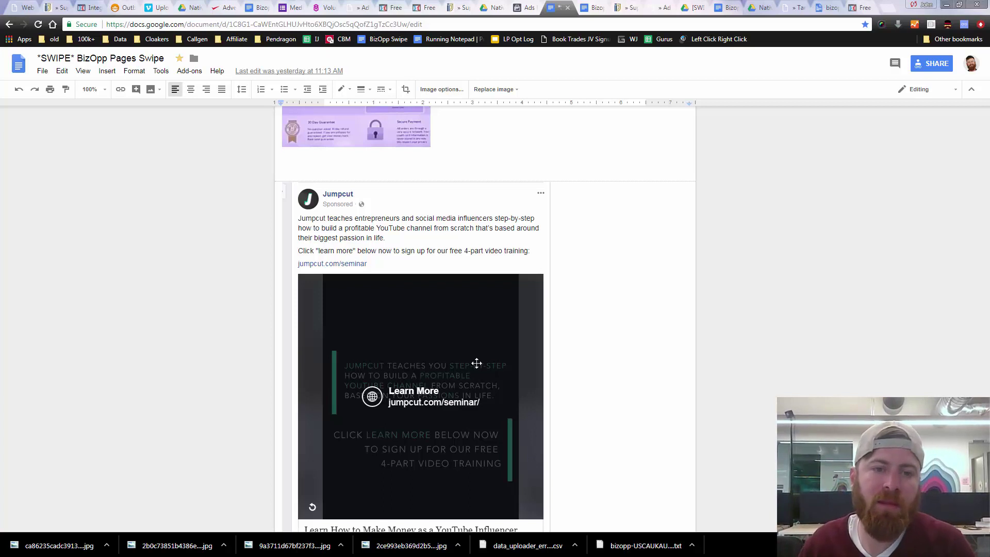
scroll(516, 372, down, 1)
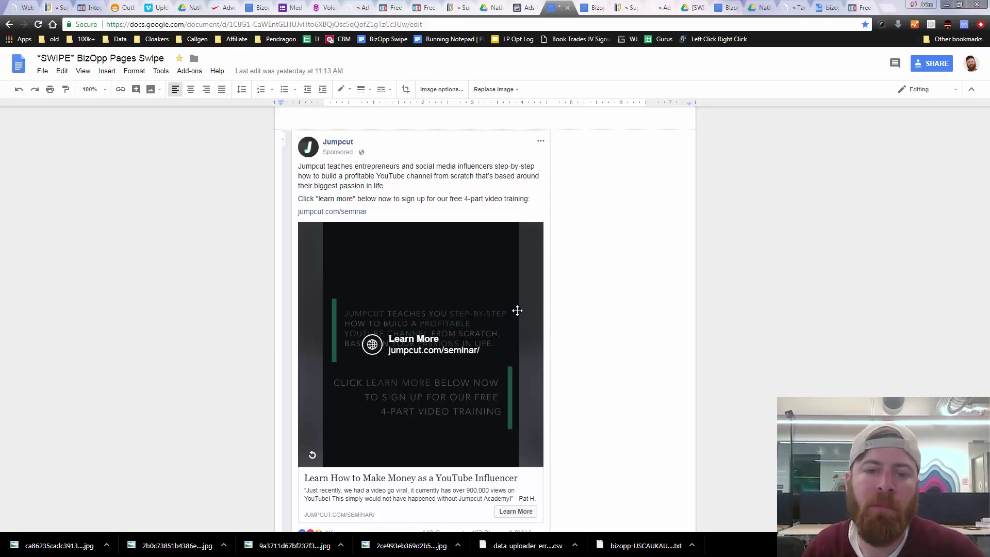
scroll(517, 311, down, 1)
scroll(517, 310, up, 1)
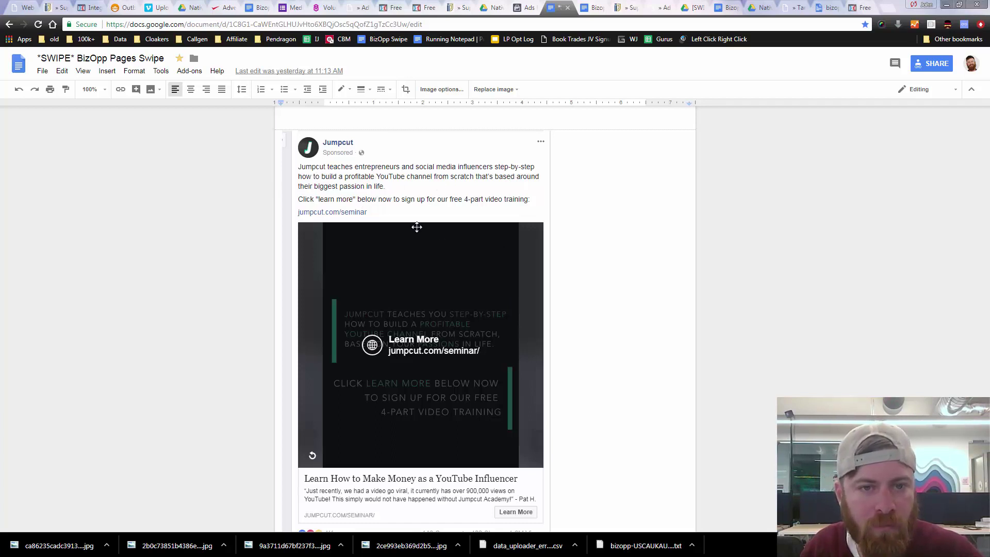
scroll(535, 345, down, 1)
scroll(515, 338, up, 1)
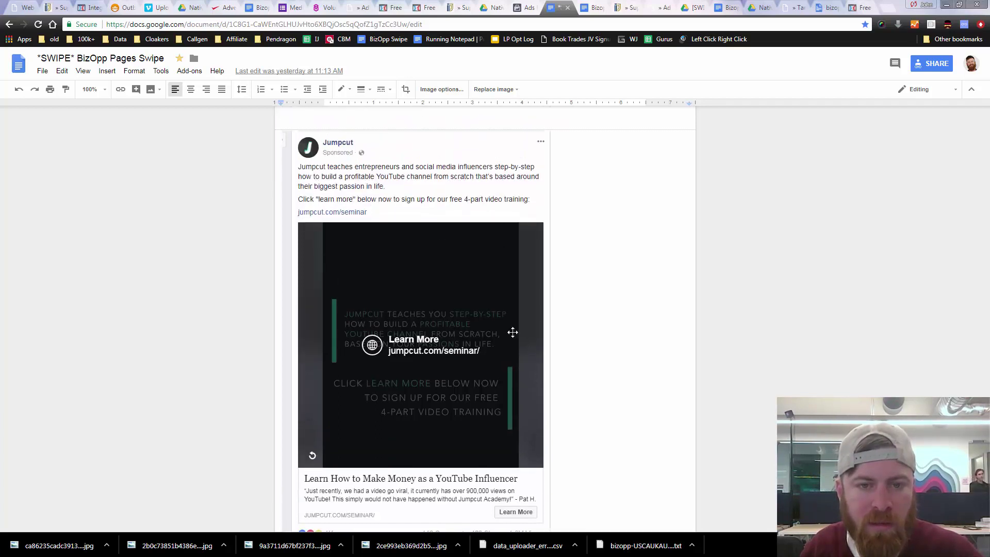
Step: On the blank line above the Jumpcut ad, write "I teach entrepreneurs and online marketers step-by-step"
click(596, 194)
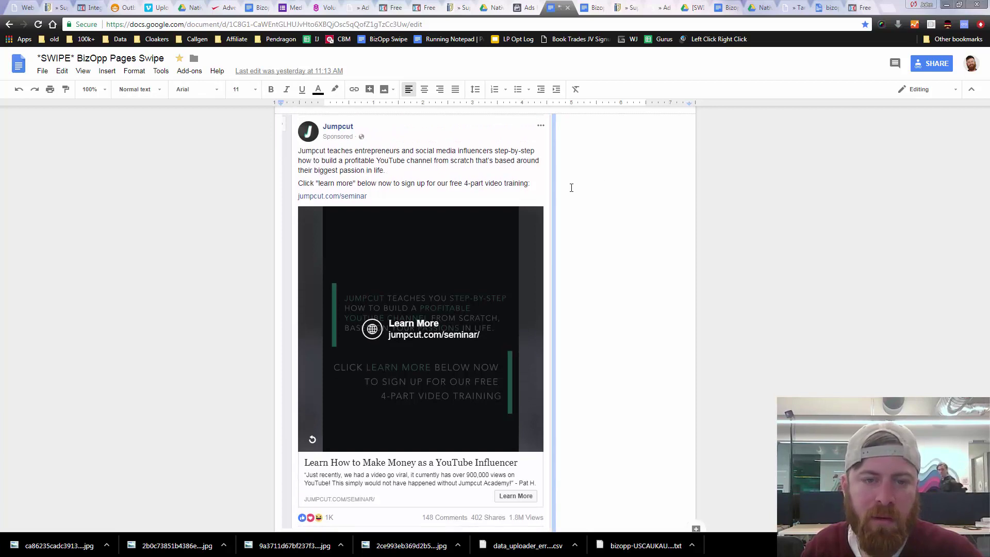
scroll(413, 199, up, 2)
click(342, 205)
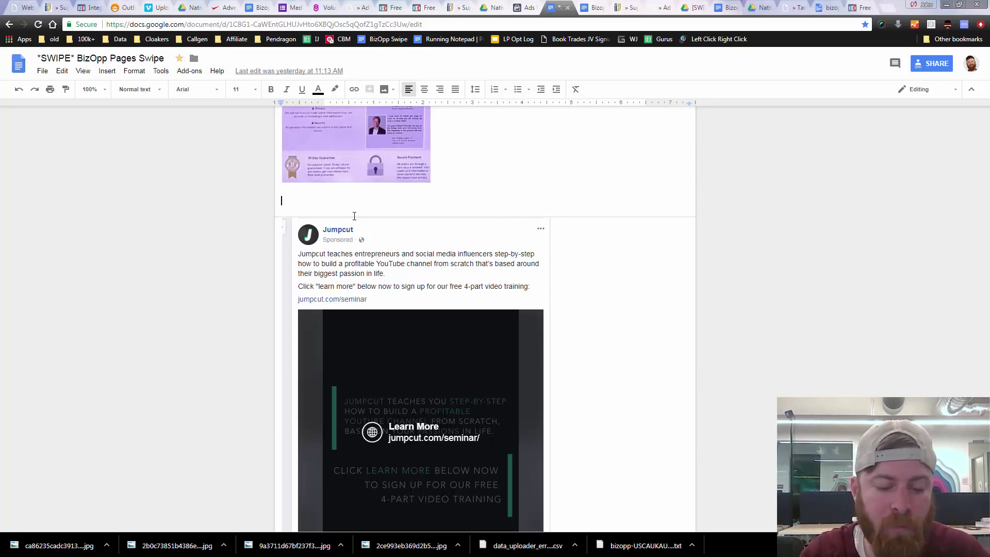
text(John)
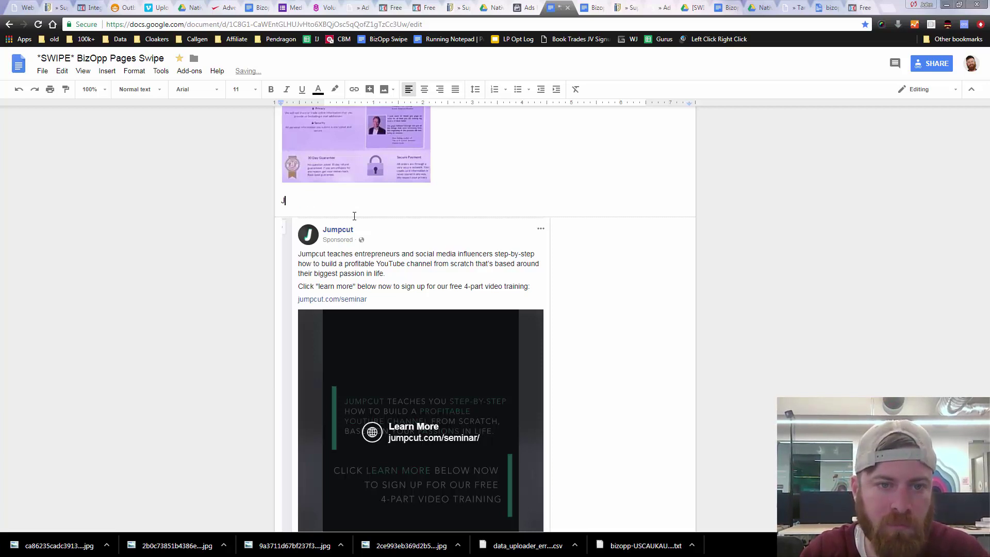
key(BackSpace)
text(I teach entrepreneurs and o)
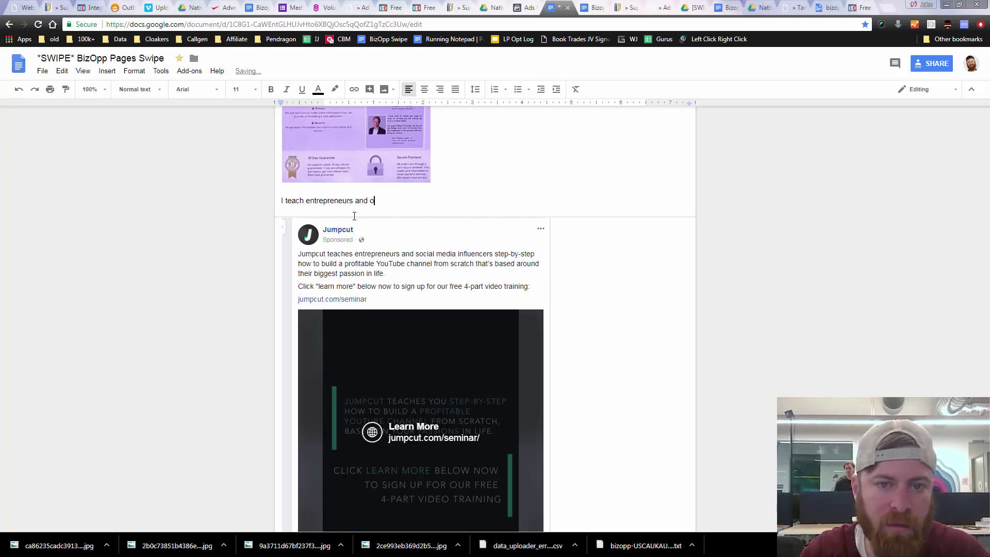
text(nline mark)
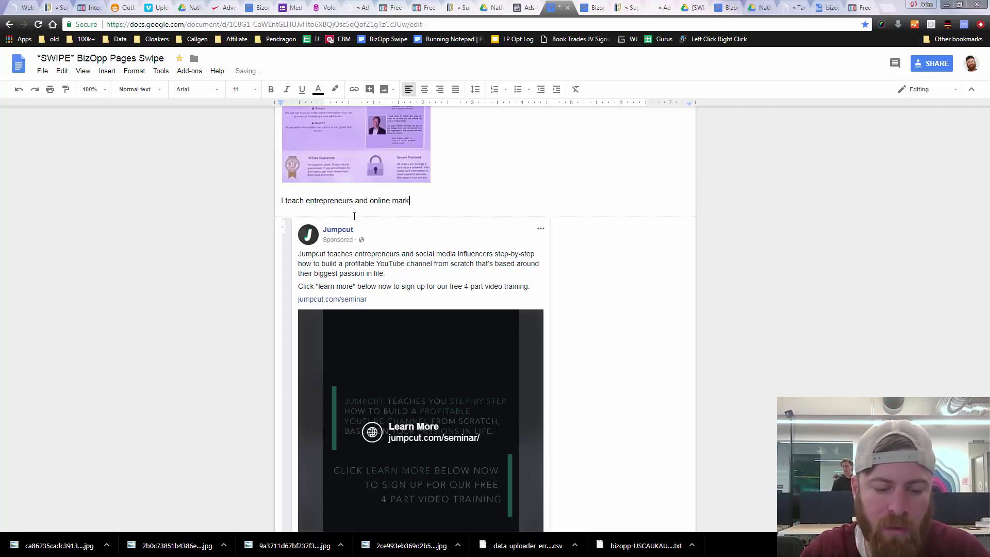
text(eters step)
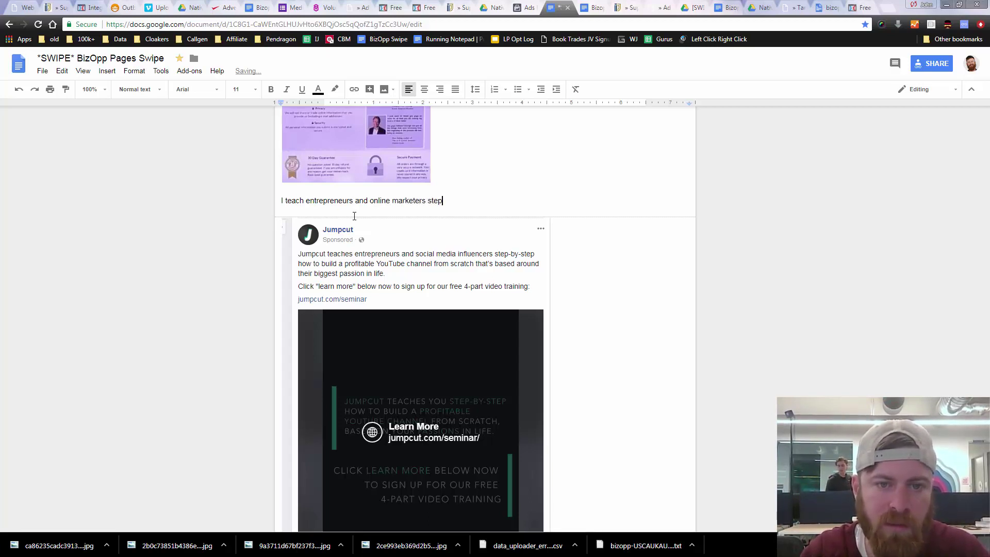
text(-by-step)
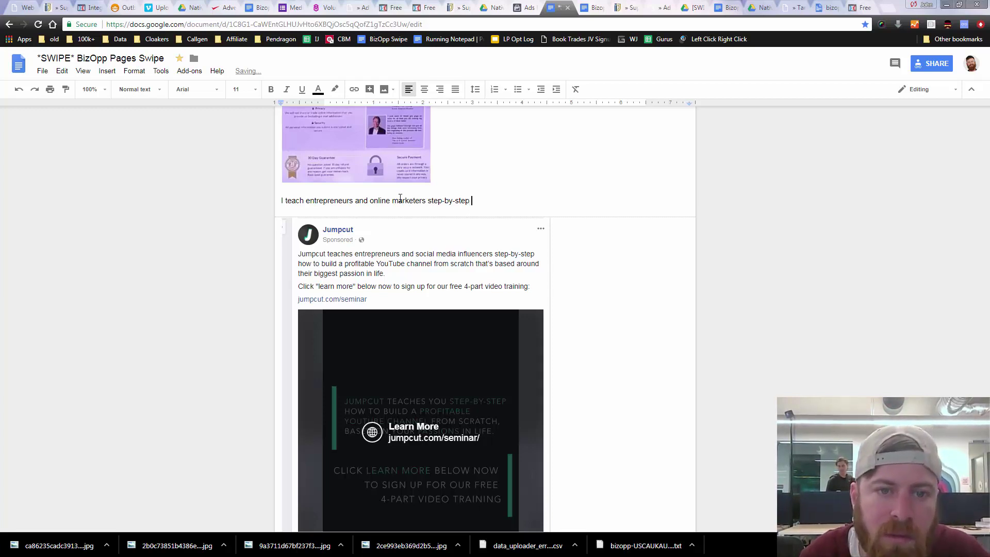
Step: Reword the audience in the new ad text to "entrepreneurs, engineers, and salespeople"
drag(426, 201, 373, 203)
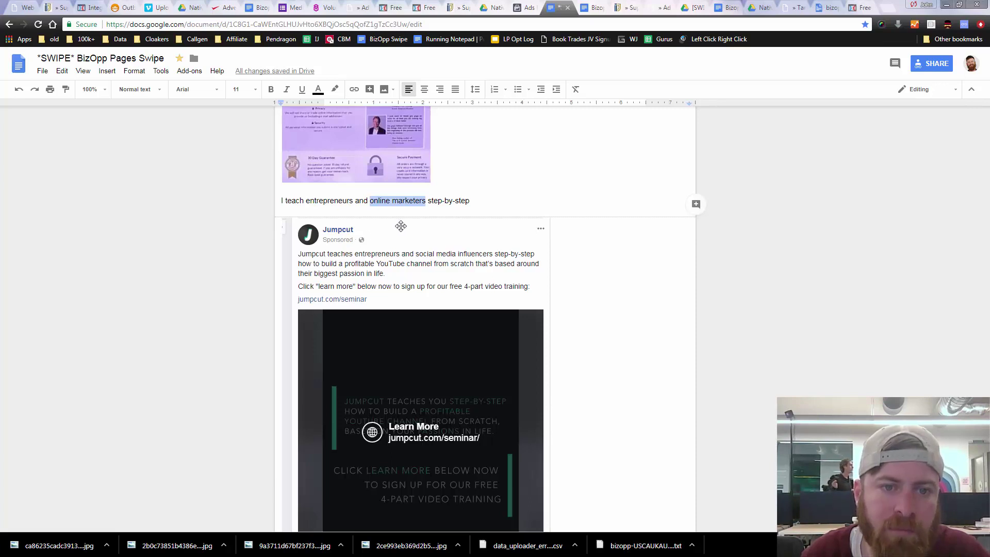
text(engineers)
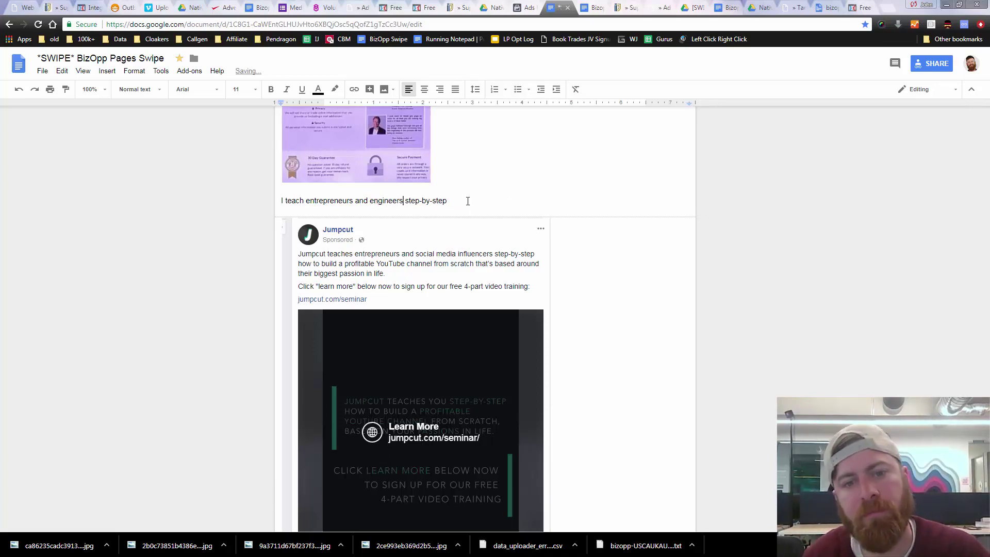
double_click(468, 201)
drag(371, 201, 352, 202)
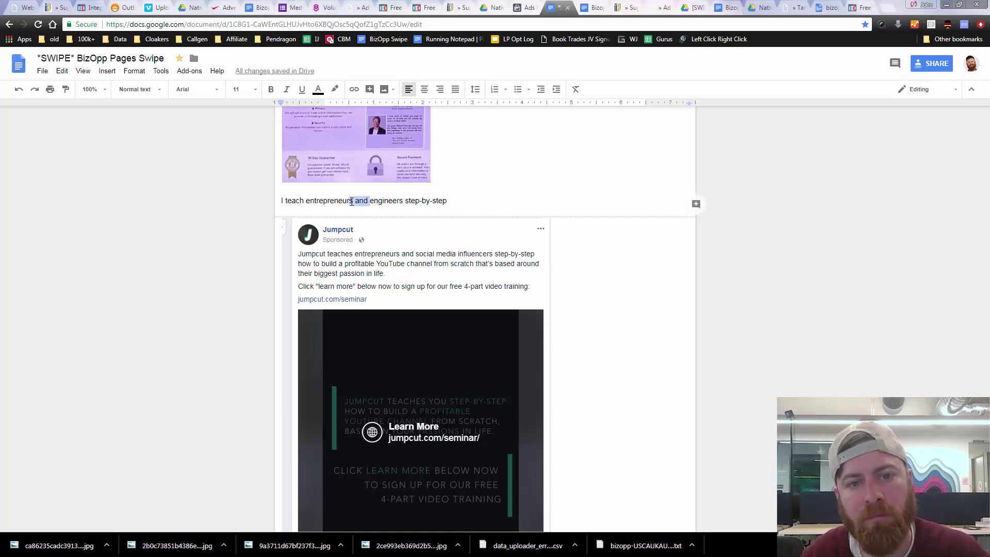
key(BackSpace)
text(,)
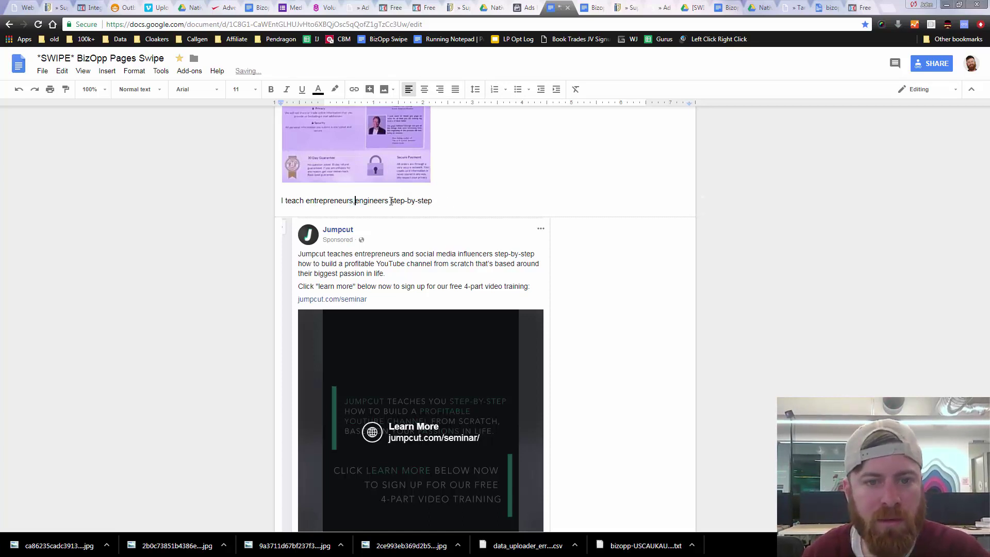
text( engineers)
text(, and salespe)
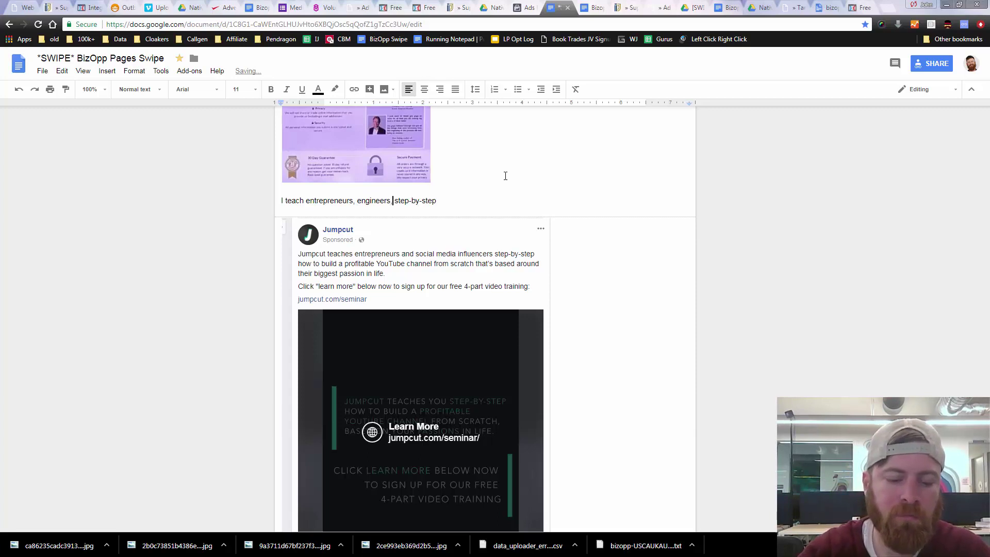
text(ople)
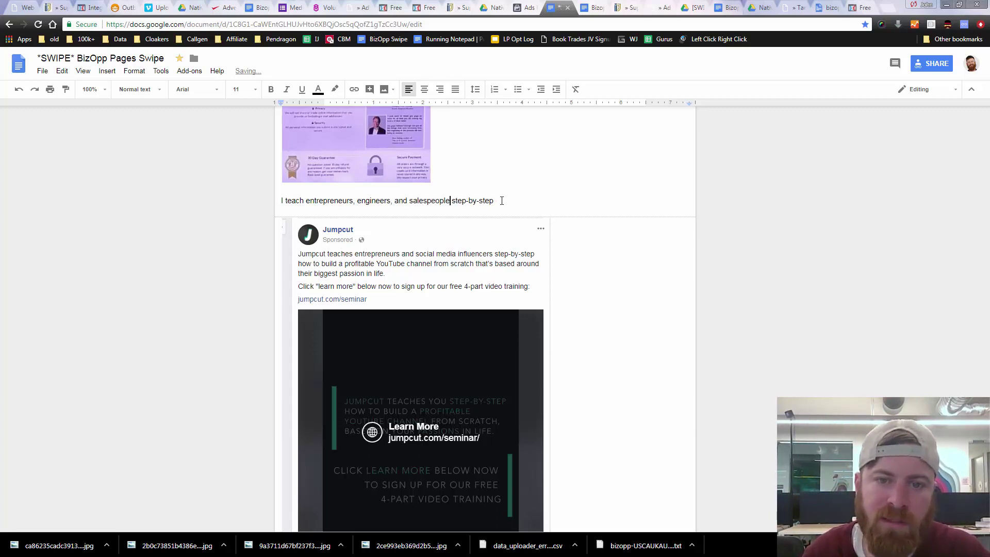
Step: Finish the sentence with "how to build an online marketing business from scratch based around their biggest passion in life."
drag(502, 201, 528, 206)
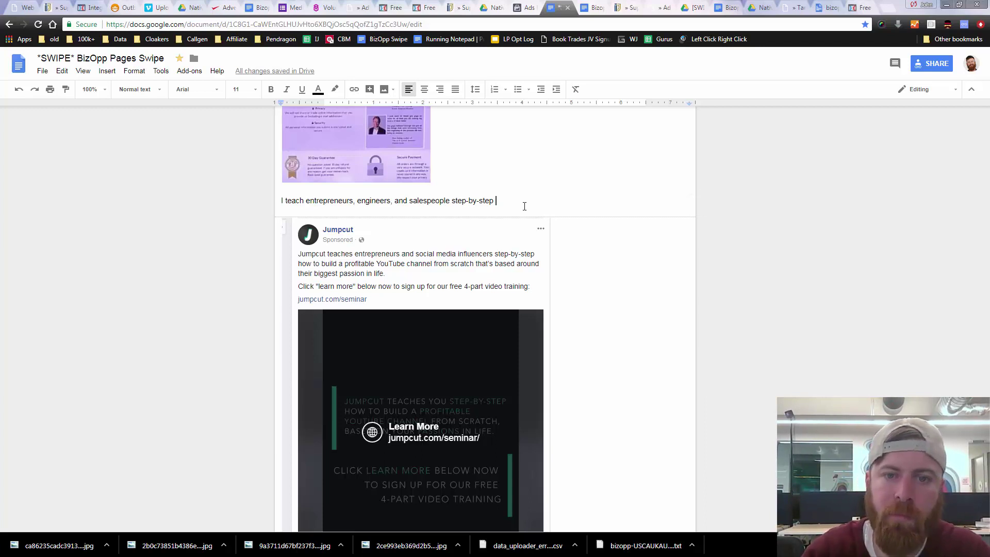
text(how to build an o)
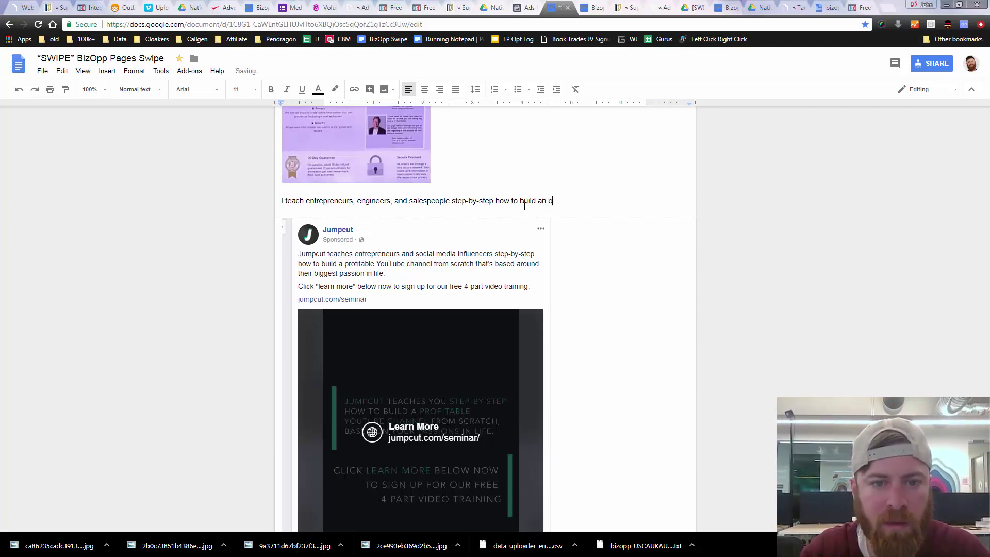
text(nline marketing business)
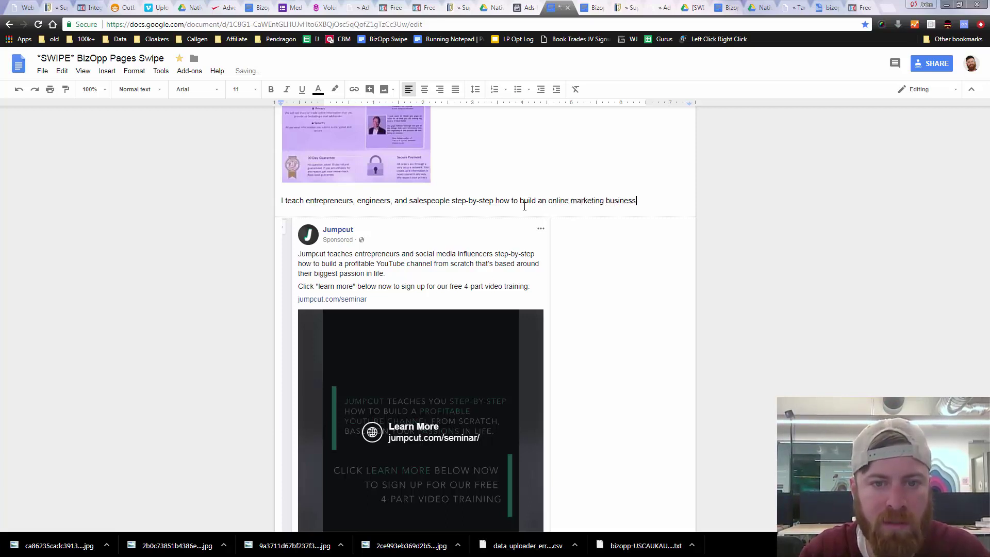
text( from scra)
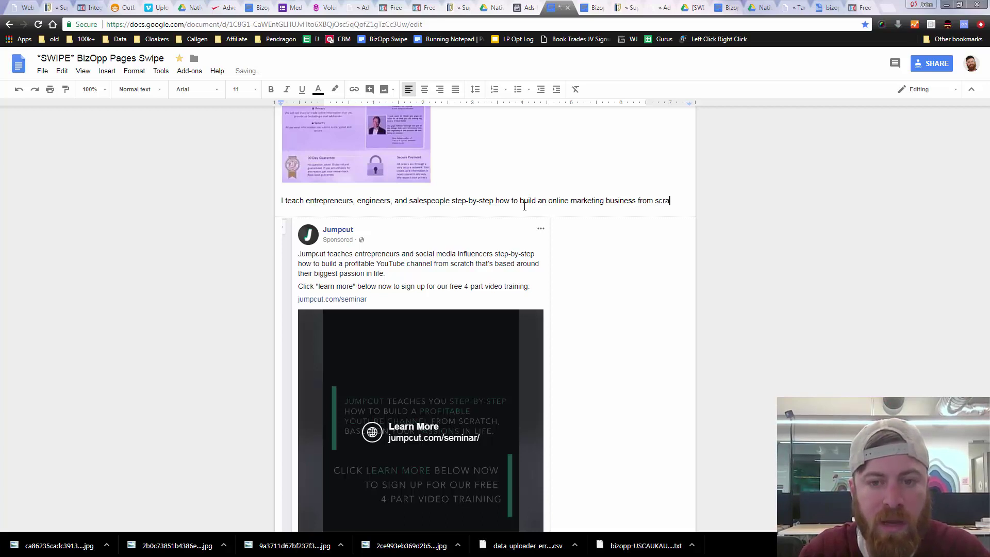
text(tch based around)
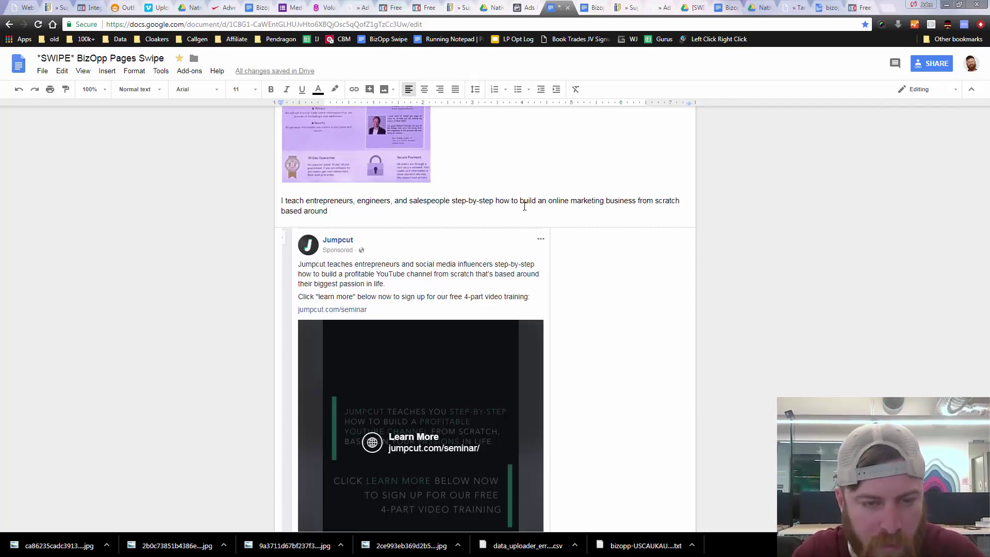
text(their biggest passi)
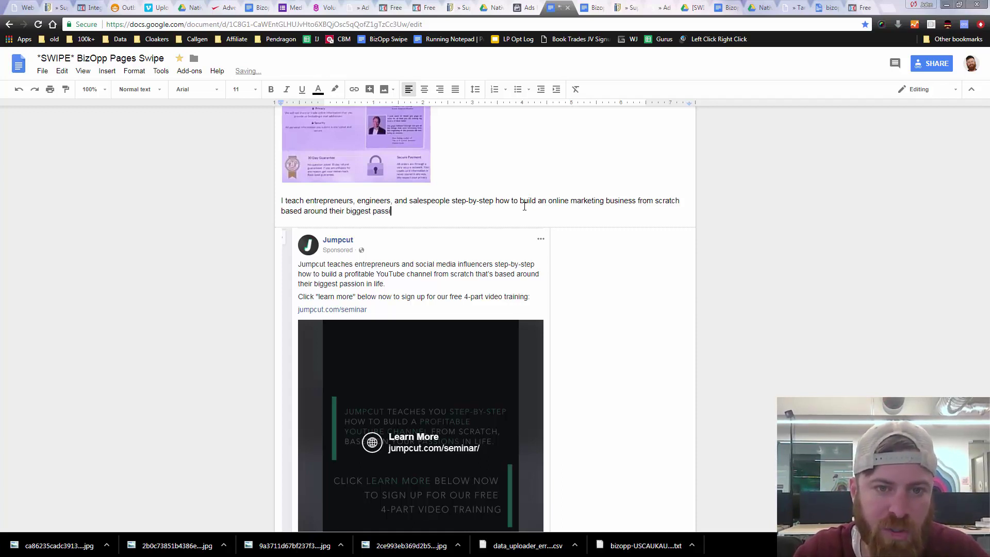
text(on in life.)
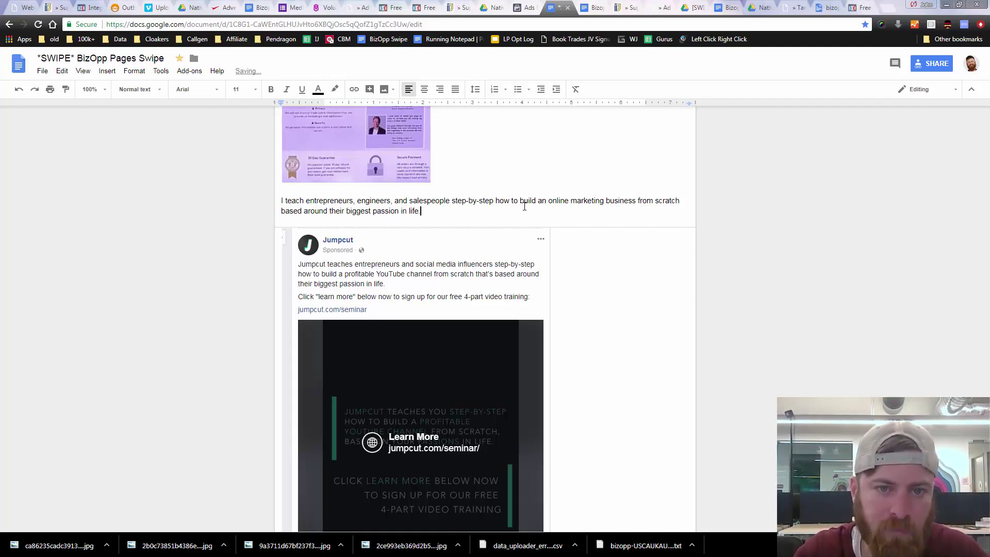
Step: Add a second line to the new ad text reading Click "learn more" below now to signup for our free video training
key(Return)
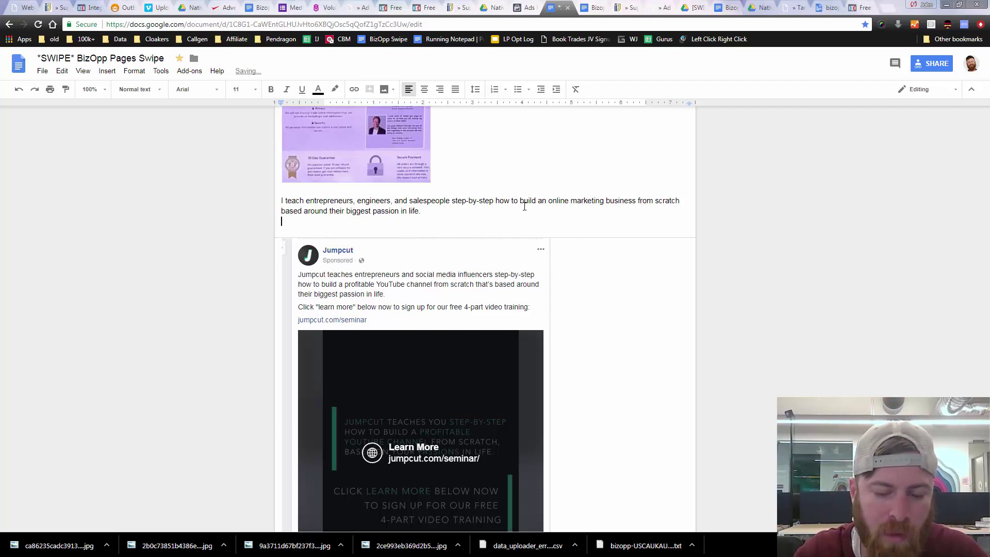
text(Click)
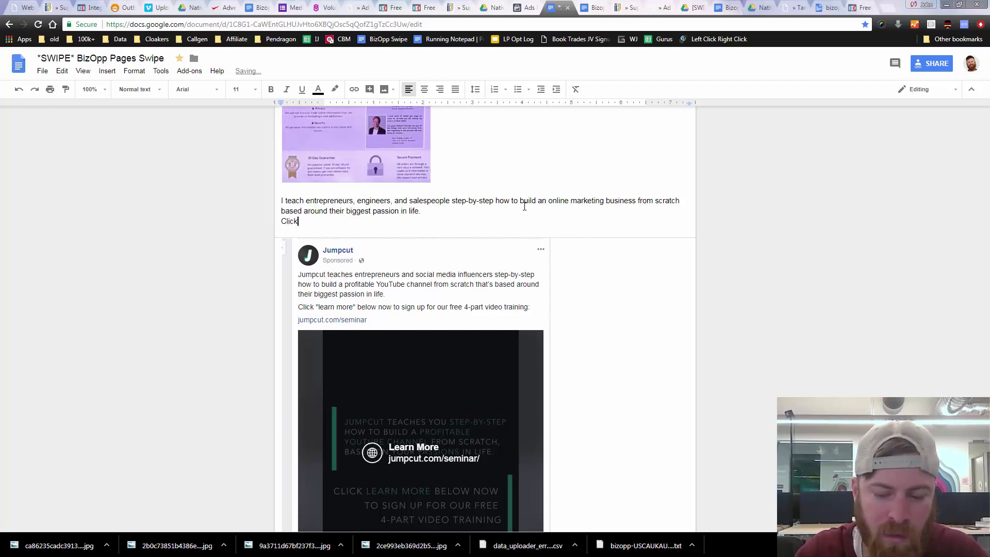
text( "learn more" bne)
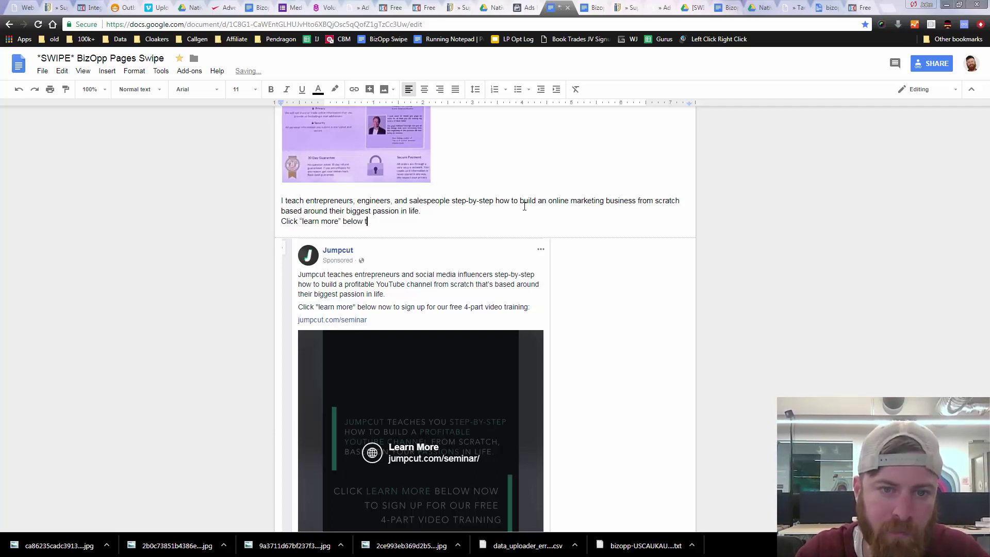
text(now to sign)
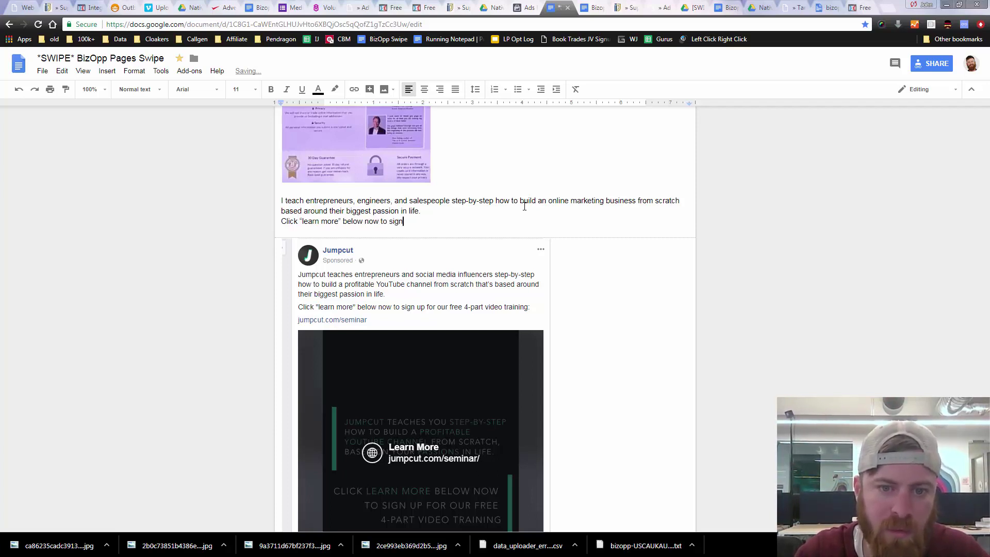
text(up for )
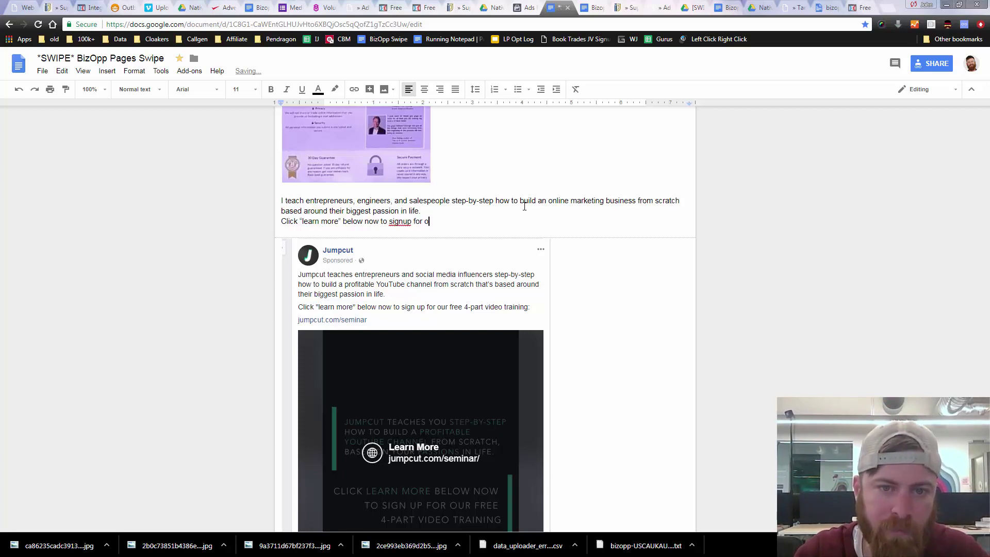
text(our fr)
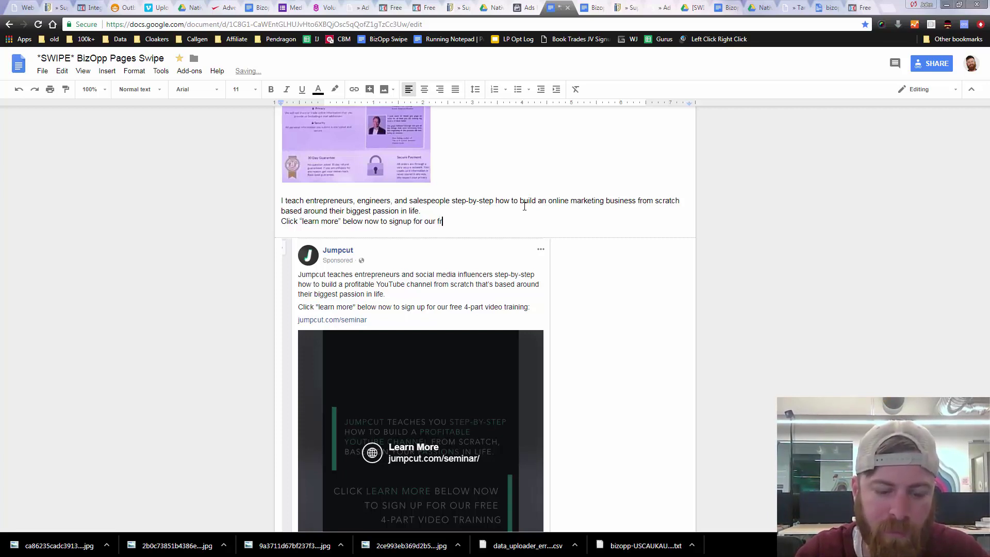
text(ee video trai)
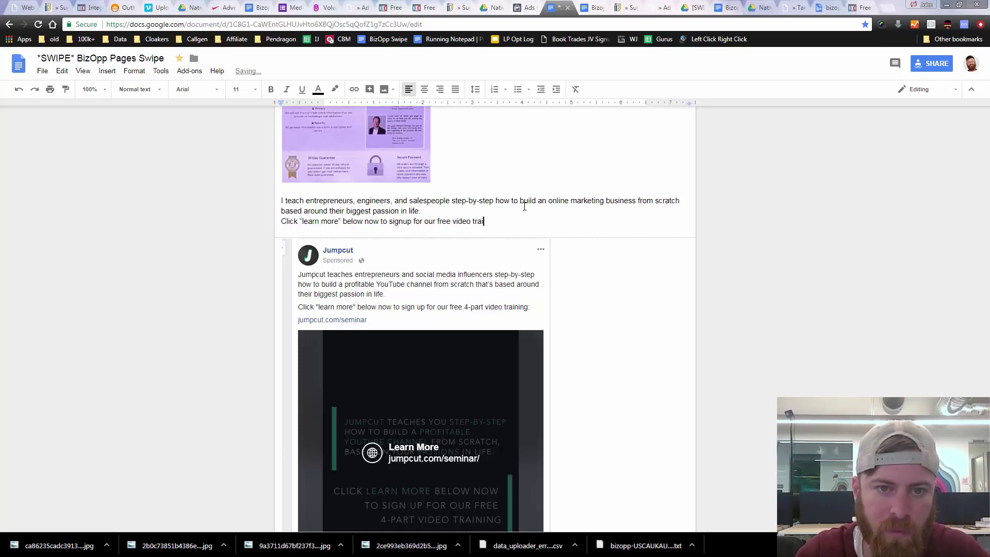
text(ning.)
key(Return)
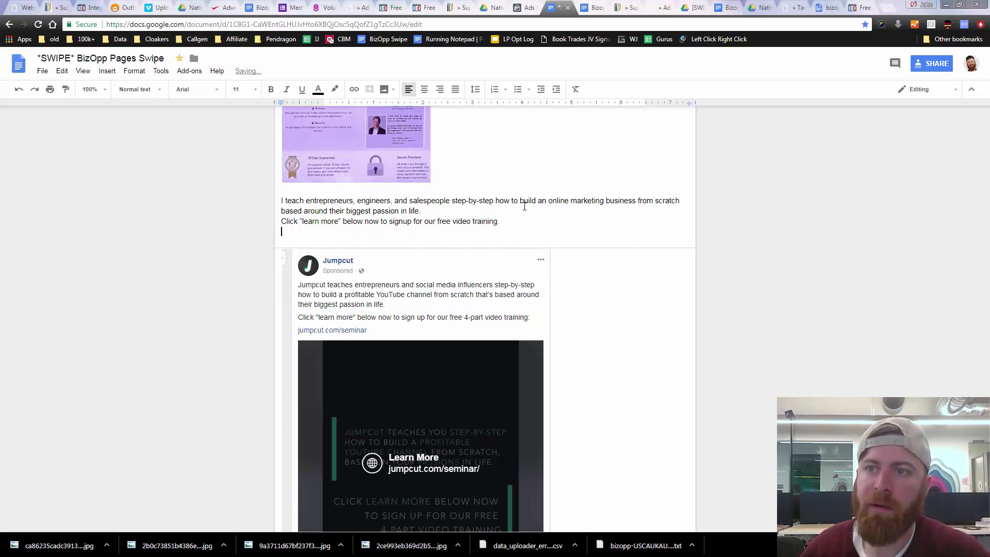
Step: Copy the free training page's address, shortened to jetset.money/go/, and paste it as the last line of the new ad text in the swipe document
click(862, 6)
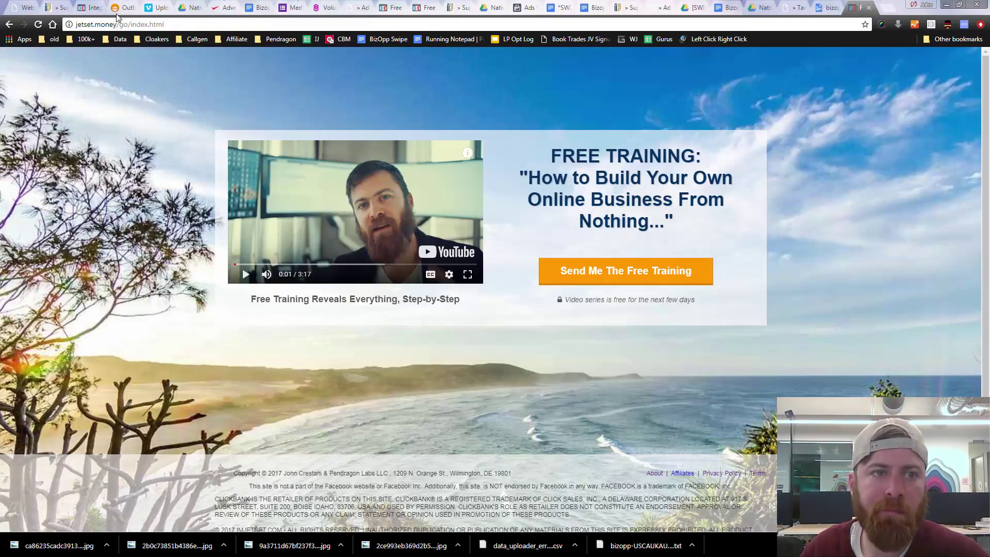
drag(130, 24, 267, 43)
click(143, 24)
key(BackSpace)
key(ctrl+a)
key(ctrl+c)
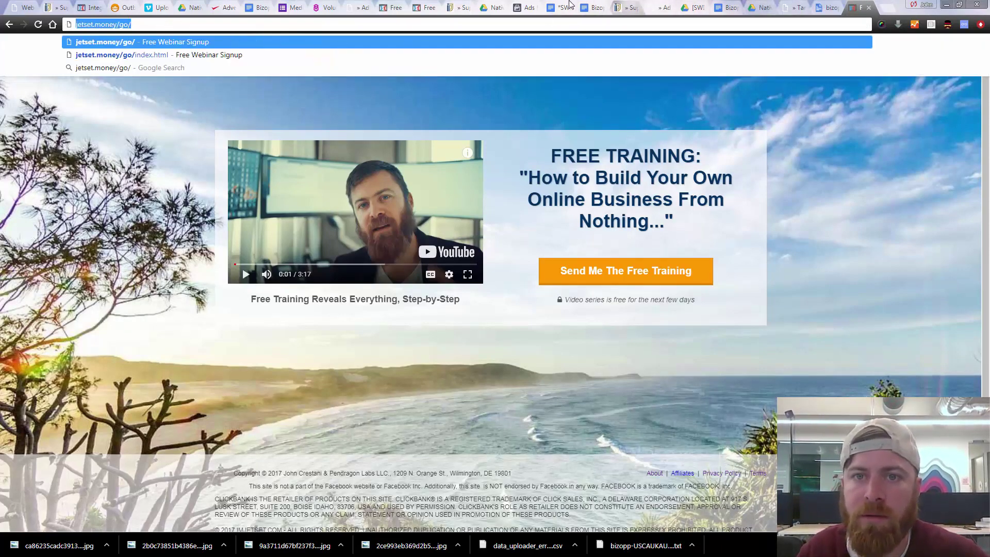
click(560, 5)
key(ctrl+v)
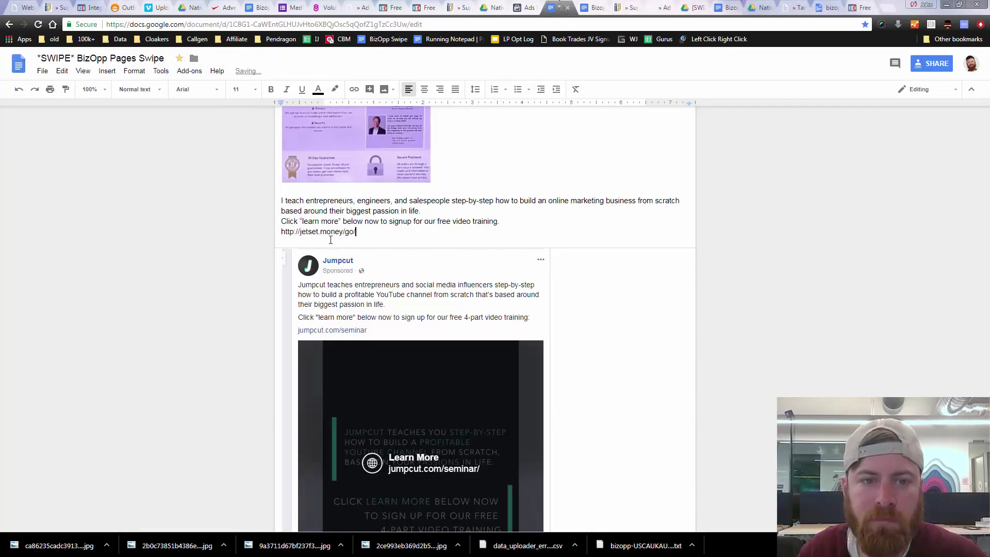
Step: Copy the complete new ad text into the Text field of the Facebook ad and separate its three parts with blank lines
drag(366, 231, 258, 206)
key(ctrl+c)
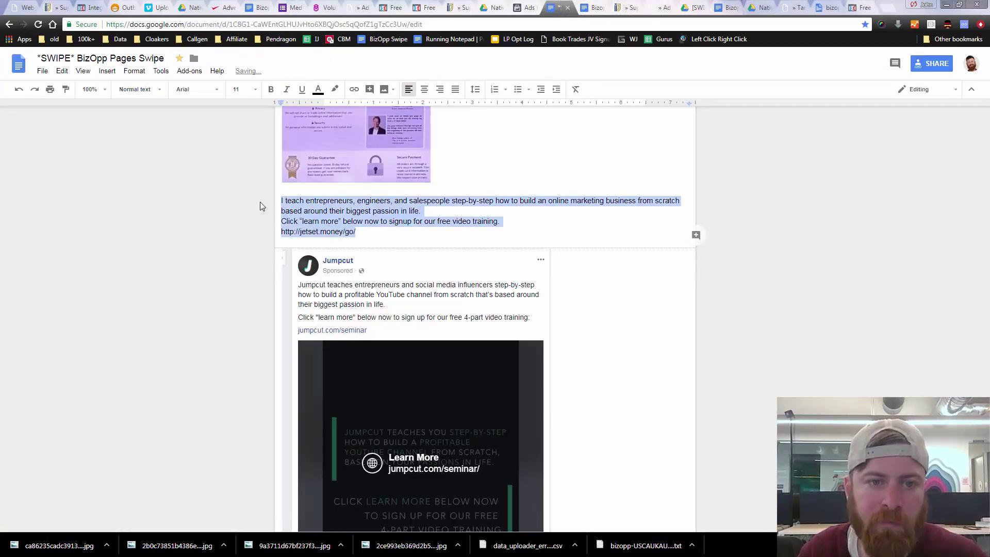
scroll(470, 316, down, 3)
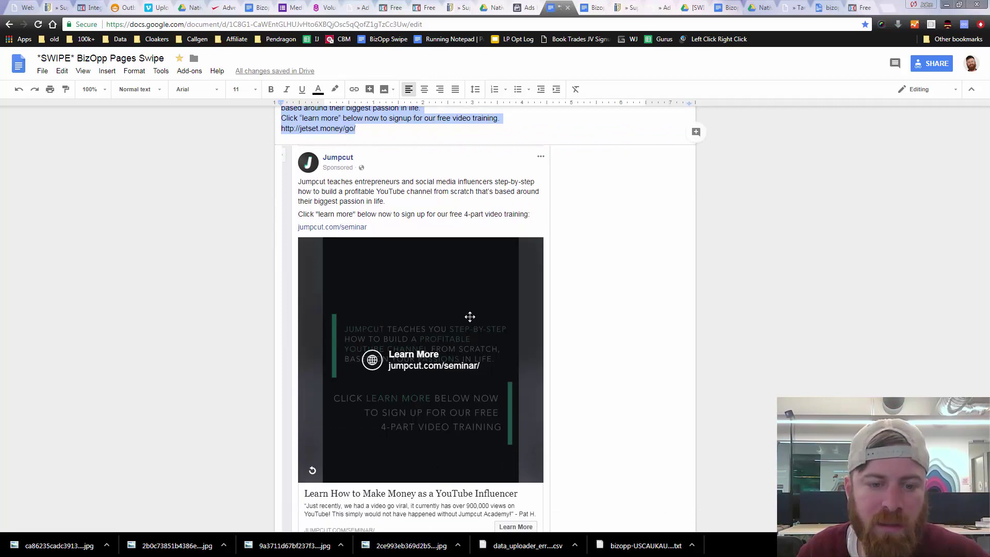
scroll(373, 174, up, 3)
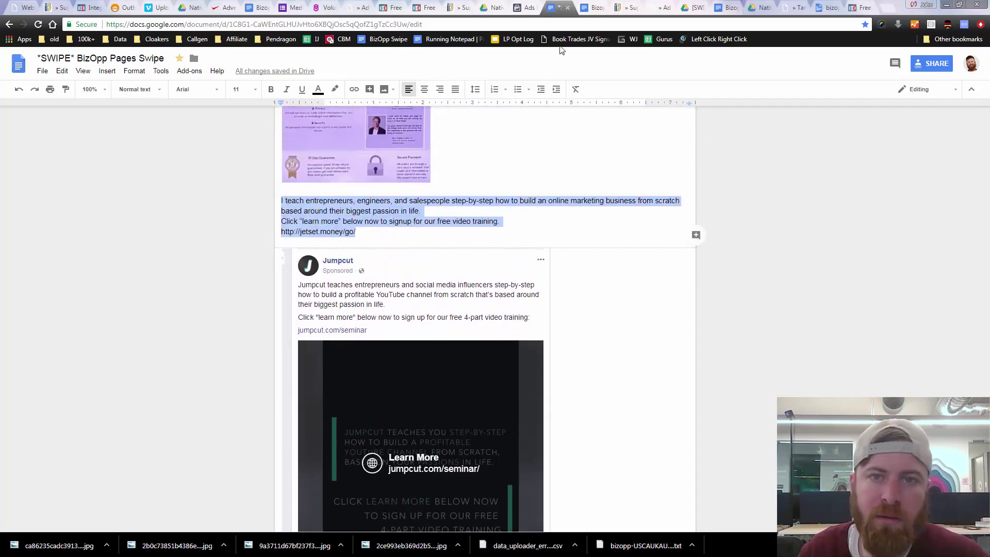
click(525, 8)
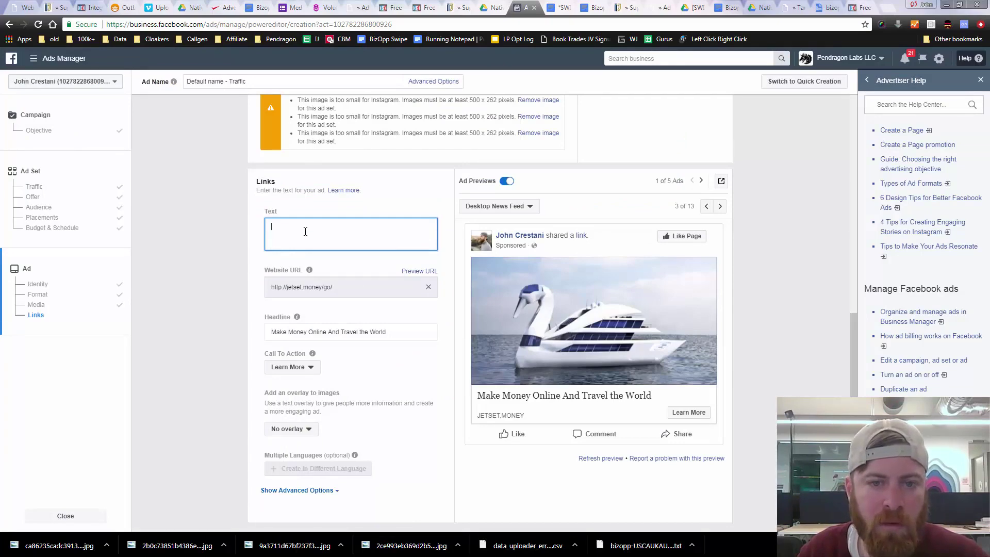
key(ctrl+v)
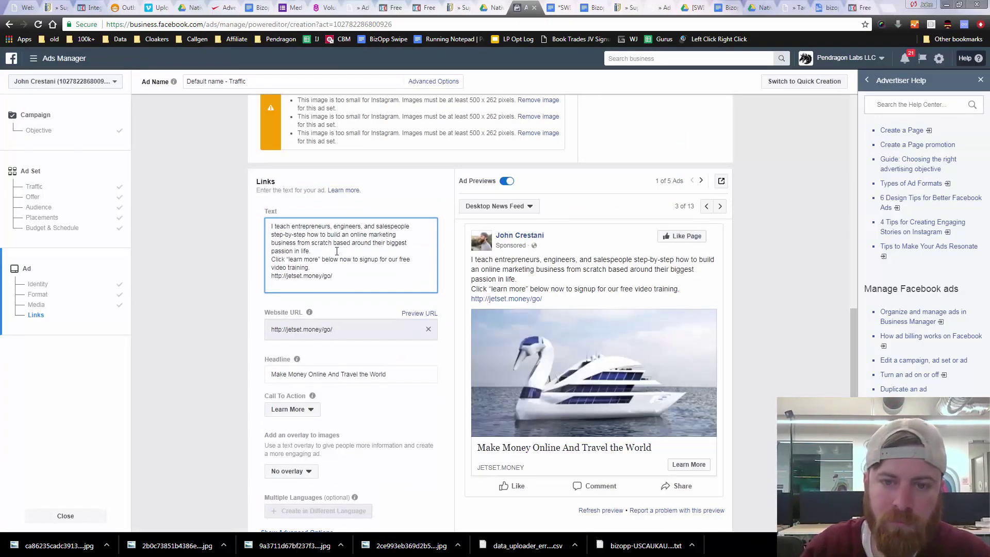
key(Return)
click(323, 273)
key(Return)
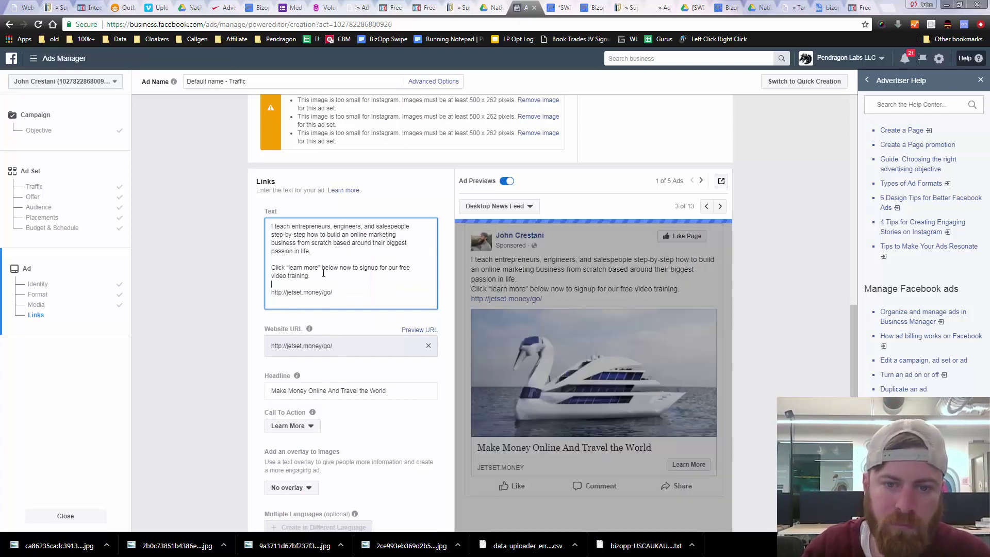
drag(290, 294, 270, 293)
text(J)
click(294, 293)
key(BackSpace)
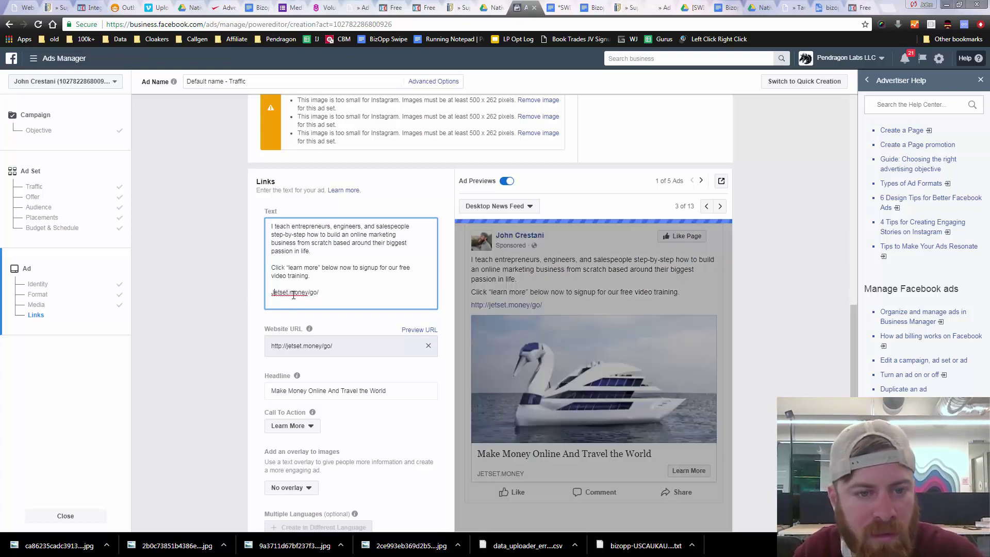
text(M)
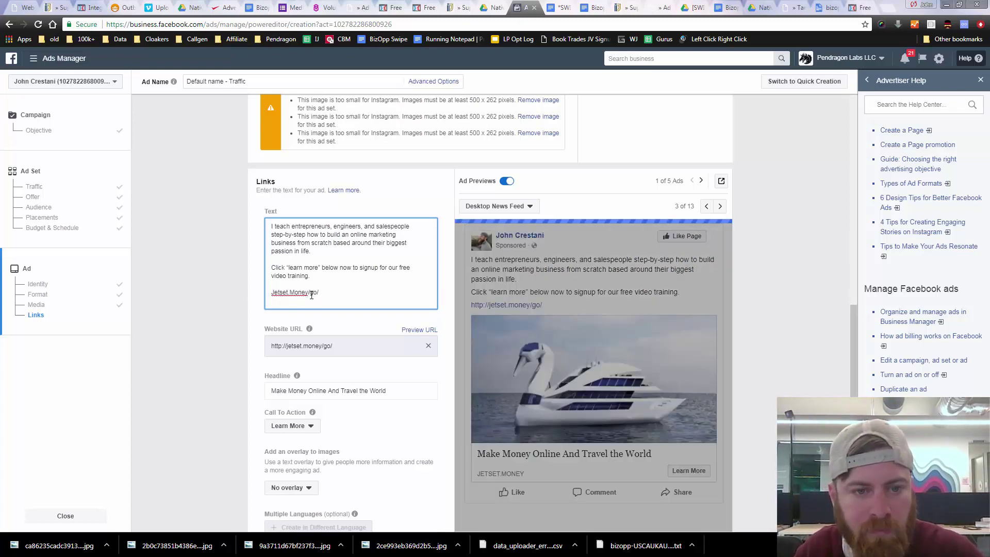
drag(310, 294, 313, 296)
click(365, 296)
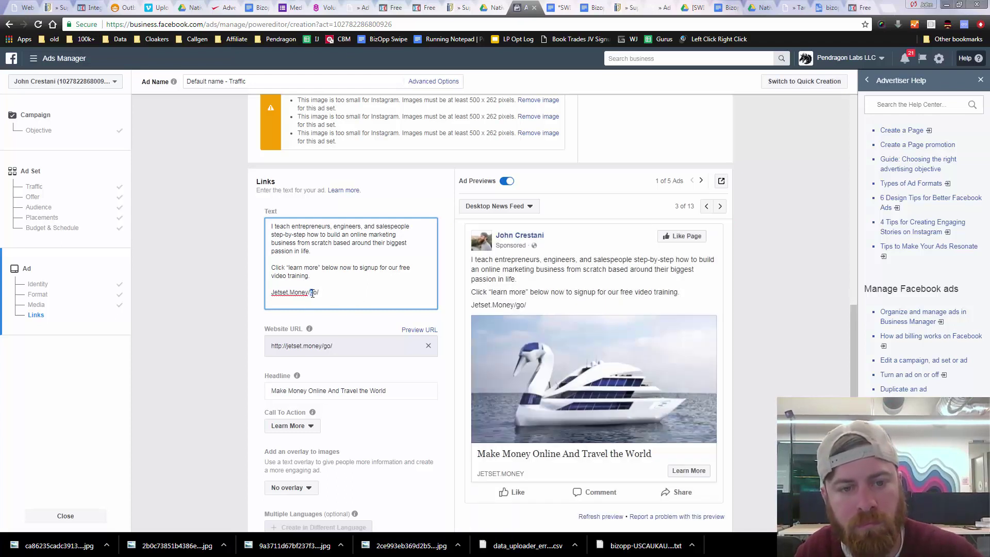
text(G)
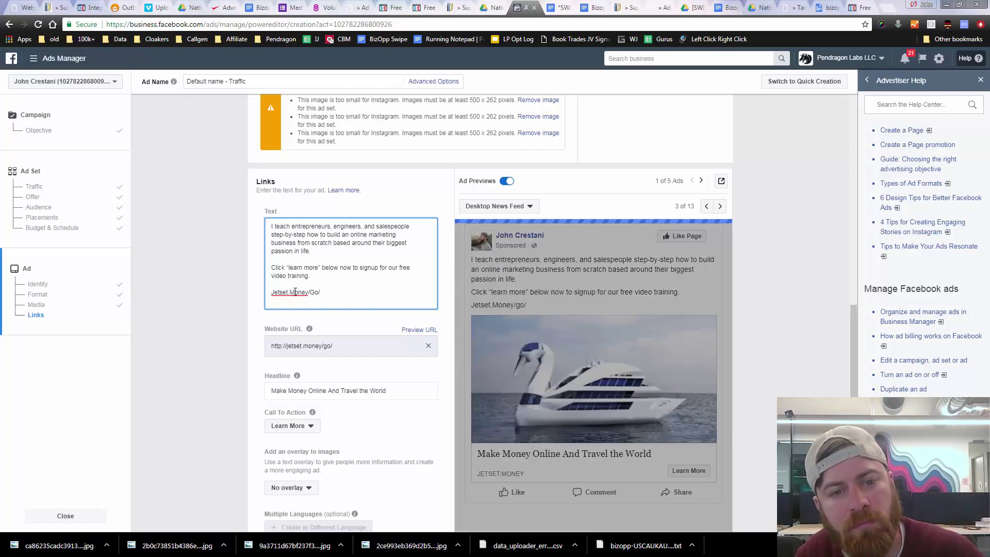
drag(295, 292, 292, 291)
text(m)
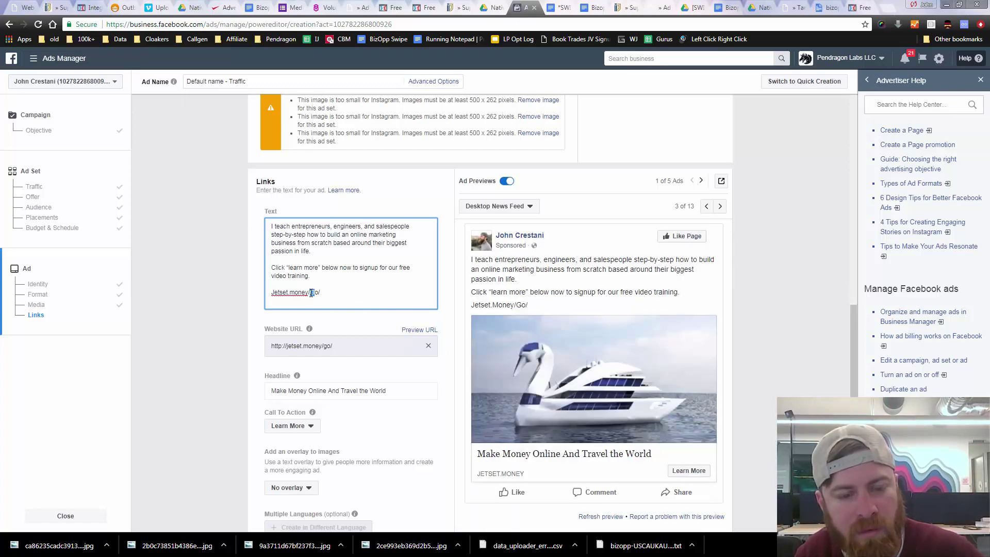
text(g)
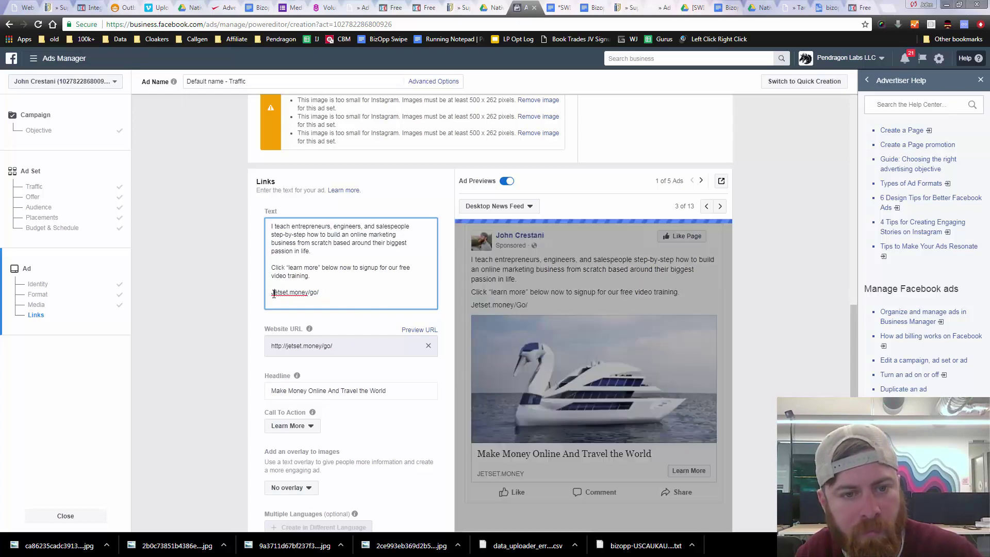
text(http://j)
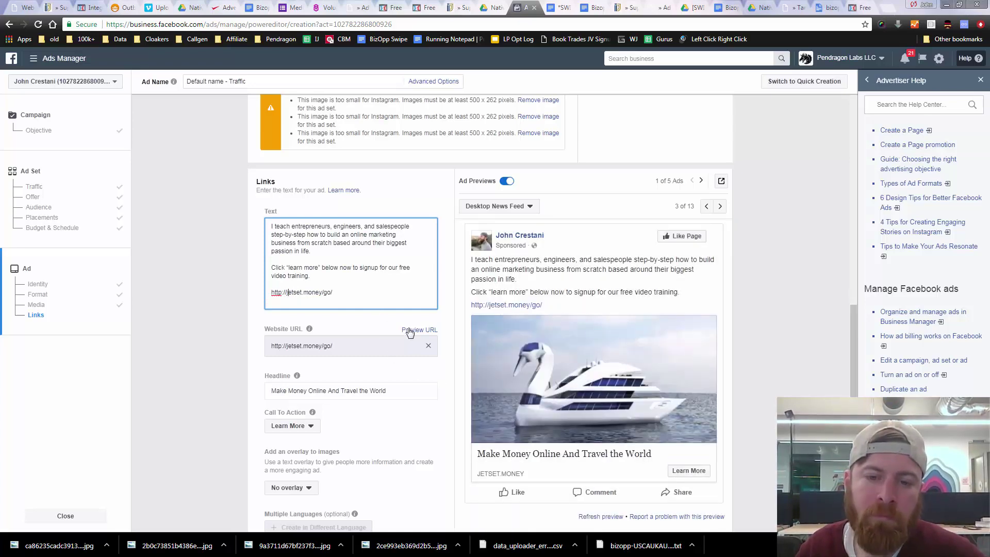
Step: In the swipe document, add a line directly below the Jumpcut ad and begin the description with the opening quote "Just recently,"
click(558, 7)
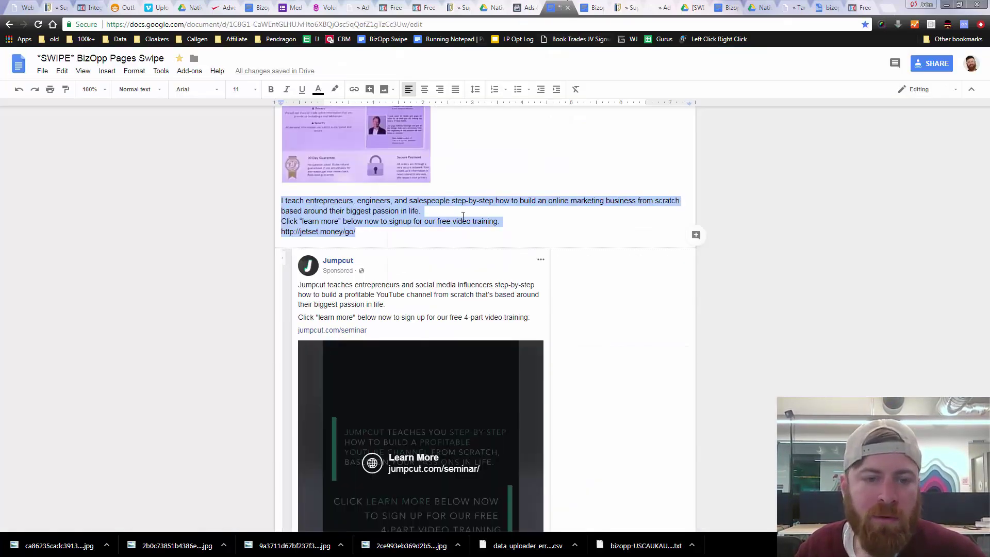
scroll(443, 338, down, 3)
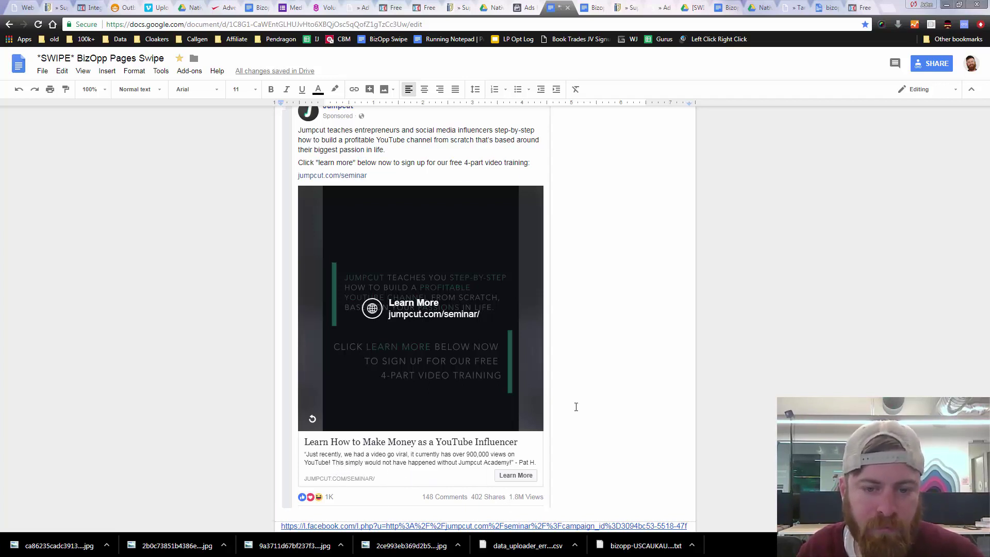
scroll(572, 409, down, 1)
double_click(593, 421)
click(582, 458)
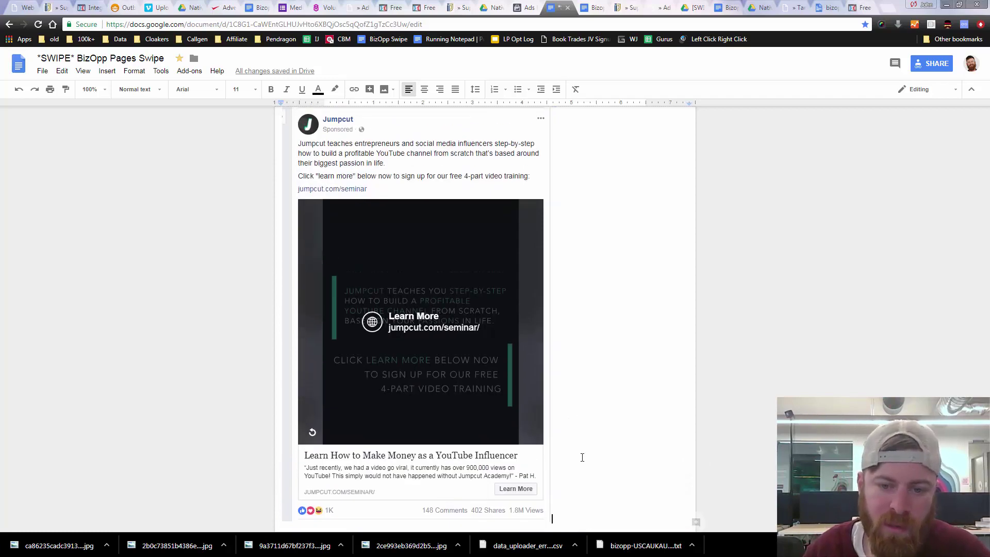
key(Return)
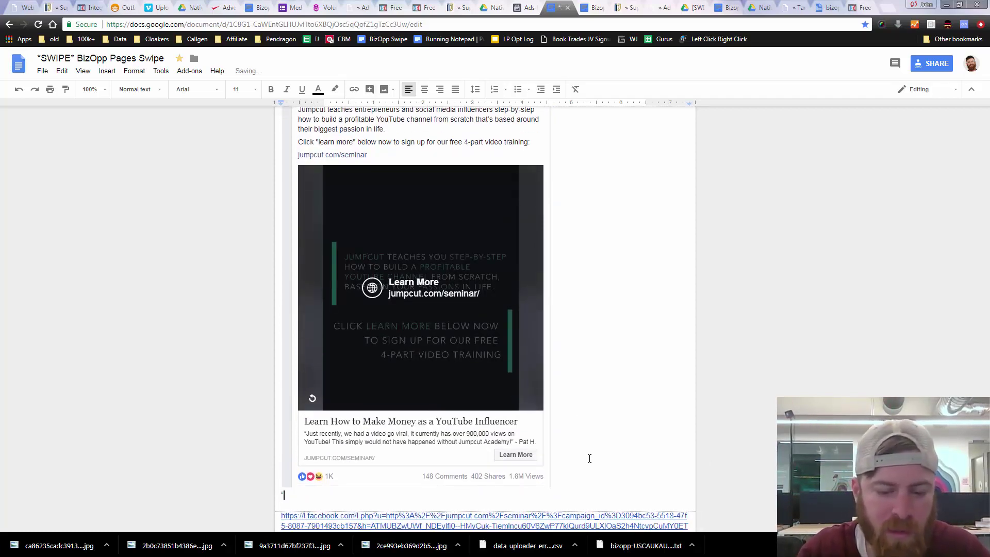
text("Jus)
text(t rev)
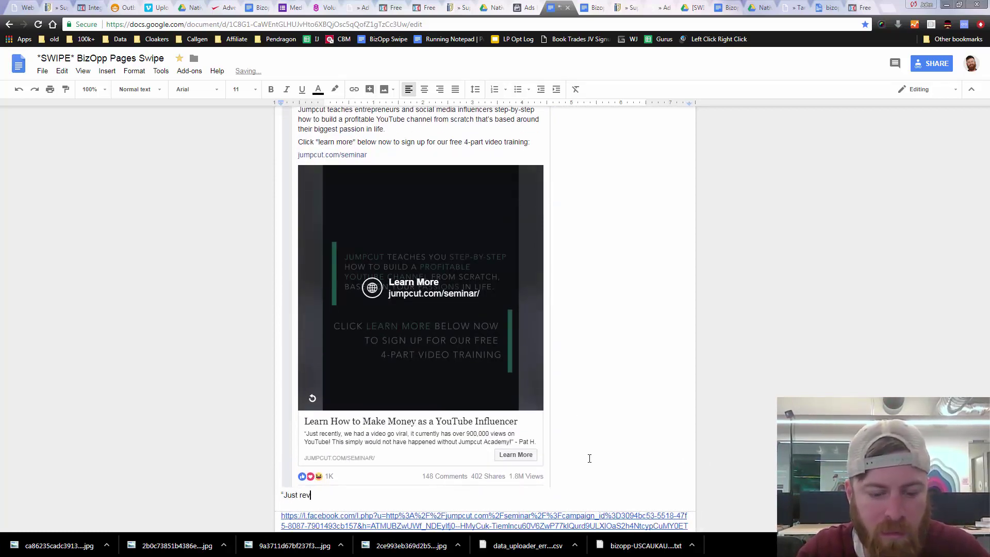
key(BackSpace)
text(c)
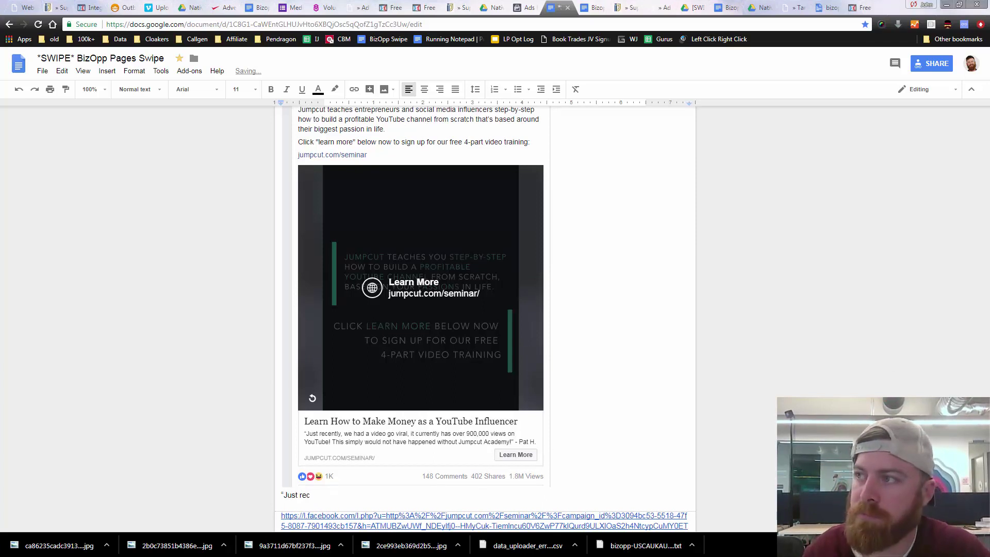
double_click(329, 495)
text(e)
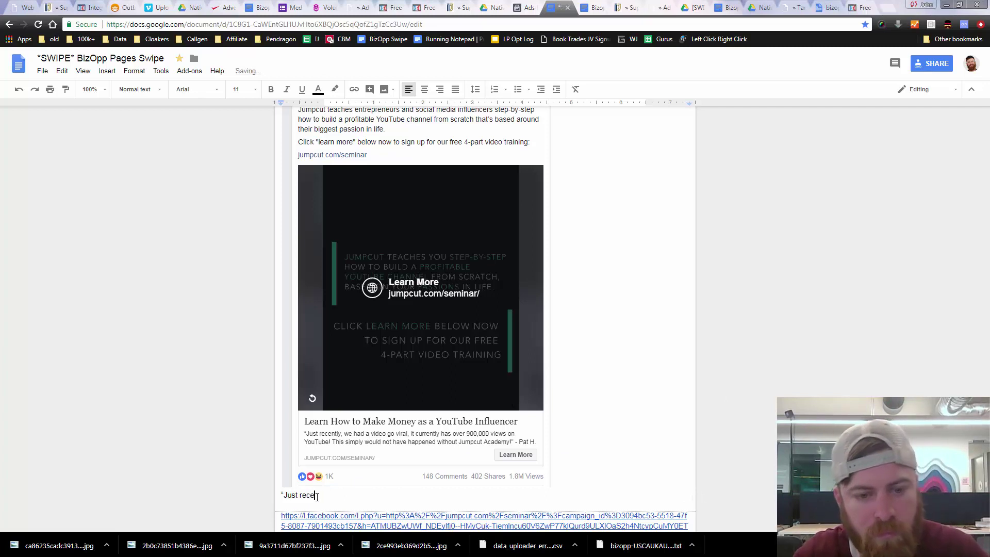
text(ntly)
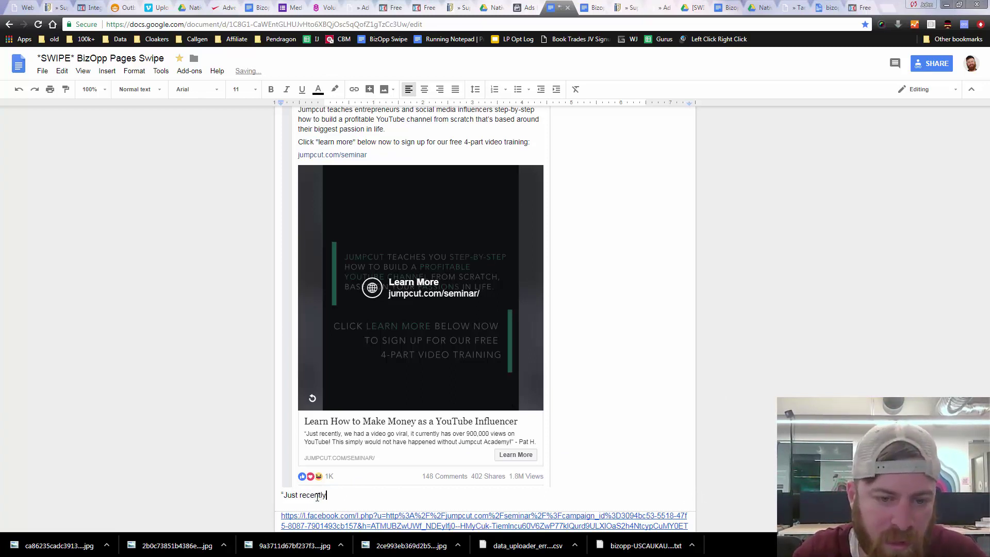
text(, )
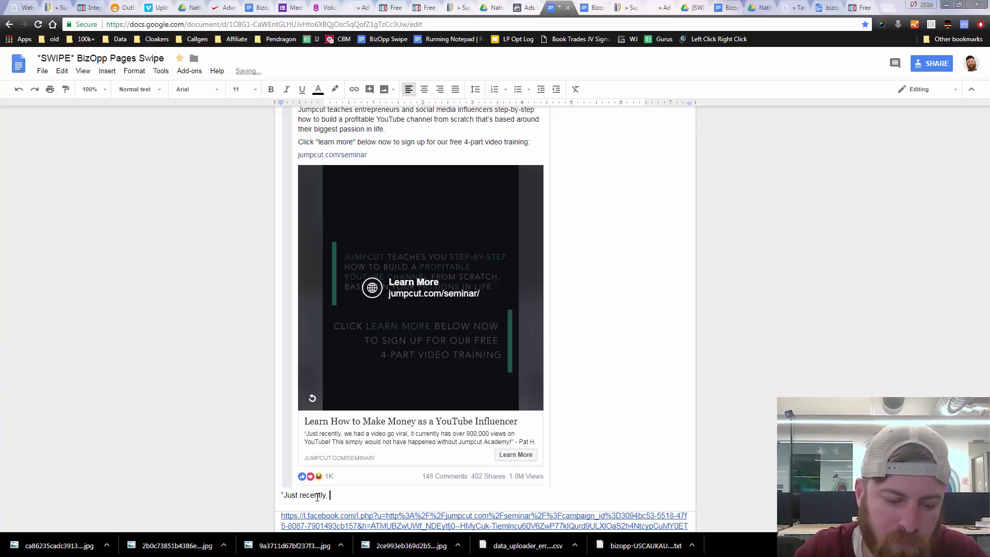
Step: Continue the description below the Jumpcut ad with "we had an ad campaign make over twelve-hundred dollars in a day!"
text(wwe had a)
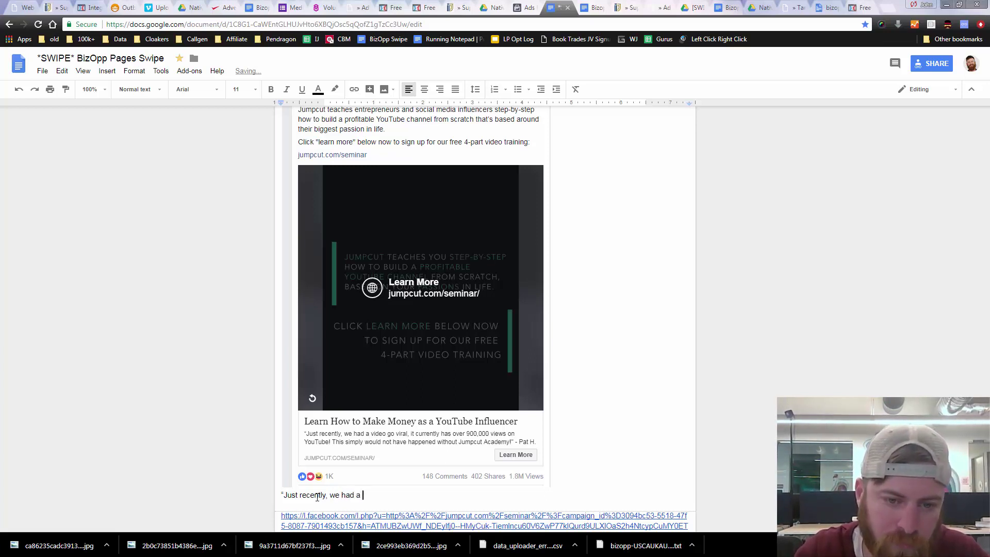
key(BackSpace)
key(BackSpace)
key(BackSpace)
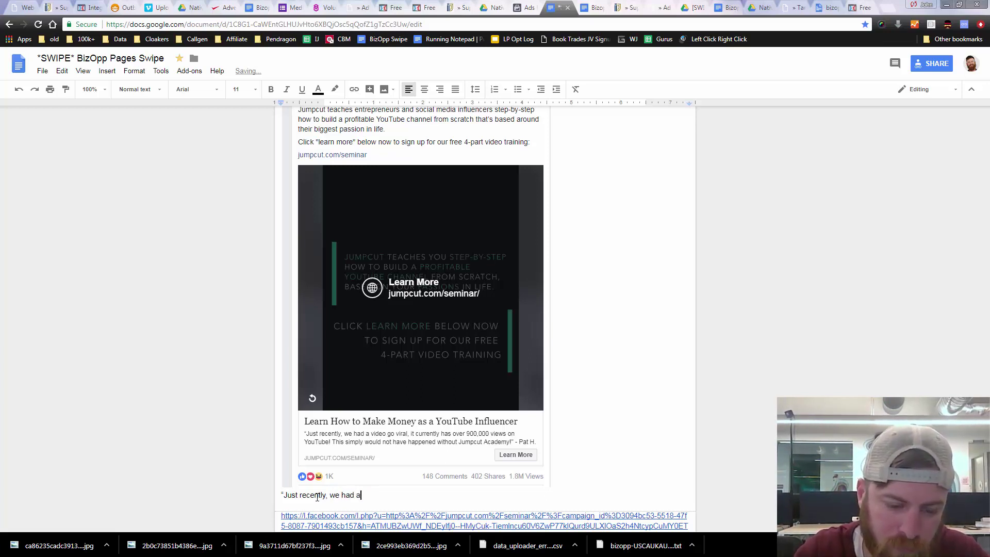
text(n ad campaign )
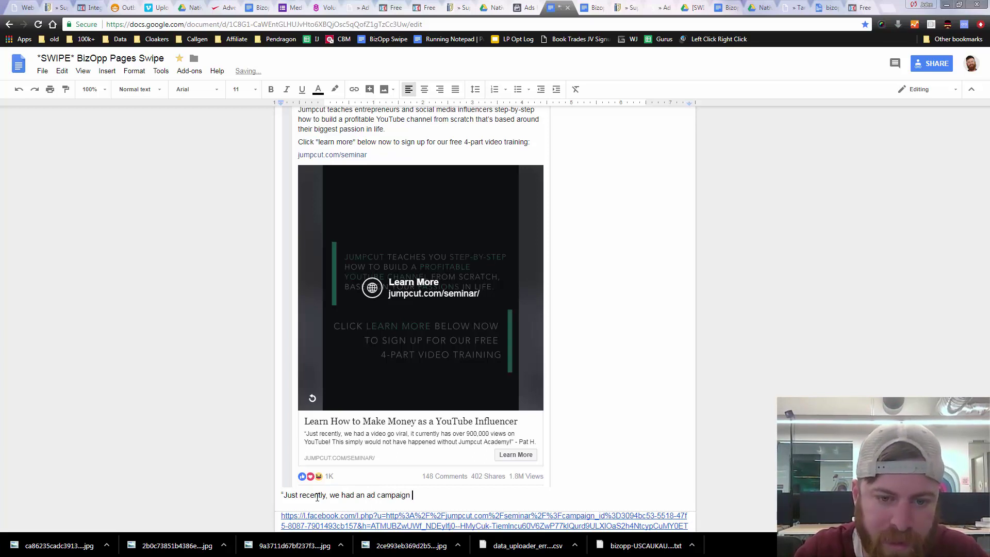
text(make $)
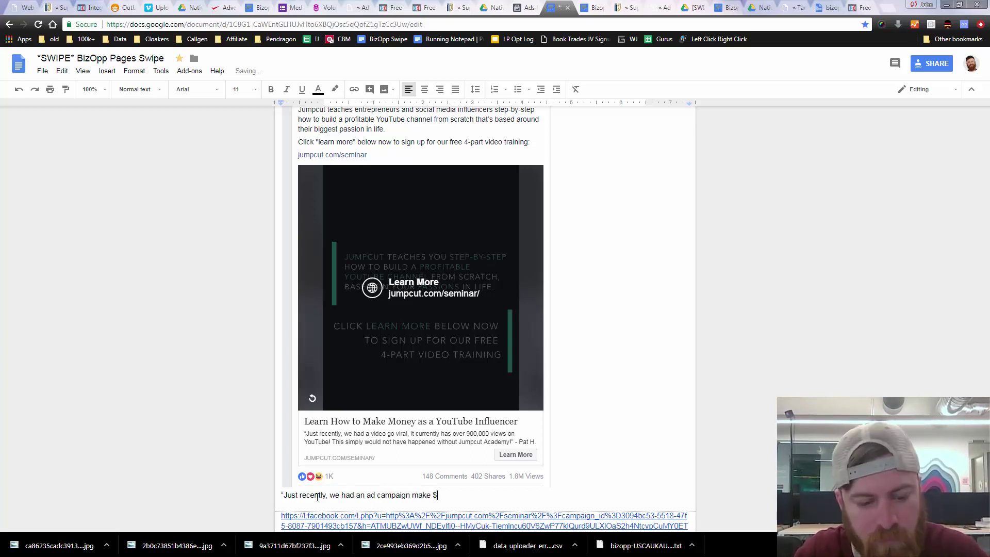
text(12)
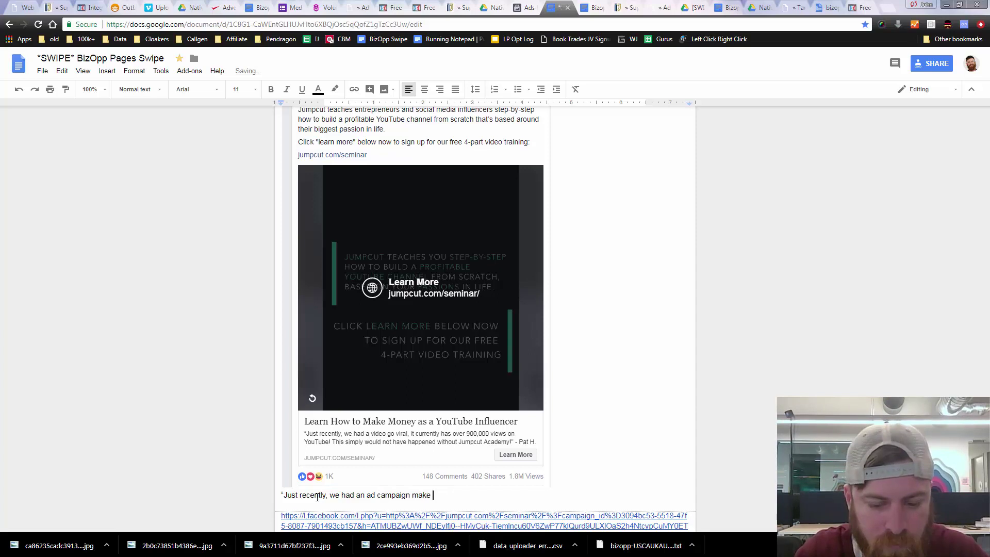
text(over )
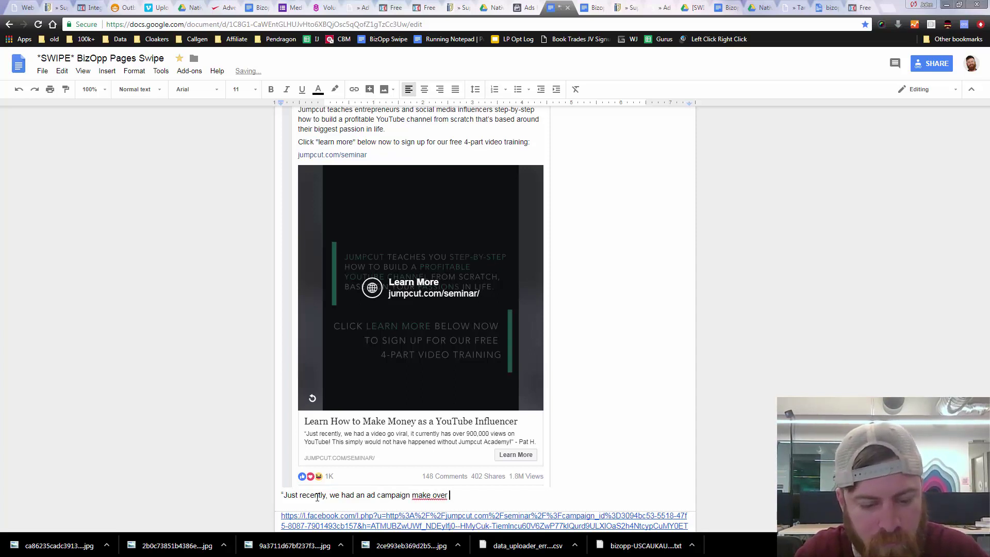
text(twelv)
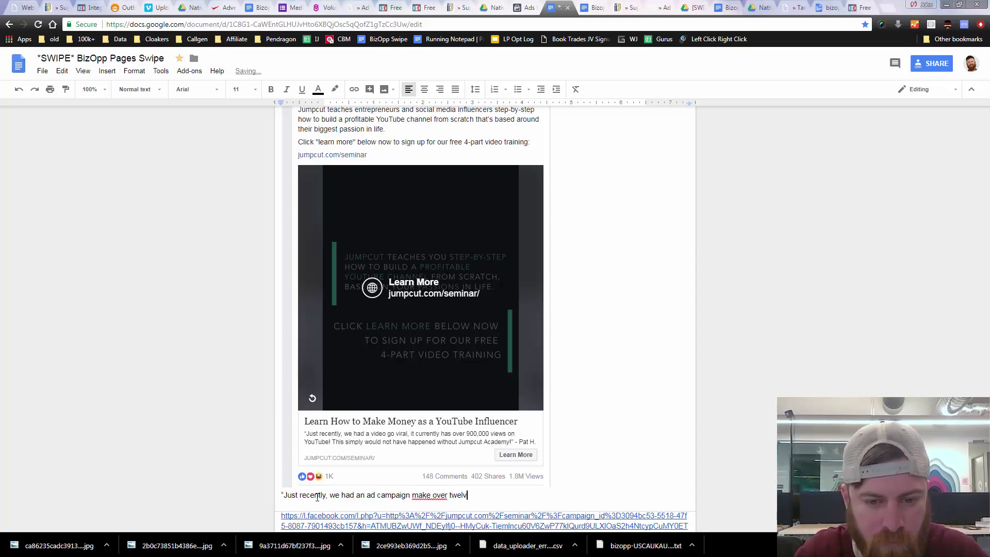
text(e-hundred)
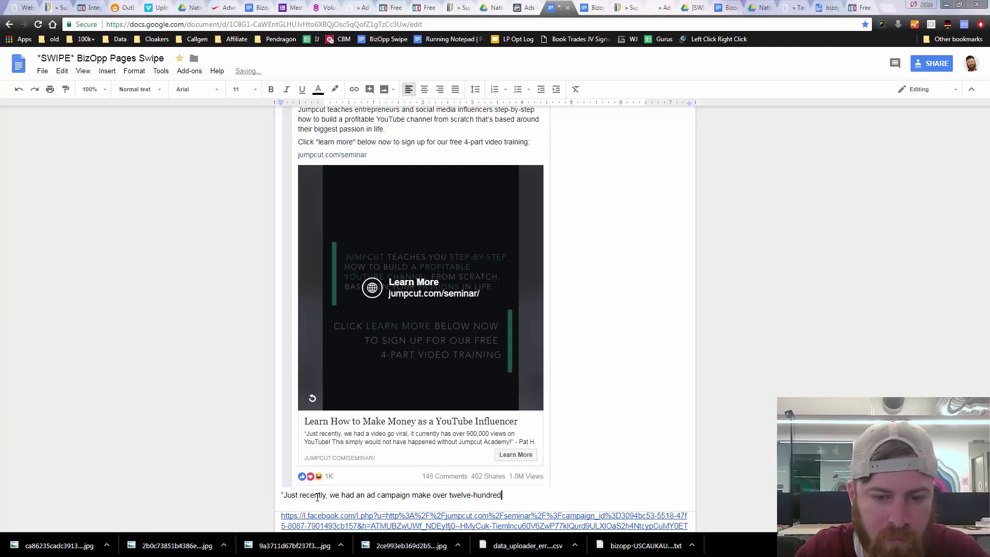
text( dolla)
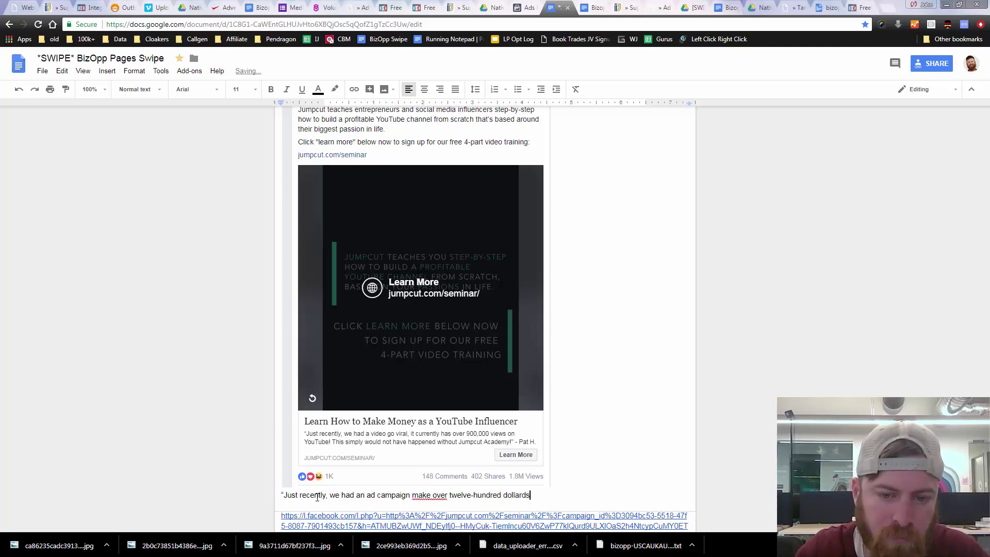
text(rs i)
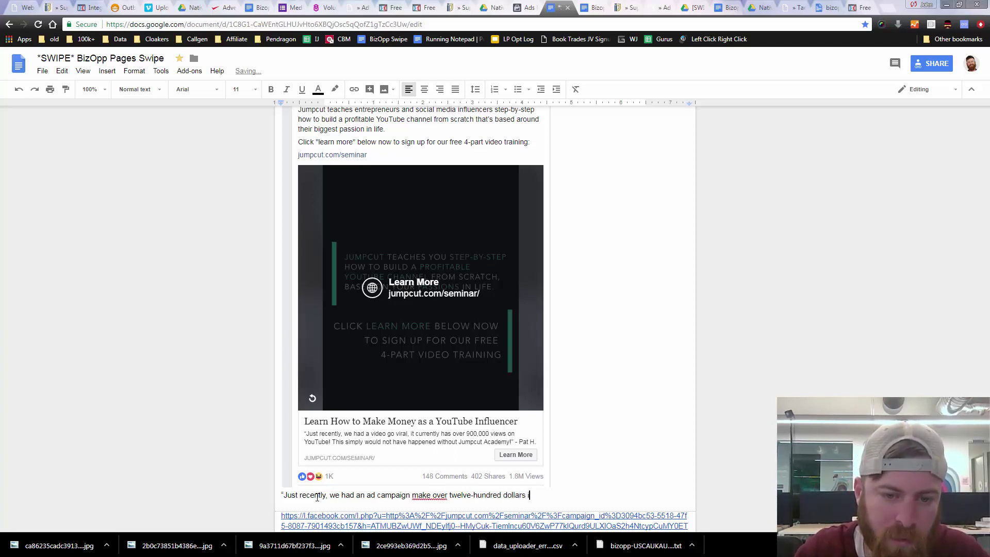
text(n a d)
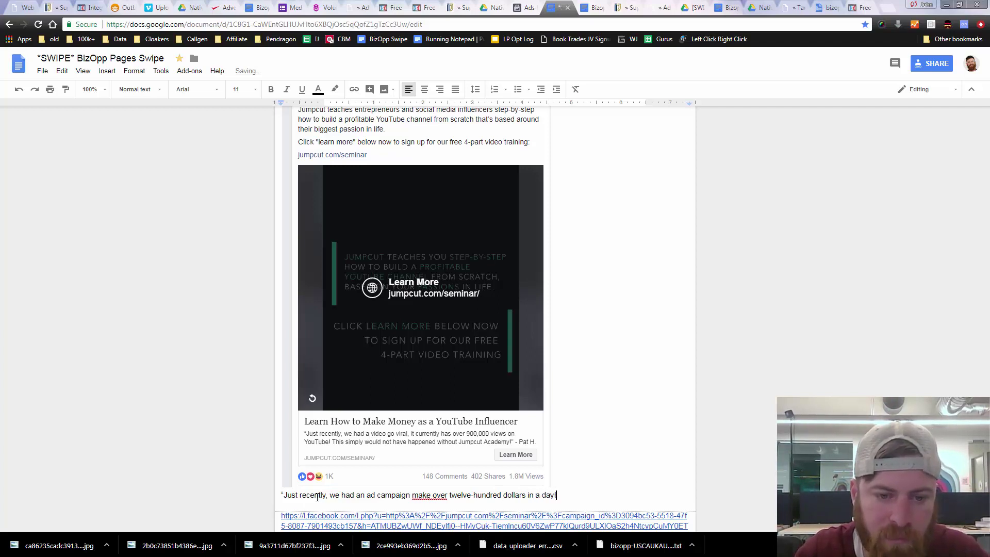
text(ay!)
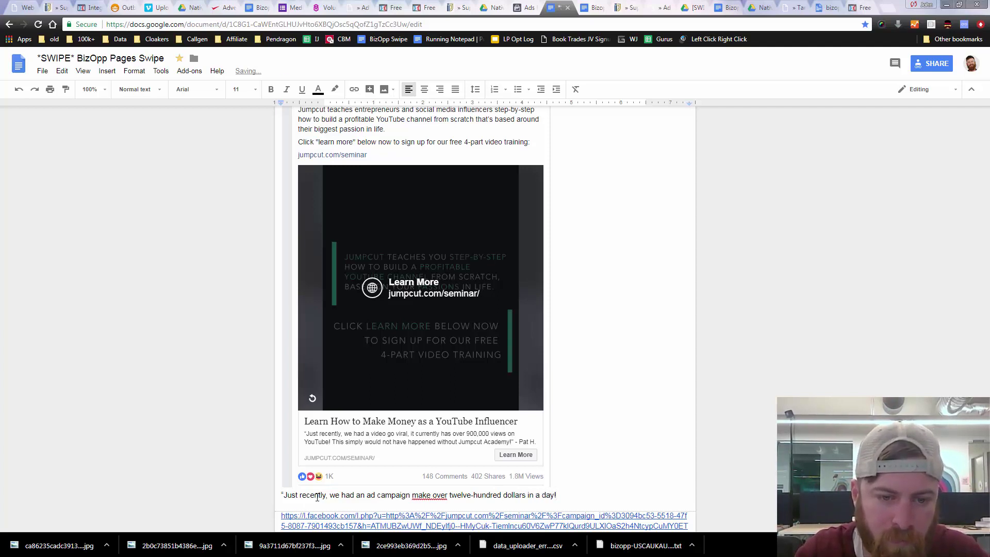
Step: Add the sentence "This wouldn't have happened without the training from", ending with the trainer's full name and an exclamation mark
text( This s)
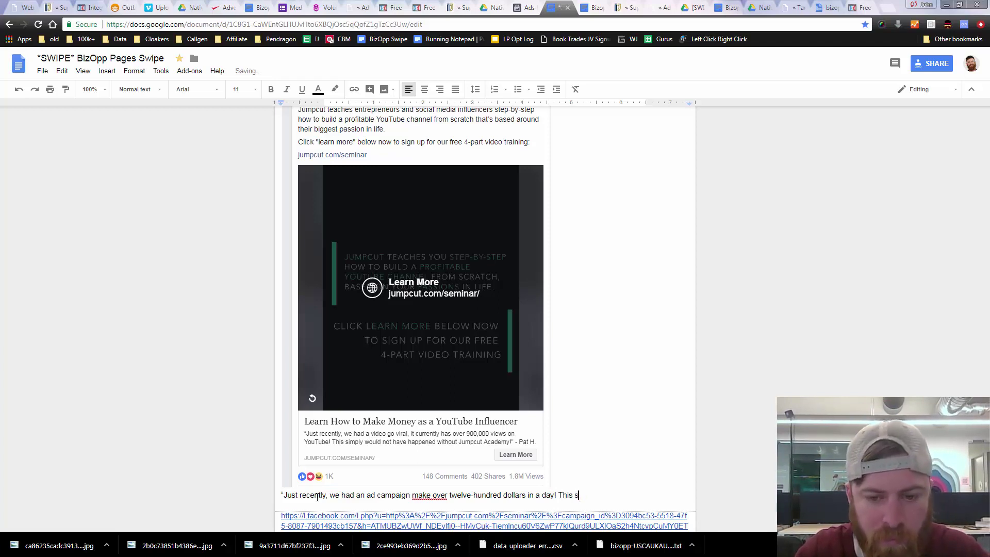
key(BackSpace)
text(woulnd)
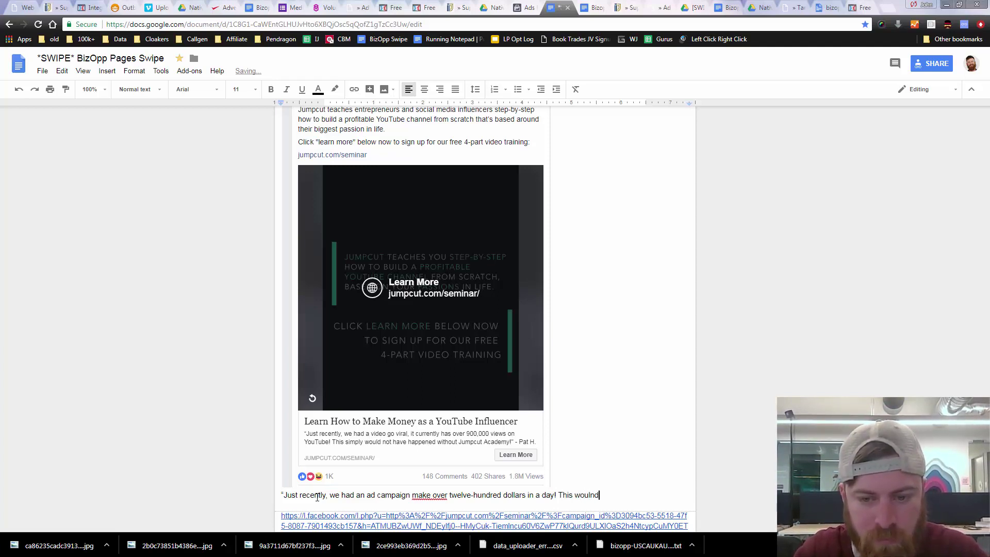
key(BackSpace)
key(BackSpace)
text(dn'ty)
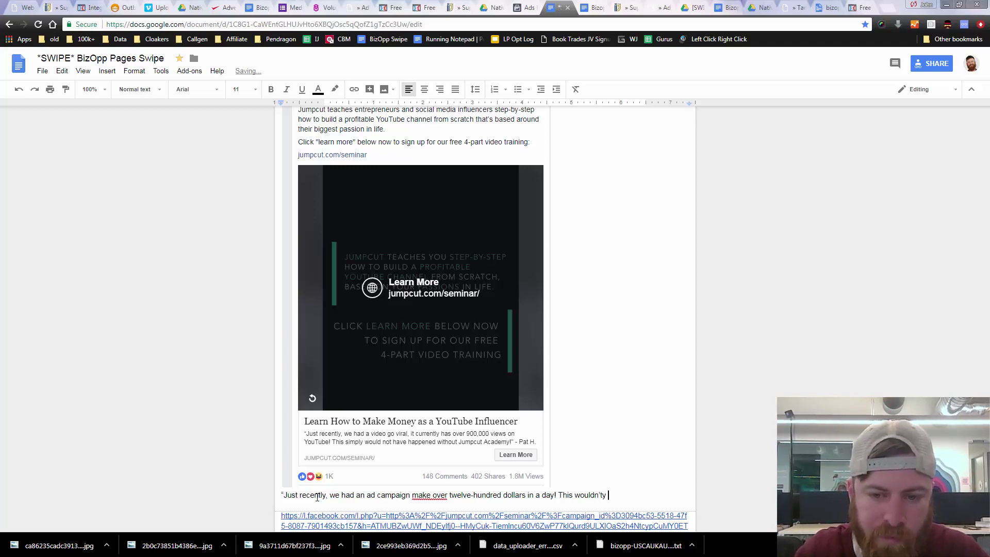
key(BackSpace)
key(BackSpace)
text(have hap)
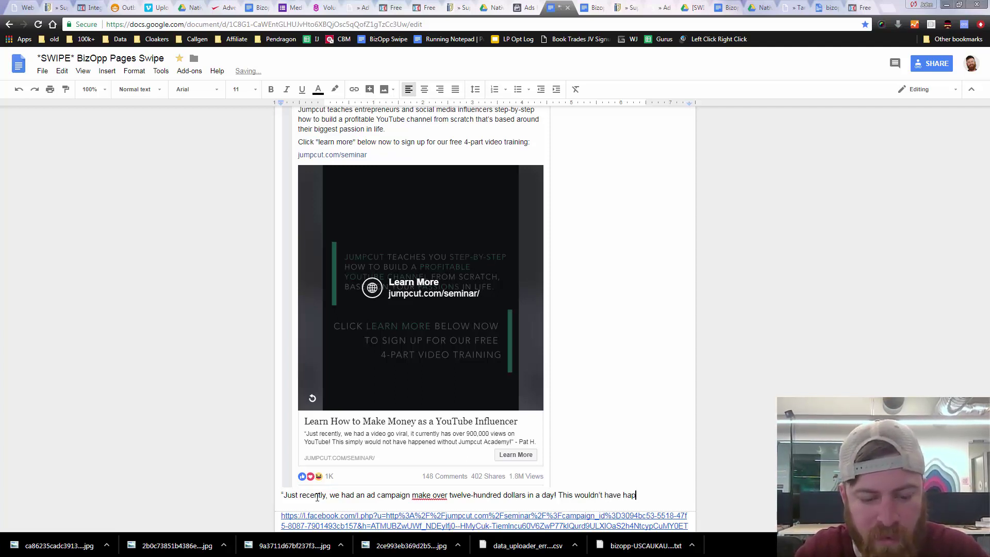
text(pened without )
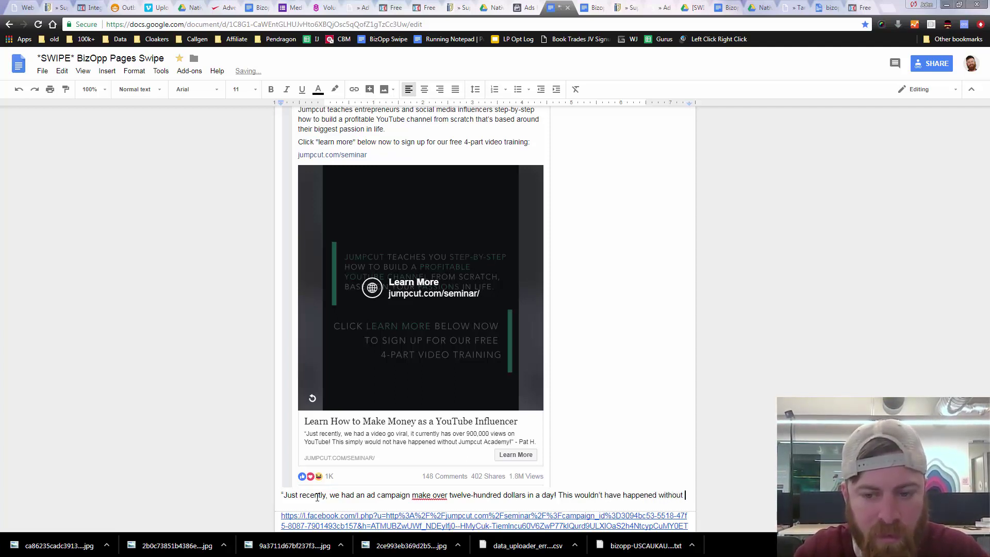
text(the training f)
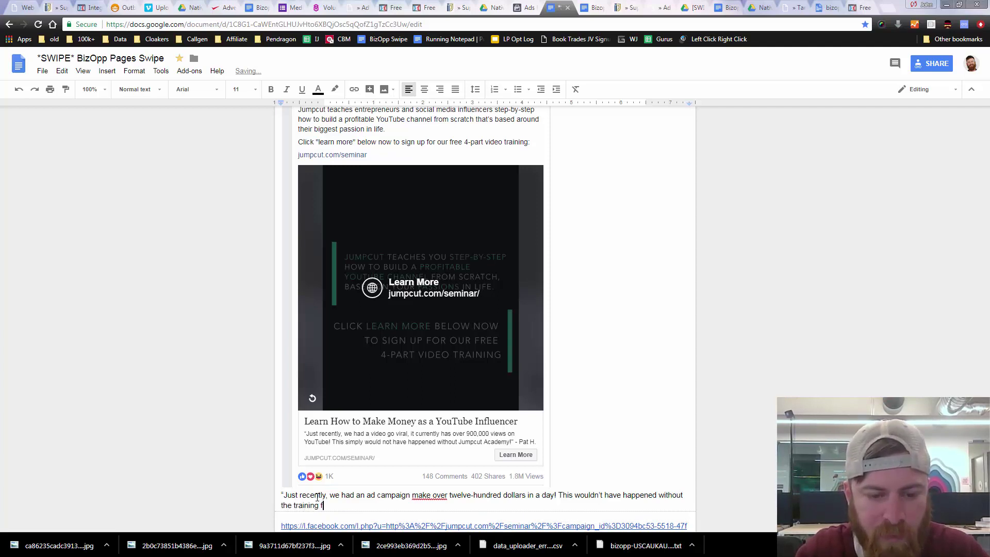
text(rom John Cre)
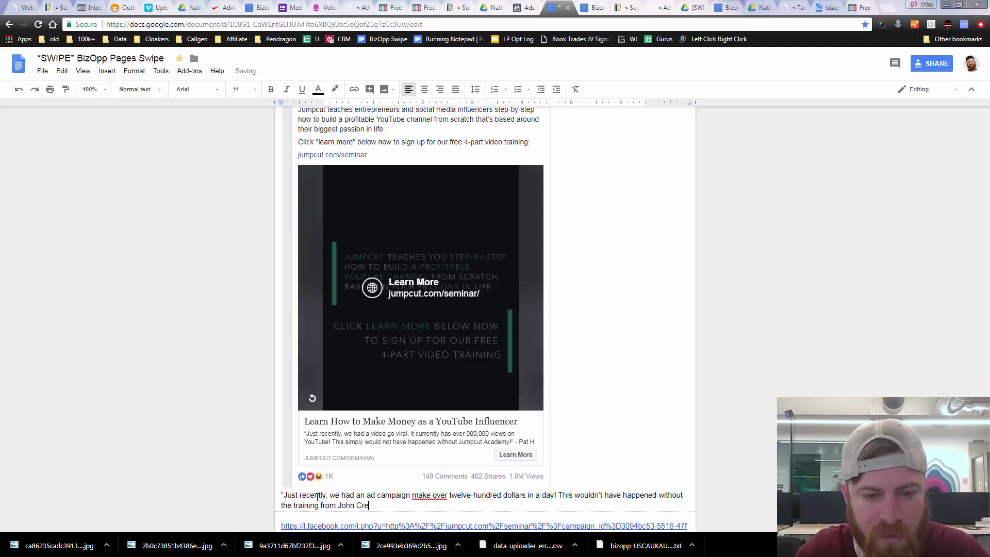
text(stani!)
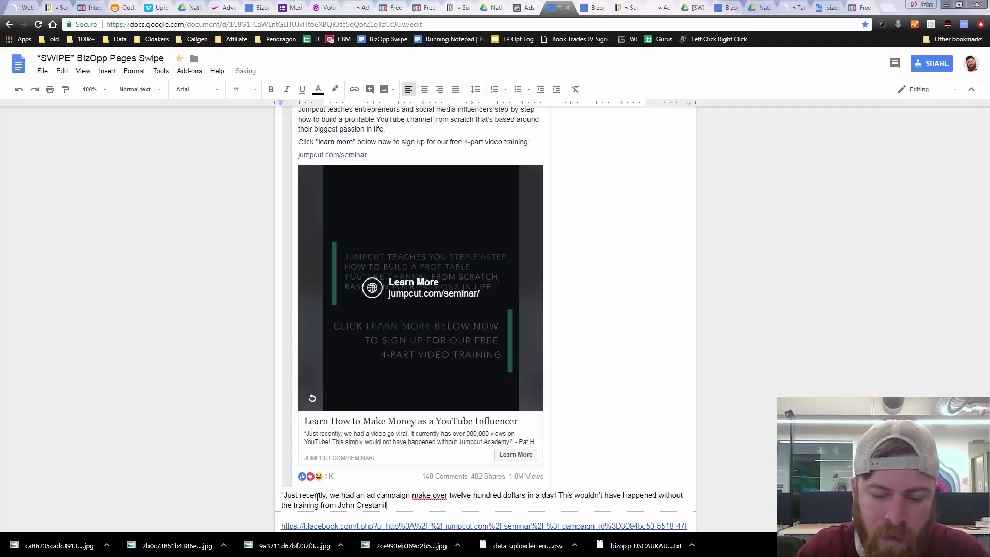
Step: Close the quotation and attribute it, after a dash, to the testimonial giver by first name and last initial
text(")
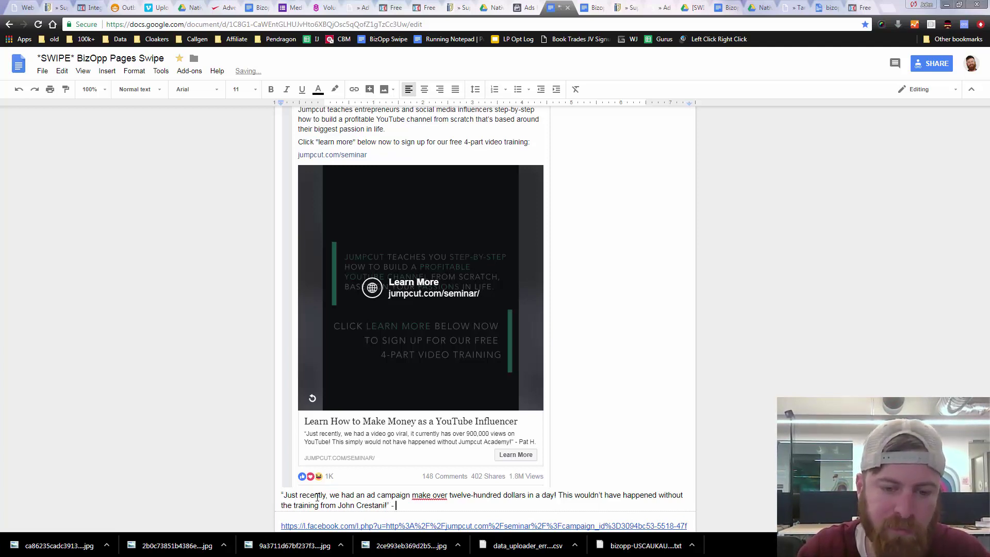
text( - S)
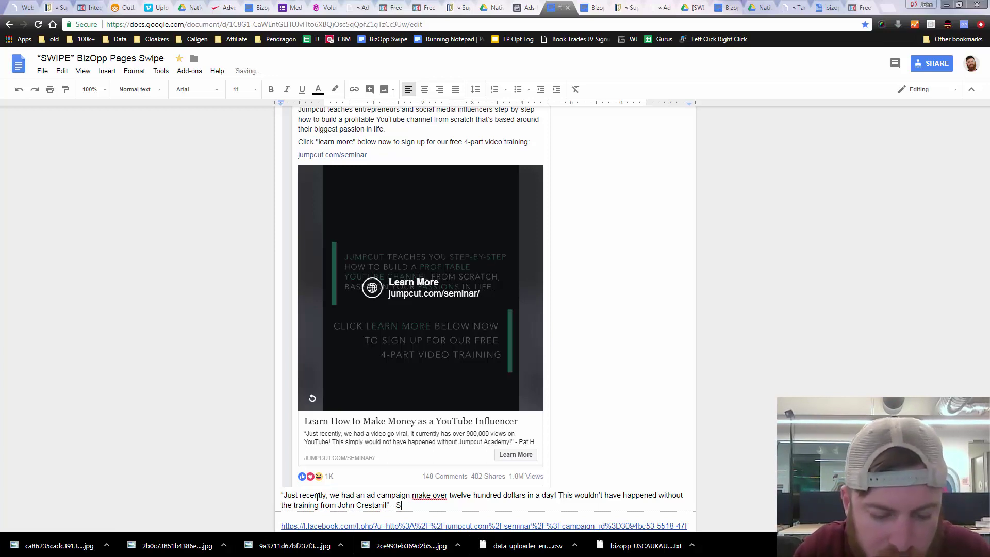
text(tephen R.)
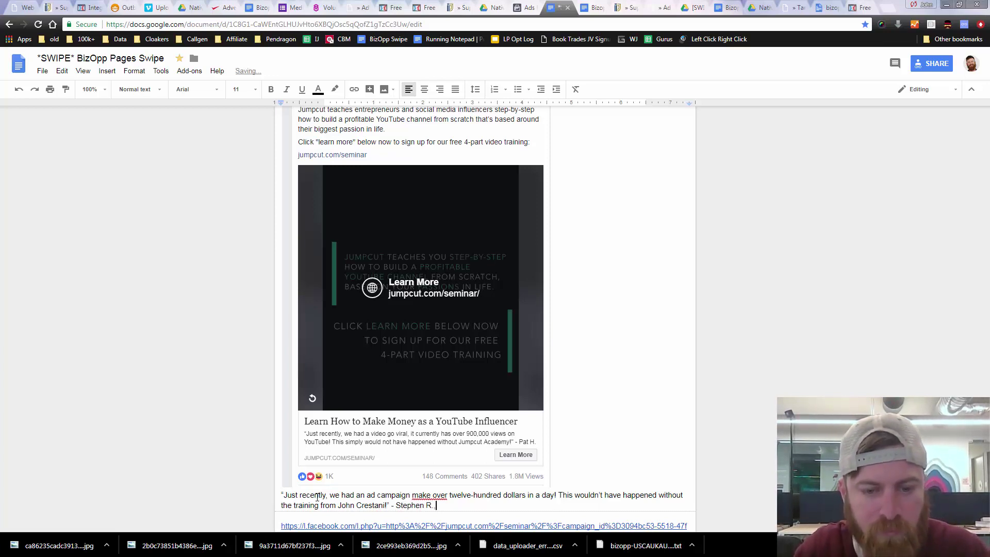
key(BackSpace)
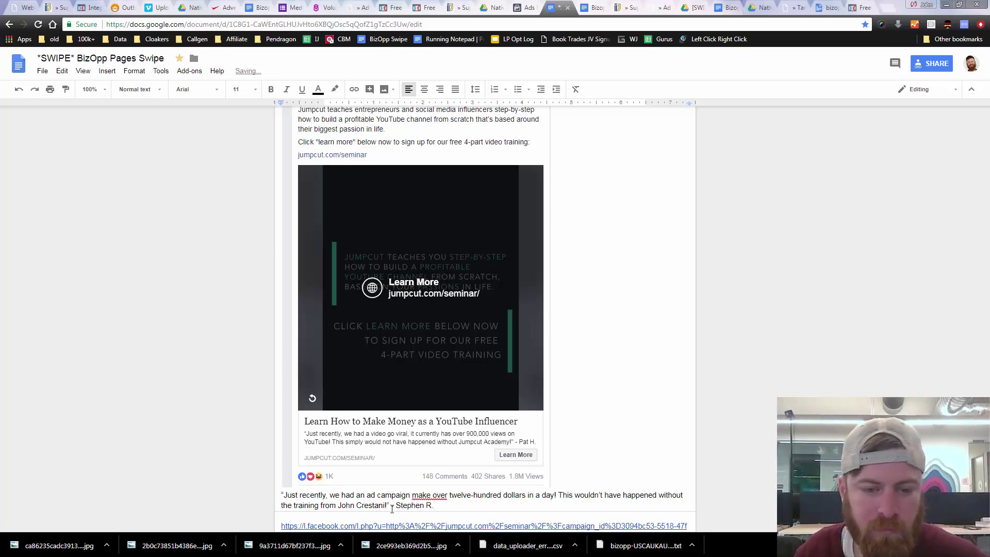
Step: Copy the entire two-line testimonial from the swipe document and switch to Facebook Ads Manager
drag(436, 506, 277, 498)
key(ctrl+c)
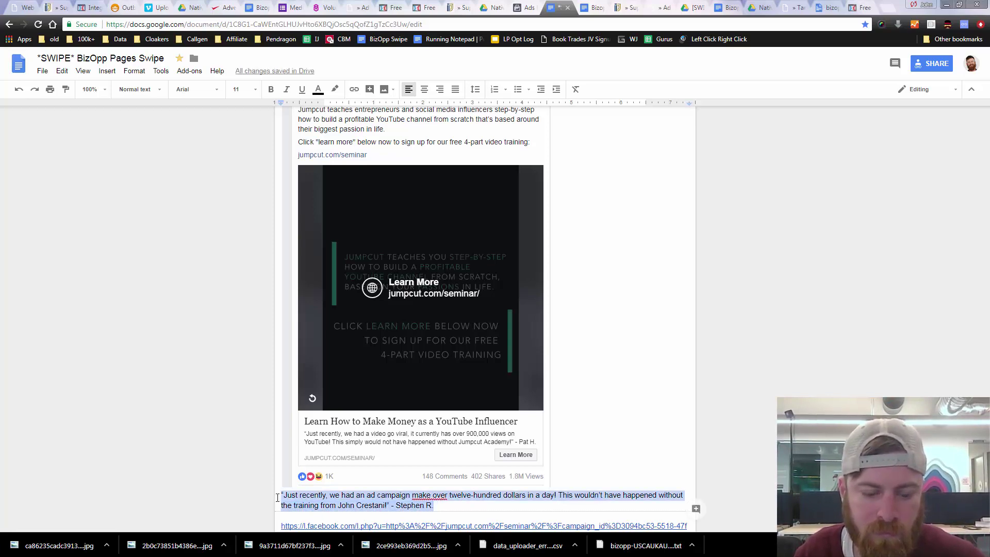
key(ctrl+shift+Tab)
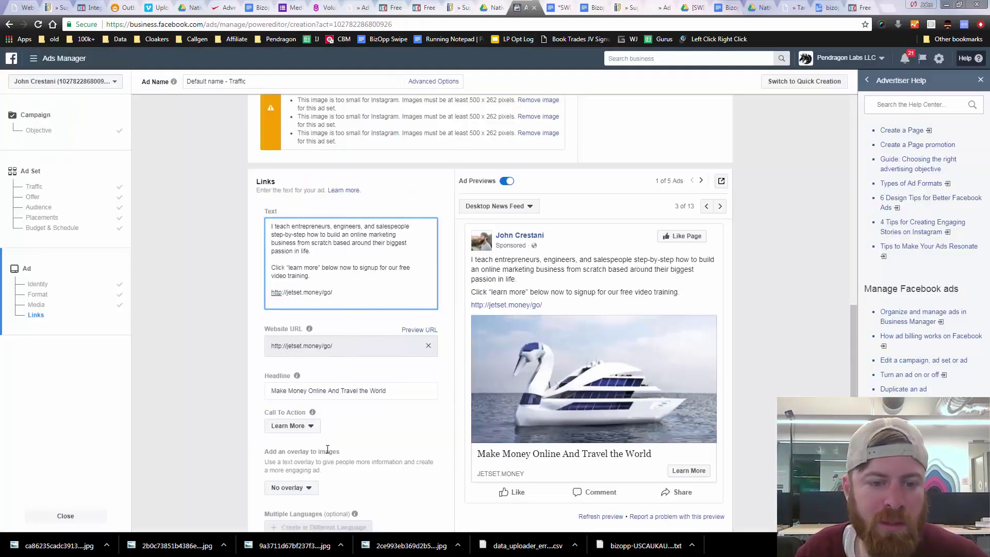
scroll(327, 449, down, 2)
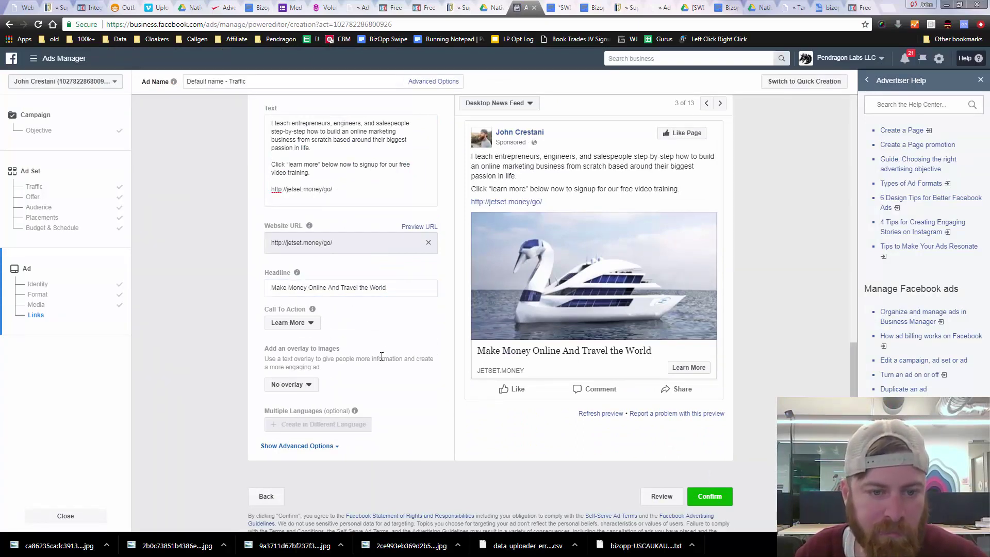
scroll(392, 372, up, 2)
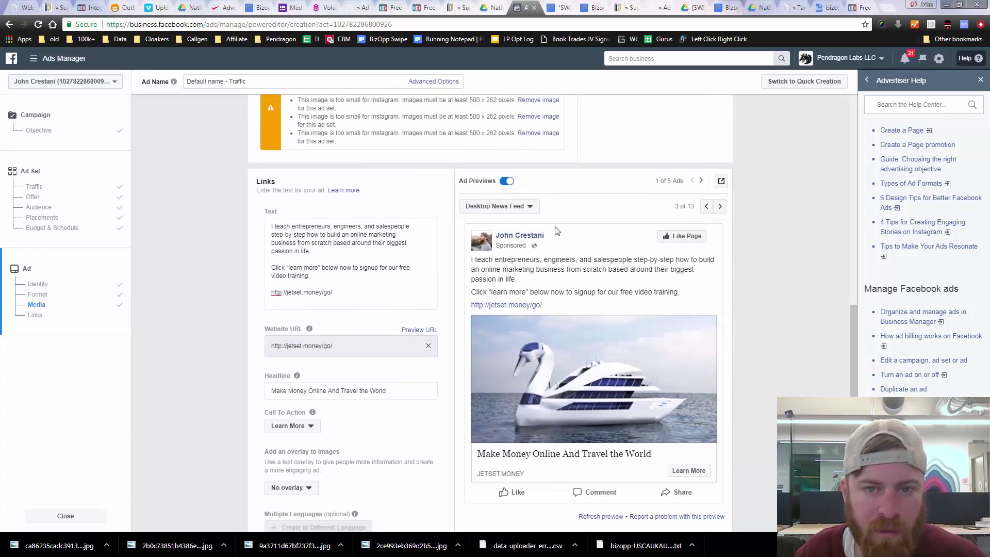
scroll(464, 295, down, 1)
click(337, 246)
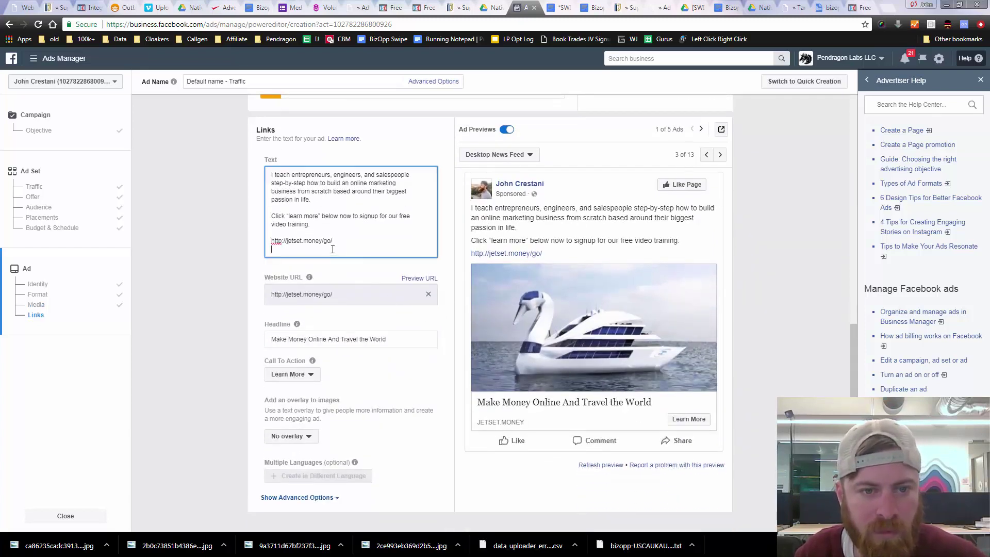
click(400, 388)
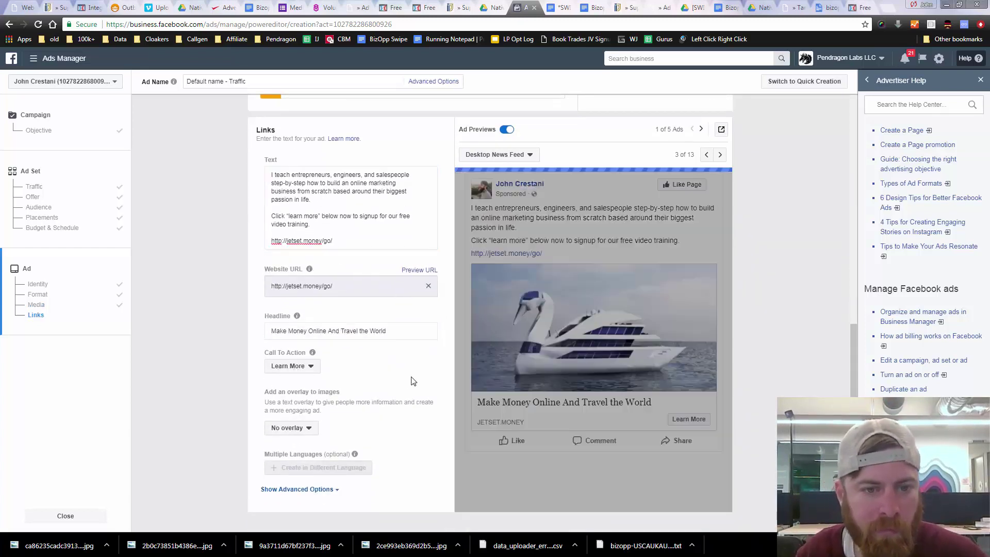
Step: Reveal the advanced link options and paste the copied testimonial as the News Feed Link Description
scroll(401, 388, down, 1)
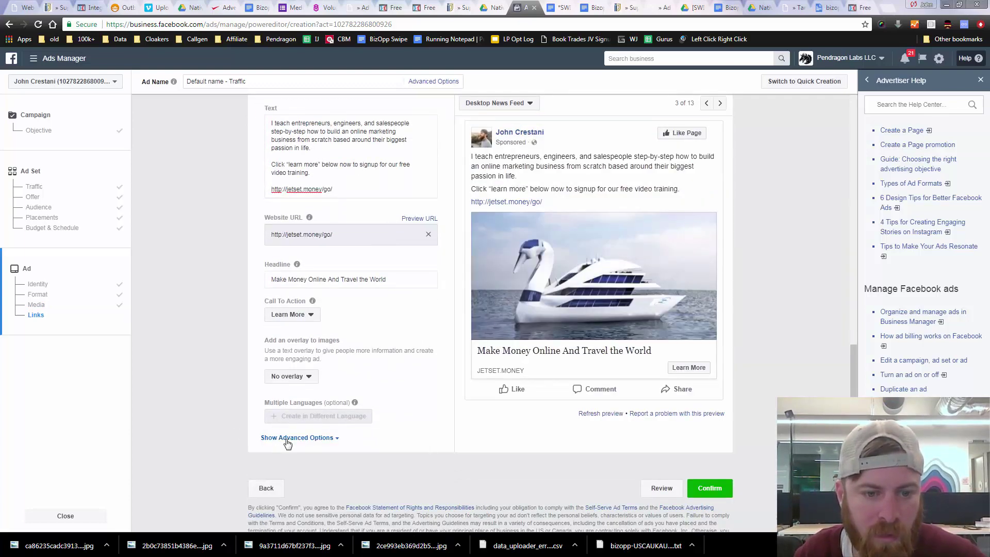
click(291, 438)
scroll(293, 442, down, 1)
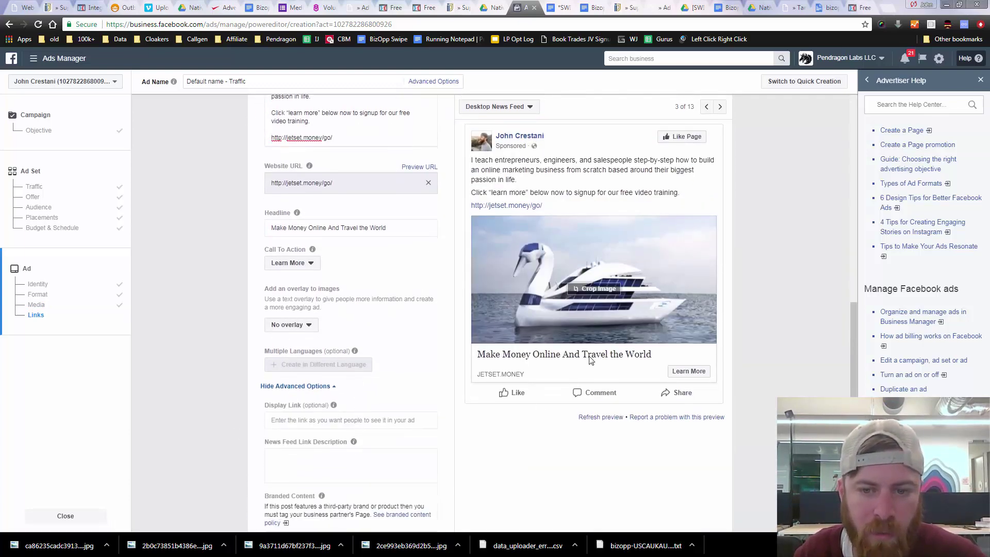
click(329, 457)
key(ctrl+v)
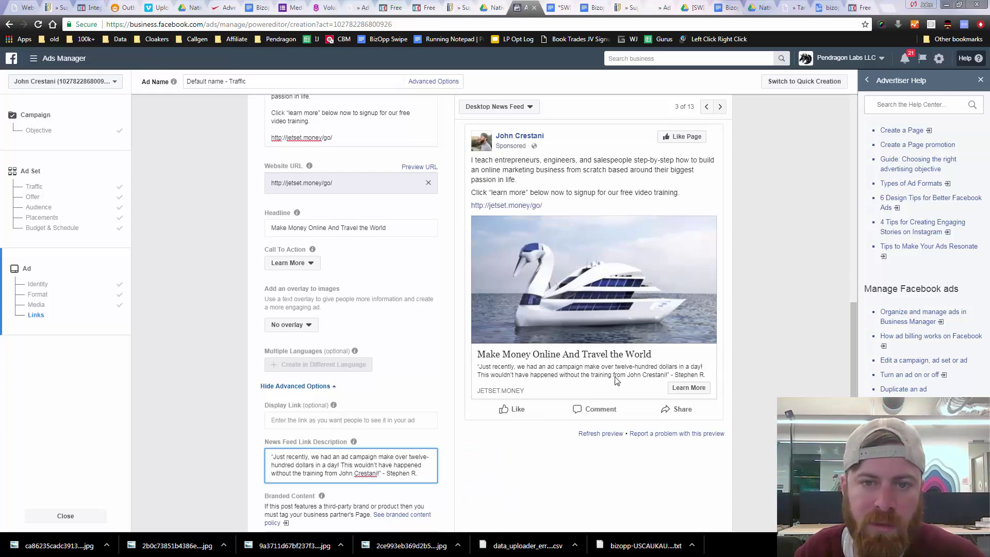
Step: Check the ad's Desktop Right Column preview and return to the Desktop News Feed preview
click(719, 107)
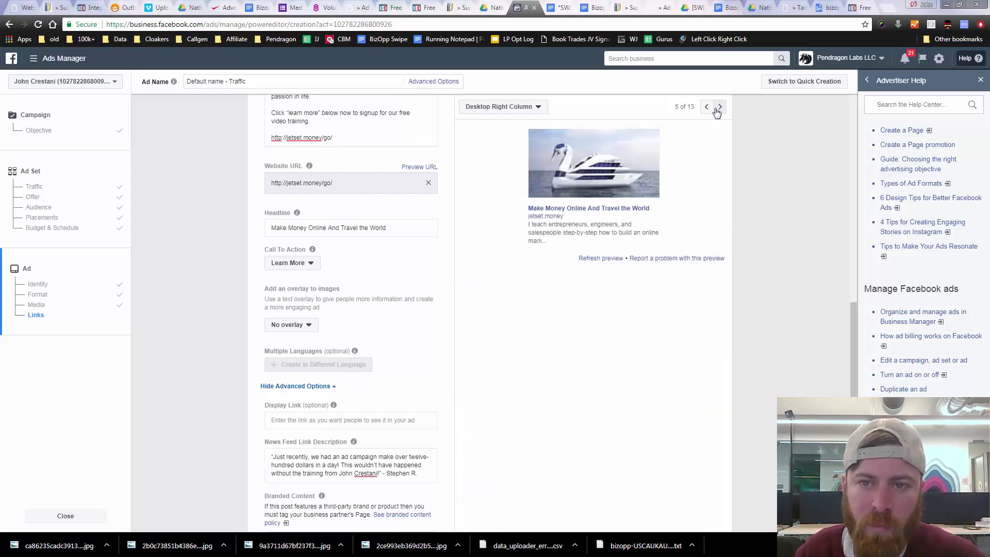
click(708, 107)
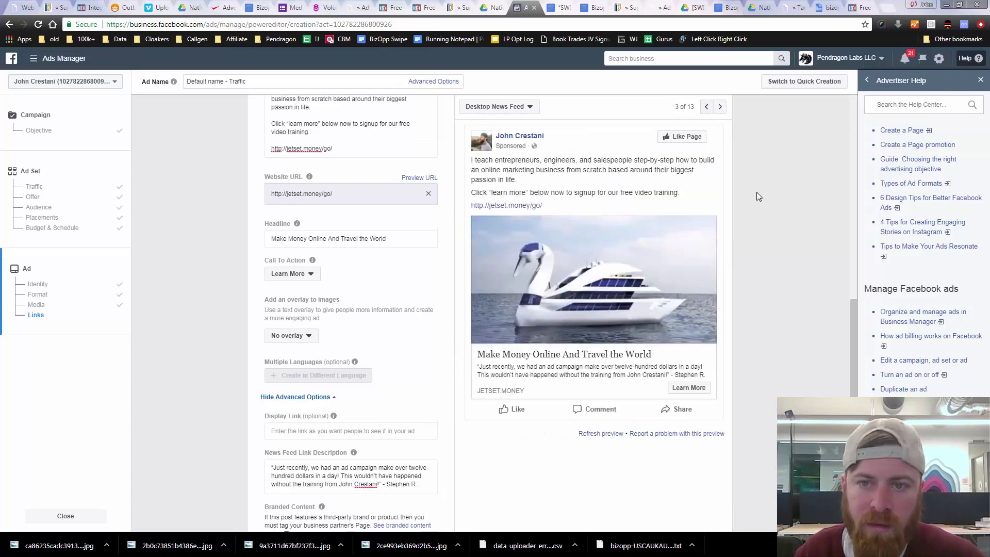
Step: Examine the first ad's previews across its placements, including Feature Phone, Instant Articles, Instagram Feed and Audience Network Interstitial
scroll(756, 192, up, 3)
click(708, 207)
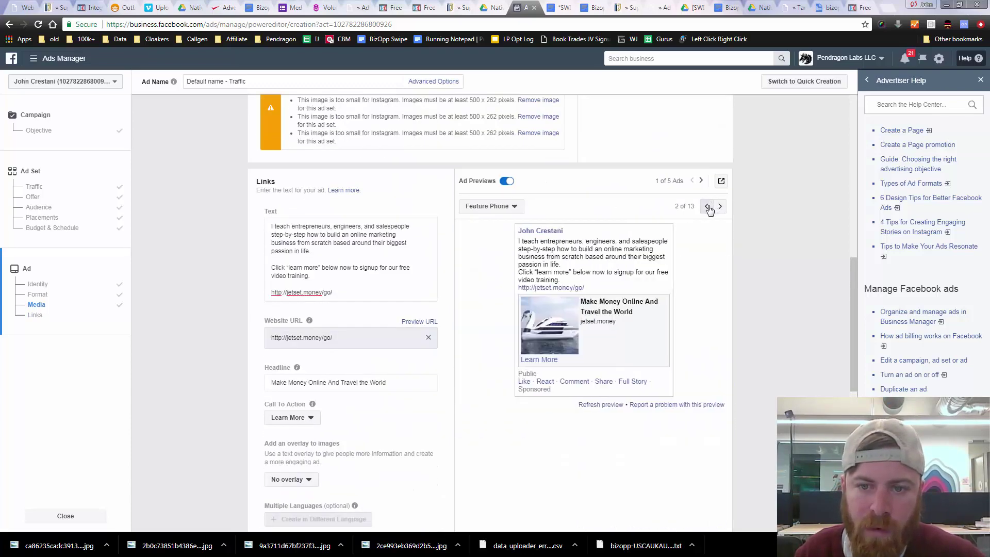
click(708, 207)
click(721, 206)
click(721, 207)
click(720, 207)
click(719, 207)
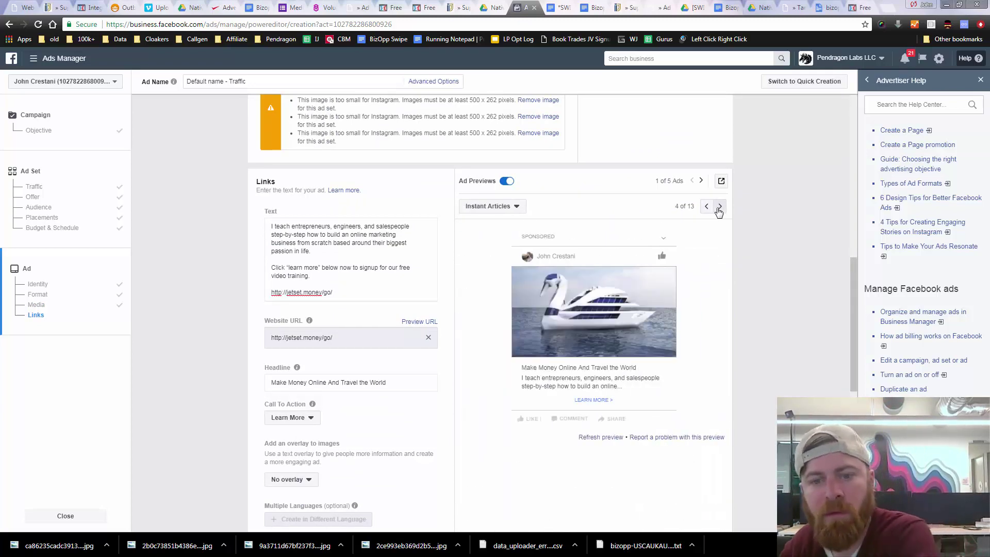
click(719, 207)
click(720, 207)
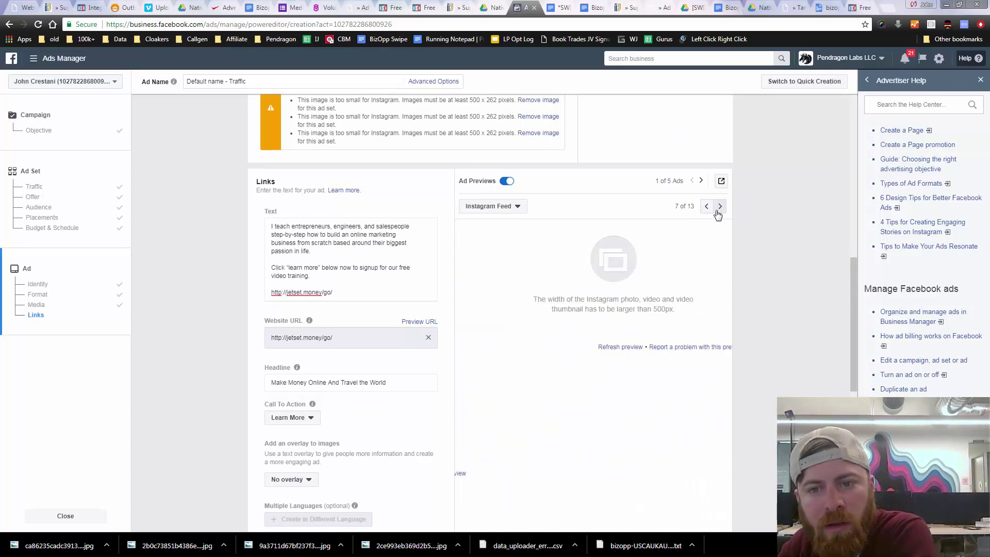
click(719, 207)
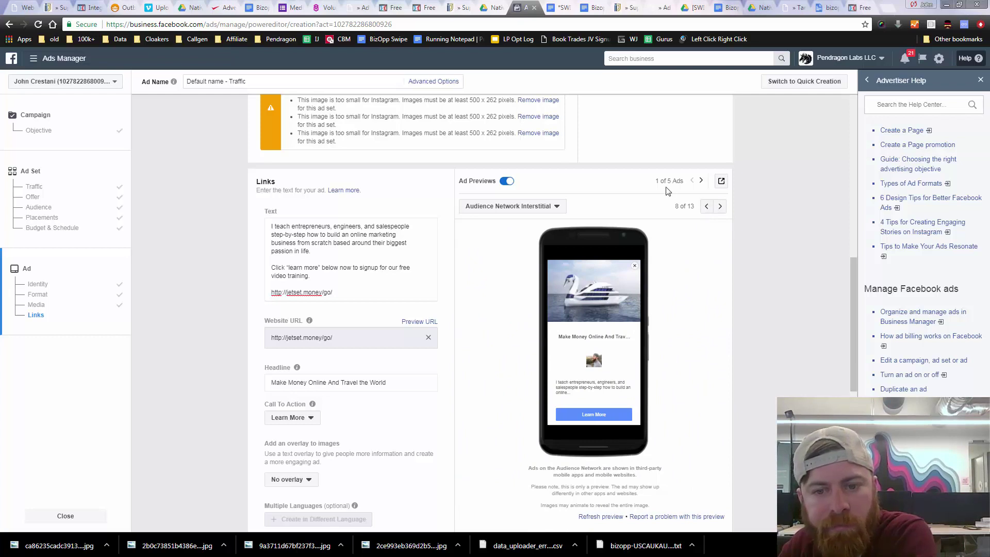
Step: Check the Mobile News Feed previews of the second through fifth image variations of the ad
click(701, 181)
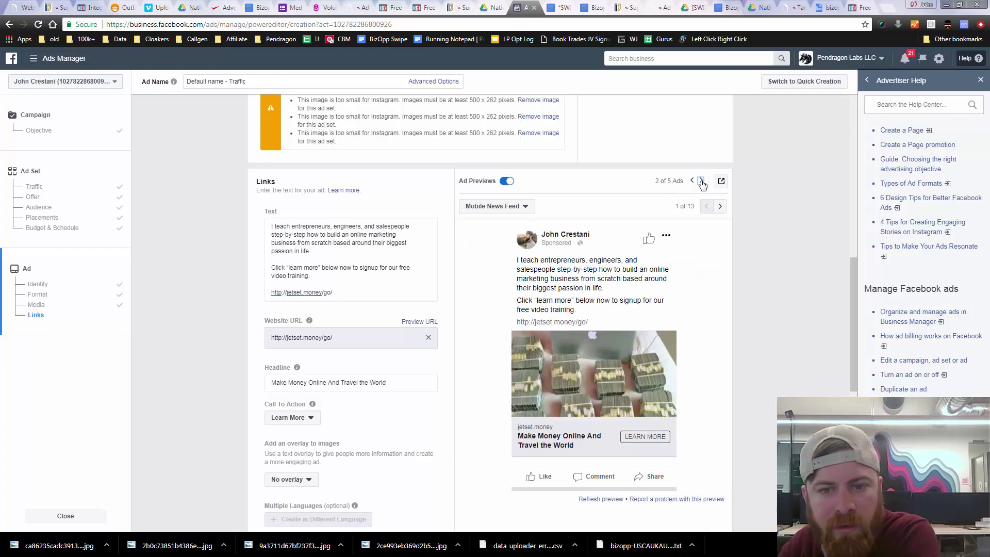
click(702, 181)
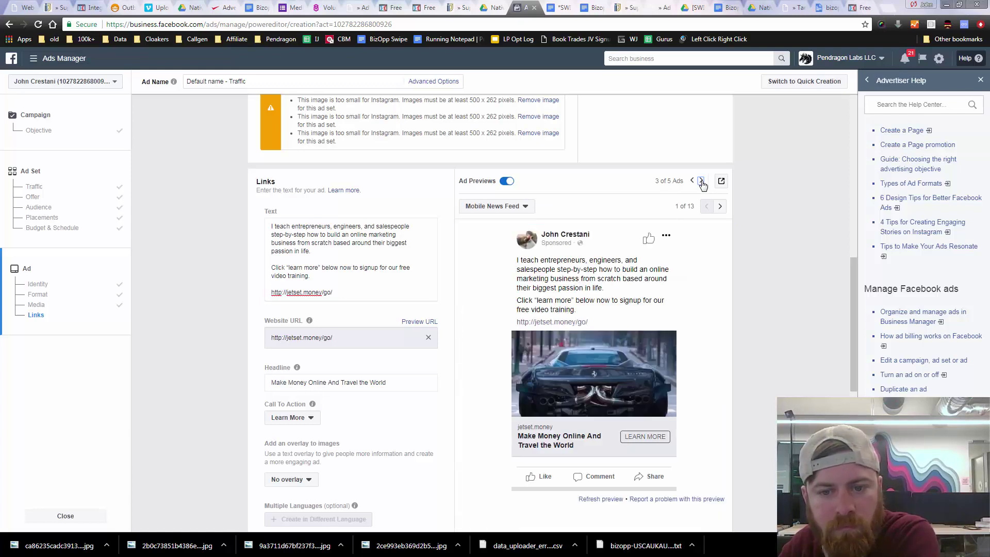
click(702, 182)
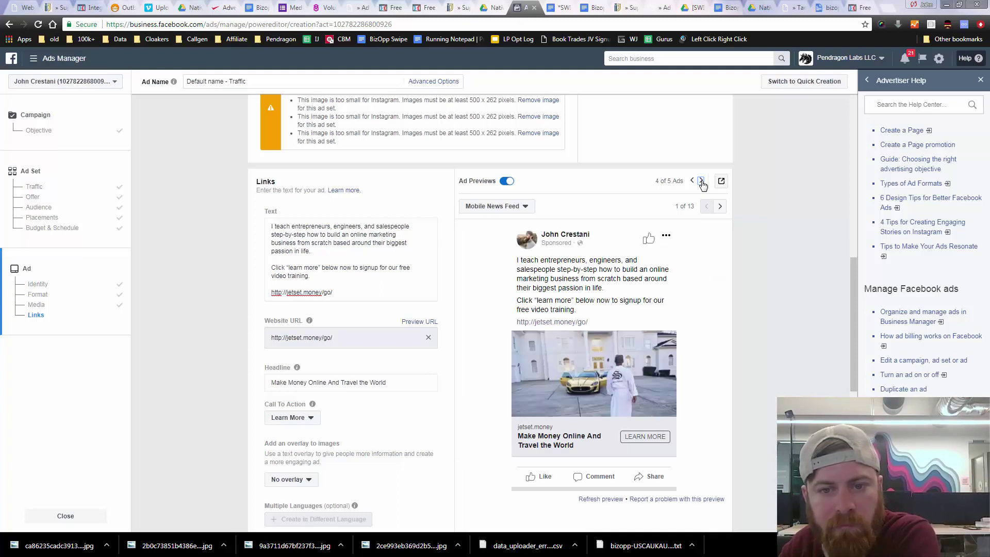
click(701, 181)
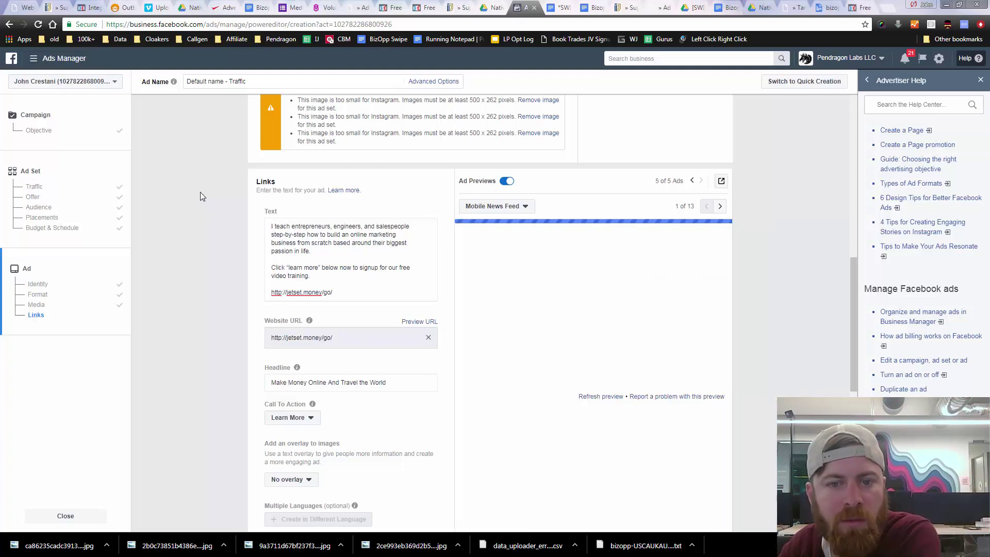
Step: Check the fifth ad's previews in other placements, ending with Desktop Right Column
scroll(206, 197, down, 1)
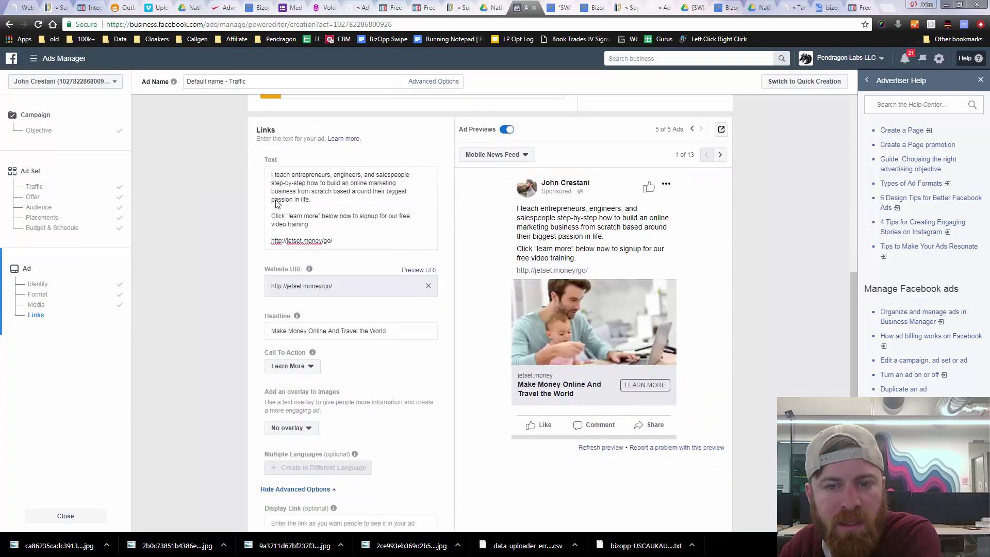
click(721, 160)
click(720, 161)
click(721, 161)
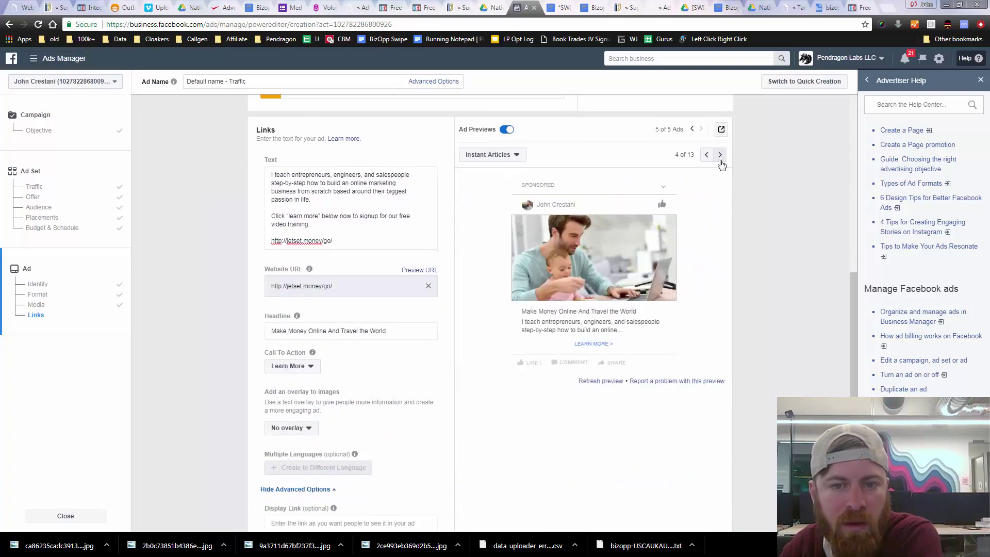
click(721, 161)
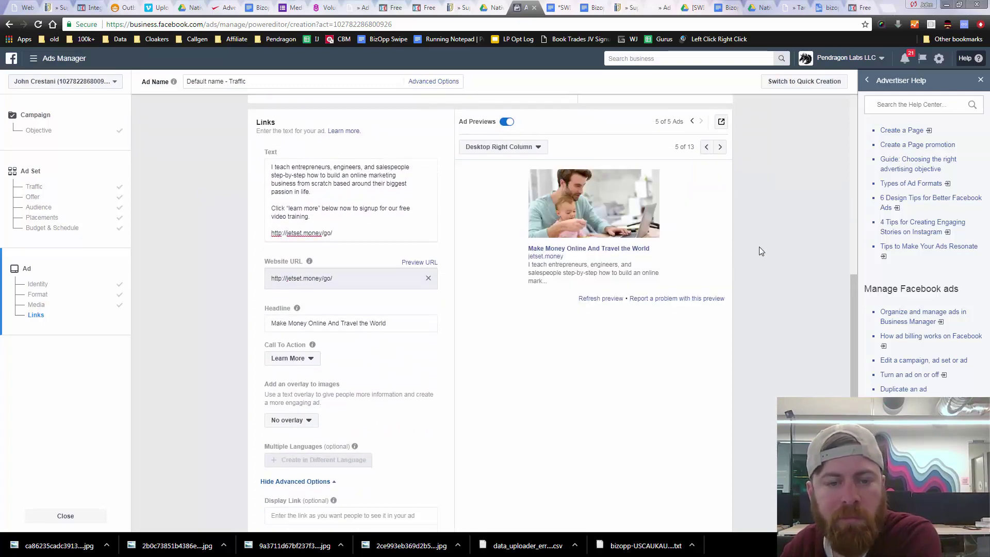
Step: Look over the remaining ad settings, confirm the ads for review, and continue to the campaign list
scroll(638, 334, down, 7)
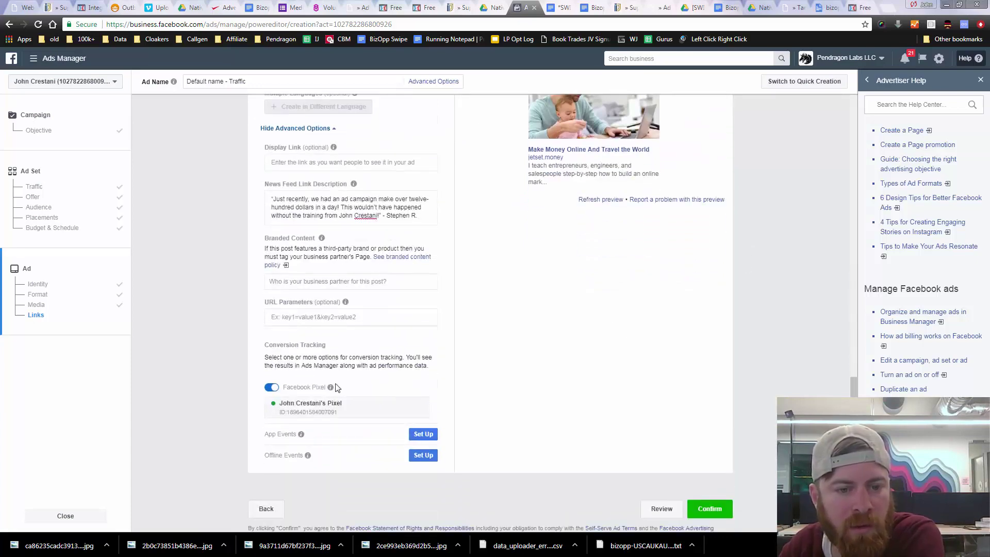
scroll(614, 412, up, 10)
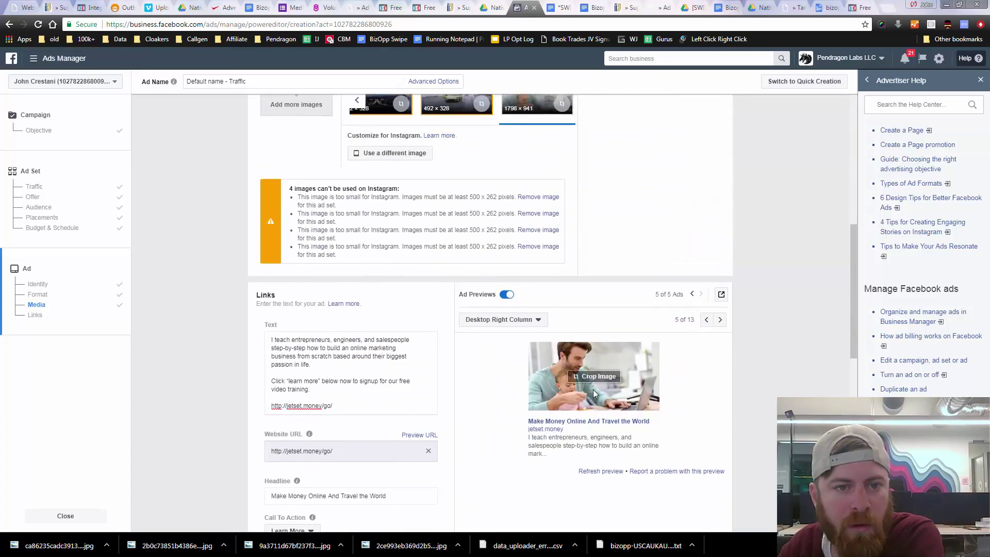
scroll(603, 382, up, 4)
scroll(624, 393, down, 14)
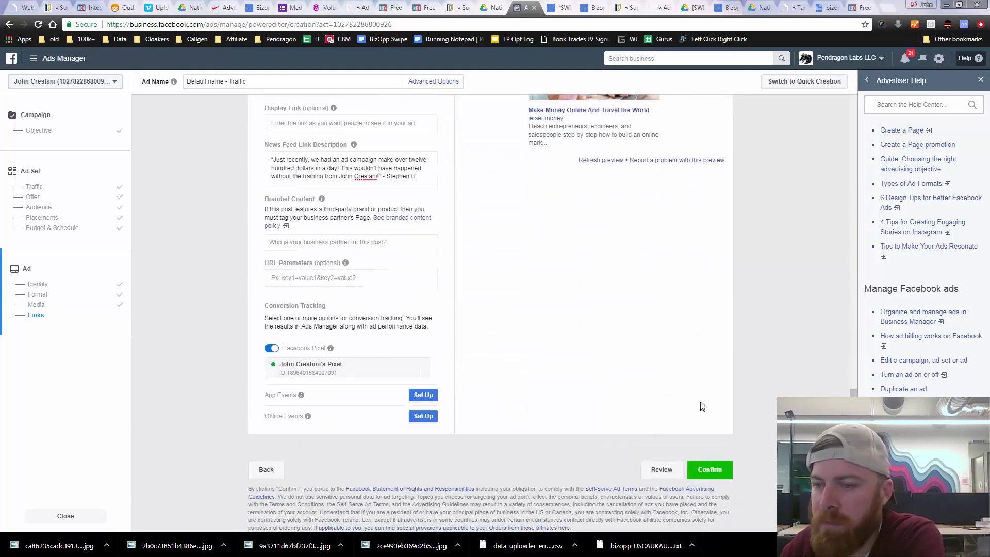
click(710, 470)
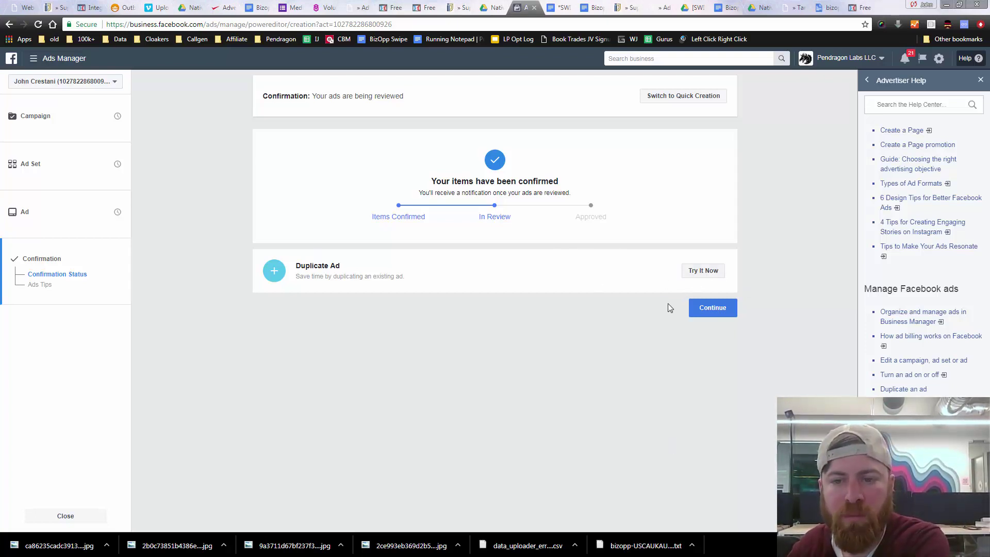
click(714, 309)
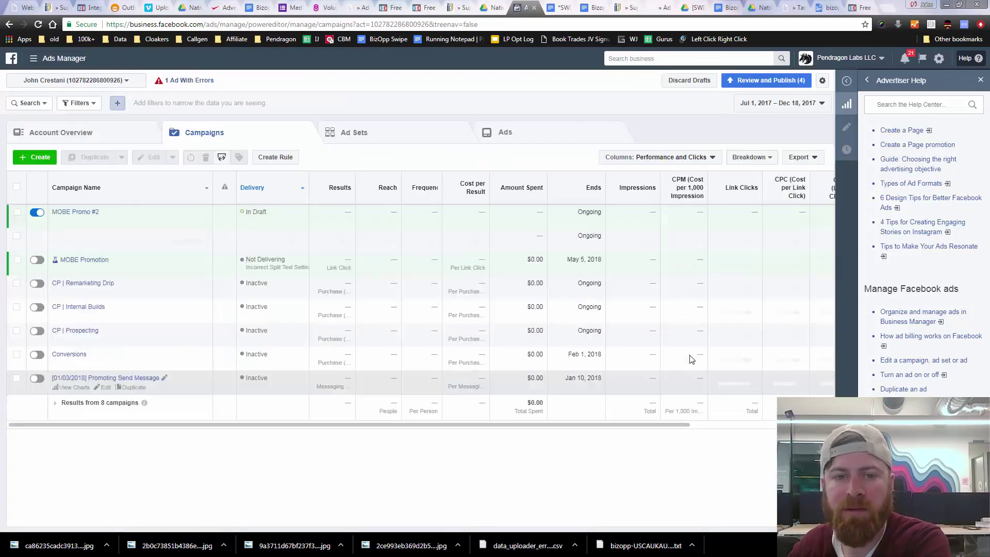
Step: Select the MOBE Promo #3 campaign, check its delivery status, and open its ad sets
click(16, 237)
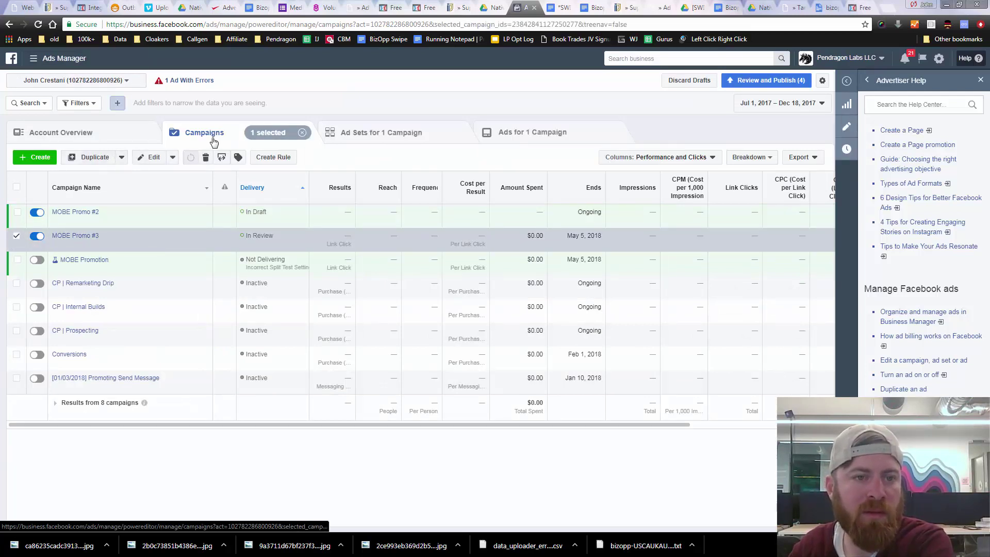
drag(246, 236, 270, 241)
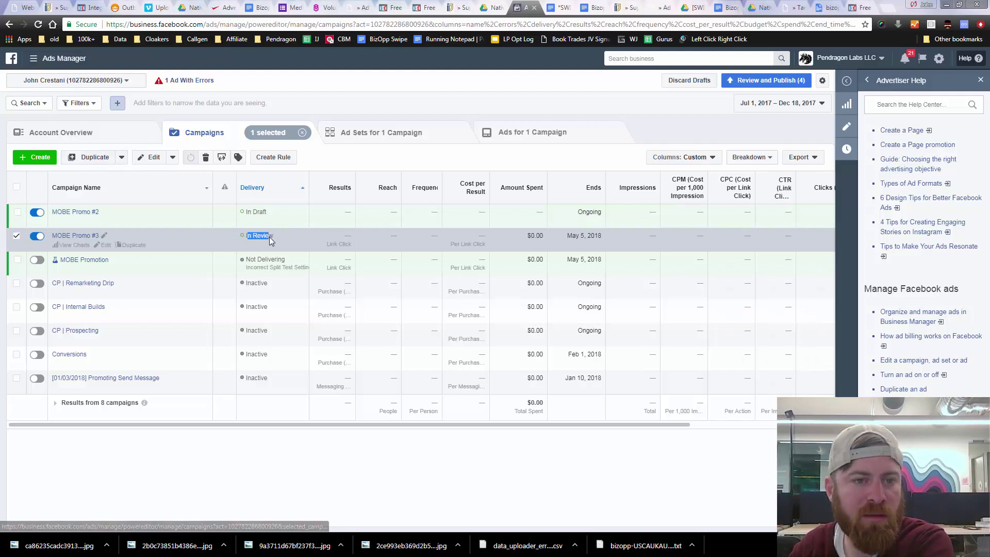
click(402, 135)
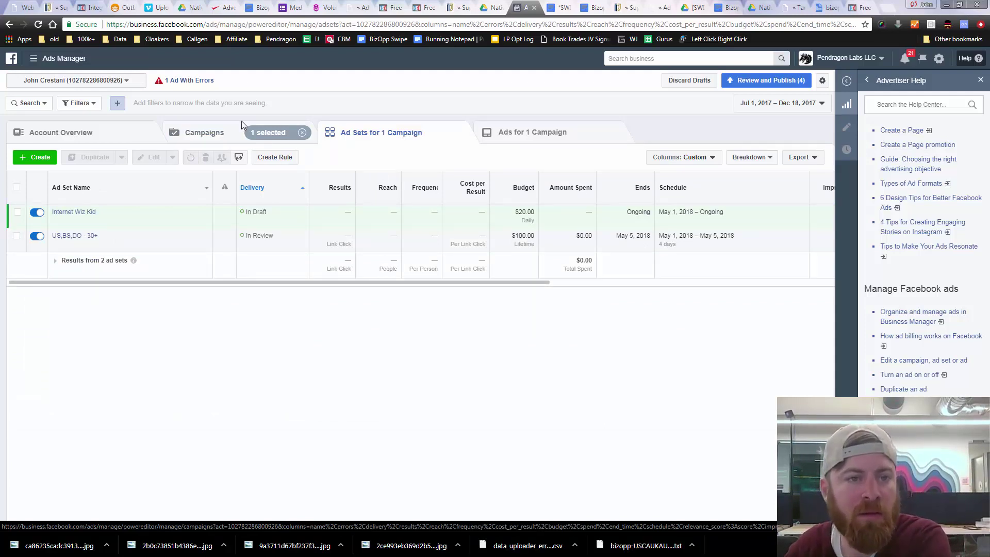
click(192, 136)
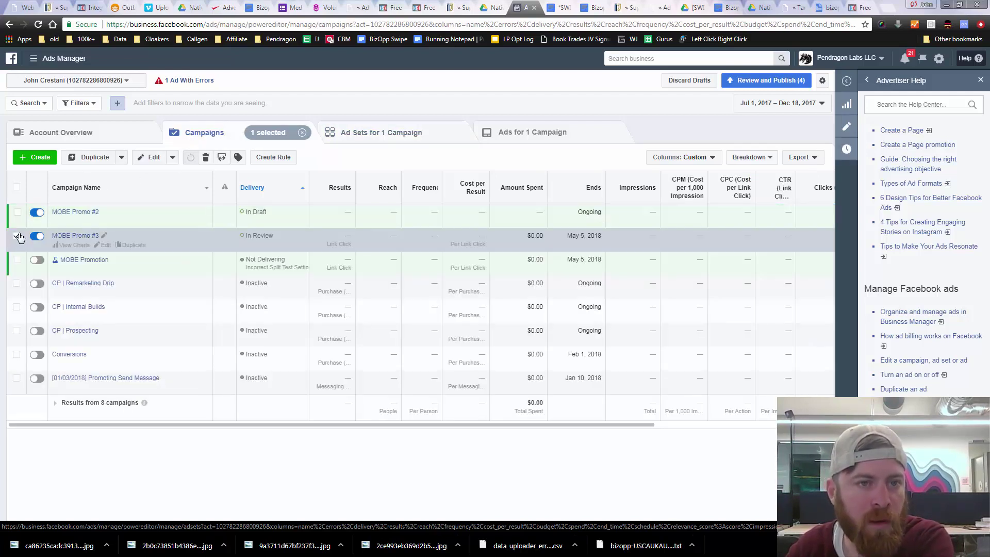
click(93, 238)
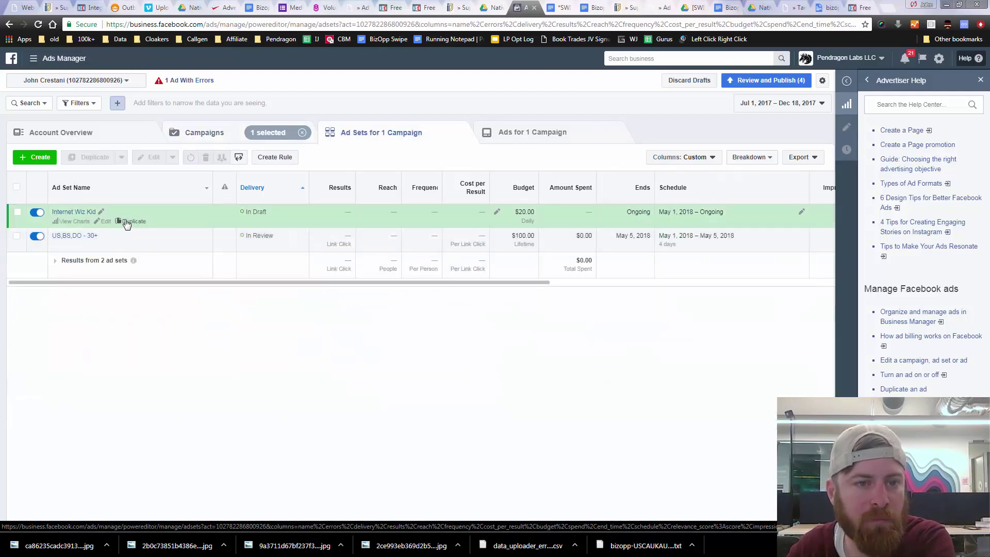
click(17, 213)
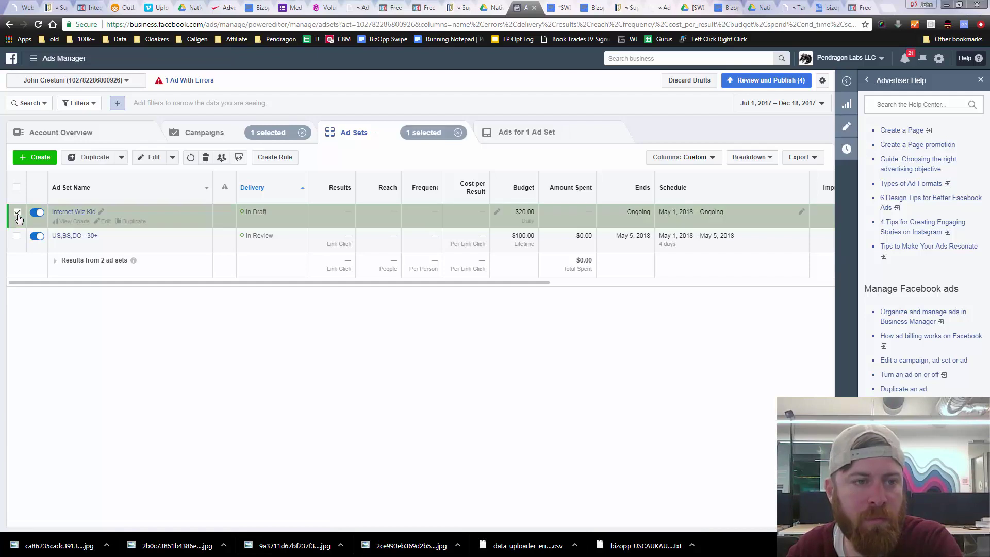
click(122, 157)
click(173, 158)
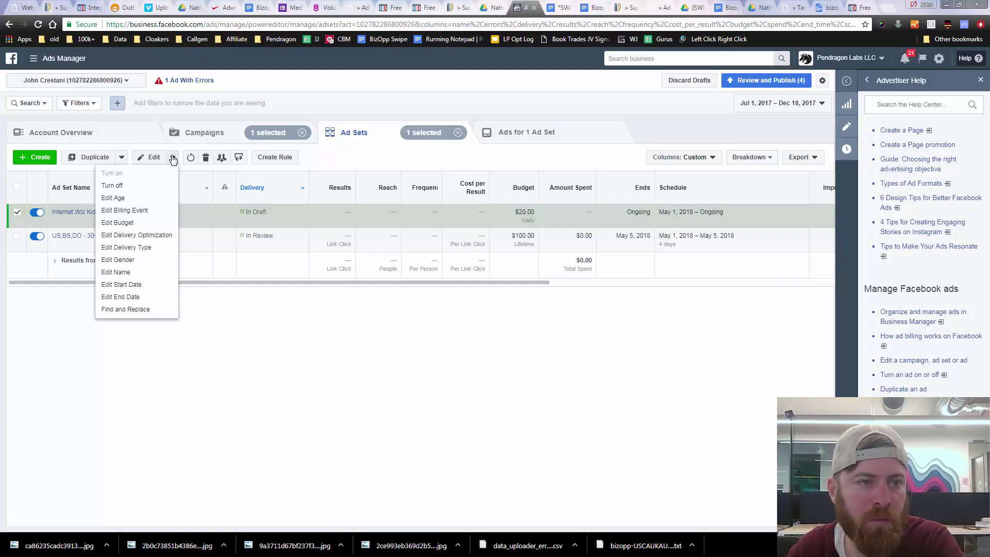
click(174, 158)
click(172, 157)
click(173, 158)
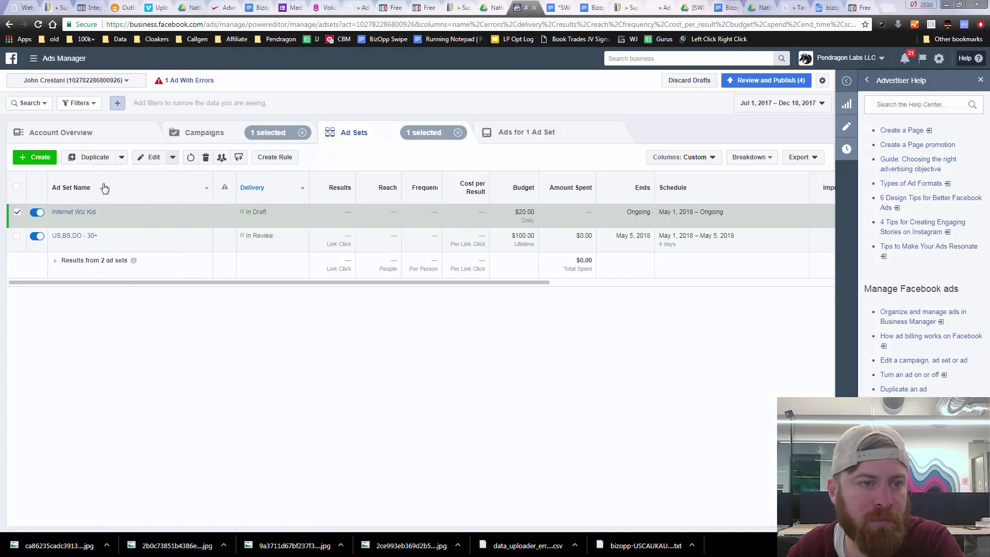
click(17, 213)
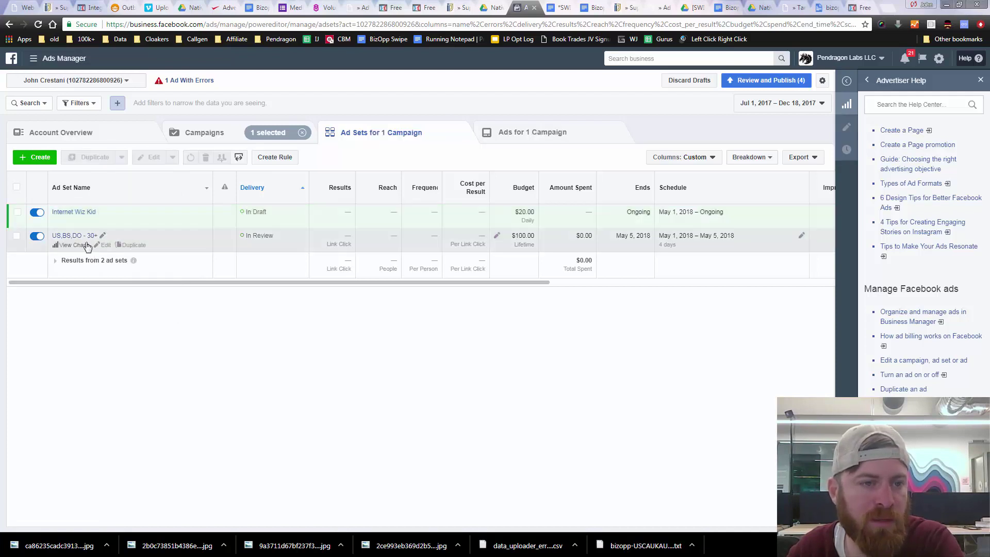
click(130, 245)
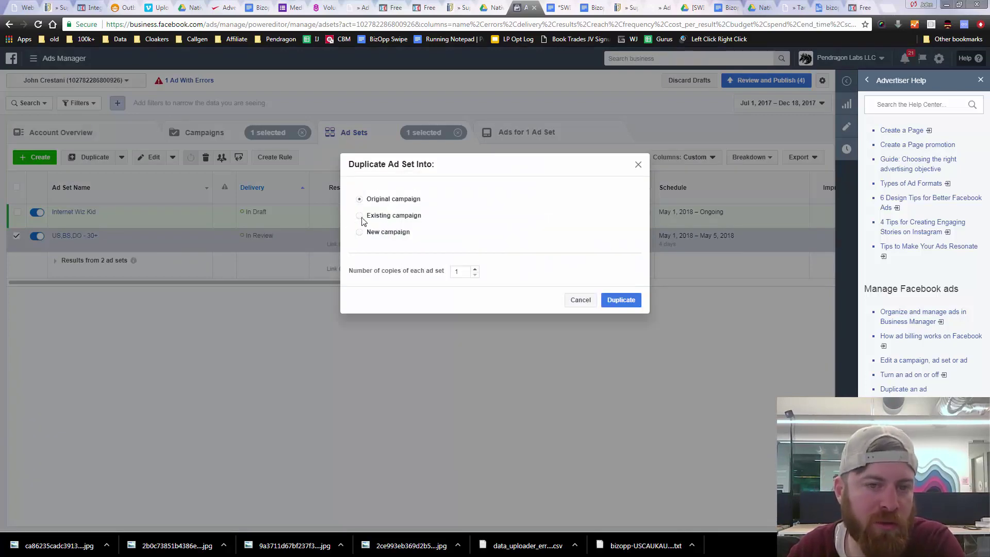
click(360, 217)
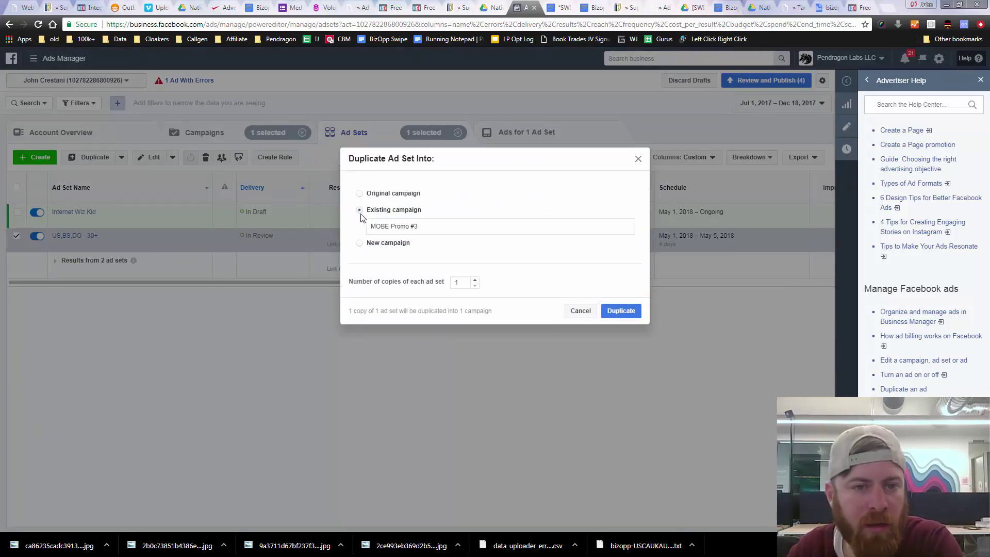
click(362, 199)
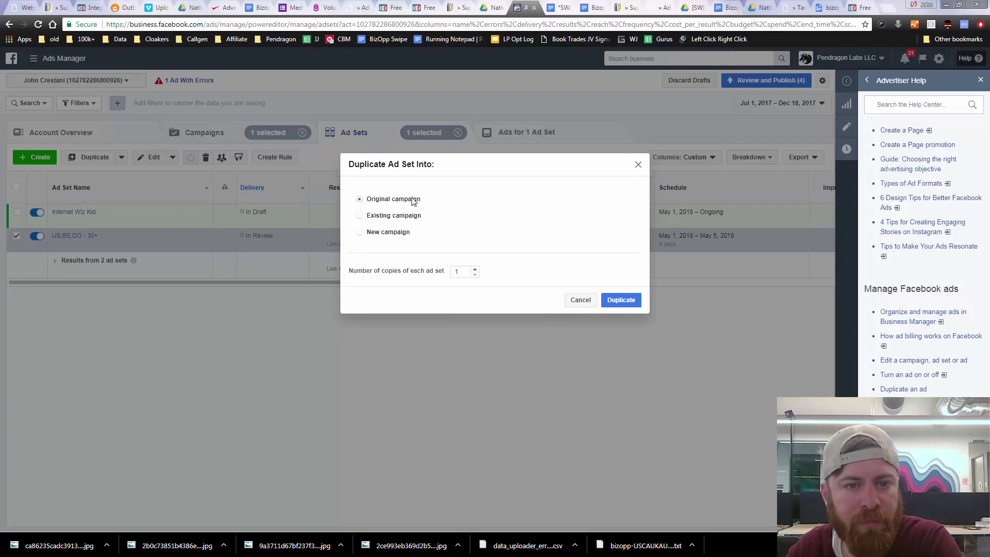
click(639, 165)
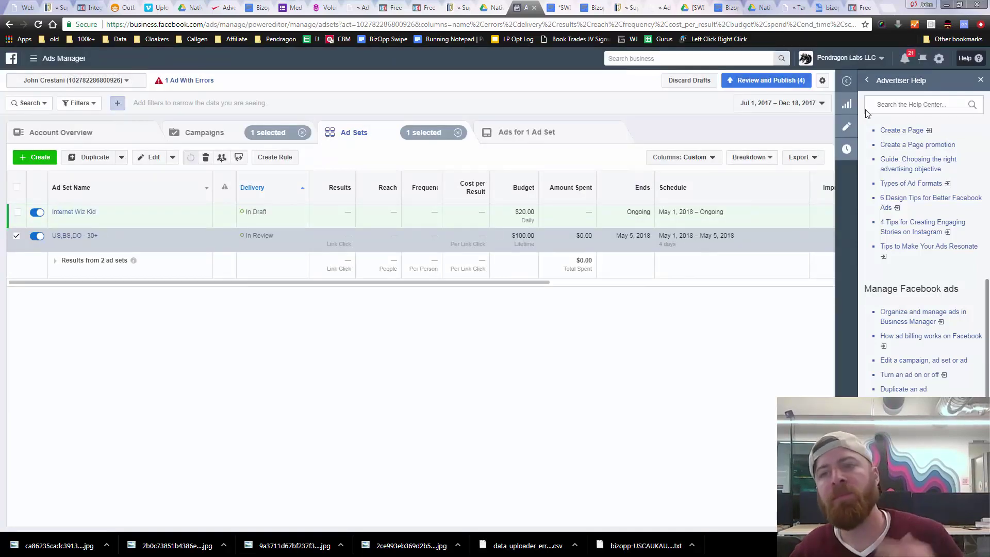
Step: Close the Advertiser Help pane and open the list of ads in the US,BS,DO - 30+ ad set
click(980, 80)
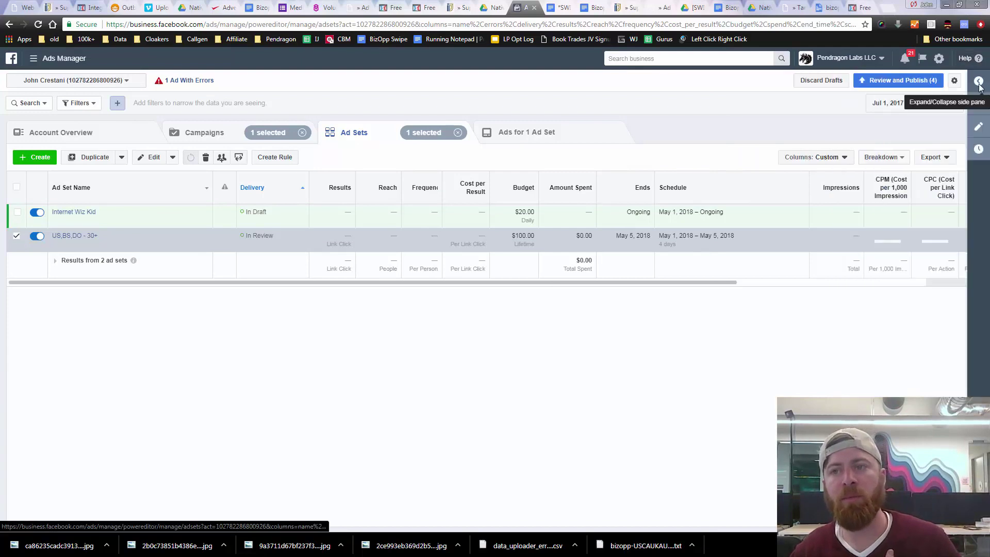
click(64, 236)
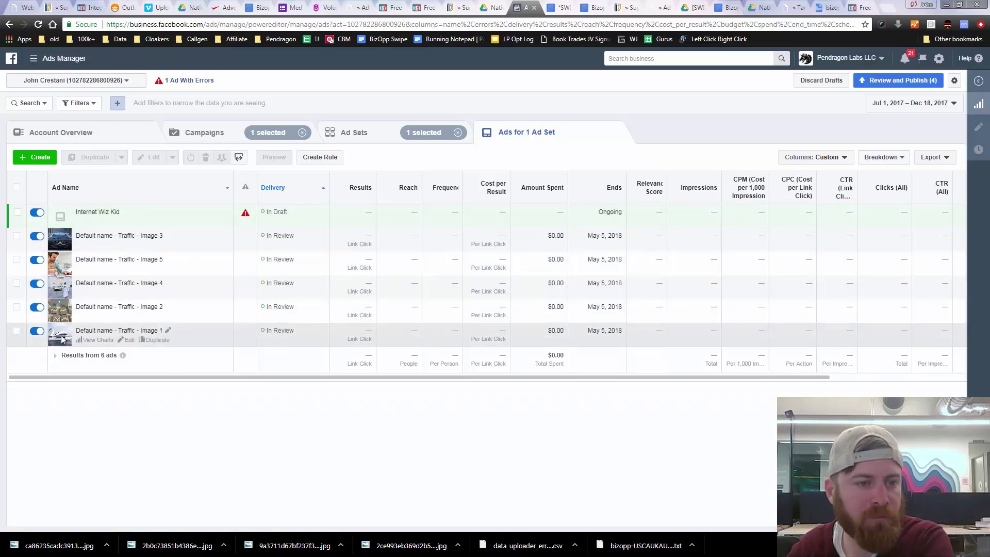
Step: Open the Image 1 traffic ad's editor, check its Audience Network placement previews, and close the editor
click(129, 342)
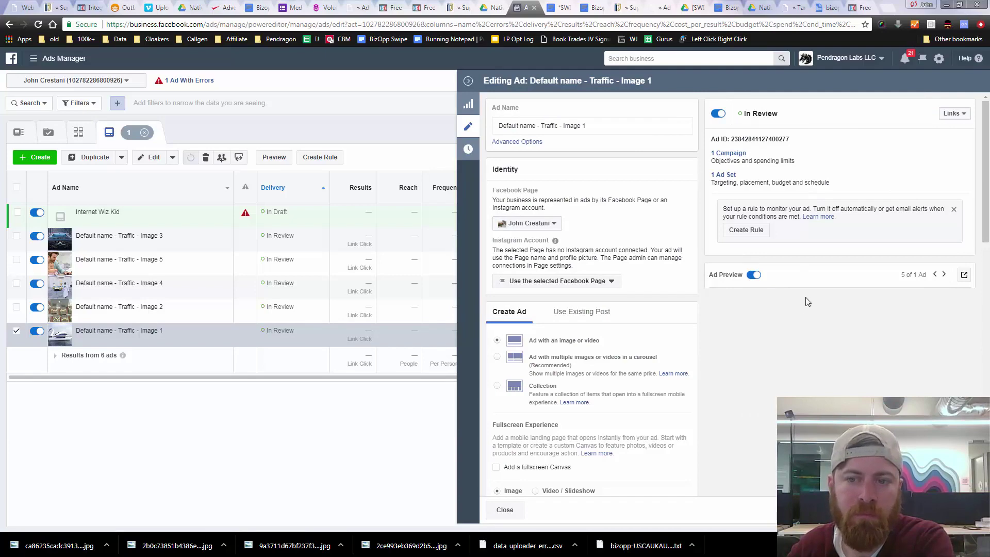
scroll(943, 268, down, 2)
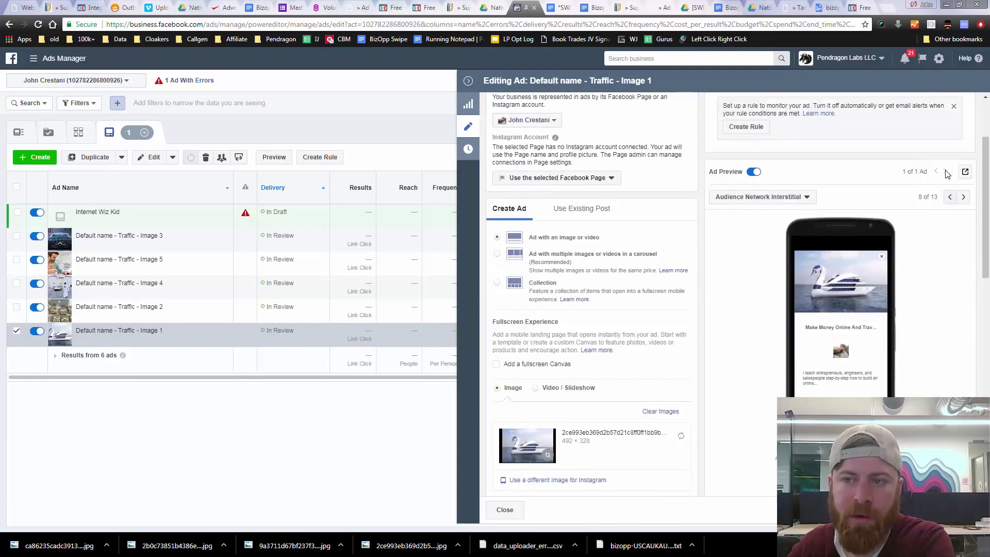
click(963, 197)
click(964, 197)
click(964, 198)
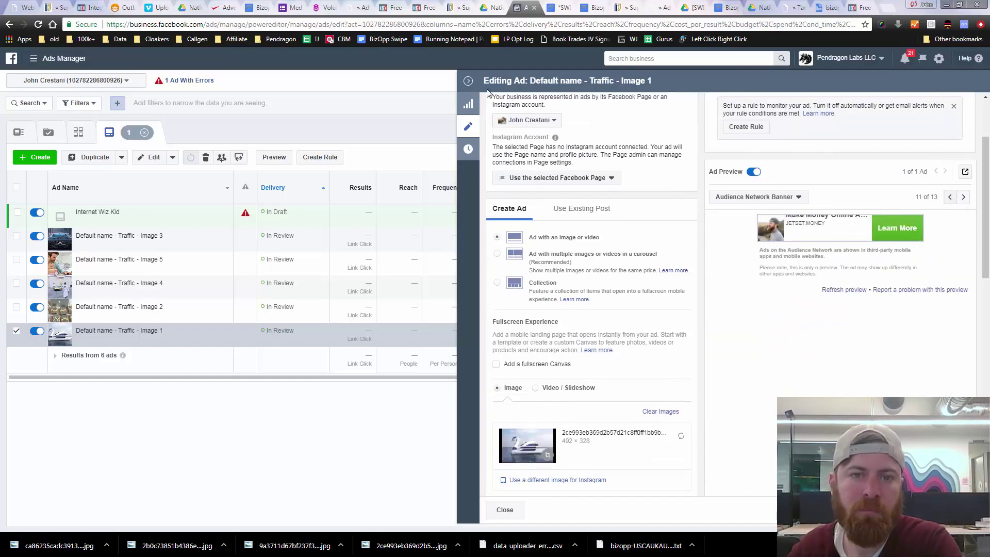
click(464, 83)
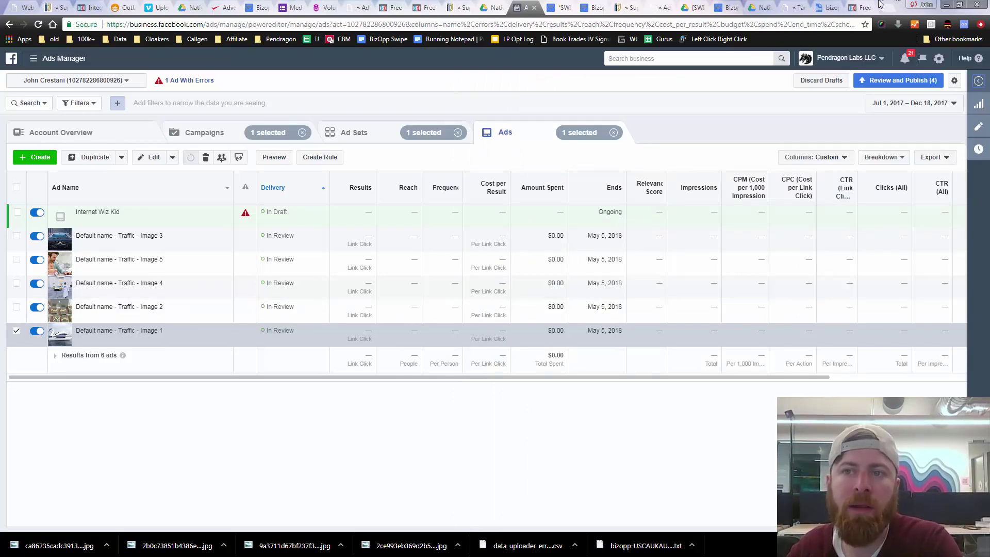
Step: Review the free-training headline on the jetset.money/go/ landing page and return to Ads Manager
click(859, 7)
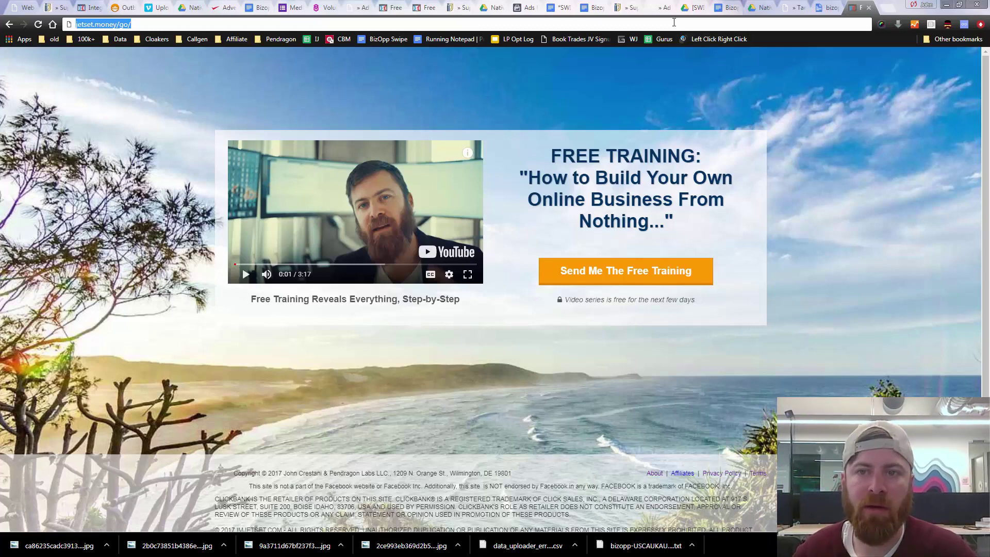
drag(550, 155, 670, 230)
click(669, 230)
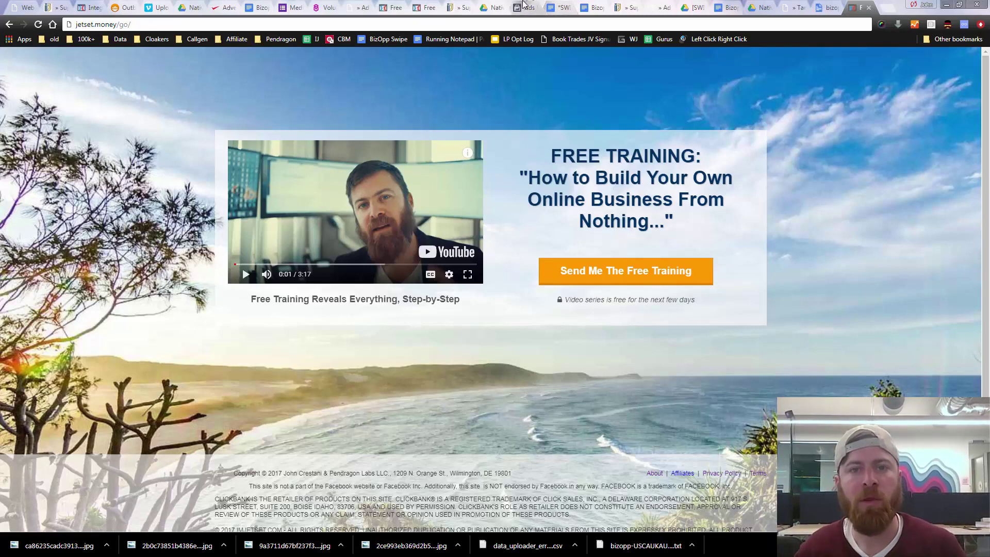
click(525, 7)
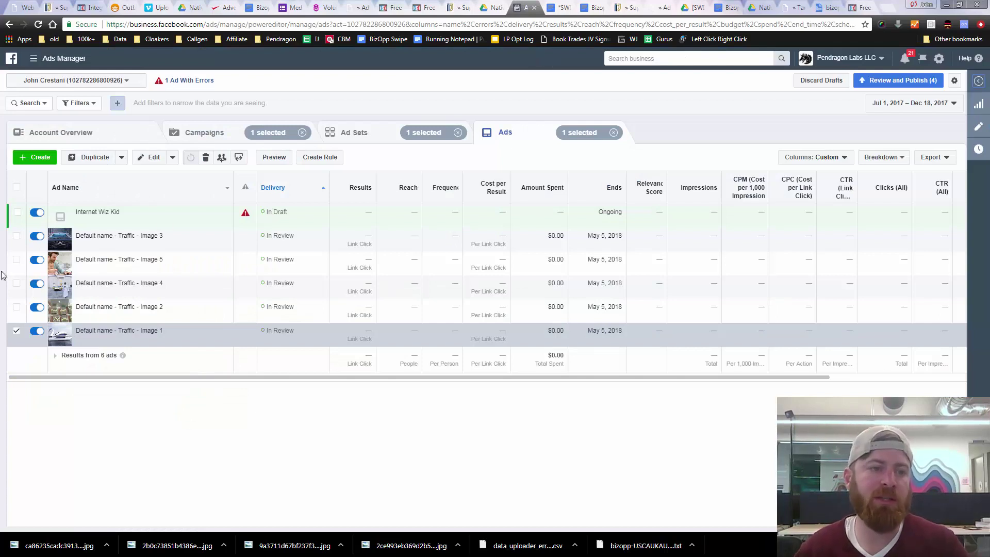